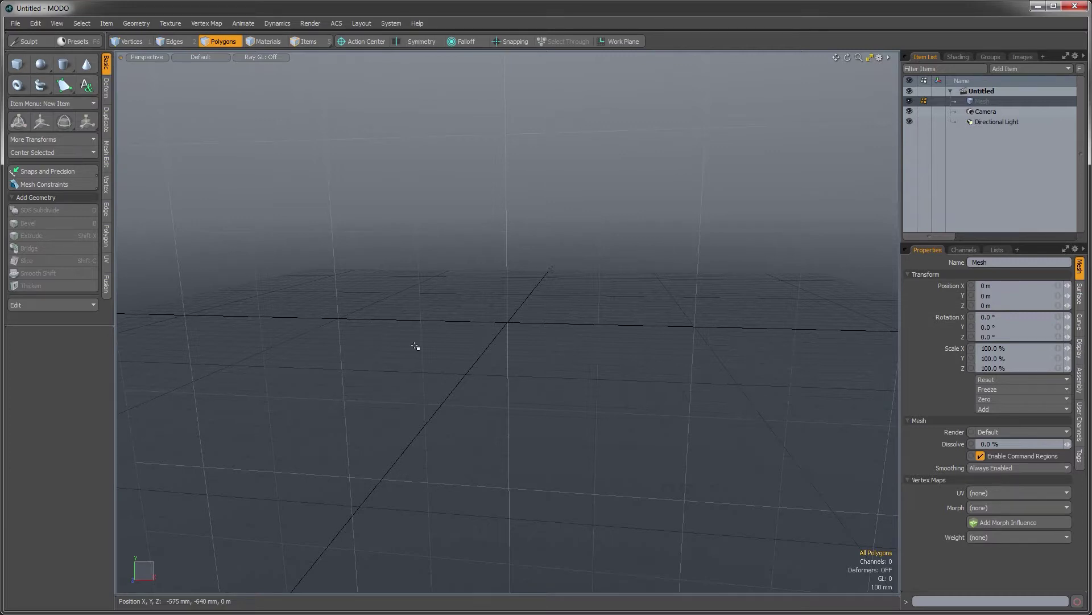
# Switch to the browser and examine the cherry image results for body shape, stem dimple and side crease, and return to MODO.
pyautogui.hotkey('alt', 'Tab')
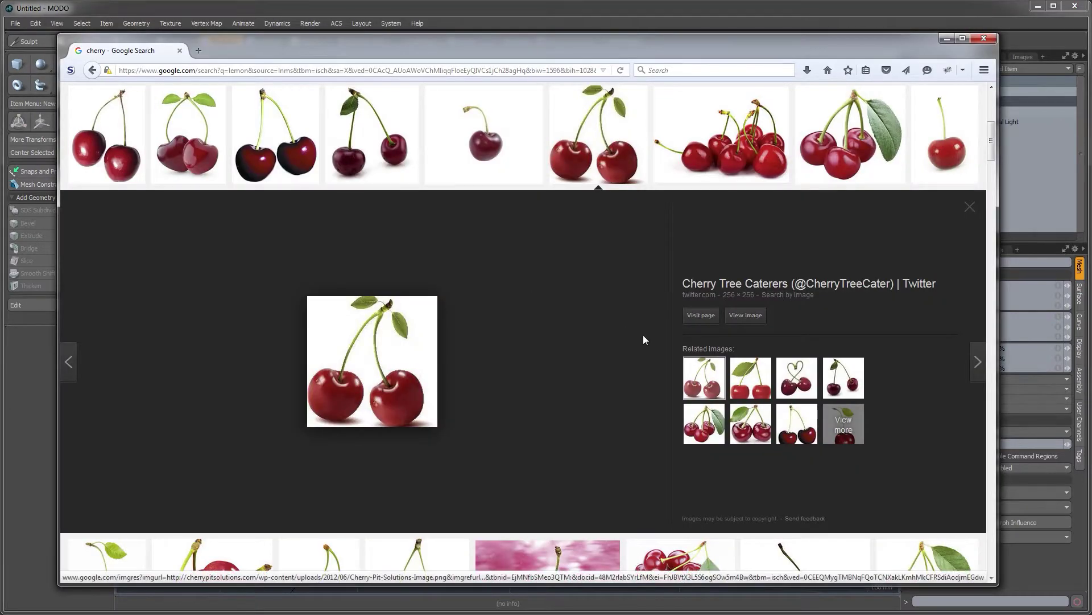
pyautogui.scroll(3, 452, 311)
pyautogui.click(484, 219)
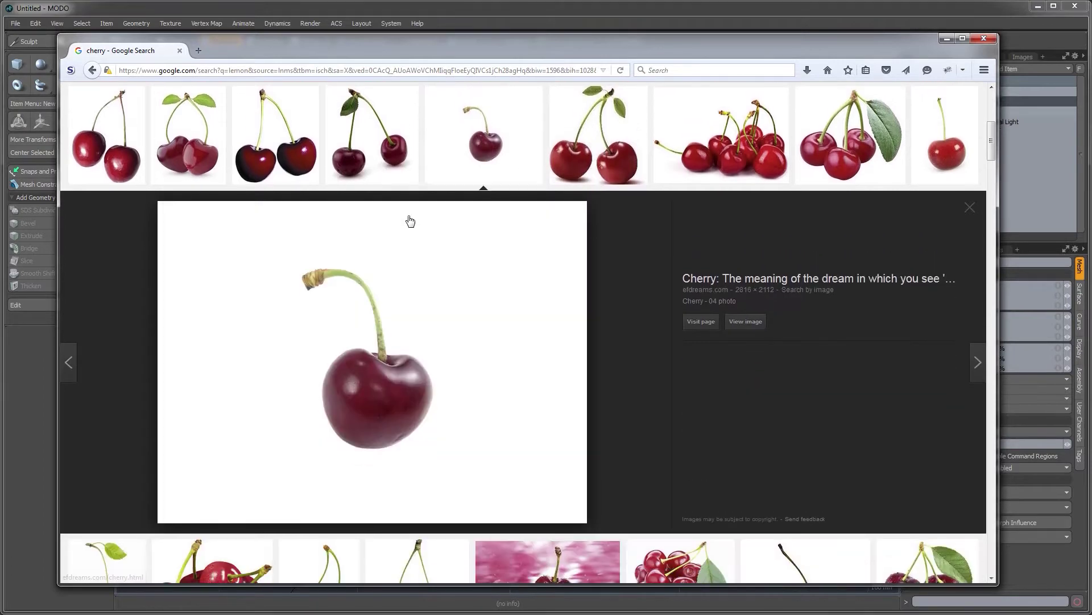
pyautogui.click(366, 170)
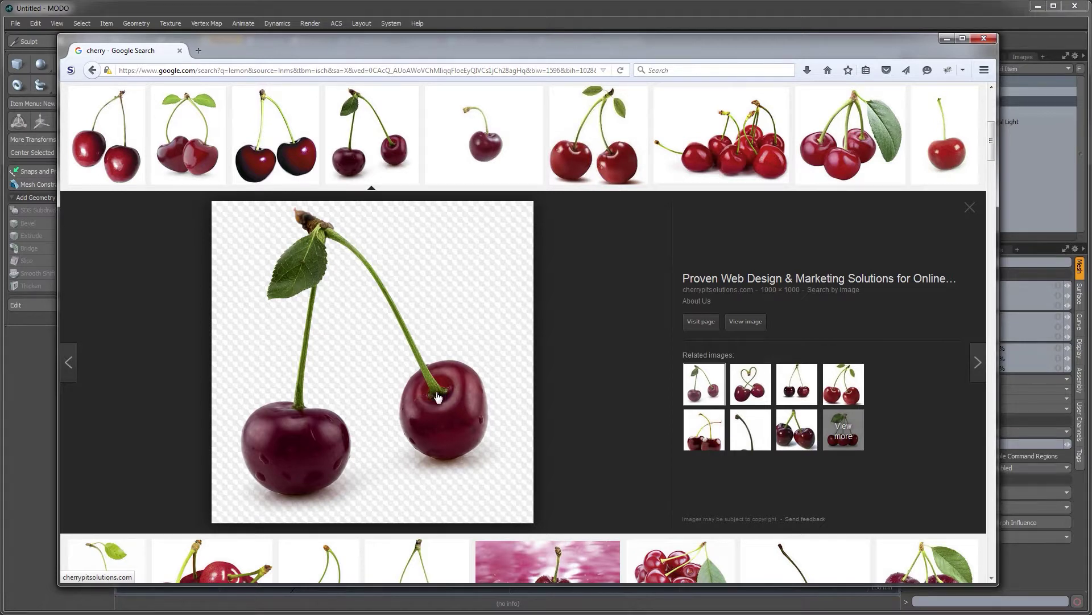
pyautogui.click(256, 165)
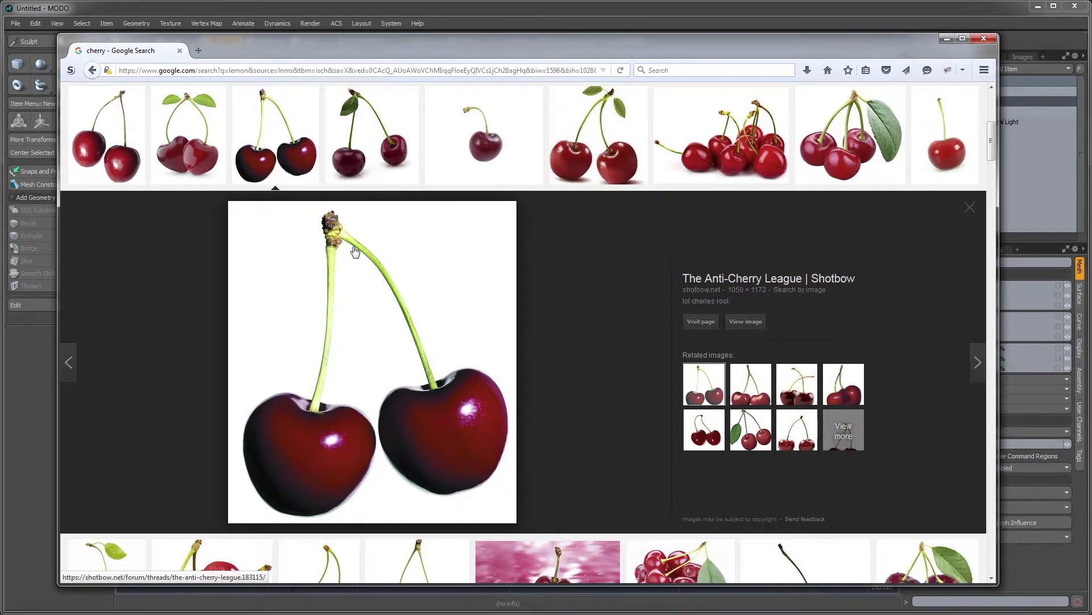
pyautogui.scroll(-3, 418, 409)
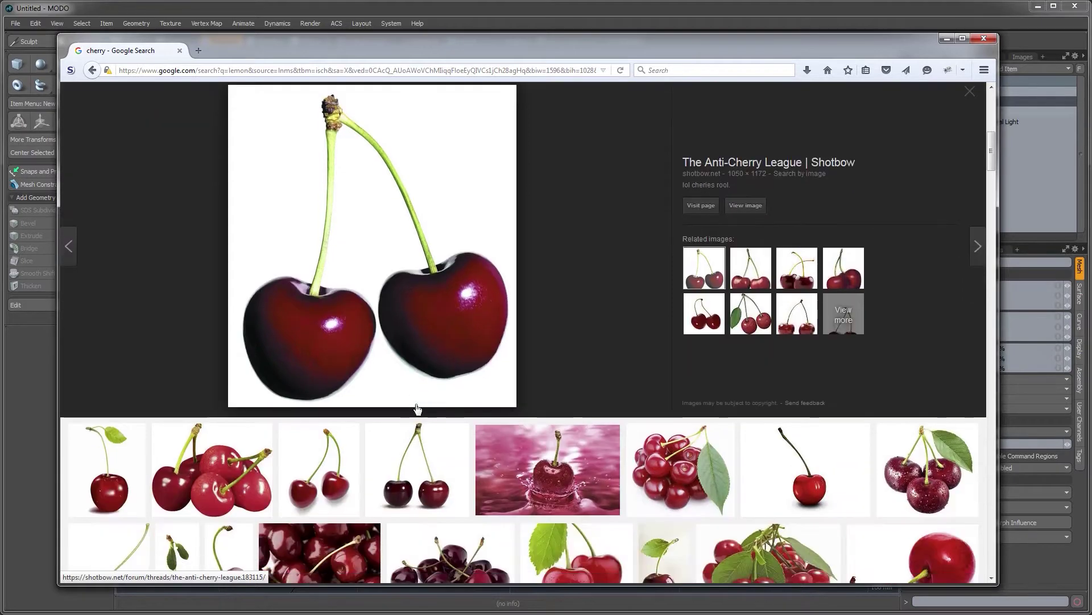
pyautogui.scroll(-2, 417, 409)
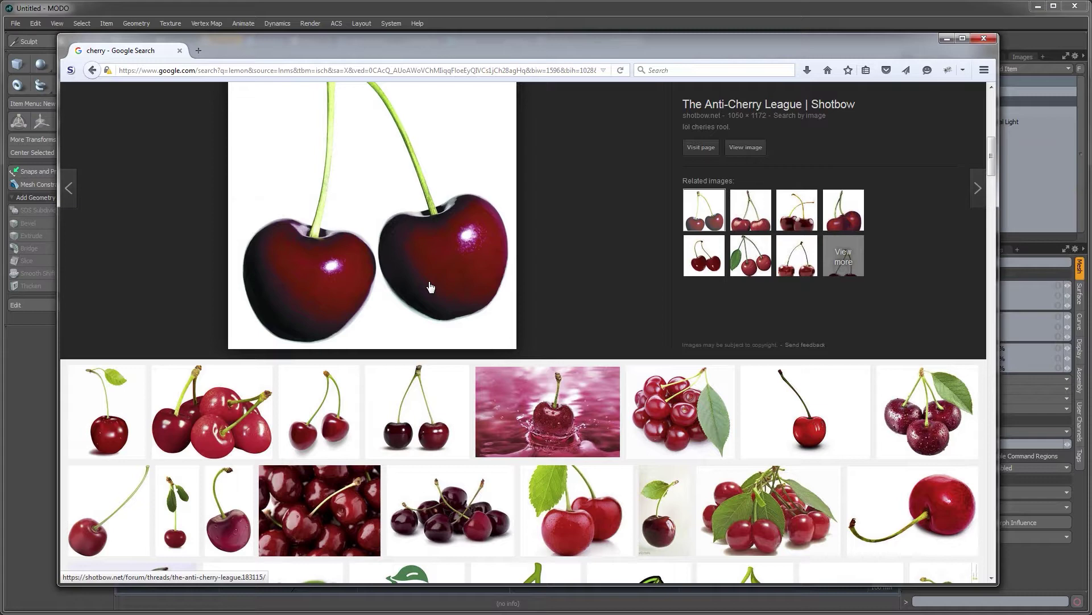
pyautogui.click(447, 415)
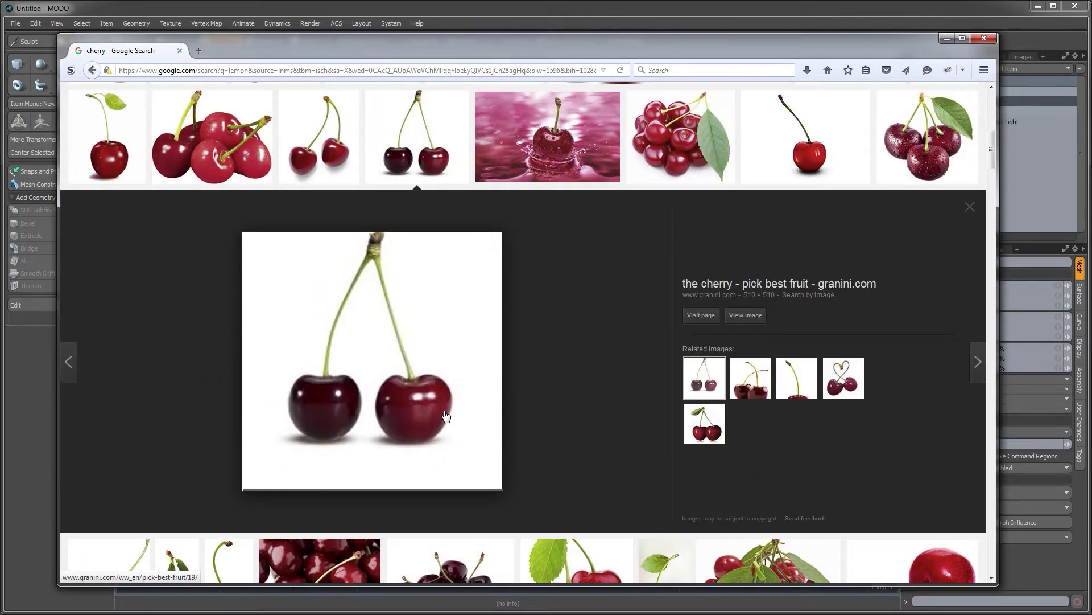
pyautogui.scroll(2, 444, 362)
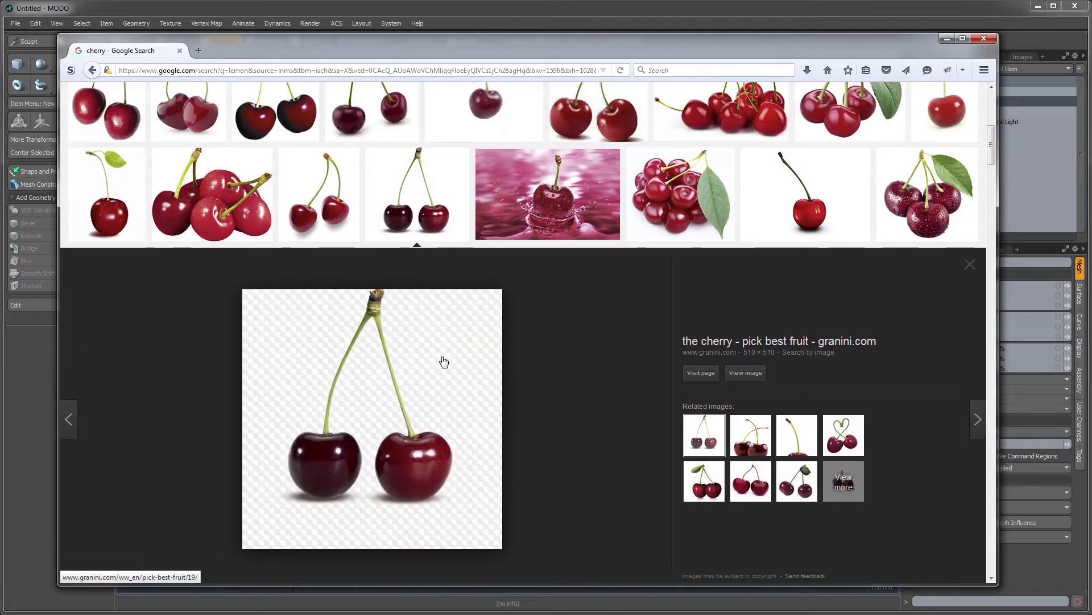
pyautogui.scroll(-1, 445, 362)
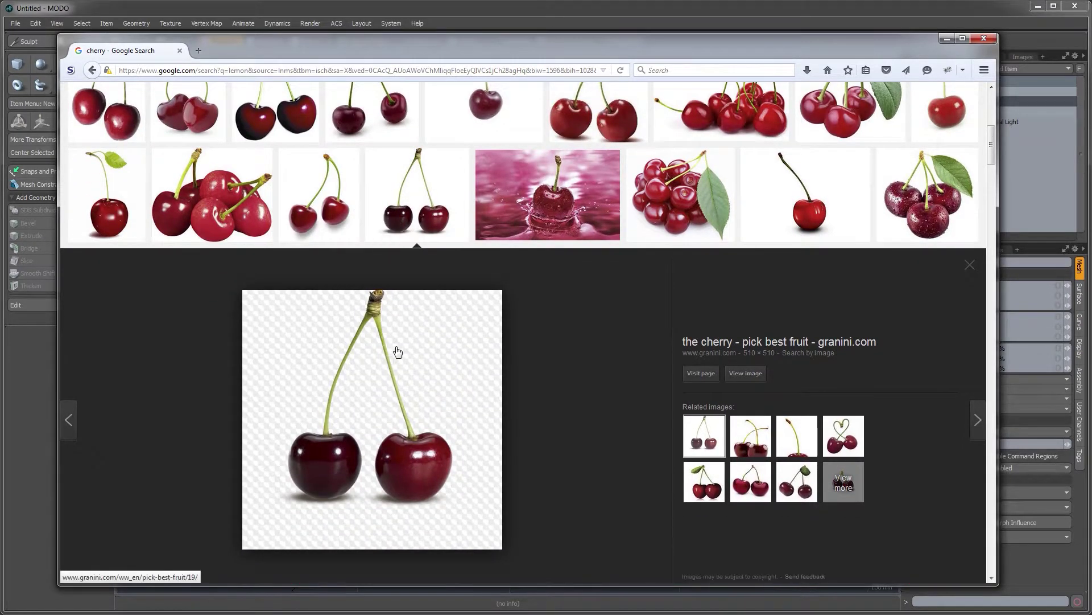
pyautogui.scroll(2, 606, 303)
pyautogui.click(719, 255)
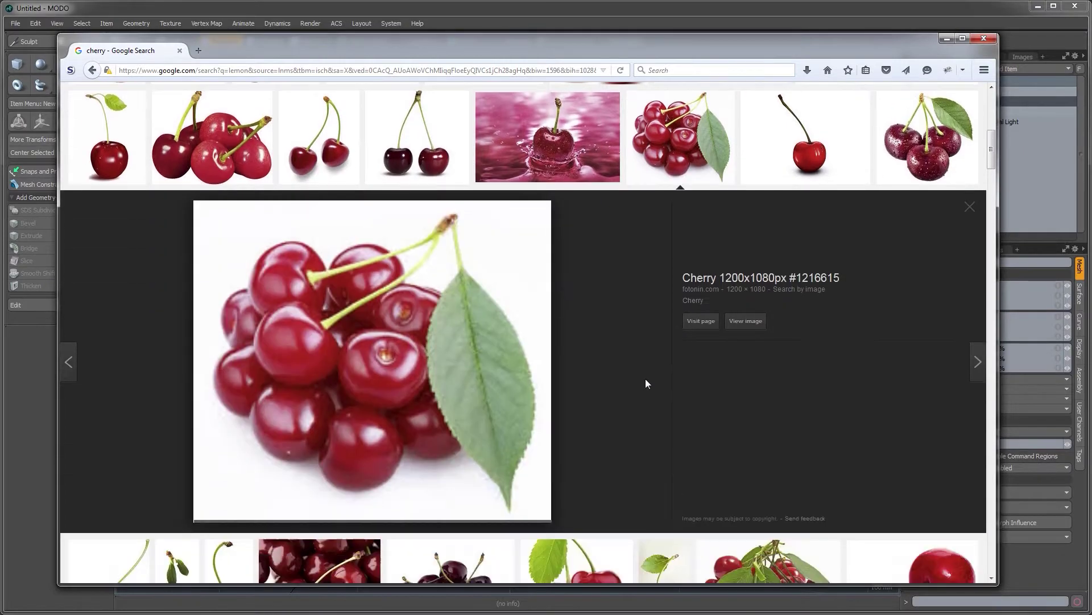
pyautogui.scroll(12, 430, 363)
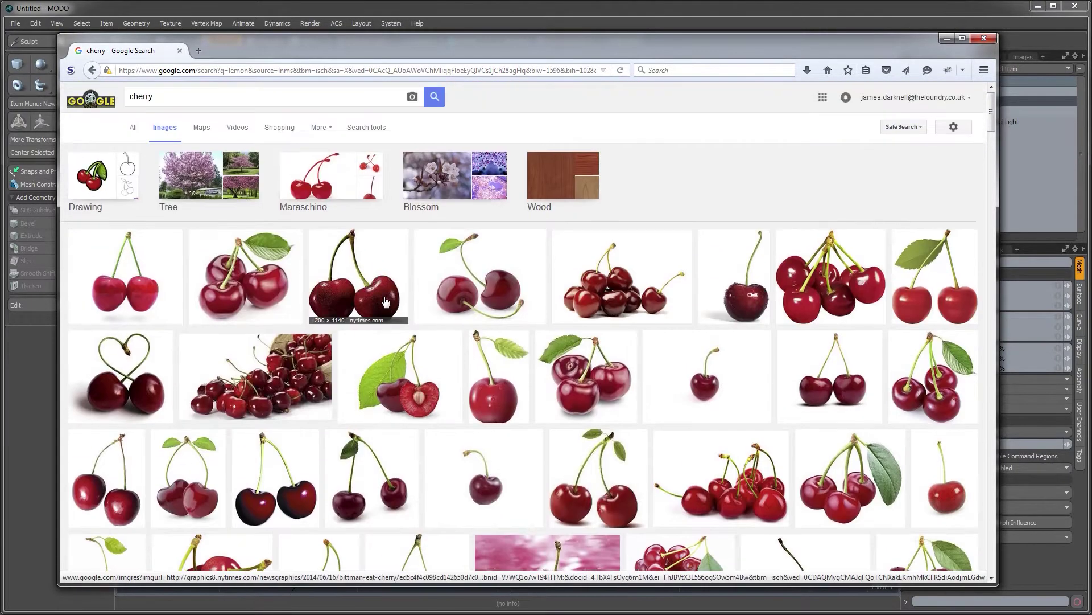
pyautogui.click(386, 301)
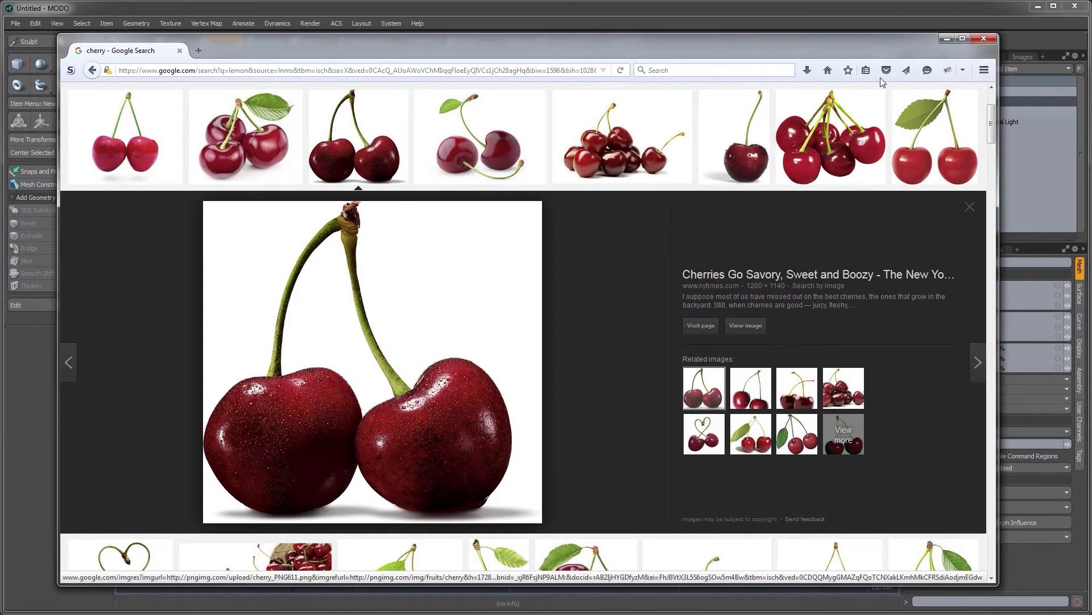
pyautogui.click(947, 39)
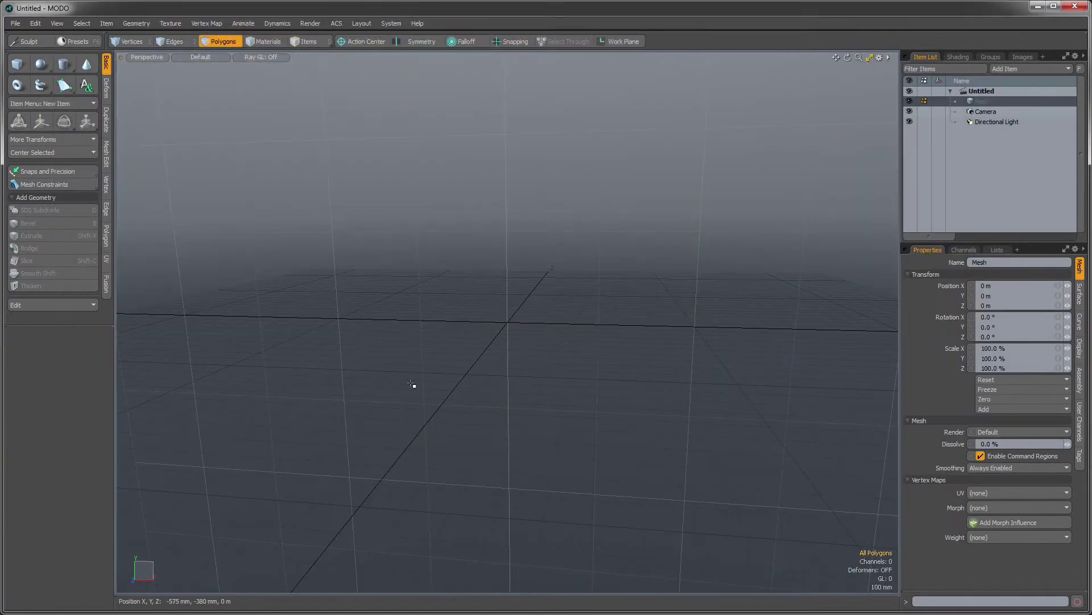
# Draw a Quadball sphere primitive with a radius of about 126 mm near the origin.
pyautogui.keyDown('alt'); pyautogui.moveTo(550, 286); pyautogui.dragTo(554, 326); pyautogui.keyUp('alt')
pyautogui.click(40, 63)
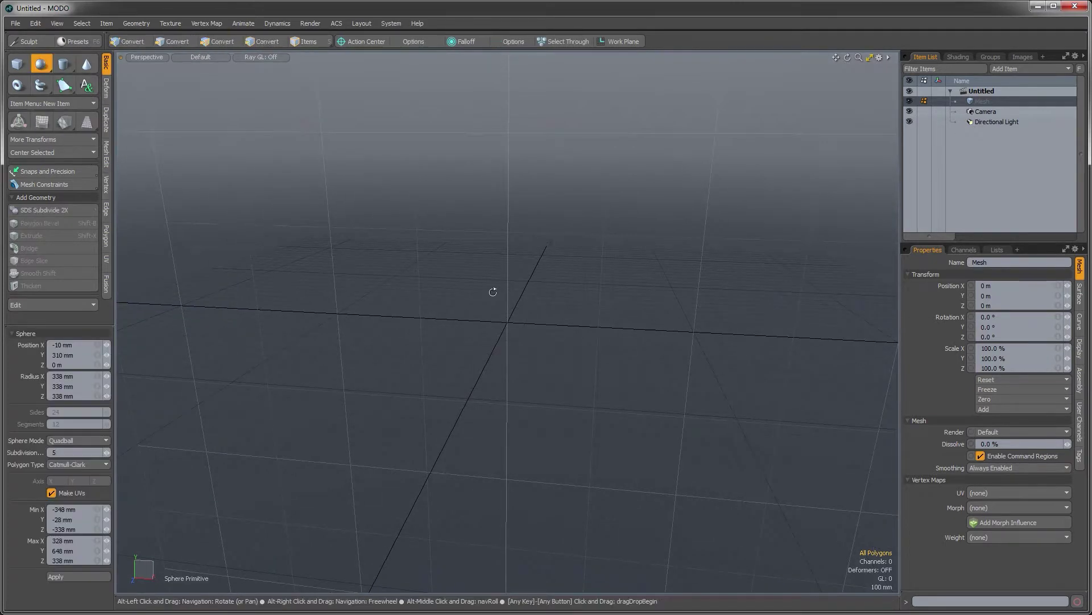
pyautogui.scroll(3, 545, 304)
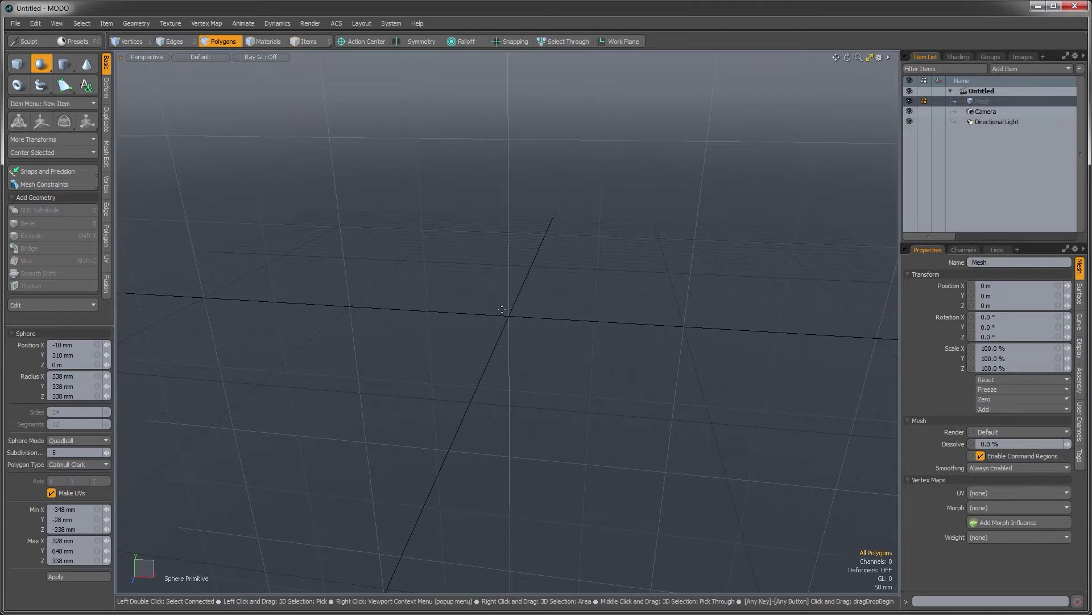
pyautogui.moveTo(501, 310); pyautogui.dragTo(496, 297)
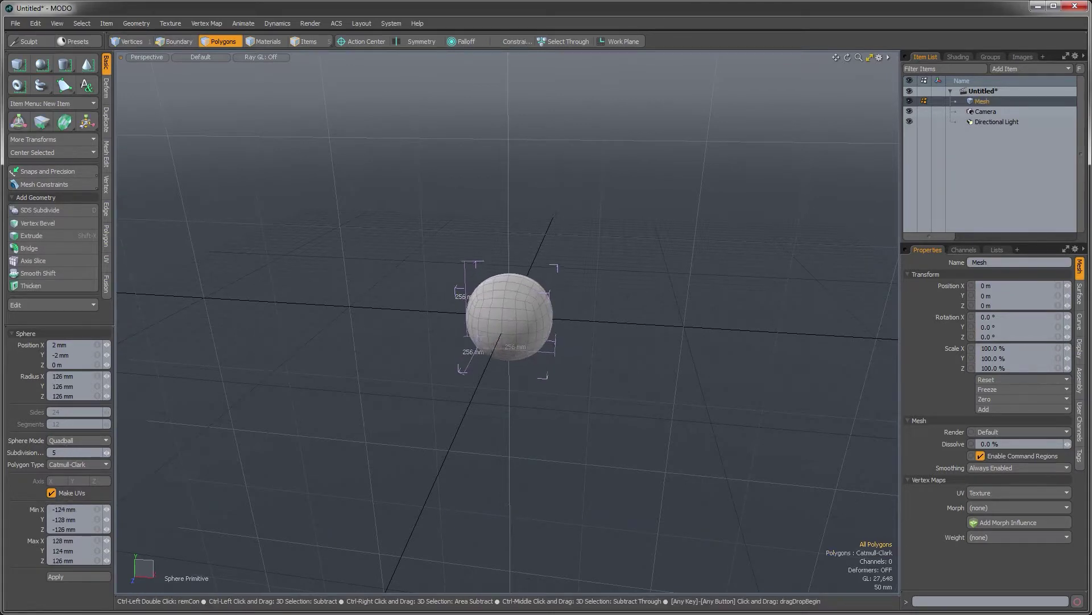
# Set the sphere's position to 0 on all axes and its radius to 300 mm on all axes.
pyautogui.click(98, 344)
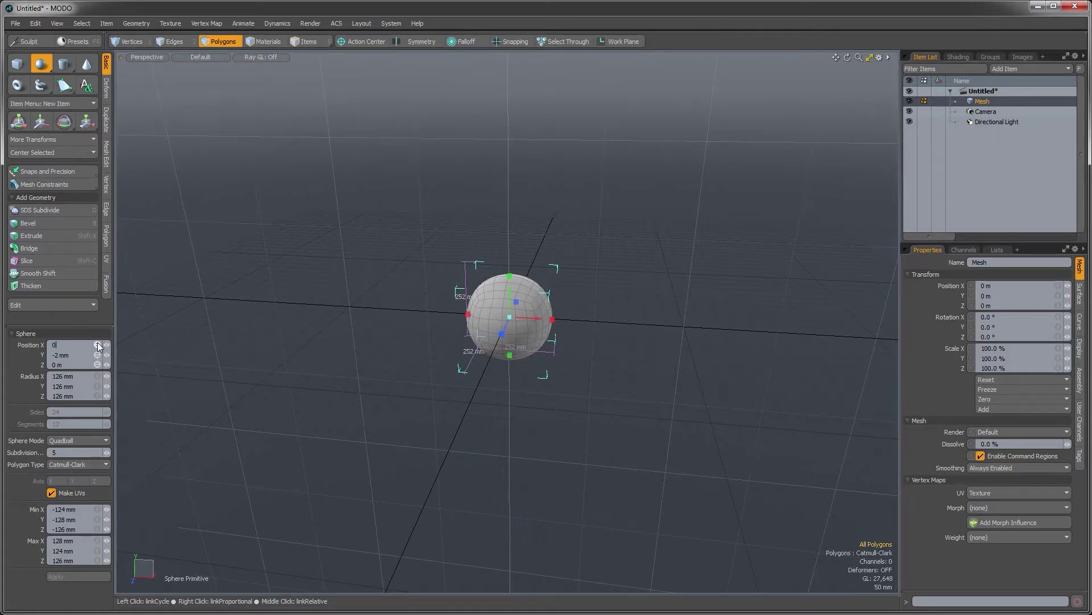
pyautogui.write('0')
pyautogui.press('Return')
pyautogui.scroll(10, 513, 346)
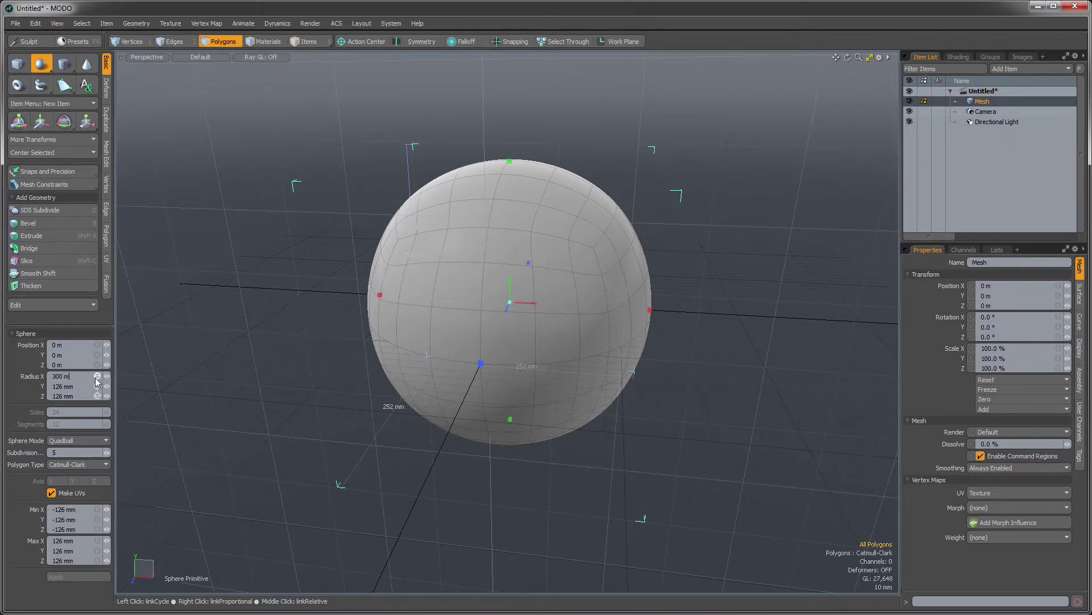
pyautogui.write('m')
pyautogui.press('Return')
# Set the sphere's subdivision level to 3 and finish the Sphere tool.
pyautogui.scroll(-3, 391, 408)
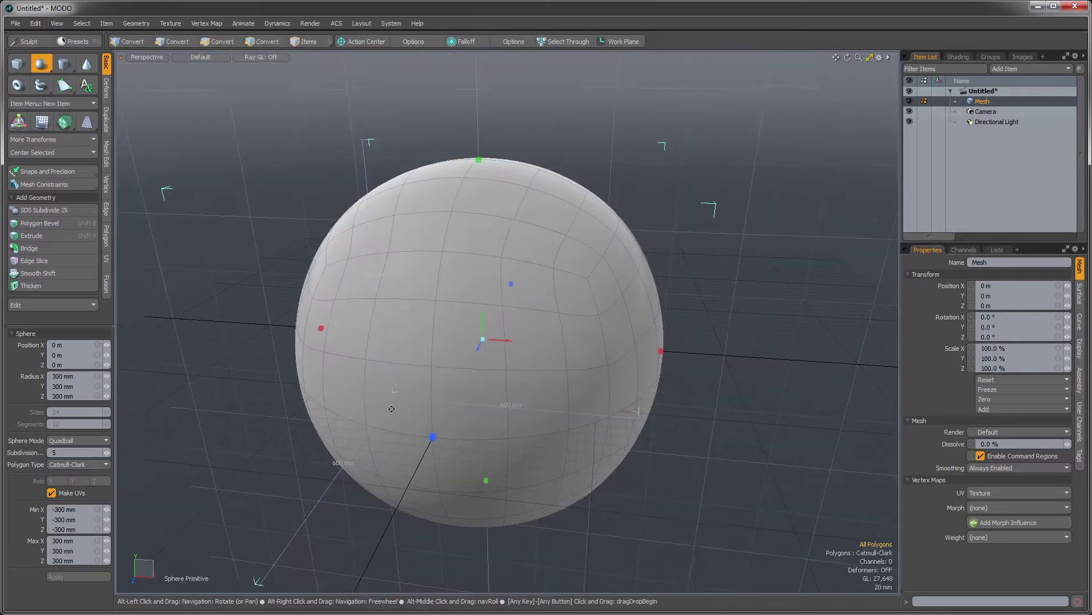
pyautogui.keyDown('alt'); pyautogui.keyDown('shift'); pyautogui.moveTo(392, 409); pyautogui.dragTo(387, 367); pyautogui.keyUp('shift'); pyautogui.keyUp('alt')
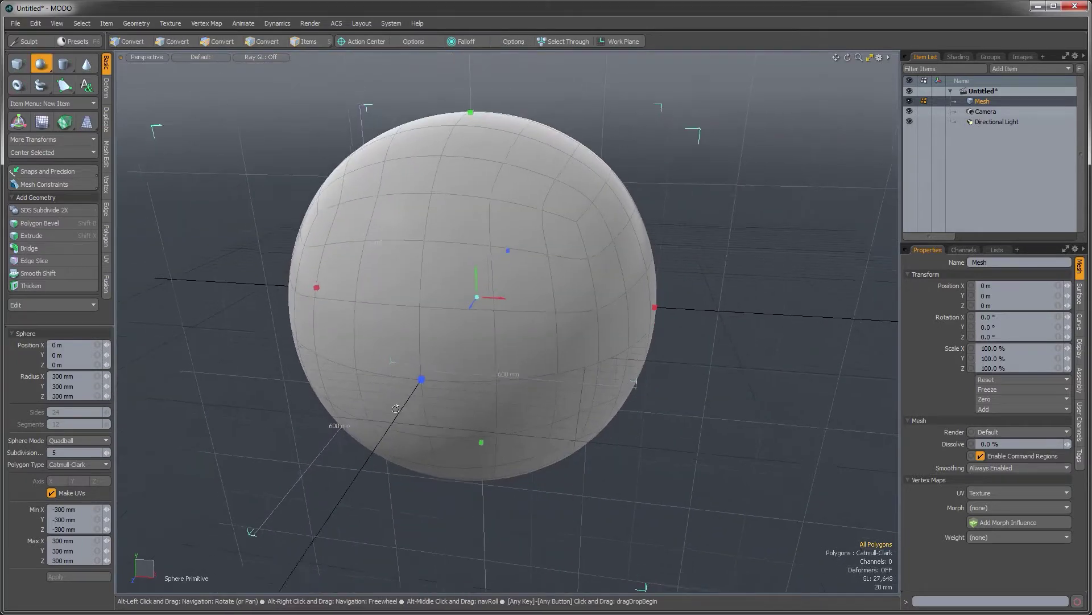
pyautogui.click(62, 453)
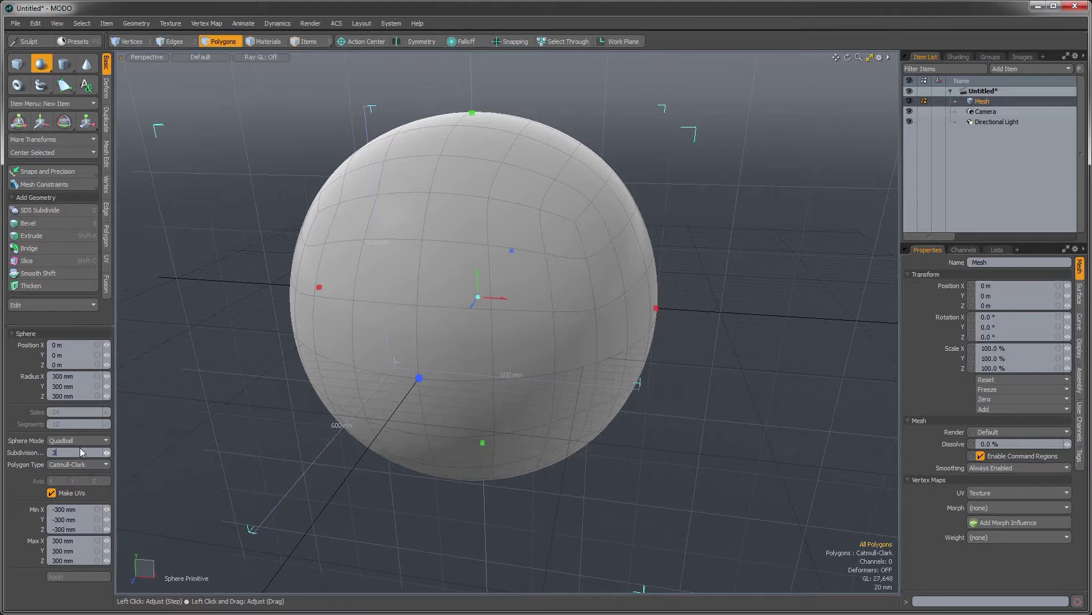
pyautogui.press('Tab')
pyautogui.keyDown('alt'); pyautogui.moveTo(437, 240); pyautogui.dragTo(571, 358); pyautogui.keyUp('alt')
pyautogui.press('space')
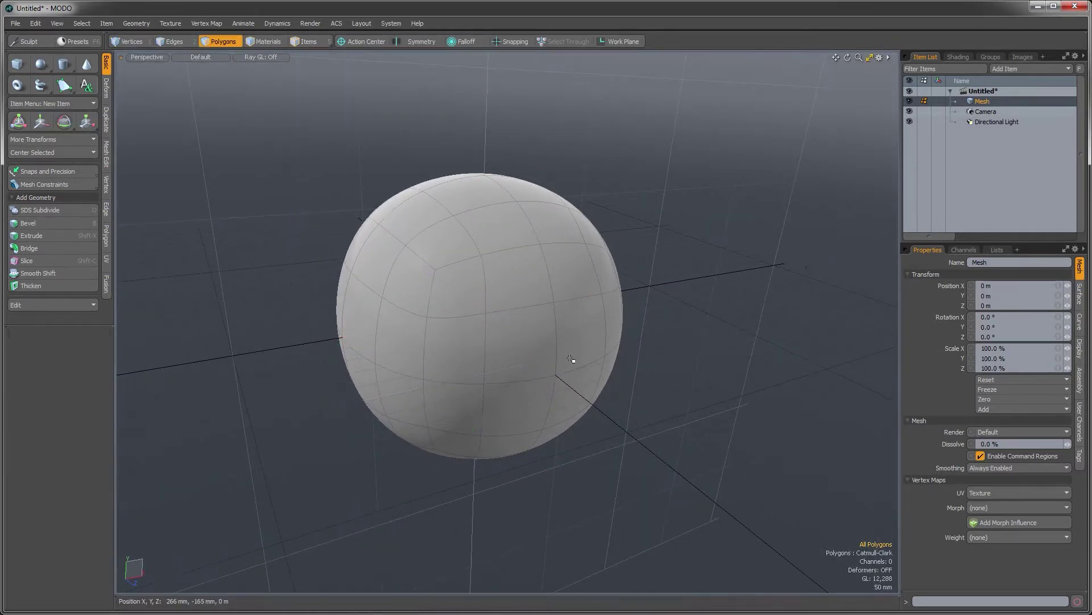
# Select the central vertical edge loop running around the whole sphere in edge mode.
pyautogui.keyDown('alt'); pyautogui.moveTo(601, 365); pyautogui.dragTo(532, 259); pyautogui.keyUp('alt')
pyautogui.click(540, 265)
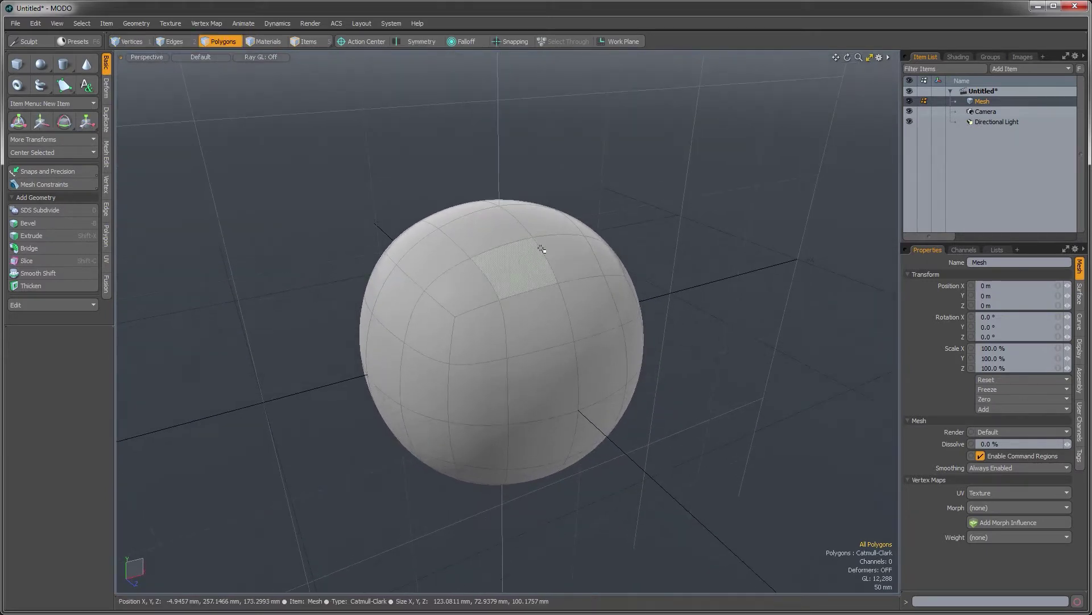
pyautogui.press('2')
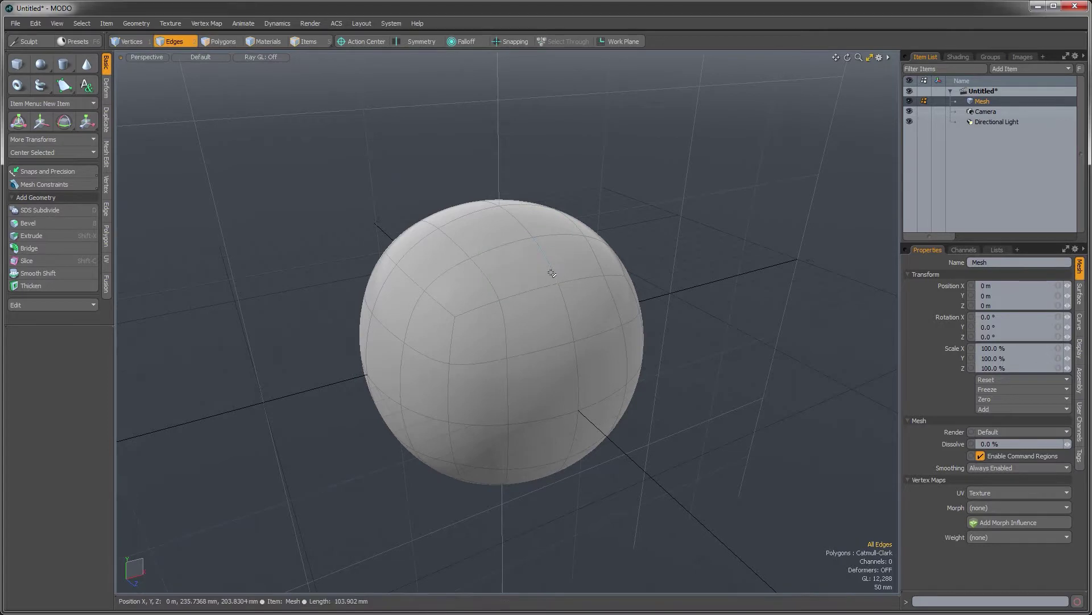
pyautogui.doubleClick(556, 206)
pyautogui.keyDown('alt'); pyautogui.moveTo(556, 206); pyautogui.dragTo(476, 280); pyautogui.keyUp('alt')
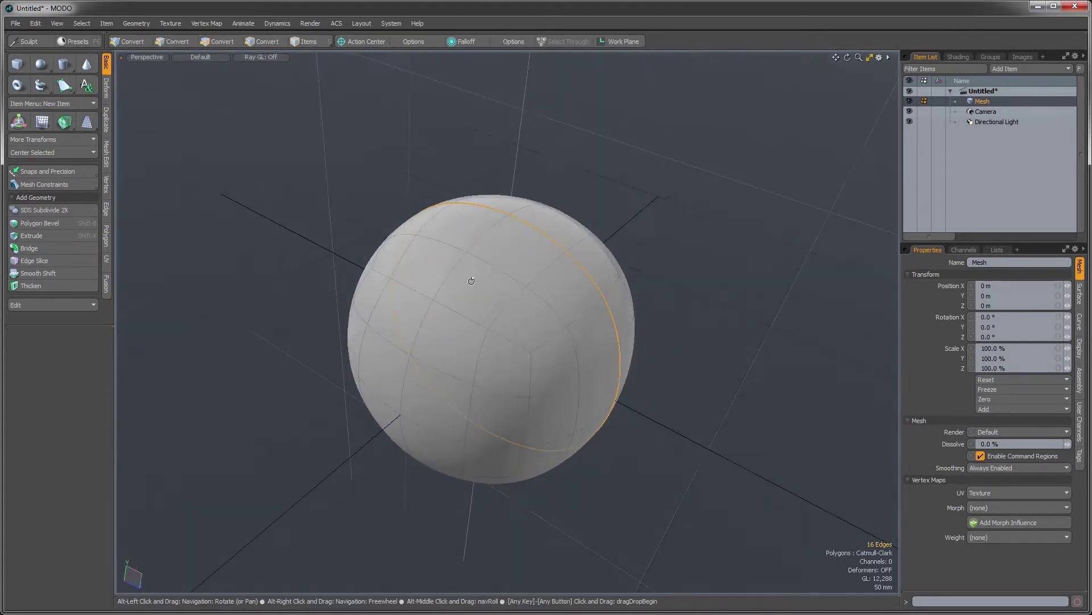
# Deselect the top, bottom and back portions of the loop, keeping six connected edges down the front of the sphere.
pyautogui.keyDown('alt'); pyautogui.moveTo(505, 355); pyautogui.dragTo(543, 191); pyautogui.keyUp('alt')
pyautogui.keyDown('ctrl'); pyautogui.click(543, 232); pyautogui.keyUp('ctrl')
pyautogui.keyDown('ctrl'); pyautogui.click(494, 466); pyautogui.keyUp('ctrl')
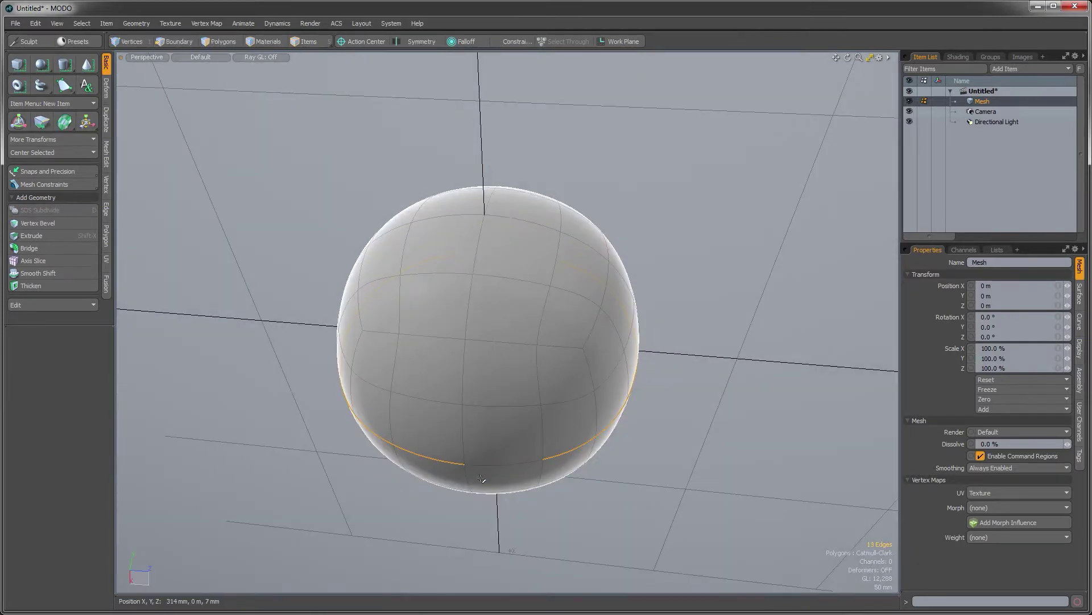
pyautogui.keyDown('alt'); pyautogui.moveTo(437, 370); pyautogui.dragTo(482, 245); pyautogui.keyUp('alt')
pyautogui.moveTo(483, 245)
pyautogui.mouseDown(button='right')
pyautogui.moveTo(433, 194)
pyautogui.moveTo(248, 340)
pyautogui.moveTo(354, 566)
pyautogui.moveTo(444, 563)
pyautogui.moveTo(439, 537)
pyautogui.mouseUp(button='right')
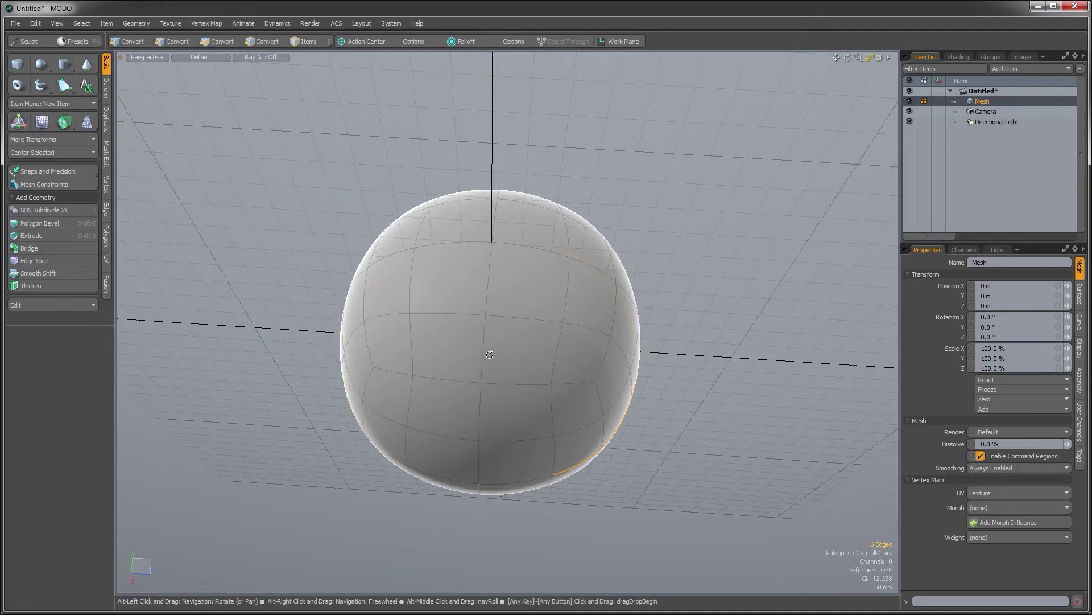
pyautogui.moveTo(439, 536)
pyautogui.keyDown('alt'); pyautogui.mouseDown()
pyautogui.moveTo(415, 472)
pyautogui.moveTo(525, 337)
pyautogui.moveTo(553, 275)
pyautogui.moveTo(519, 263)
pyautogui.mouseUp(); pyautogui.keyUp('alt')
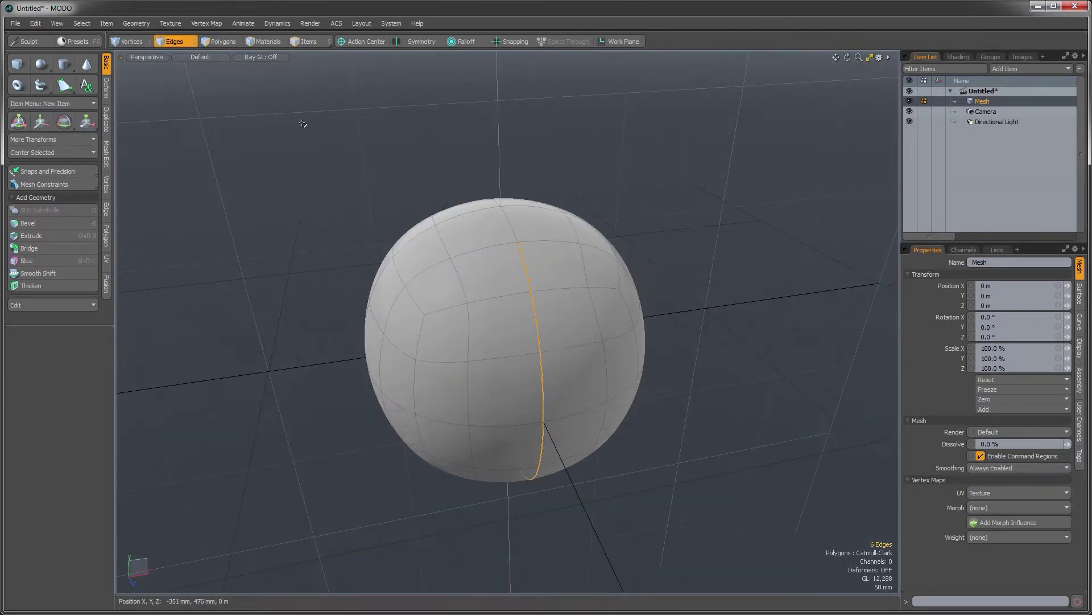
# Edge Extrude the six edges to about -48 mm with a width of about 28.5 mm to form the side crease, and clear the selection.
pyautogui.click(106, 208)
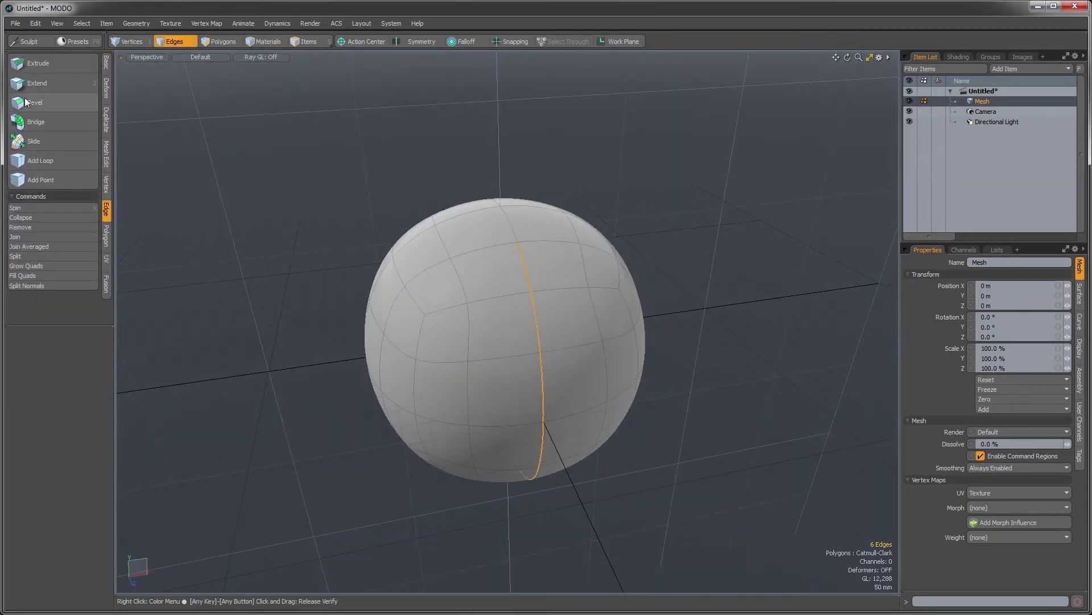
pyautogui.click(32, 65)
pyautogui.click(510, 353)
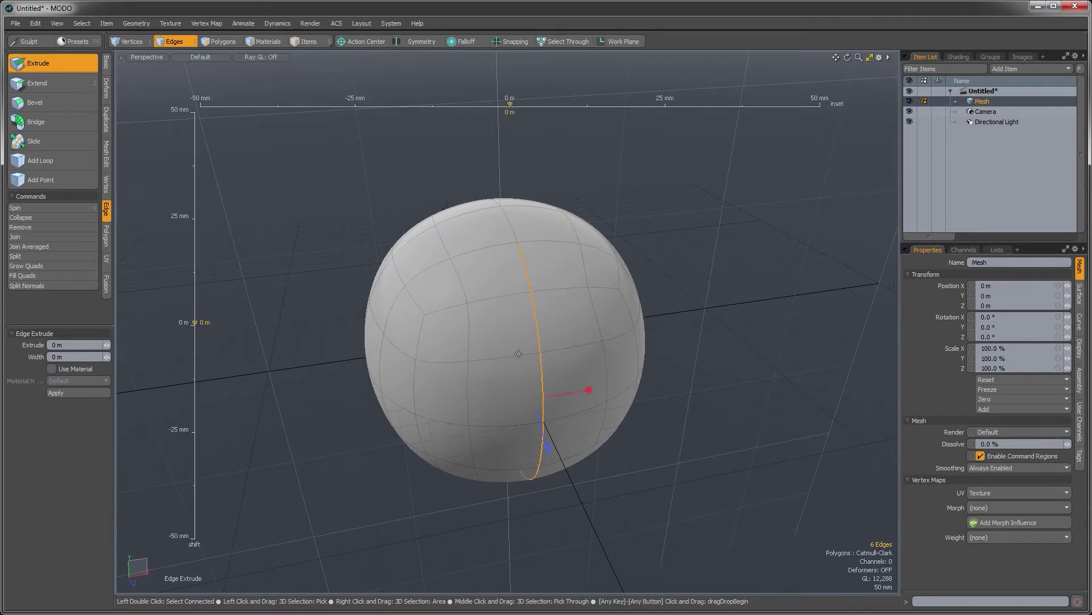
pyautogui.moveTo(548, 453); pyautogui.dragTo(560, 413)
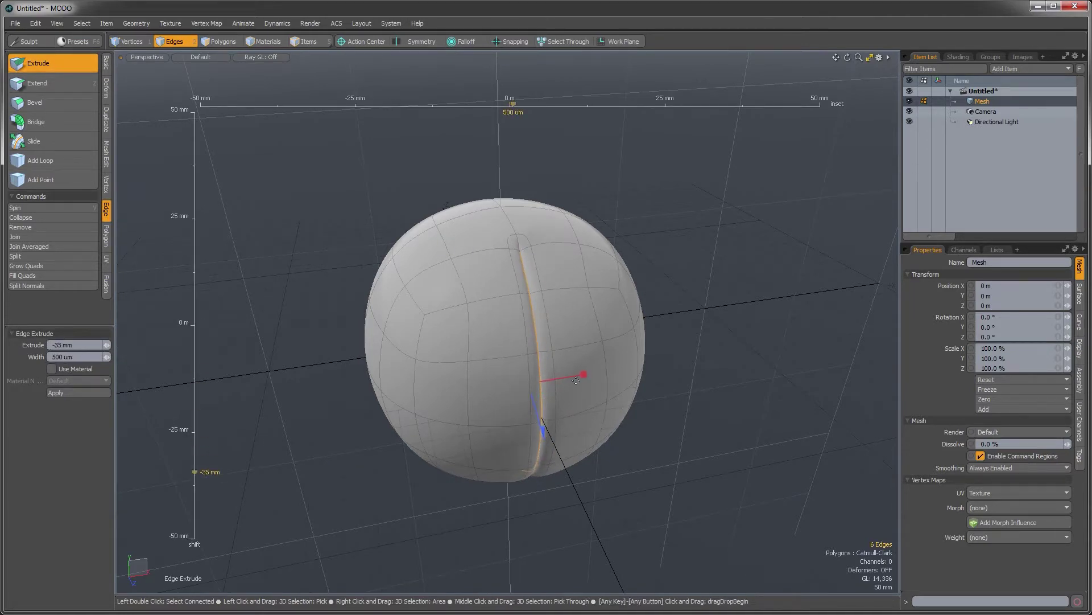
pyautogui.moveTo(584, 374)
pyautogui.mouseDown()
pyautogui.moveTo(591, 341)
pyautogui.moveTo(546, 179)
pyautogui.moveTo(490, 183)
pyautogui.moveTo(502, 212)
pyautogui.mouseUp()
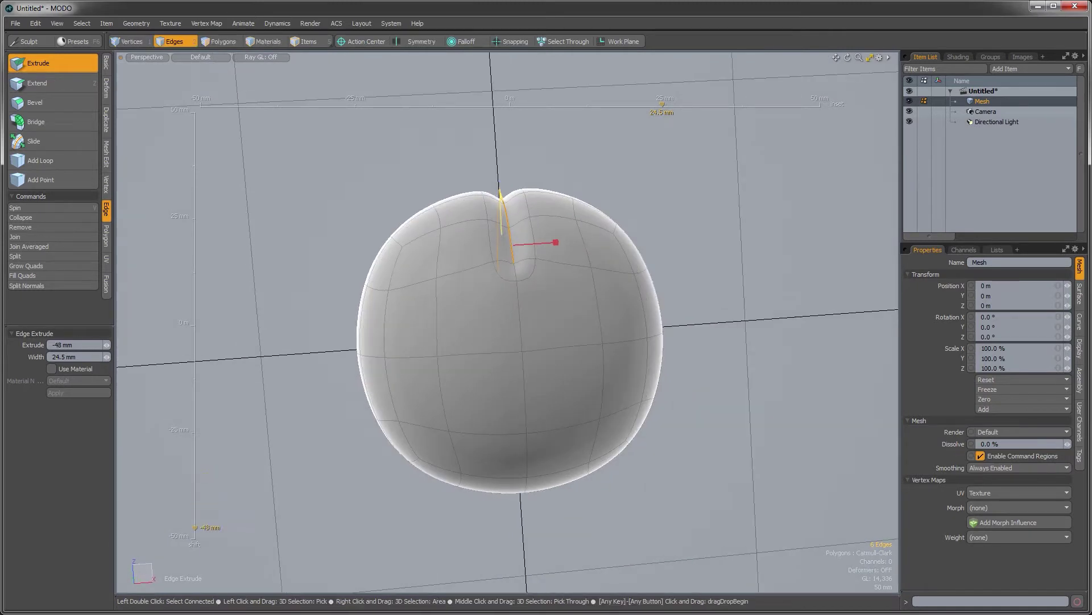
pyautogui.moveTo(556, 242); pyautogui.dragTo(544, 419)
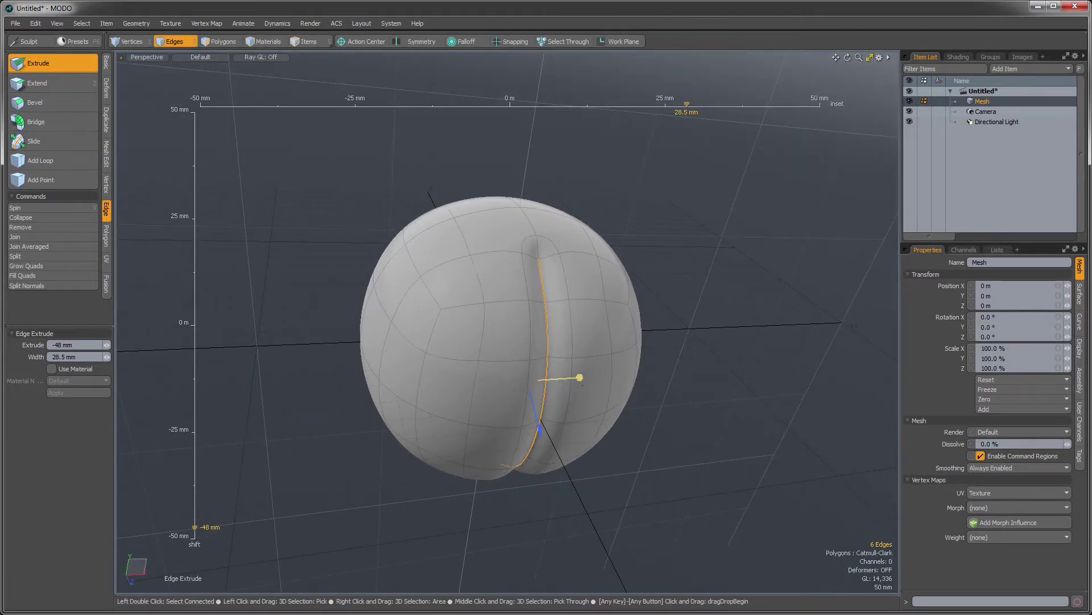
pyautogui.moveTo(579, 378); pyautogui.dragTo(561, 393)
pyautogui.press('q')
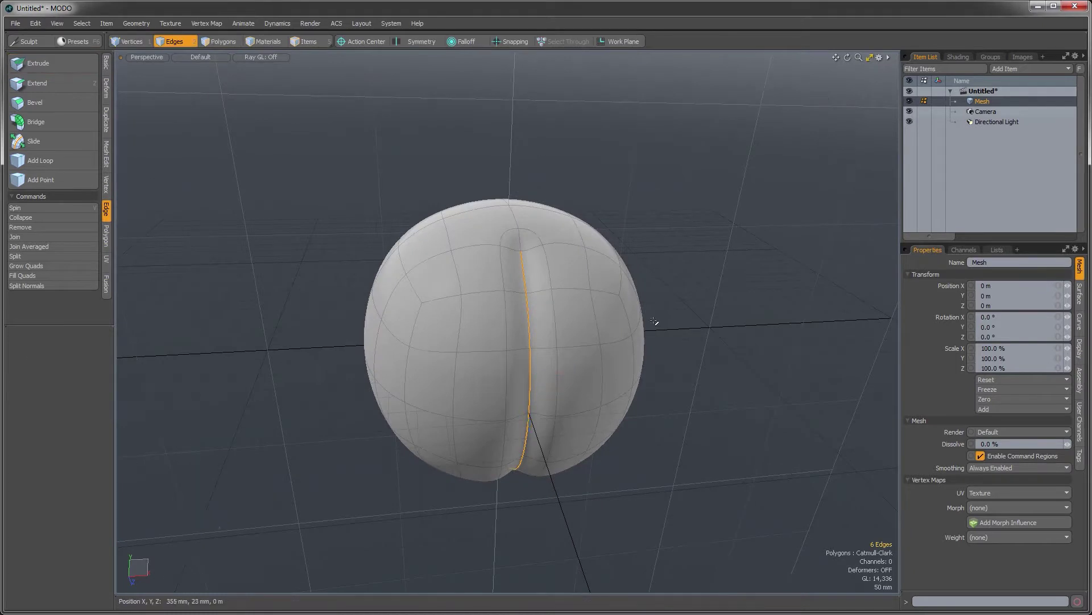
pyautogui.click(671, 312)
pyautogui.keyDown('alt'); pyautogui.moveTo(554, 285); pyautogui.dragTo(545, 340); pyautogui.keyUp('alt')
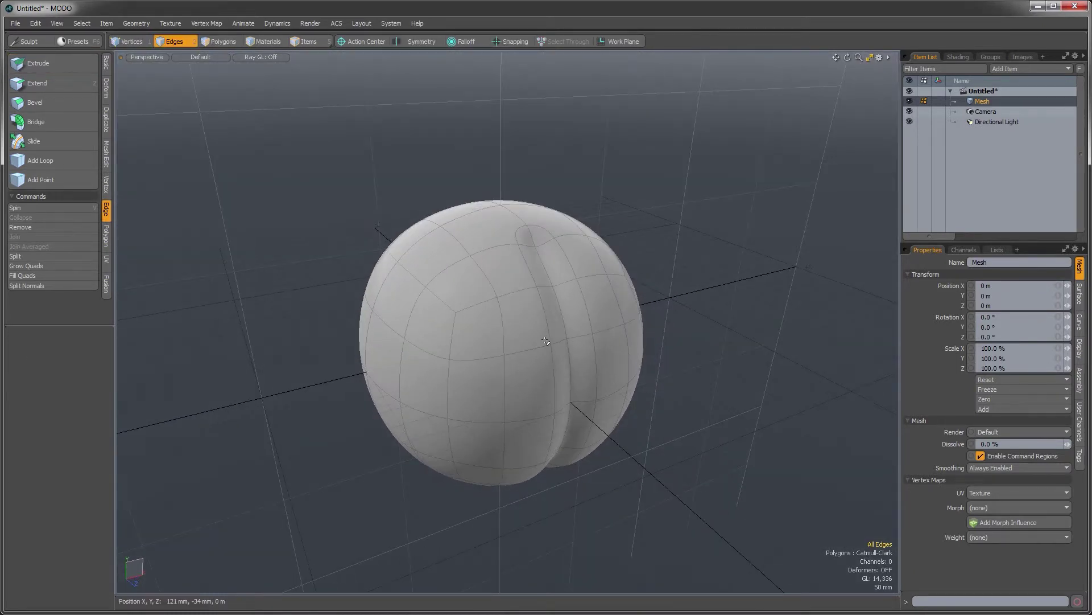
# Join the vertex at the crease's upper end to the sphere's top pole vertex without averaging.
pyautogui.keyDown('alt'); pyautogui.moveTo(545, 340); pyautogui.dragTo(556, 273); pyautogui.keyUp('alt')
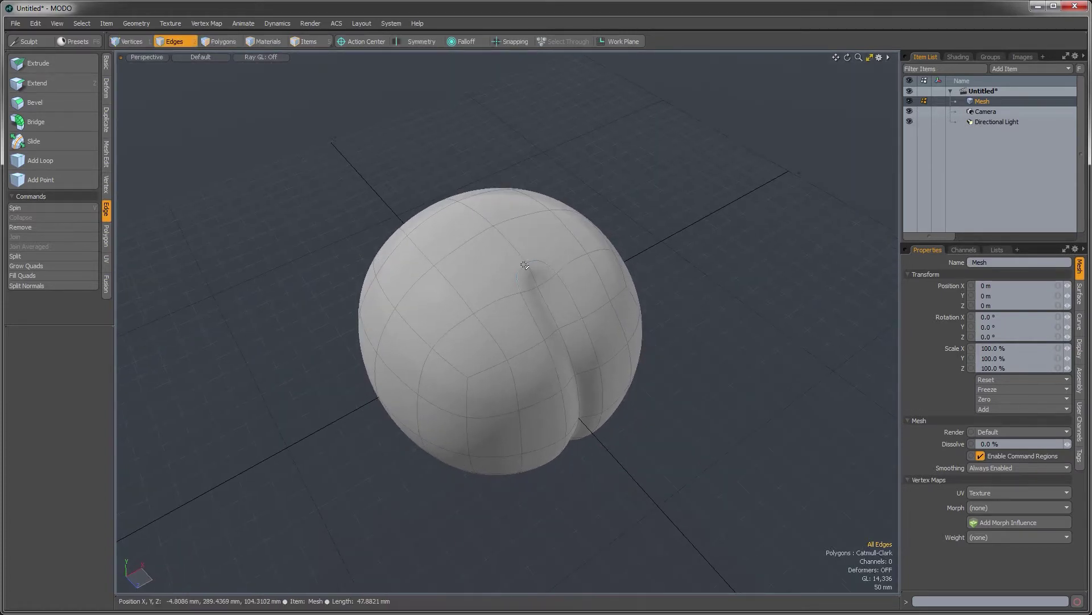
pyautogui.press('1')
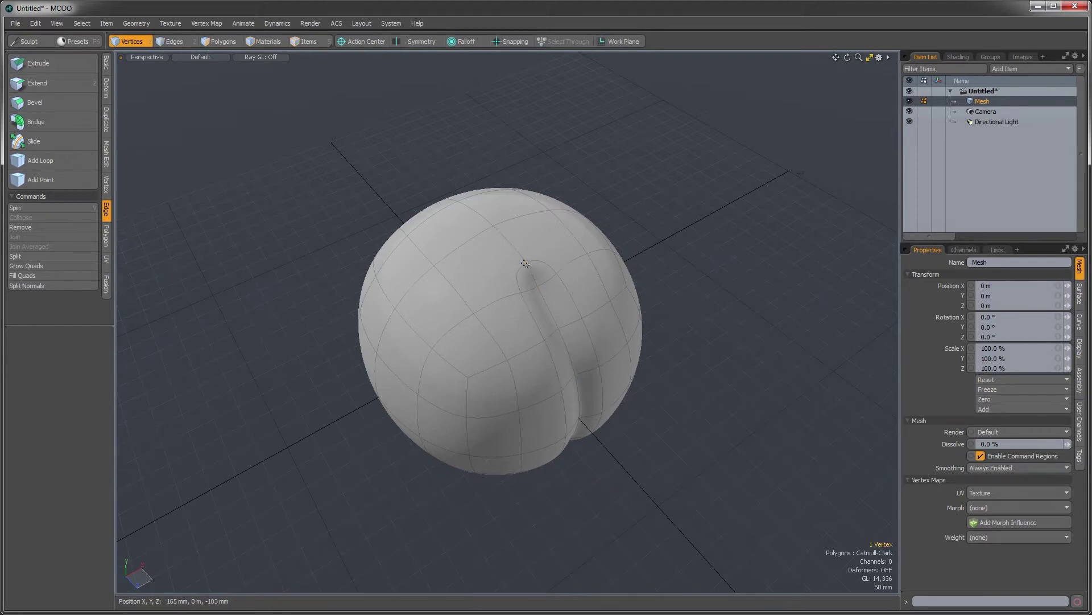
pyautogui.keyDown('alt'); pyautogui.moveTo(524, 264); pyautogui.dragTo(528, 265); pyautogui.keyUp('alt')
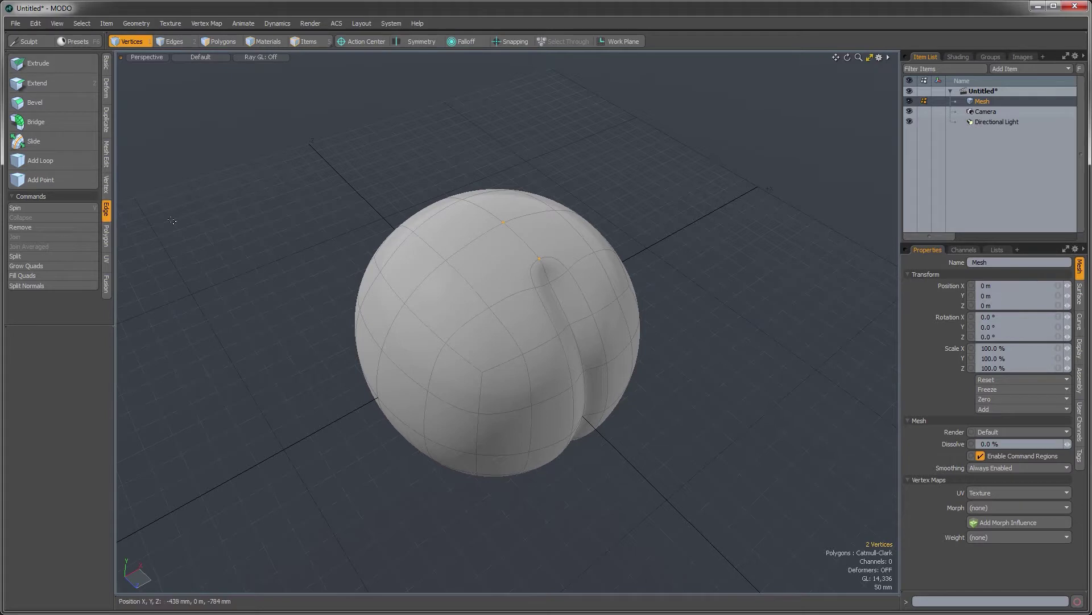
pyautogui.click(106, 184)
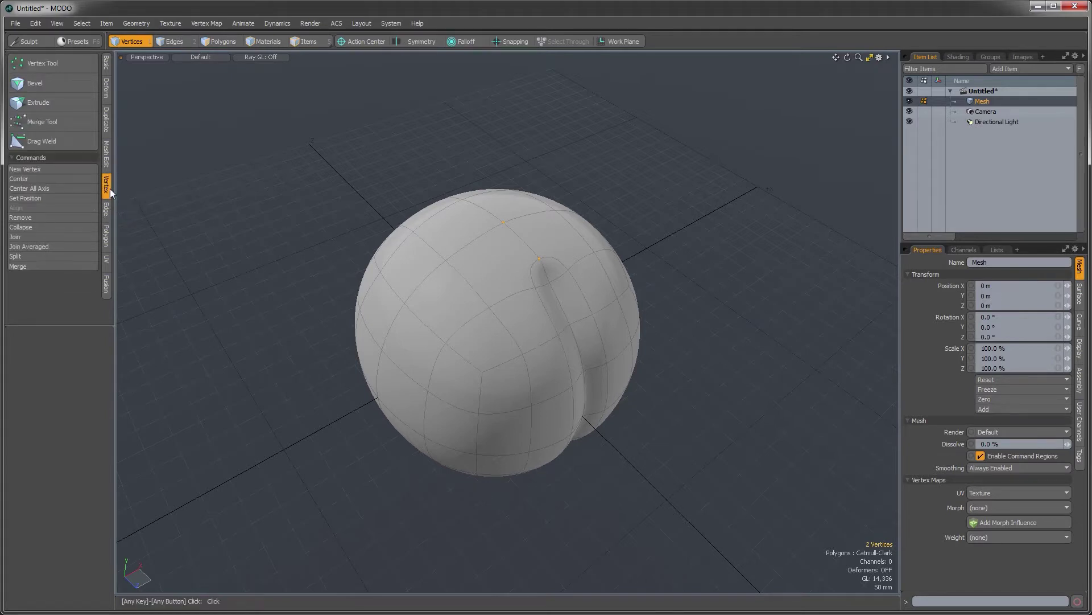
pyautogui.click(29, 238)
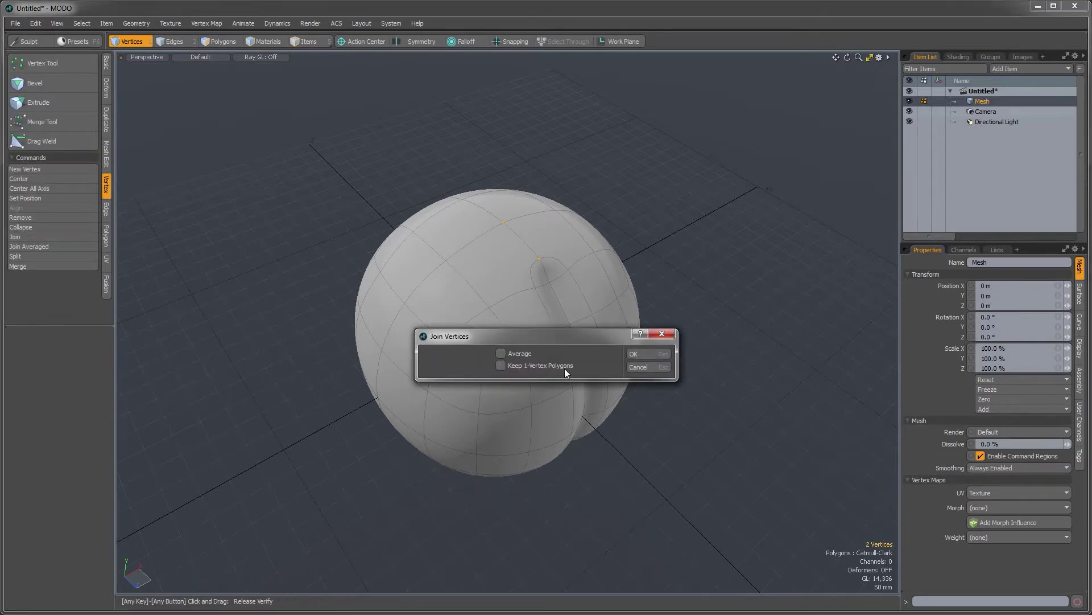
pyautogui.click(635, 353)
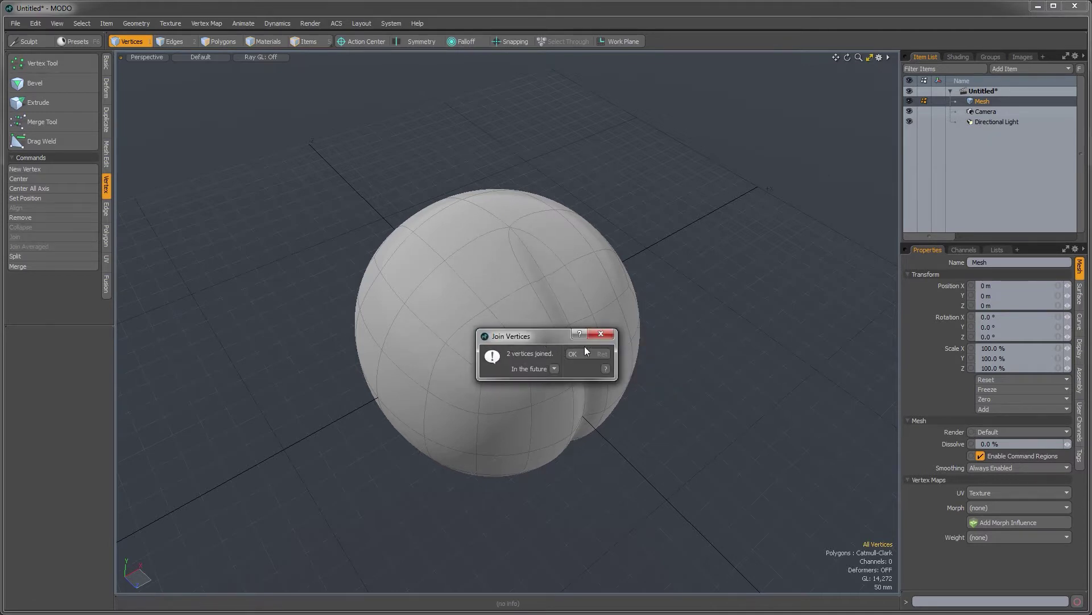
pyautogui.click(575, 354)
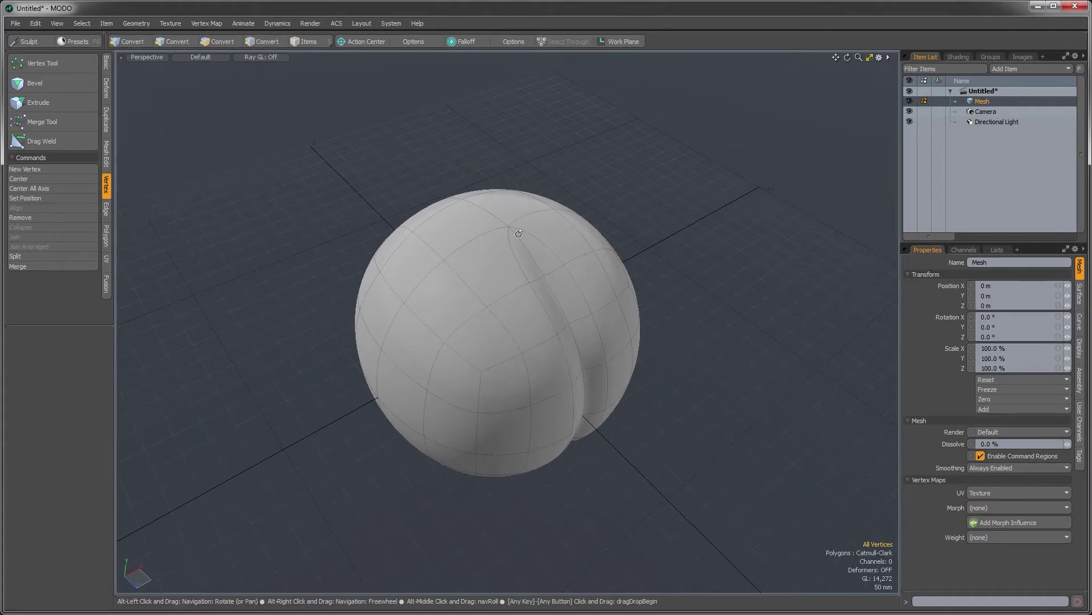
# Join the vertex at the crease's lower end to the sphere's bottom pole vertex without averaging.
pyautogui.moveTo(515, 263)
pyautogui.keyDown('alt'); pyautogui.mouseDown()
pyautogui.moveTo(500, 216)
pyautogui.moveTo(512, 196)
pyautogui.moveTo(512, 244)
pyautogui.moveTo(506, 225)
pyautogui.moveTo(529, 260)
pyautogui.mouseUp(); pyautogui.keyUp('alt')
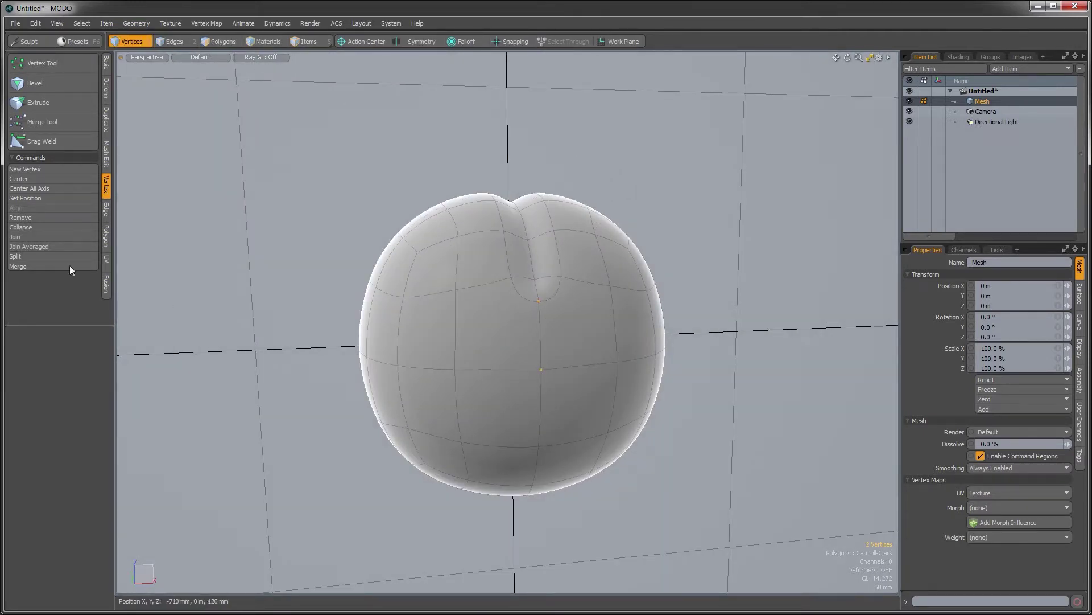
pyautogui.click(19, 237)
pyautogui.click(633, 356)
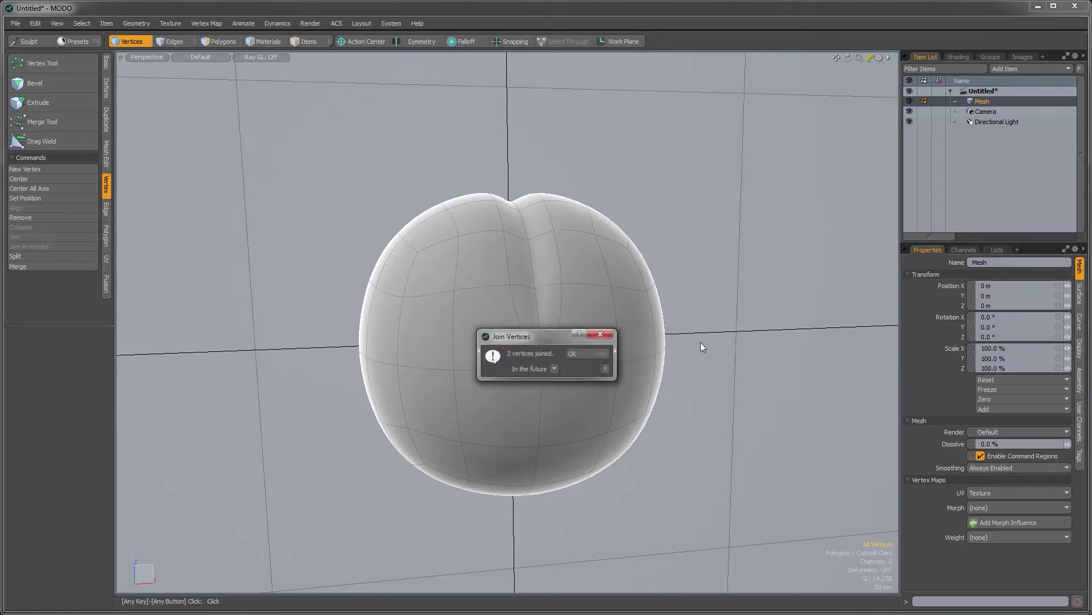
pyautogui.click(603, 353)
# Select the six polygons around the top pole and grow the selection to the sphere's whole upper half.
pyautogui.keyDown('alt'); pyautogui.moveTo(569, 189); pyautogui.dragTo(503, 234); pyautogui.keyUp('alt')
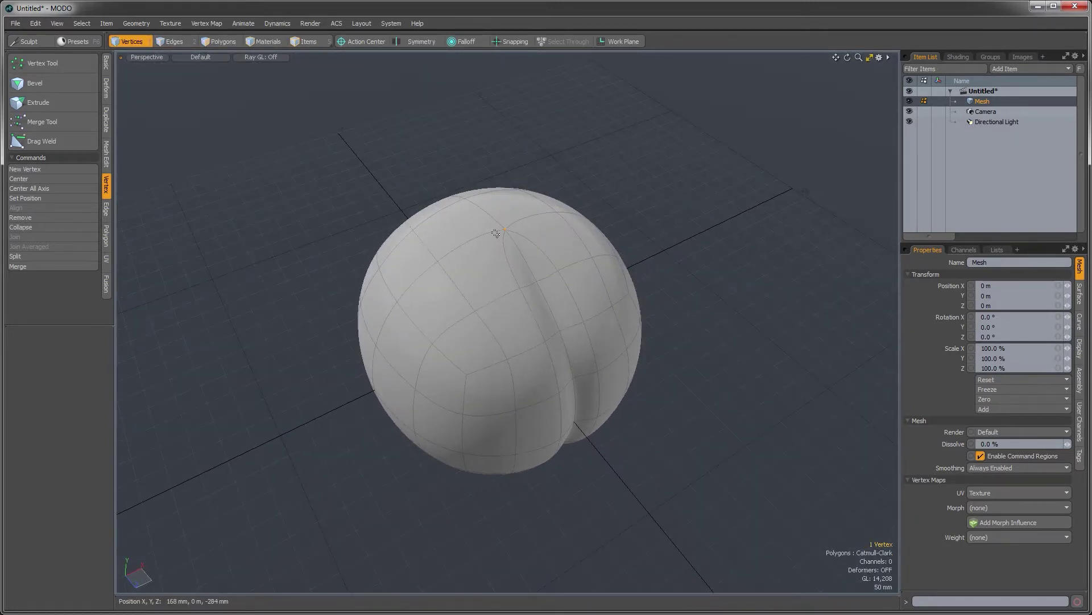
pyautogui.press('2')
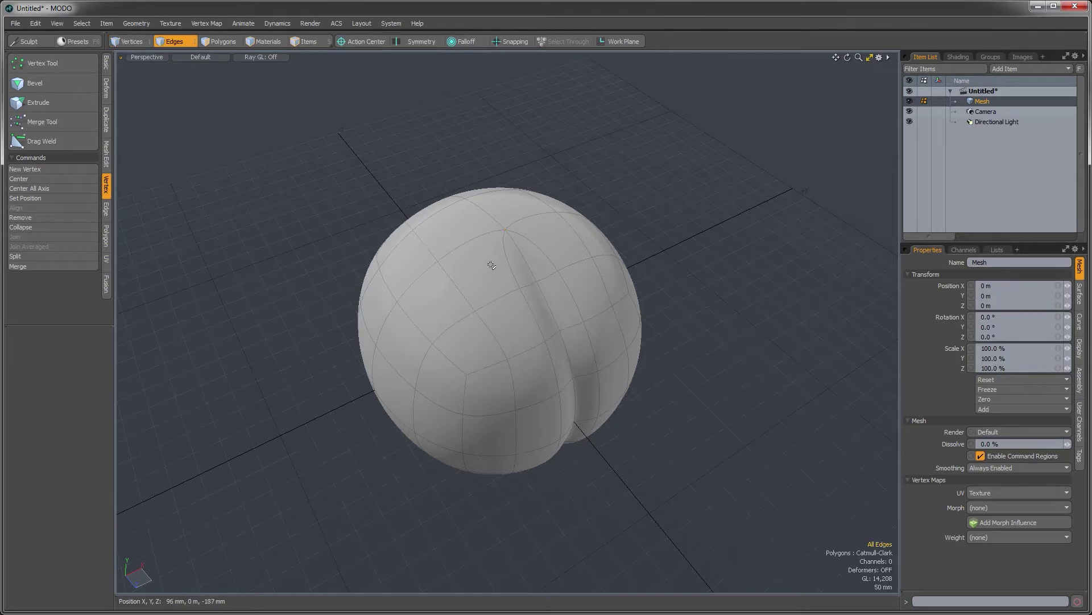
pyautogui.press('3')
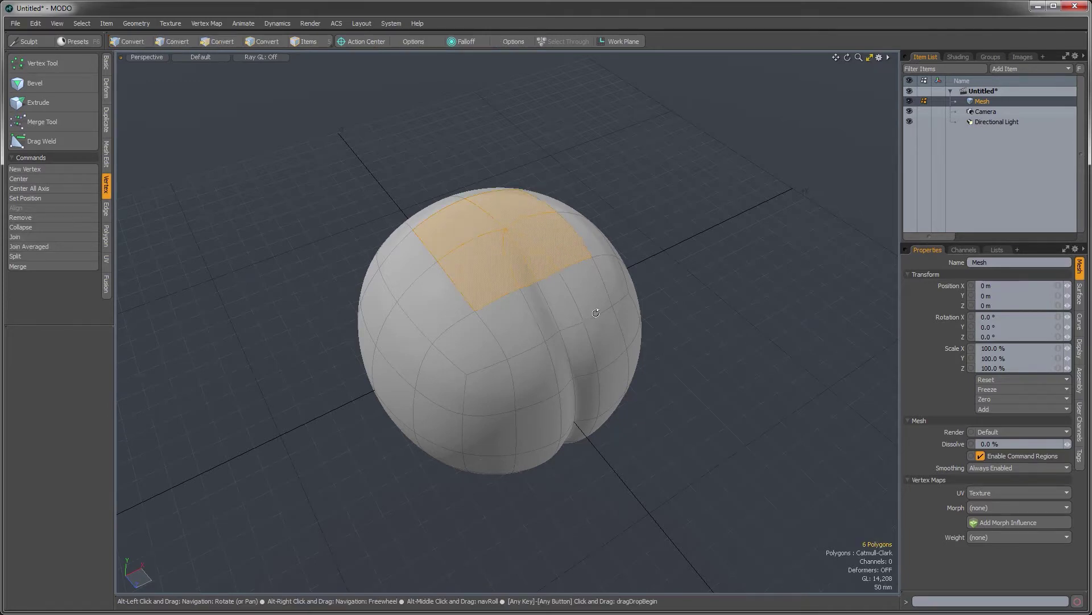
pyautogui.keyDown('alt'); pyautogui.moveTo(470, 230); pyautogui.dragTo(525, 314); pyautogui.keyUp('alt')
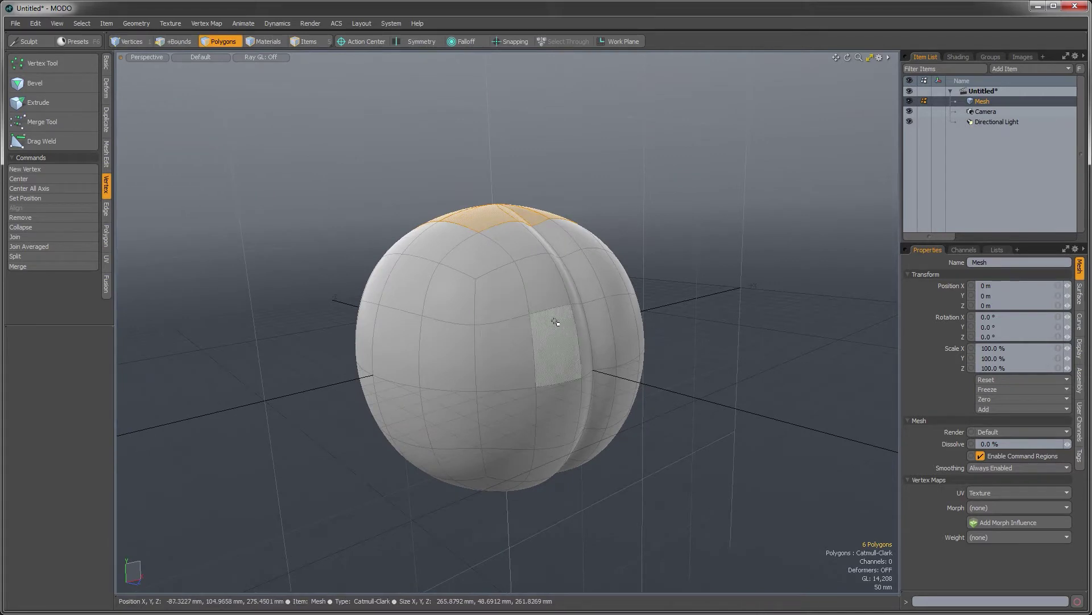
pyautogui.press('Up')
pyautogui.press('Up')
pyautogui.press('Up')
pyautogui.keyDown('alt'); pyautogui.moveTo(493, 394); pyautogui.dragTo(532, 357); pyautogui.keyUp('alt')
# Move the upper half down about 290 mm with a Y-axis Cylinder falloff to form the stem cavity, and clear the selection, tool and falloff.
pyautogui.press('w')
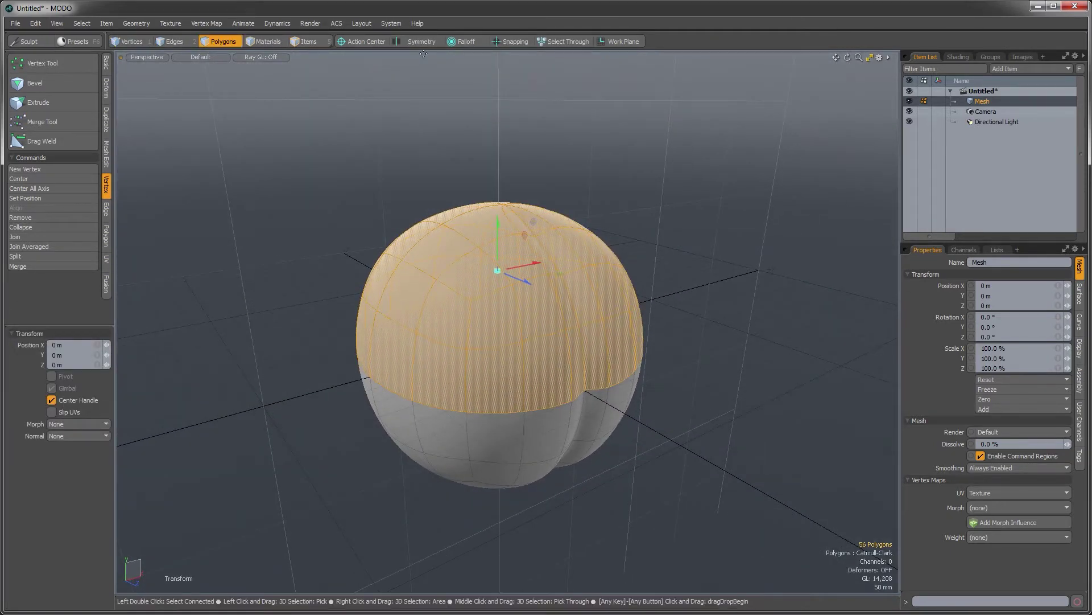
pyautogui.click(457, 42)
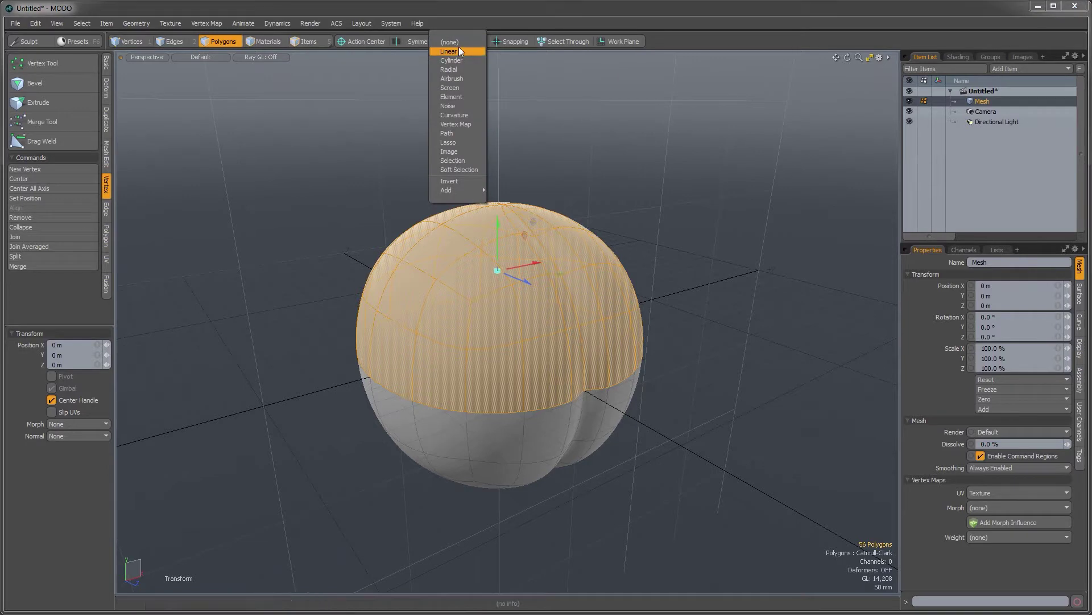
pyautogui.click(451, 61)
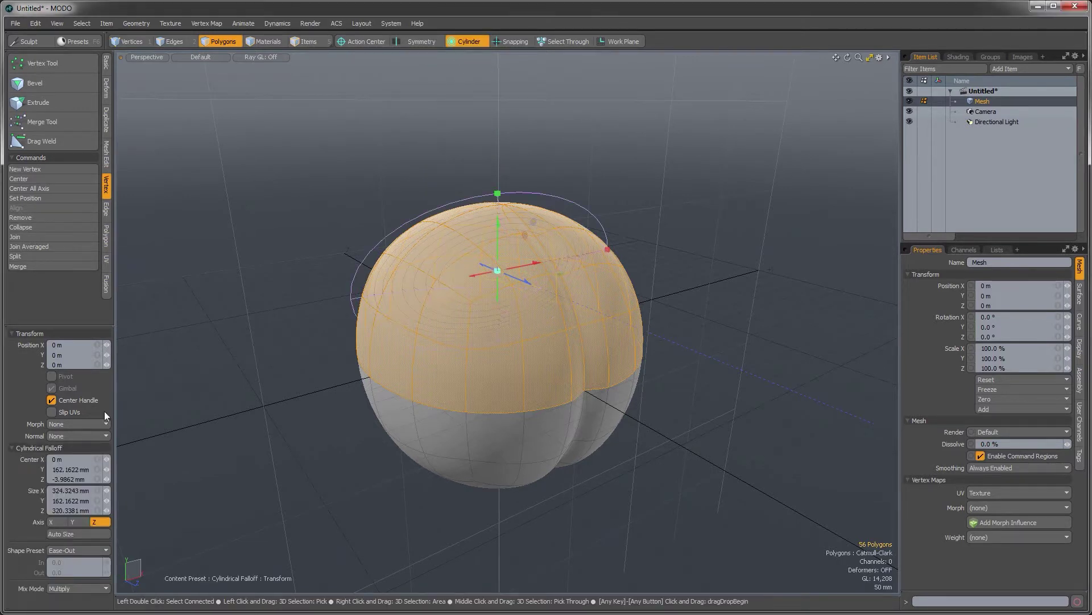
pyautogui.click(73, 522)
pyautogui.moveTo(438, 312)
pyautogui.keyDown('alt'); pyautogui.mouseDown()
pyautogui.moveTo(426, 309)
pyautogui.moveTo(455, 283)
pyautogui.moveTo(431, 313)
pyautogui.mouseUp(); pyautogui.keyUp('alt')
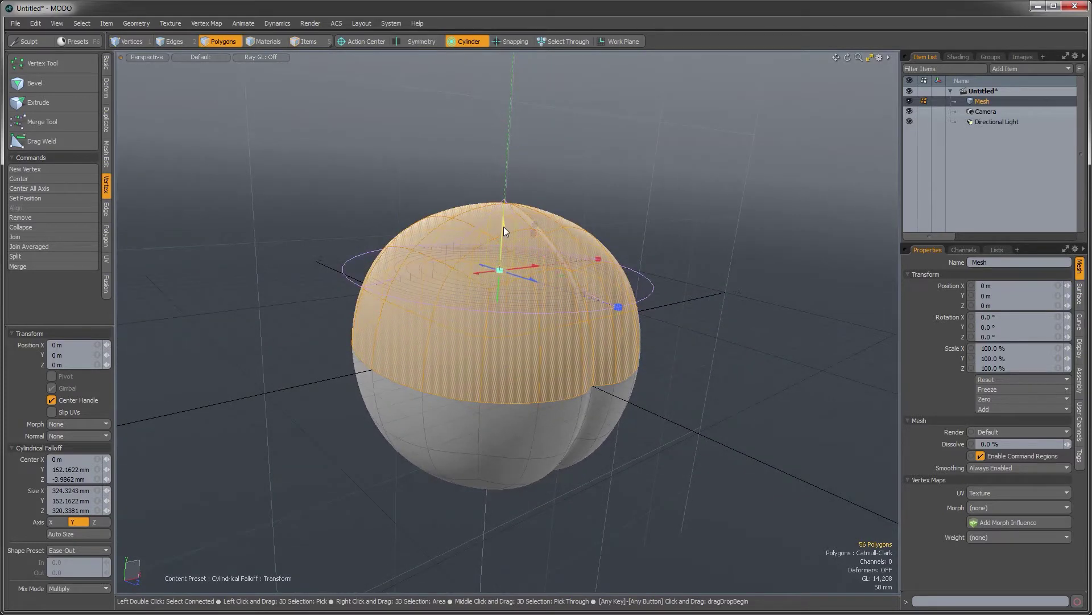
pyautogui.moveTo(504, 230); pyautogui.dragTo(498, 368)
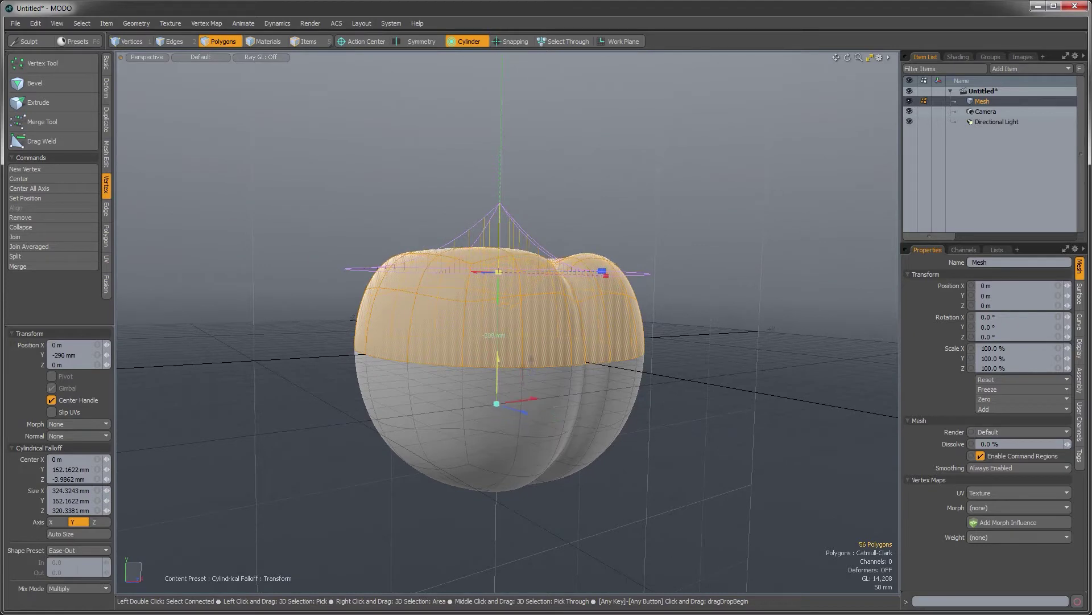
pyautogui.press('q')
pyautogui.click(575, 205)
pyautogui.keyDown('alt'); pyautogui.moveTo(575, 205); pyautogui.dragTo(545, 295); pyautogui.keyUp('alt')
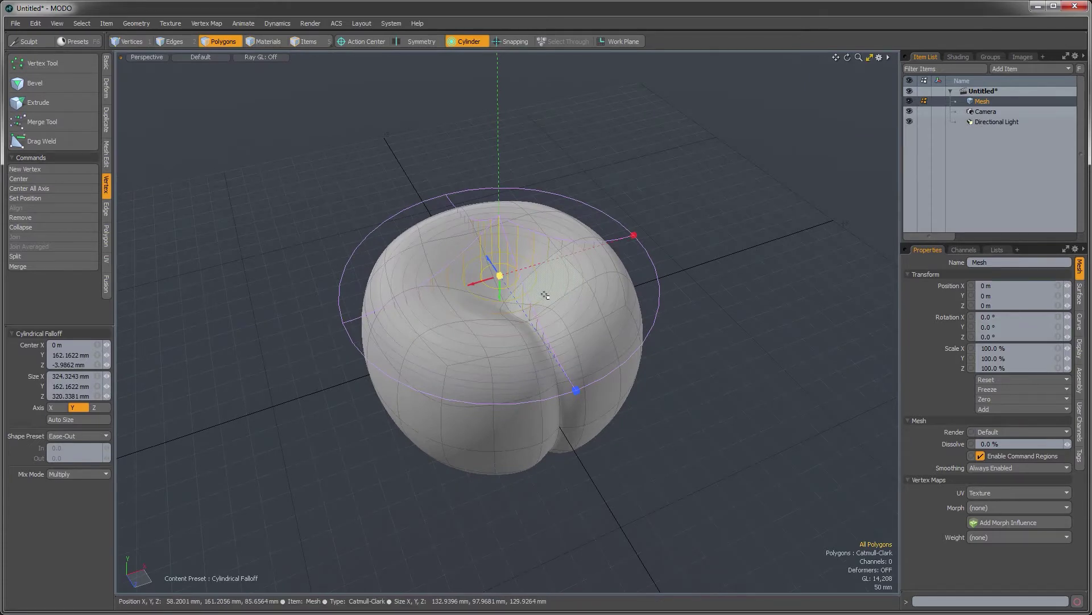
pyautogui.press('Escape')
# Select the six polygons around the bottom pole and grow the selection to the whole lower half.
pyautogui.keyDown('alt'); pyautogui.moveTo(541, 307); pyautogui.dragTo(561, 285); pyautogui.keyUp('alt')
pyautogui.moveTo(561, 284)
pyautogui.keyDown('alt'); pyautogui.mouseDown()
pyautogui.moveTo(558, 354)
pyautogui.moveTo(527, 224)
pyautogui.moveTo(517, 439)
pyautogui.moveTo(495, 441)
pyautogui.moveTo(505, 381)
pyautogui.moveTo(494, 374)
pyautogui.moveTo(519, 401)
pyautogui.moveTo(518, 389)
pyautogui.mouseUp(); pyautogui.keyUp('alt')
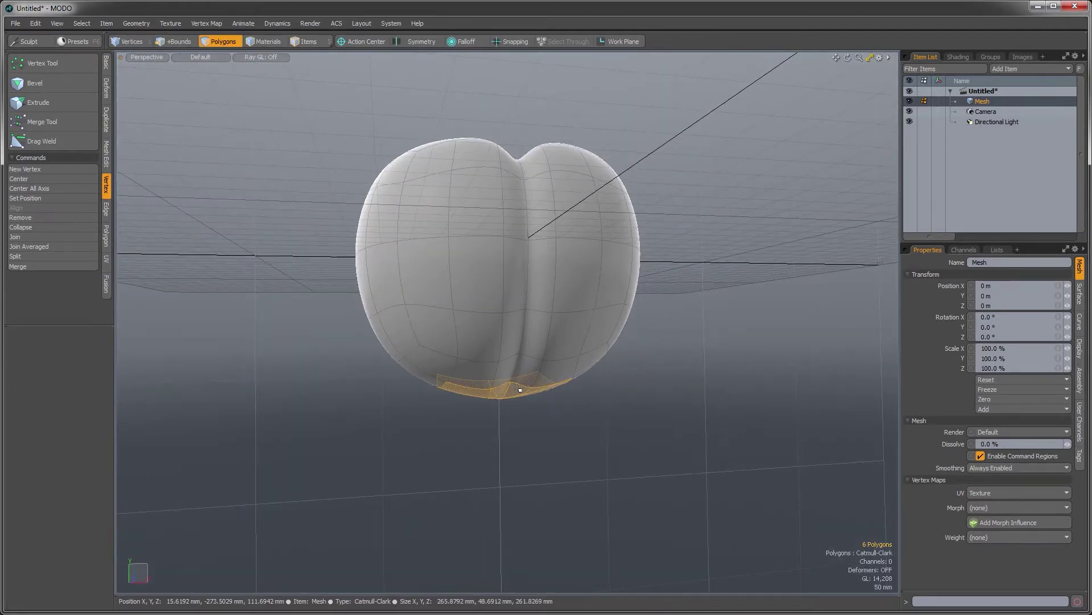
pyautogui.hotkey('shift', 'Up')
pyautogui.hotkey('shift', 'Up')
pyautogui.hotkey('shift', 'Up')
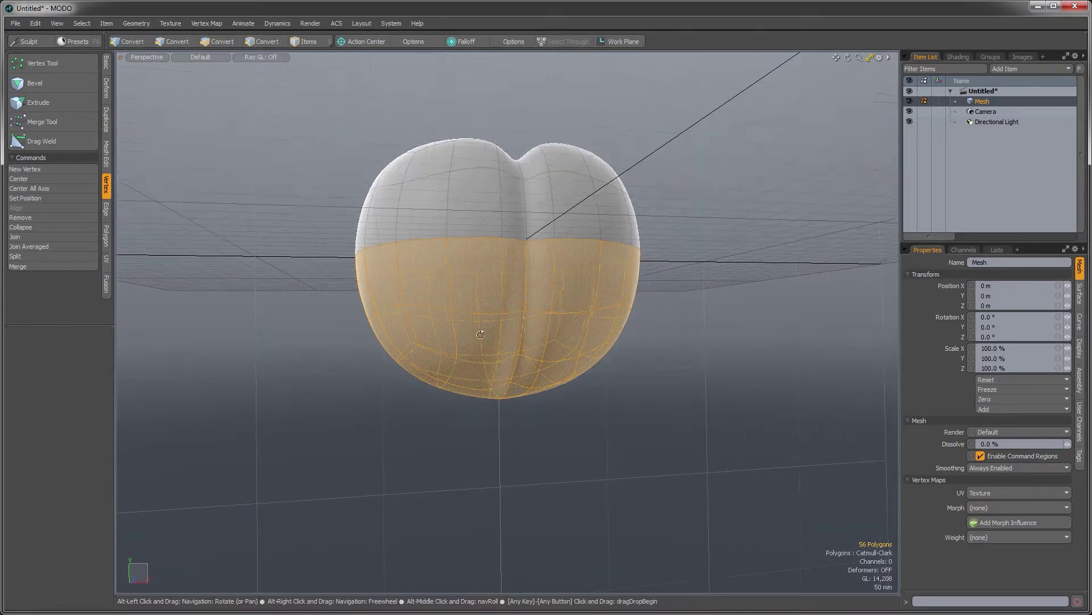
pyautogui.keyDown('alt'); pyautogui.moveTo(480, 334); pyautogui.dragTo(501, 343); pyautogui.keyUp('alt')
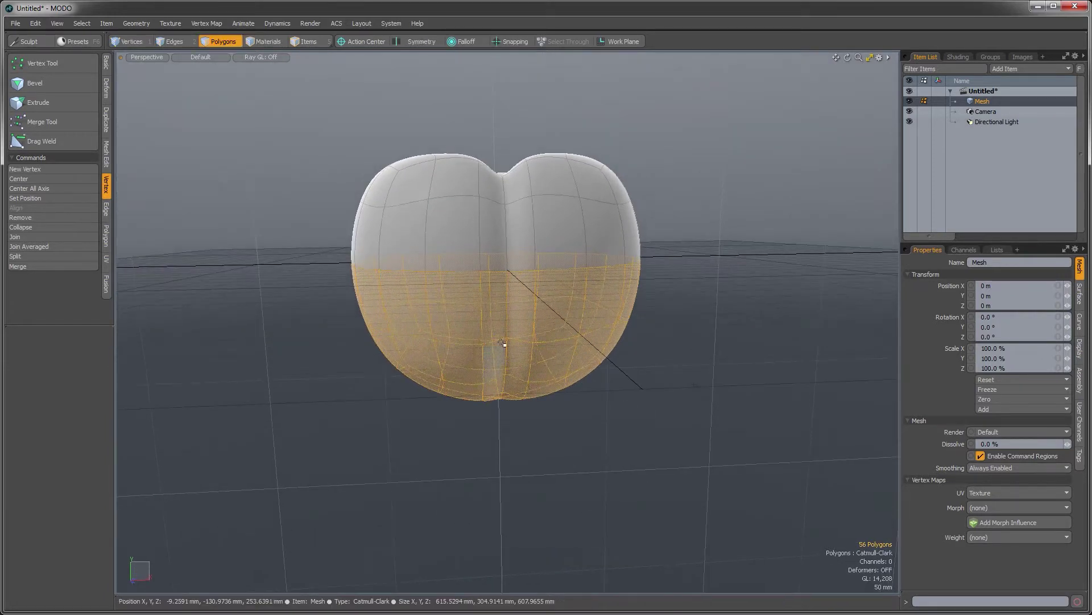
# Pull the selected lower half downward with a Y-axis Cylinder falloff using the Ease-In shape preset.
pyautogui.press('y')
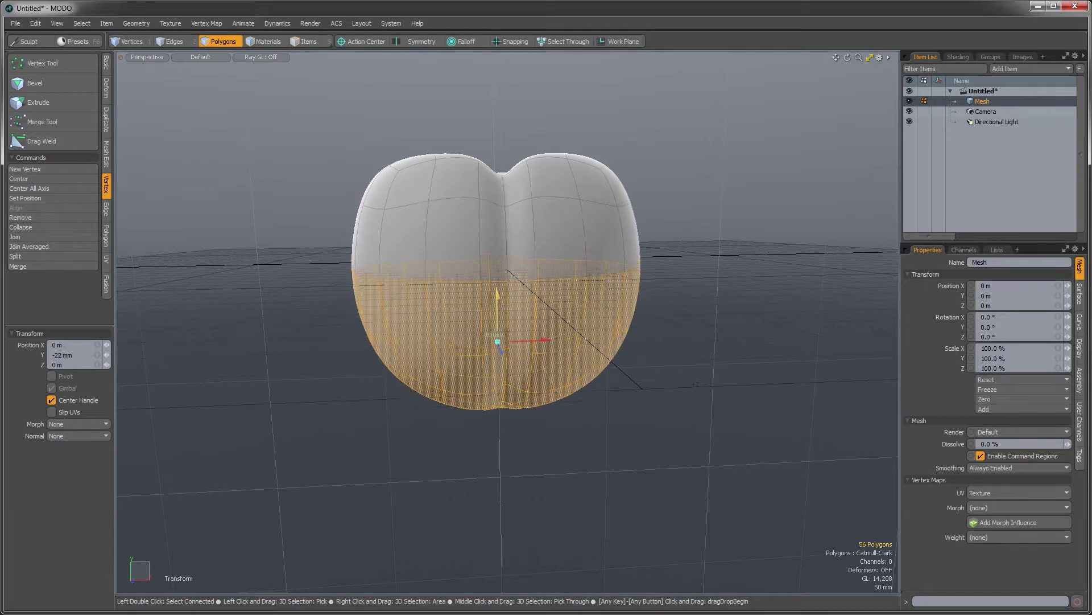
pyautogui.click(453, 43)
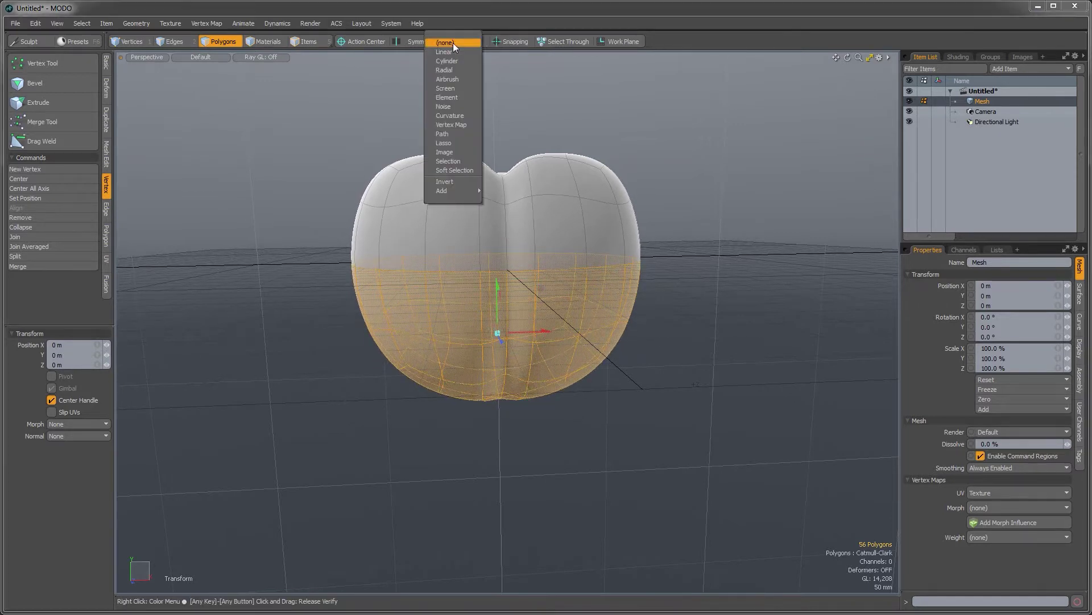
pyautogui.click(459, 60)
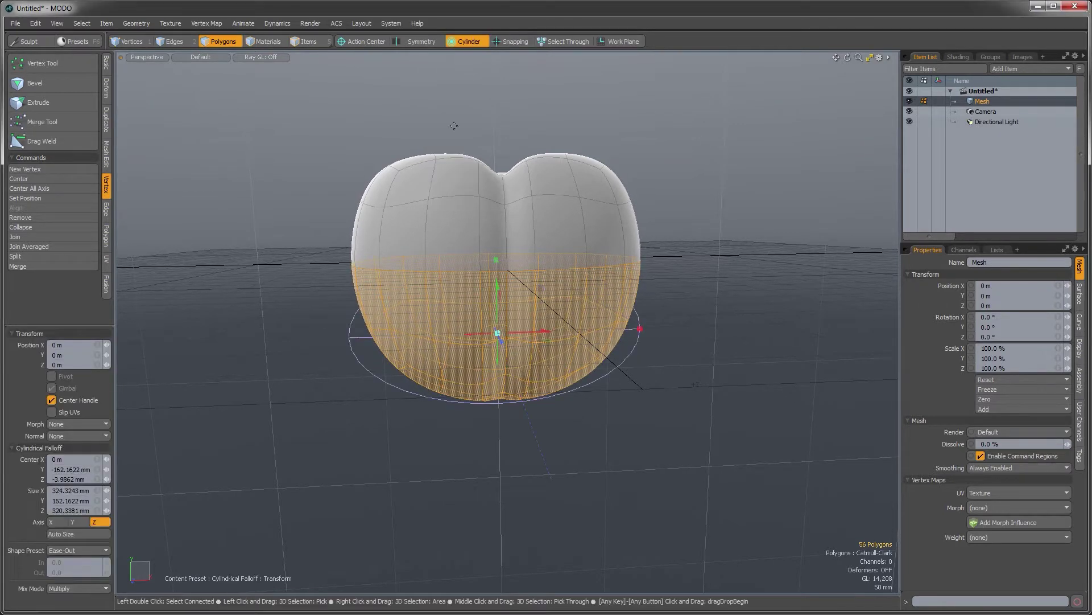
pyautogui.click(82, 520)
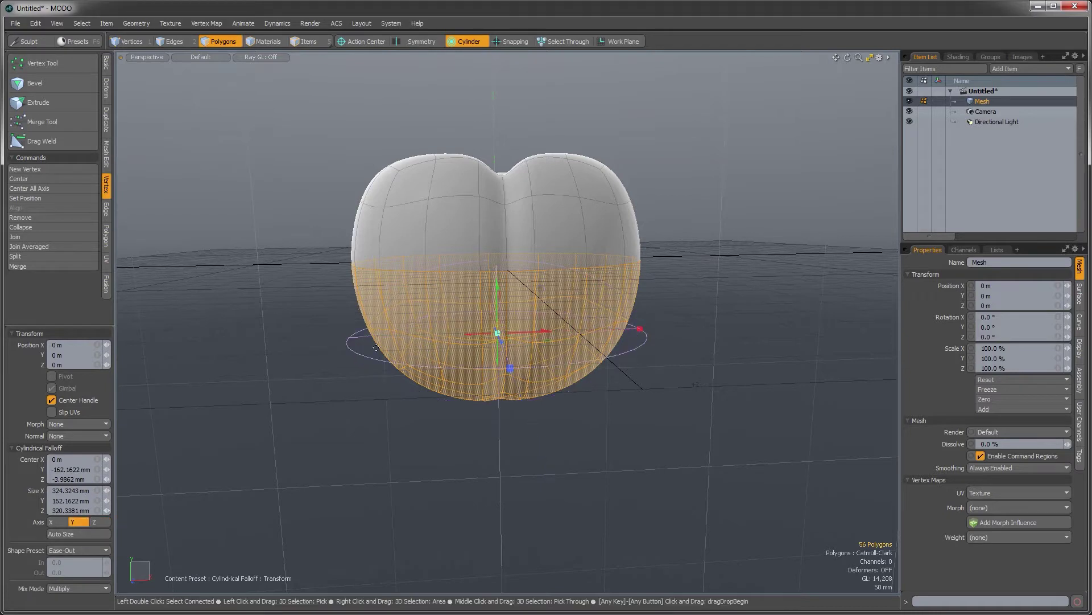
pyautogui.moveTo(493, 294); pyautogui.dragTo(495, 310)
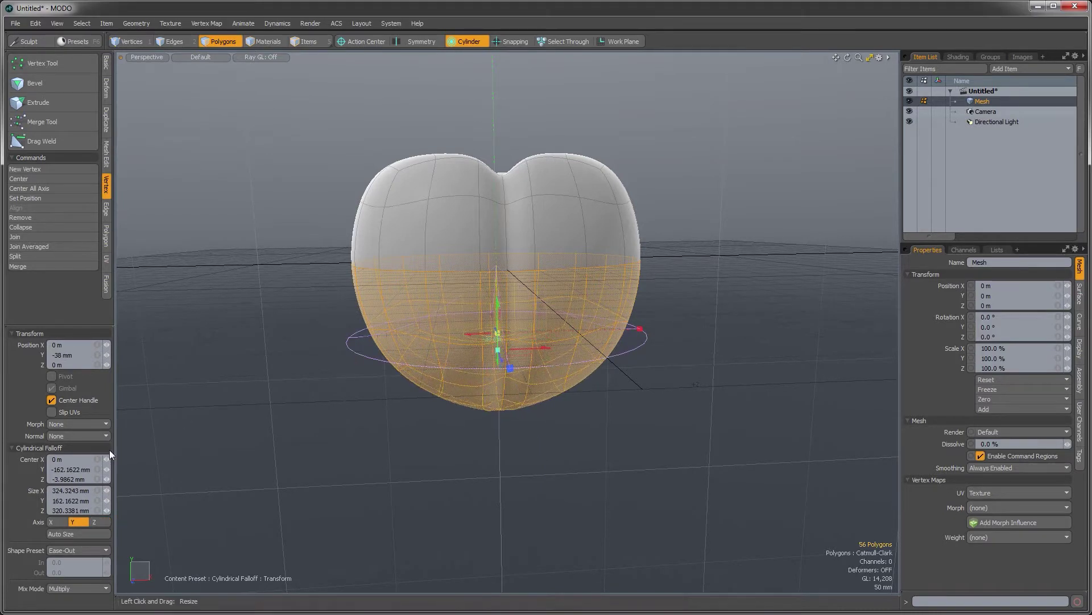
pyautogui.click(67, 548)
pyautogui.click(66, 539)
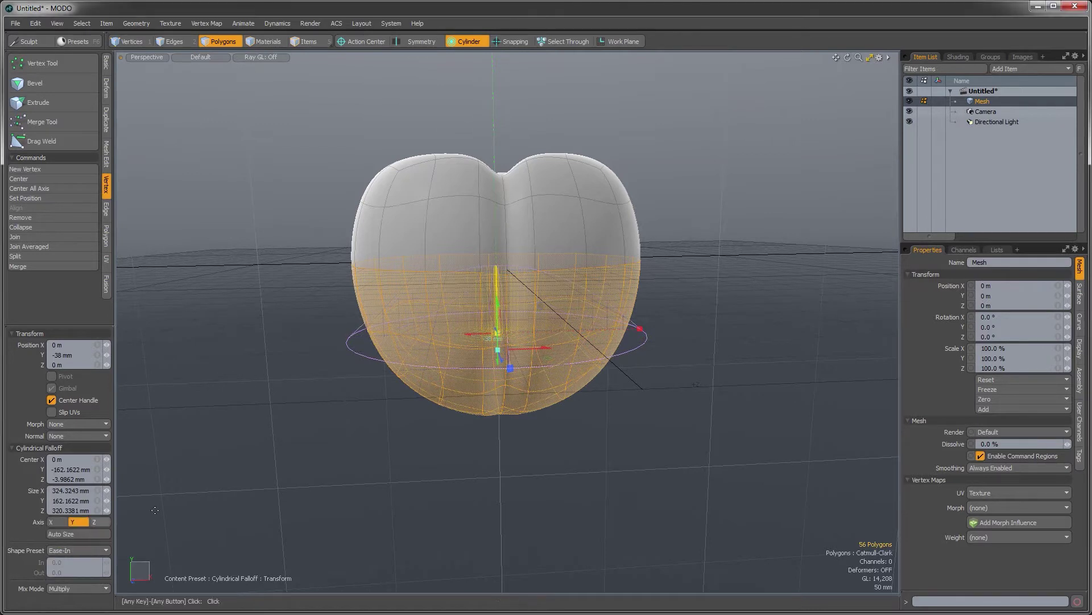
pyautogui.moveTo(499, 306); pyautogui.dragTo(538, 365)
# Scale the lower half to 90% in X and Z with the falloff active, and clear the tool, falloff and selection.
pyautogui.press('r')
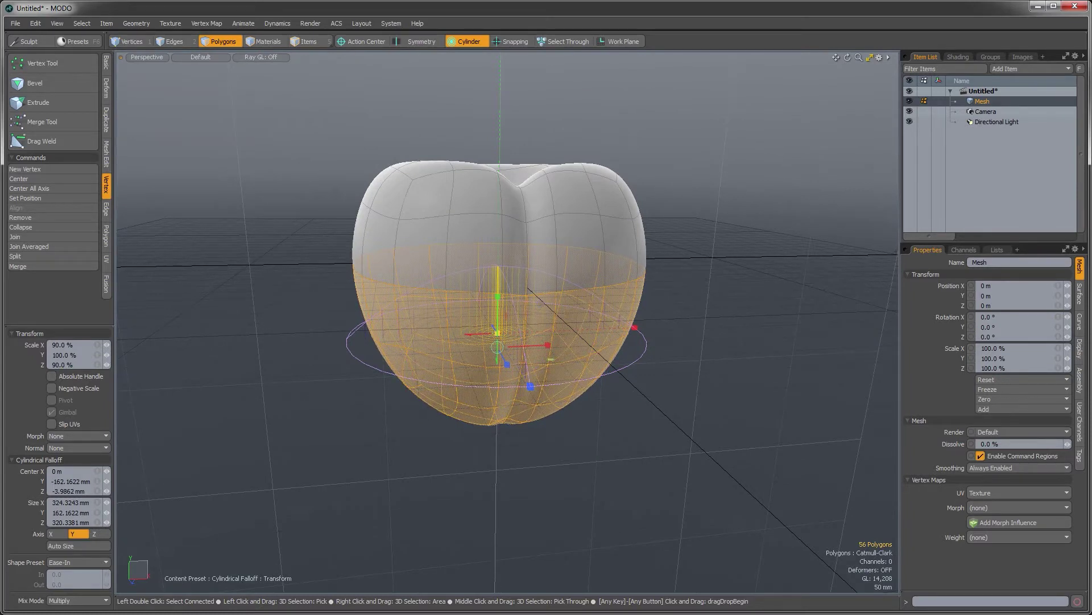
pyautogui.press('q')
pyautogui.click(634, 422)
pyautogui.keyDown('alt'); pyautogui.moveTo(634, 422); pyautogui.dragTo(334, 360); pyautogui.keyUp('alt')
pyautogui.press('space')
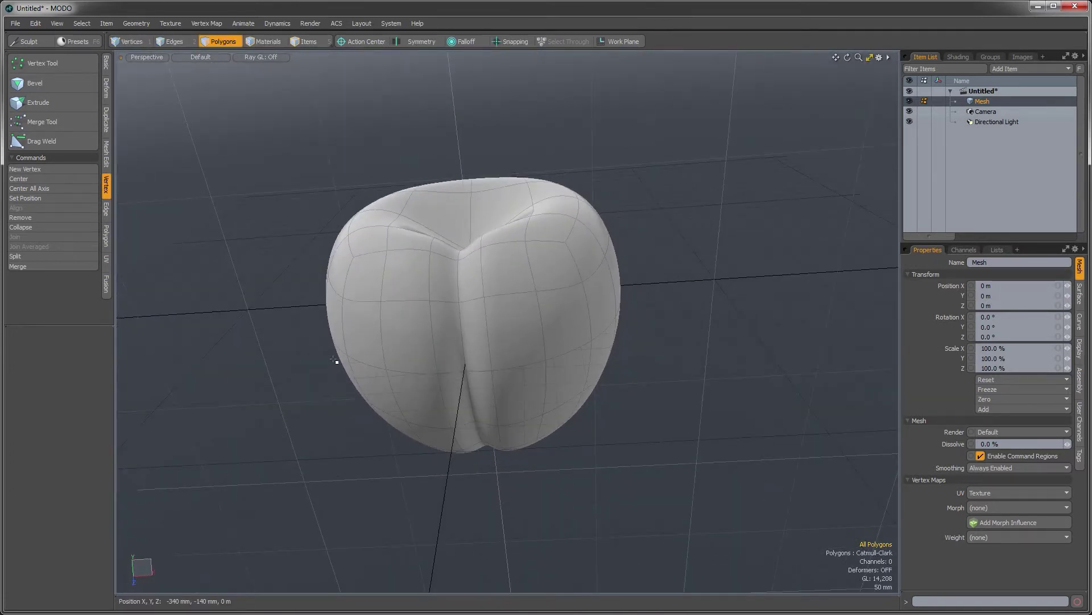
# Select four vertices around the top cavity and scale them inward to 68.5% in X and Z.
pyautogui.press('alt')
pyautogui.keyDown('alt'); pyautogui.moveTo(327, 308); pyautogui.dragTo(434, 293); pyautogui.keyUp('alt')
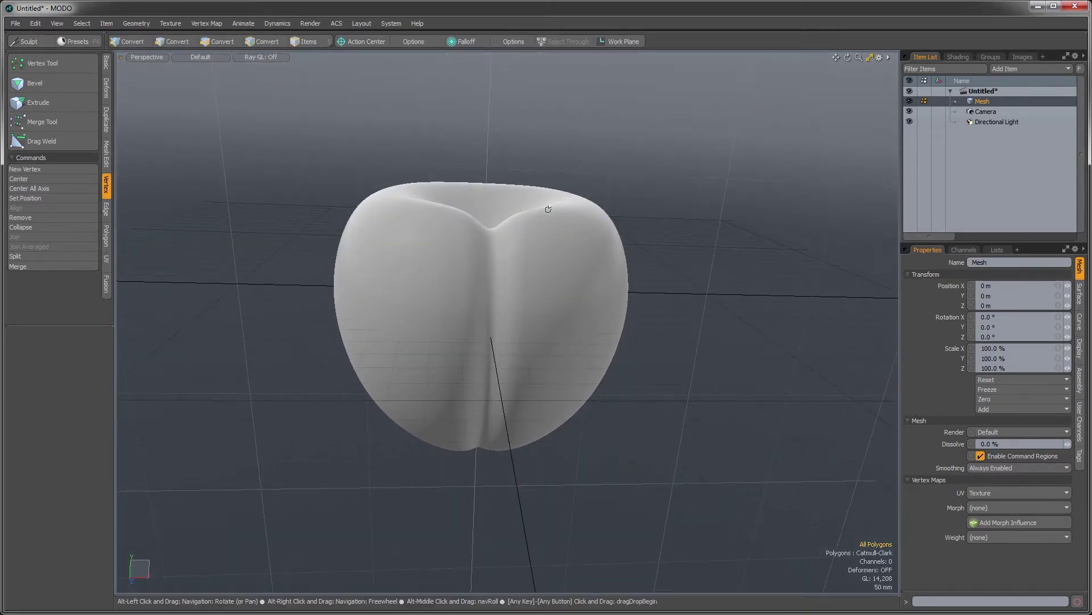
pyautogui.keyDown('alt'); pyautogui.moveTo(529, 216); pyautogui.dragTo(506, 371); pyautogui.keyUp('alt')
pyautogui.keyDown('ctrl'); pyautogui.keyDown('alt'); pyautogui.moveTo(454, 309); pyautogui.dragTo(492, 294); pyautogui.keyUp('alt'); pyautogui.keyUp('ctrl')
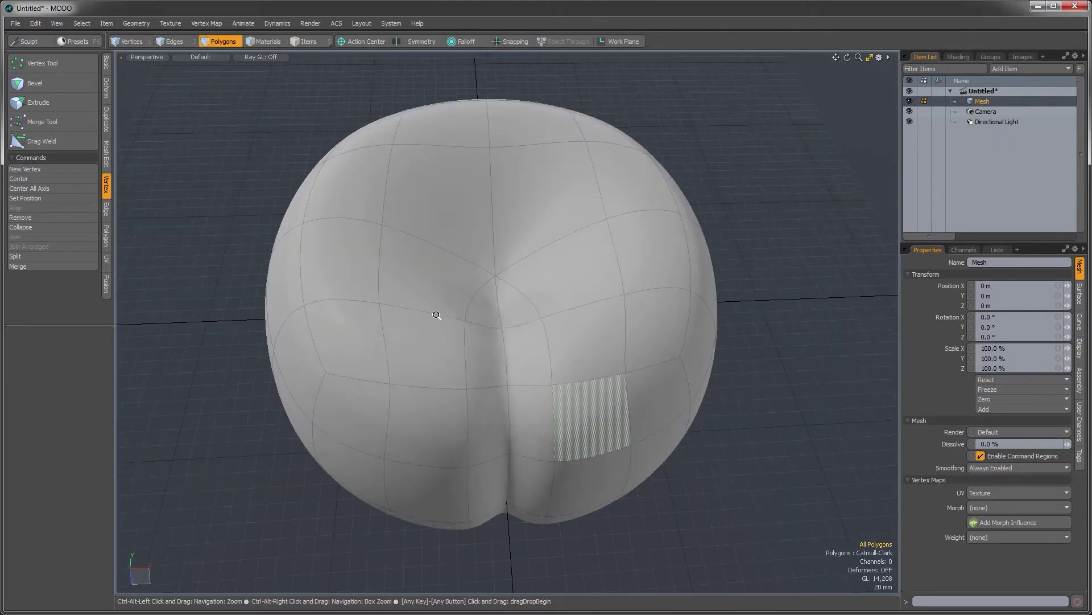
pyautogui.press('1')
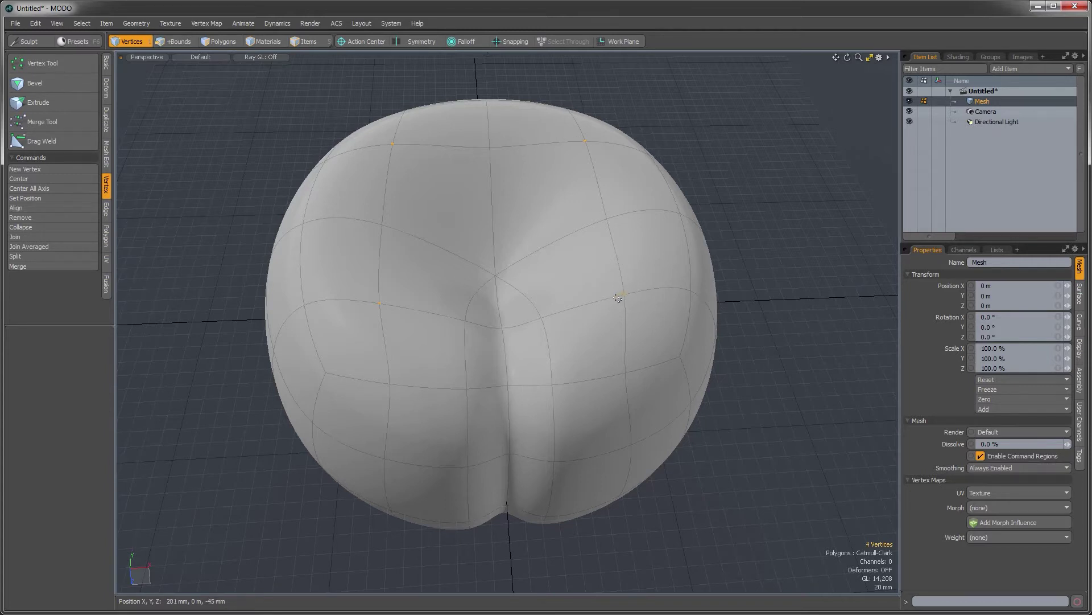
pyautogui.keyDown('alt'); pyautogui.moveTo(610, 291); pyautogui.dragTo(520, 366); pyautogui.keyUp('alt')
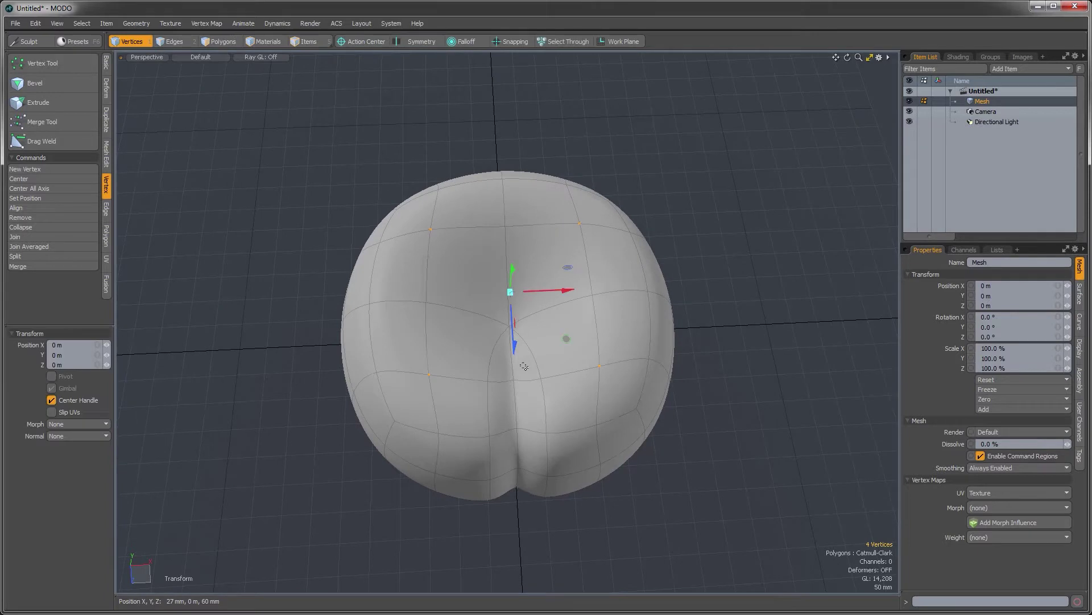
pyautogui.press('r')
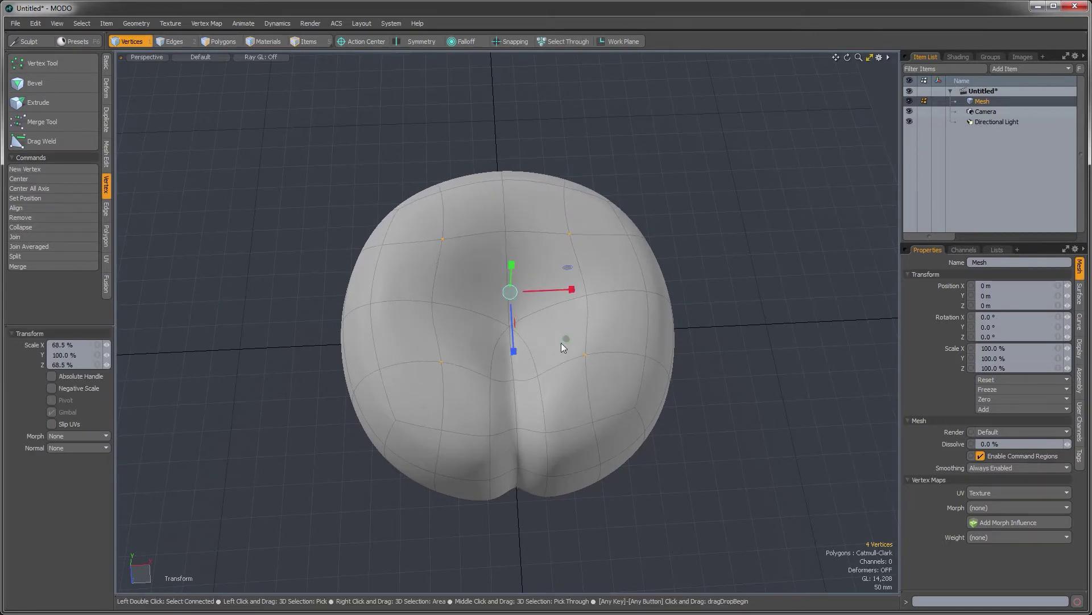
# Drop the scale tool, clear the vertex selection and view the cherry from the front.
pyautogui.keyDown('alt'); pyautogui.moveTo(562, 347); pyautogui.dragTo(595, 263); pyautogui.keyUp('alt')
pyautogui.keyDown('alt'); pyautogui.moveTo(536, 282); pyautogui.dragTo(570, 332); pyautogui.keyUp('alt')
pyautogui.press('q')
pyautogui.click(741, 273)
pyautogui.hotkey('ctrl', 'space')
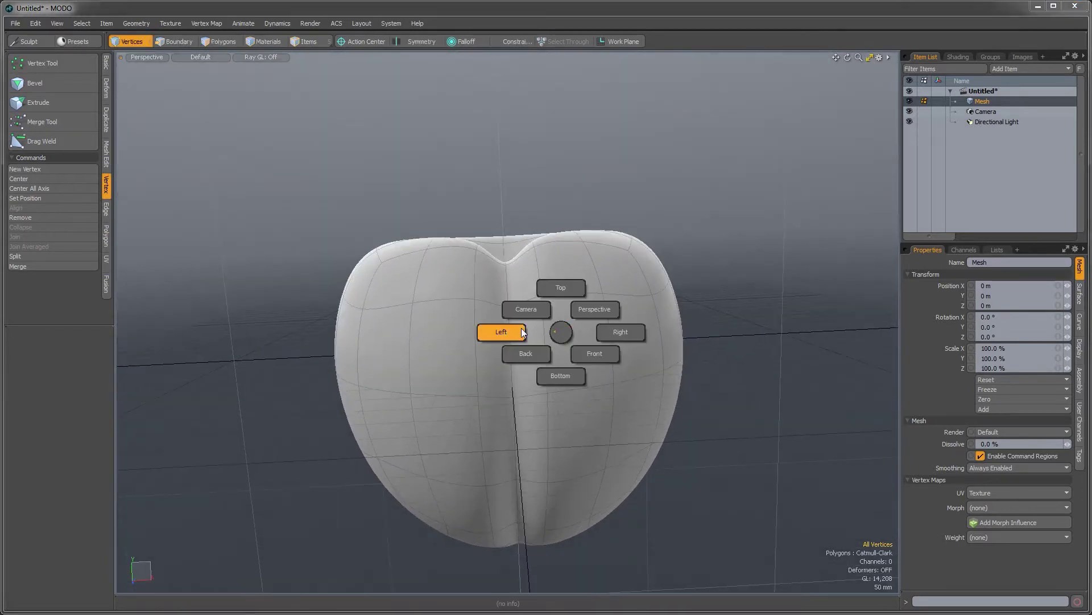
pyautogui.click(595, 352)
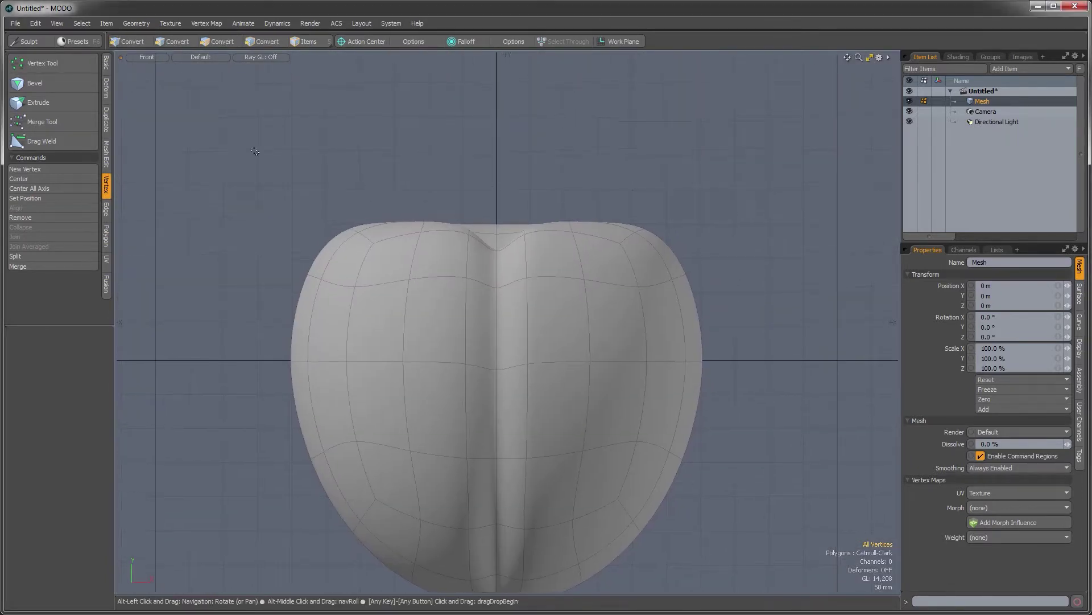
# Raise both top shoulders by about 25 mm using Soft Drag with a screen falloff size of 146.
pyautogui.click(105, 88)
pyautogui.click(48, 98)
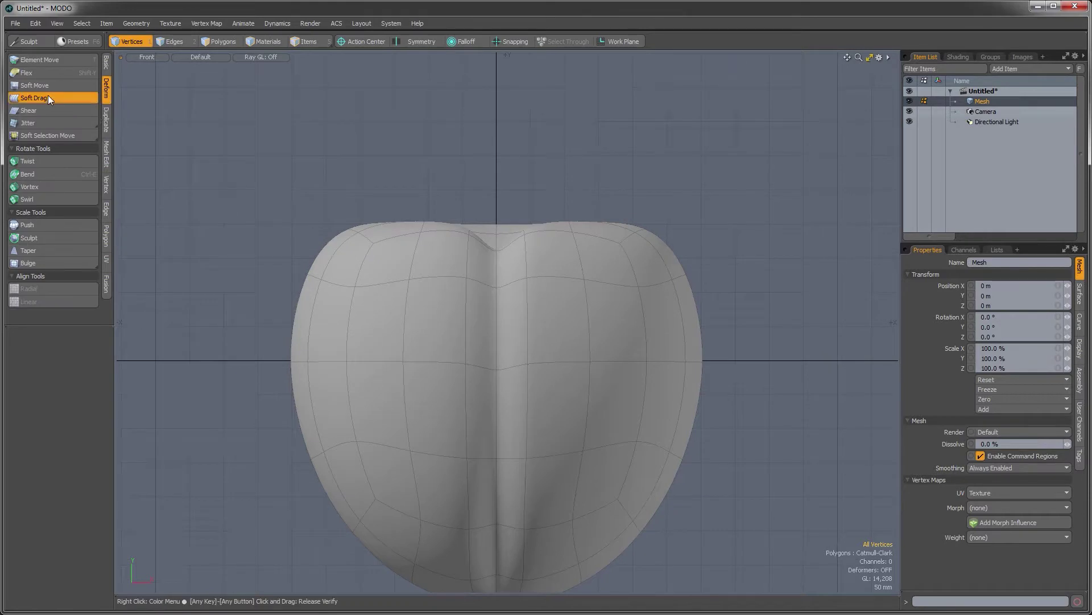
pyautogui.moveTo(389, 220)
pyautogui.mouseDown(button='right')
pyautogui.moveTo(411, 221)
pyautogui.moveTo(369, 221)
pyautogui.mouseUp(button='right')
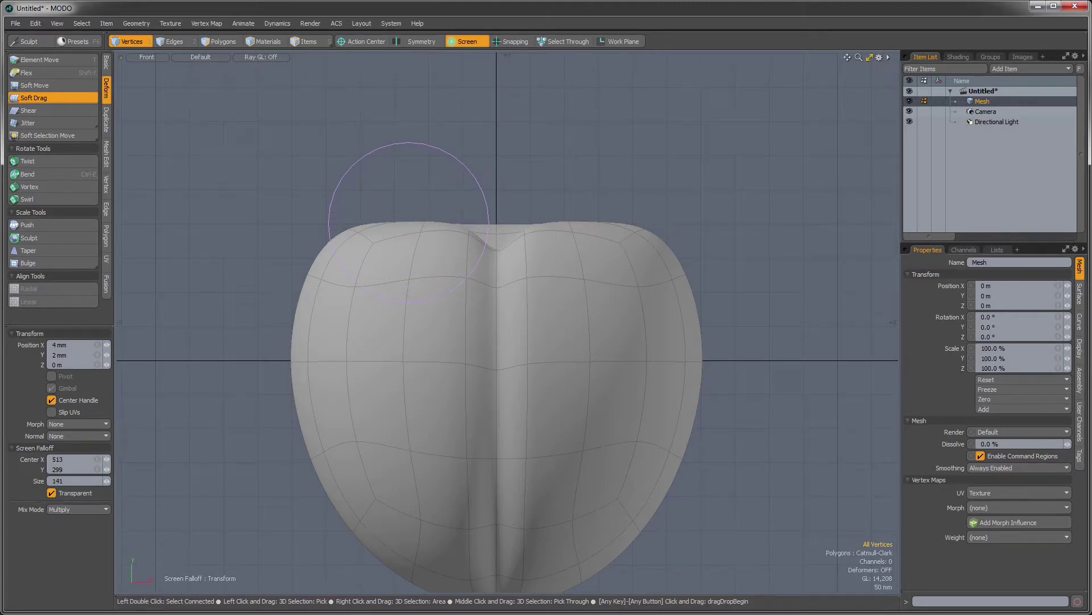
pyautogui.moveTo(408, 223); pyautogui.dragTo(411, 223, button='right')
pyautogui.moveTo(408, 222); pyautogui.dragTo(405, 205)
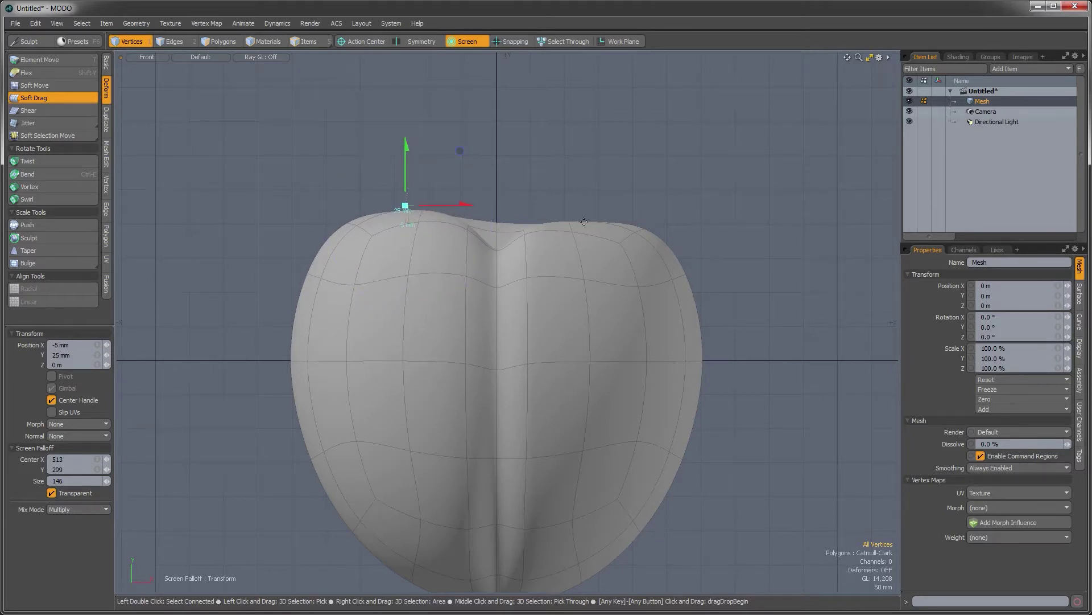
pyautogui.moveTo(583, 222); pyautogui.dragTo(582, 205)
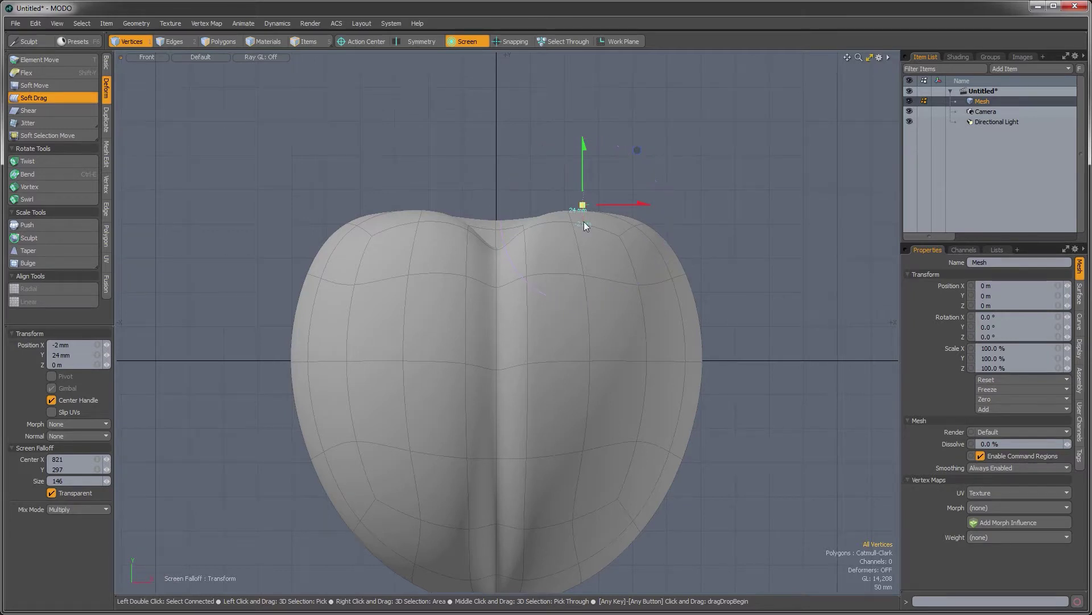
pyautogui.press('space')
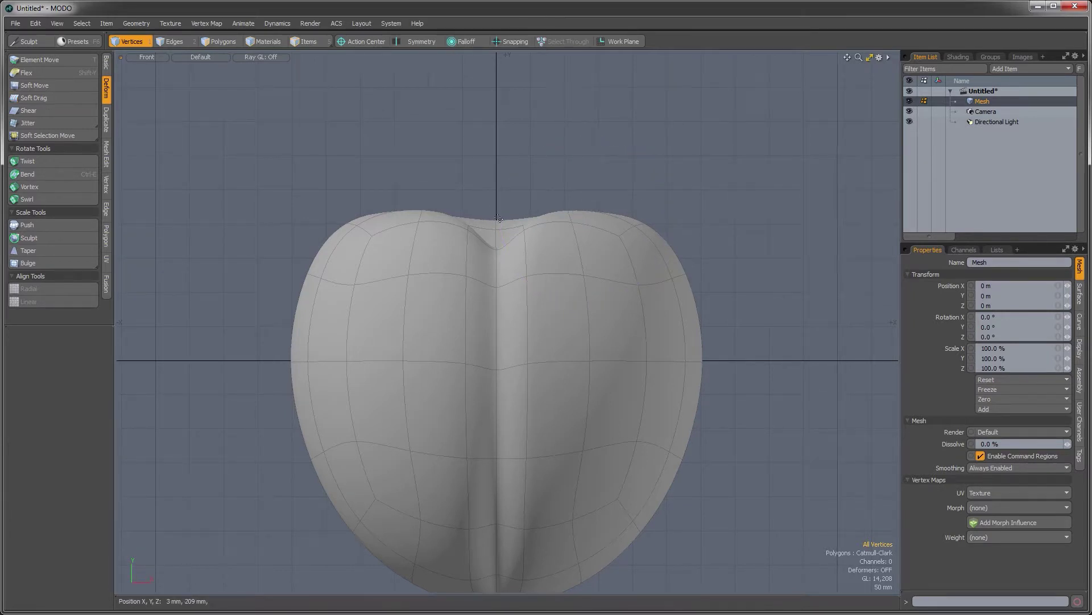
# Return to the perspective view and select the single vertex at the bottom of the stem cavity.
pyautogui.hotkey('ctrl', 'space')
pyautogui.click(563, 183)
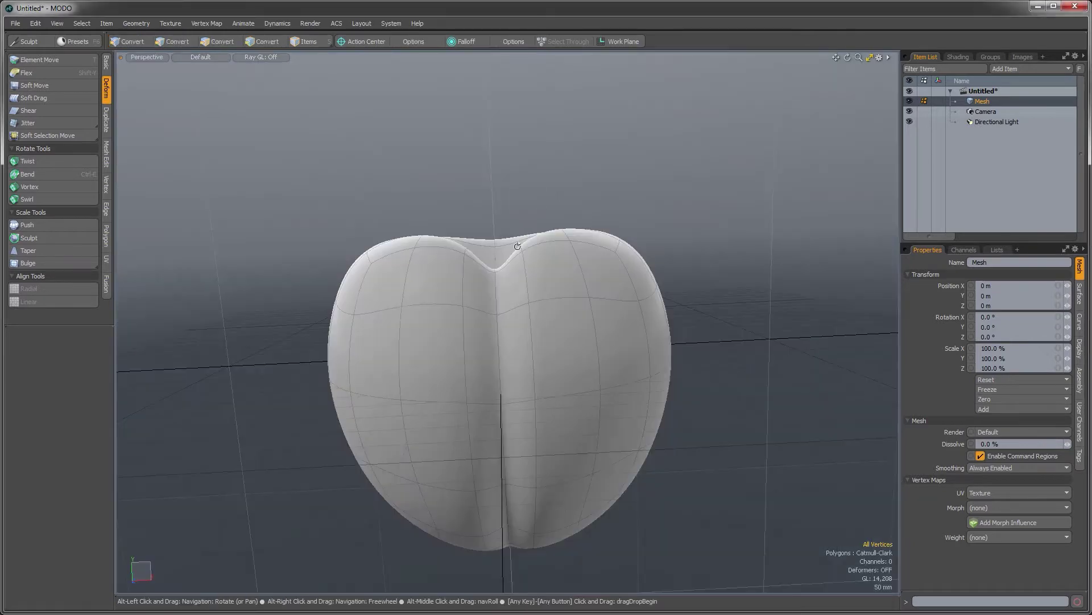
pyautogui.keyDown('alt'); pyautogui.moveTo(516, 243); pyautogui.dragTo(555, 318); pyautogui.keyUp('alt')
pyautogui.keyDown('ctrl'); pyautogui.keyDown('alt'); pyautogui.moveTo(555, 318); pyautogui.dragTo(516, 335); pyautogui.keyUp('alt'); pyautogui.keyUp('ctrl')
pyautogui.keyDown('ctrl'); pyautogui.keyDown('alt'); pyautogui.moveTo(517, 336); pyautogui.dragTo(528, 366); pyautogui.keyUp('alt'); pyautogui.keyUp('ctrl')
pyautogui.keyDown('ctrl'); pyautogui.keyDown('alt'); pyautogui.moveTo(528, 366); pyautogui.dragTo(569, 353); pyautogui.keyUp('alt'); pyautogui.keyUp('ctrl')
pyautogui.keyDown('alt'); pyautogui.moveTo(569, 353); pyautogui.dragTo(504, 267); pyautogui.keyUp('alt')
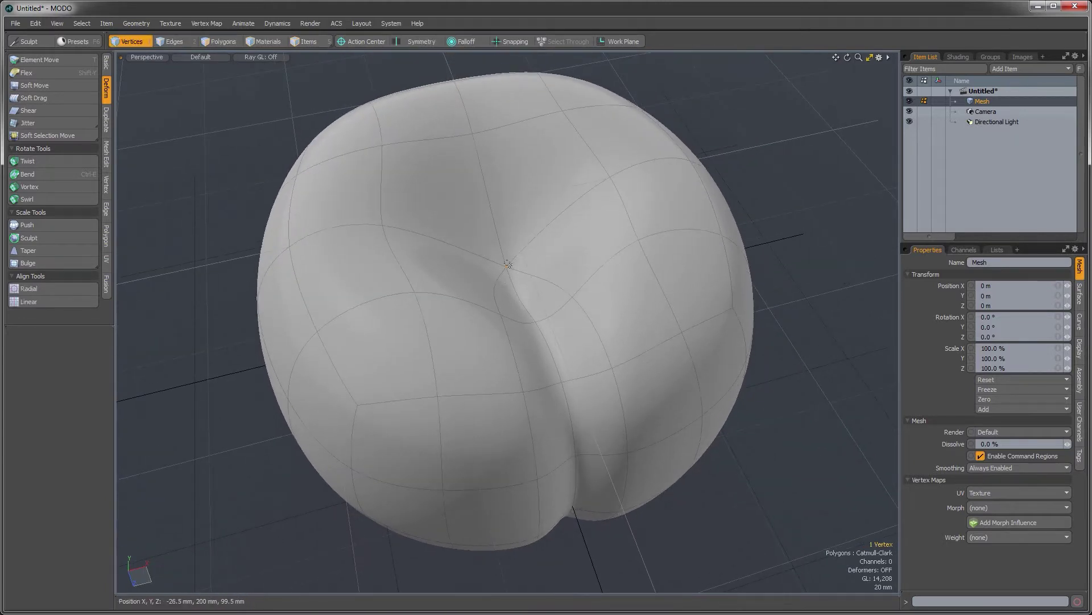
pyautogui.moveTo(513, 298)
pyautogui.keyDown('alt'); pyautogui.mouseDown()
pyautogui.moveTo(510, 228)
pyautogui.moveTo(502, 254)
pyautogui.moveTo(531, 305)
pyautogui.moveTo(521, 280)
pyautogui.mouseUp(); pyautogui.keyUp('alt')
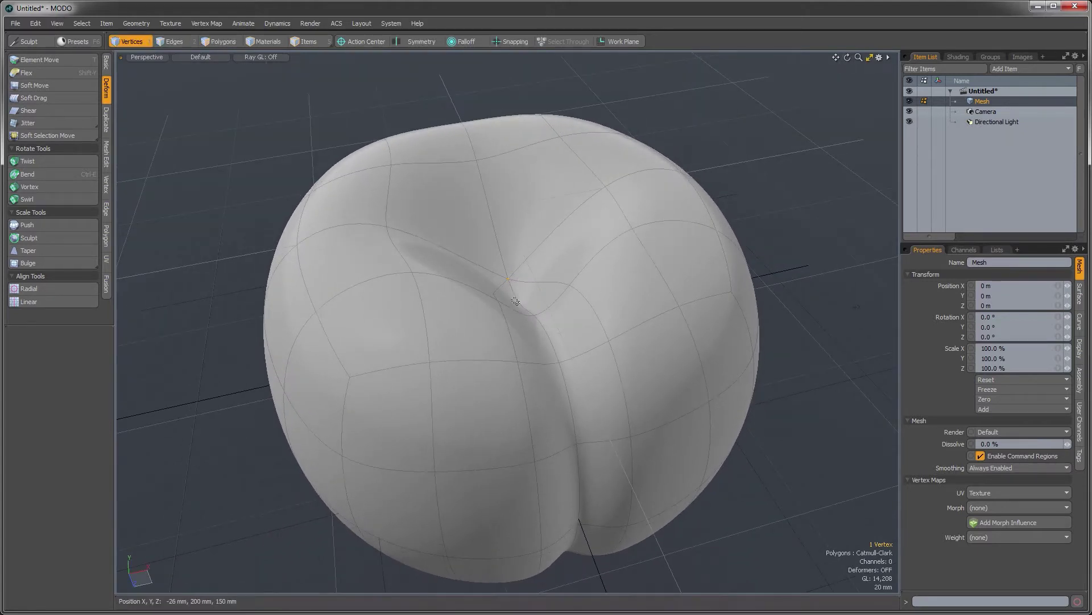
pyautogui.keyDown('alt'); pyautogui.moveTo(528, 348); pyautogui.dragTo(556, 326); pyautogui.keyUp('alt')
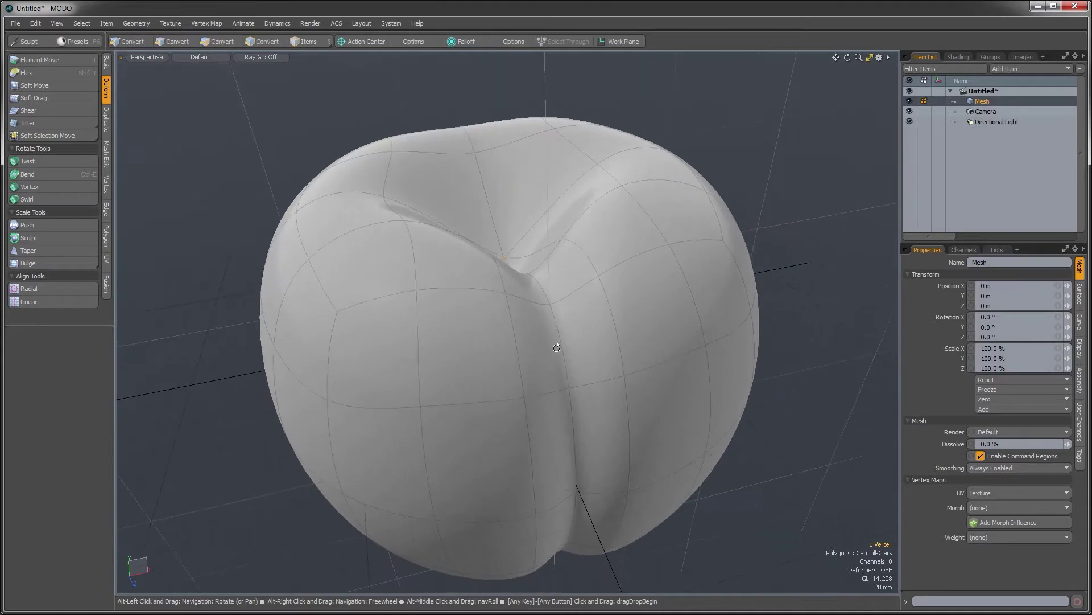
# Bevel the cavity's center vertex with an inset of about 65.9 mm.
pyautogui.click(106, 185)
pyautogui.click(41, 87)
pyautogui.keyDown('alt'); pyautogui.moveTo(500, 284); pyautogui.dragTo(521, 340); pyautogui.keyUp('alt')
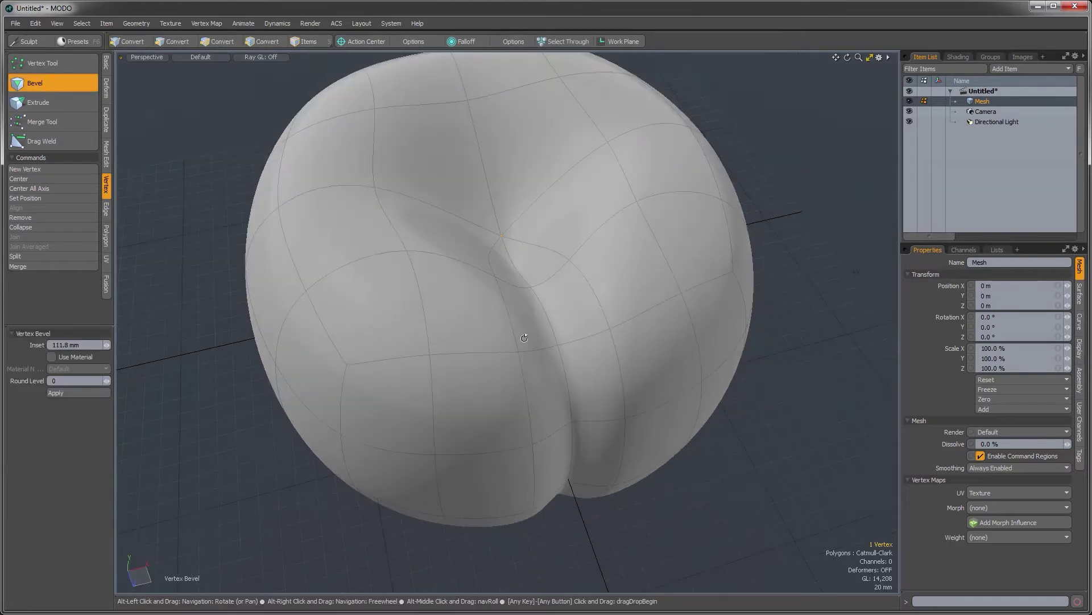
pyautogui.moveTo(509, 245); pyautogui.dragTo(548, 245)
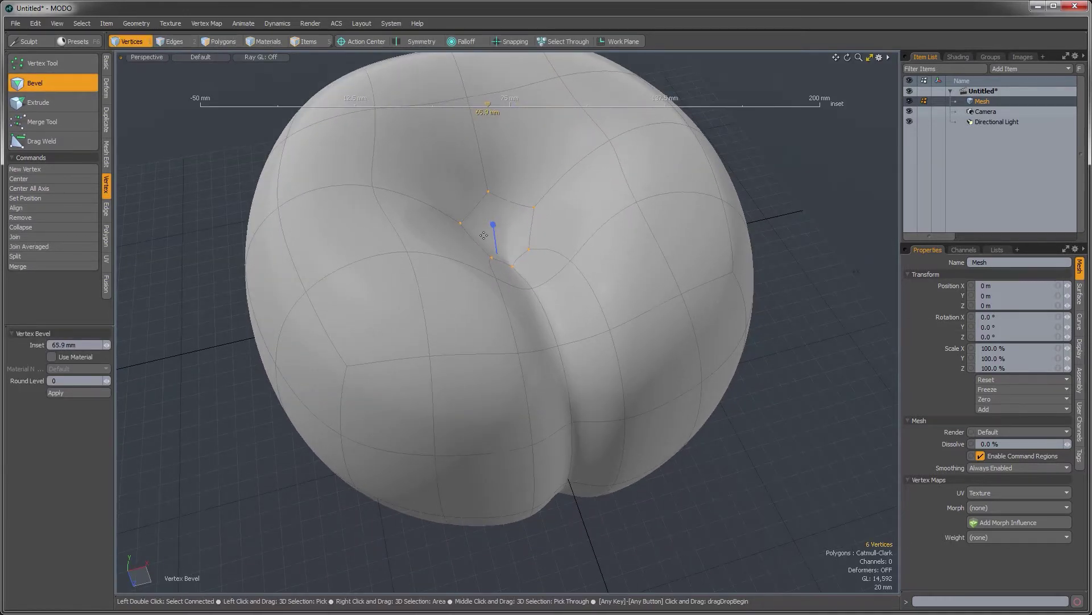
pyautogui.press('space')
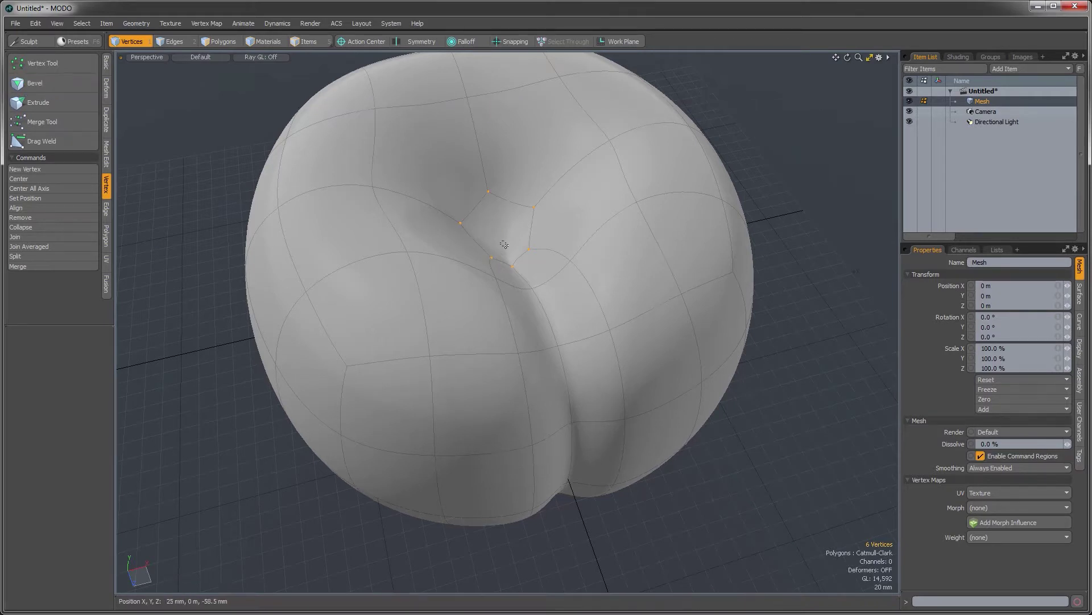
# Select the new polygon at the cavity's bottom and flatten it by scaling Y to 0%.
pyautogui.press('space')
pyautogui.press('space')
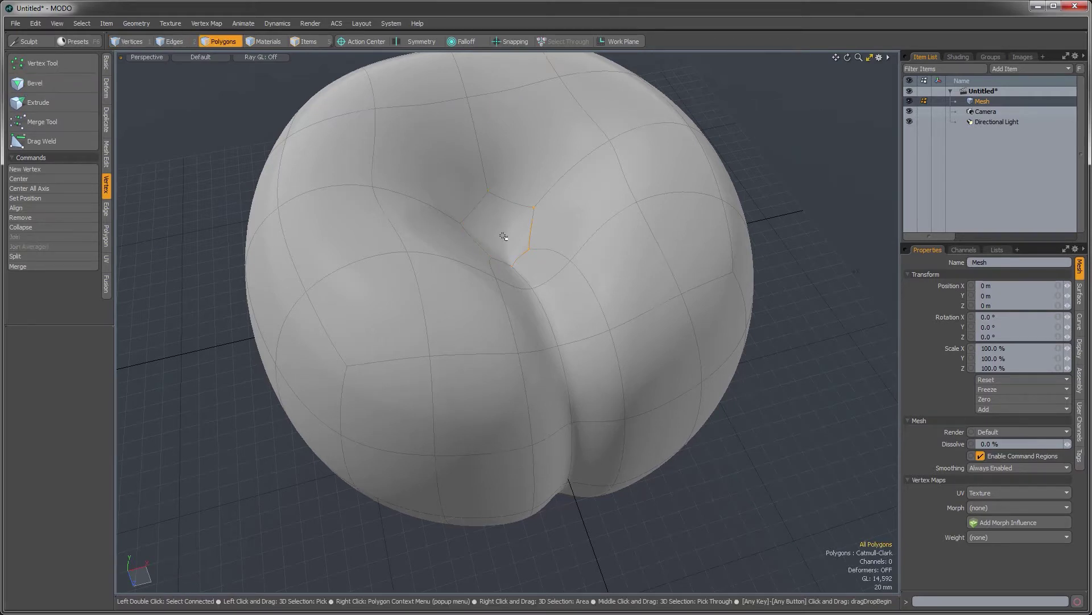
pyautogui.click(504, 236)
pyautogui.keyDown('alt'); pyautogui.moveTo(504, 236); pyautogui.dragTo(509, 222); pyautogui.keyUp('alt')
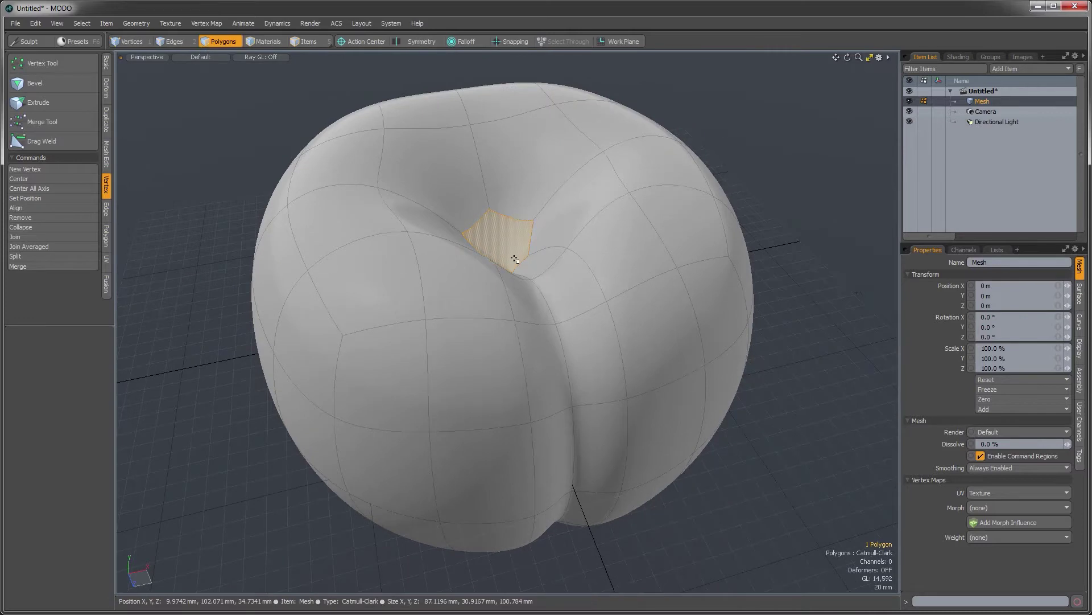
pyautogui.press('r')
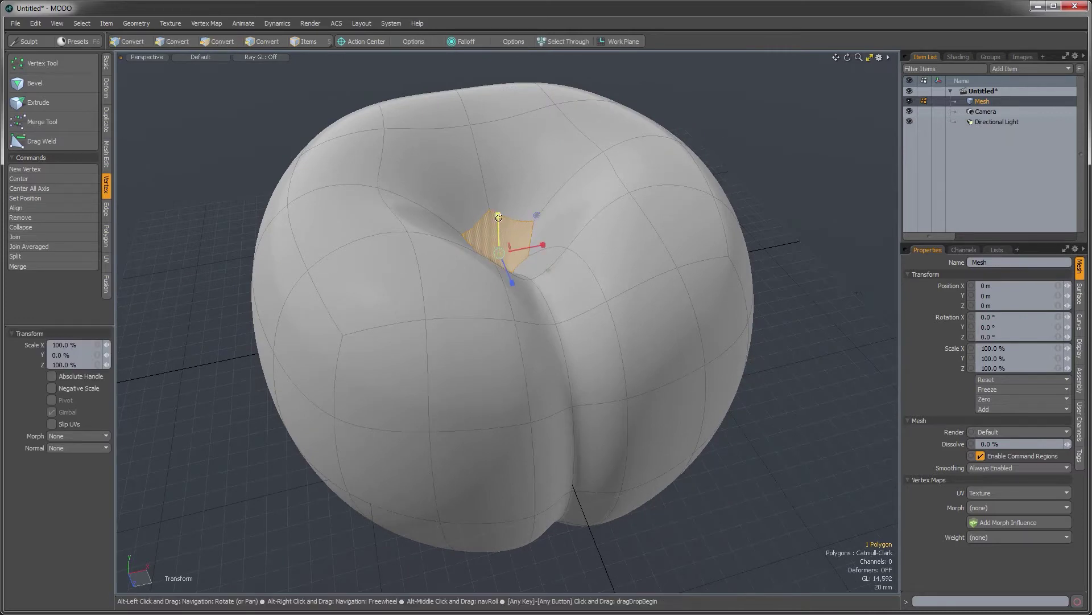
pyautogui.keyDown('alt'); pyautogui.moveTo(499, 250); pyautogui.dragTo(513, 192); pyautogui.keyUp('alt')
# Adjust the height of the flattened cavity polygon along the Y axis.
pyautogui.press('w')
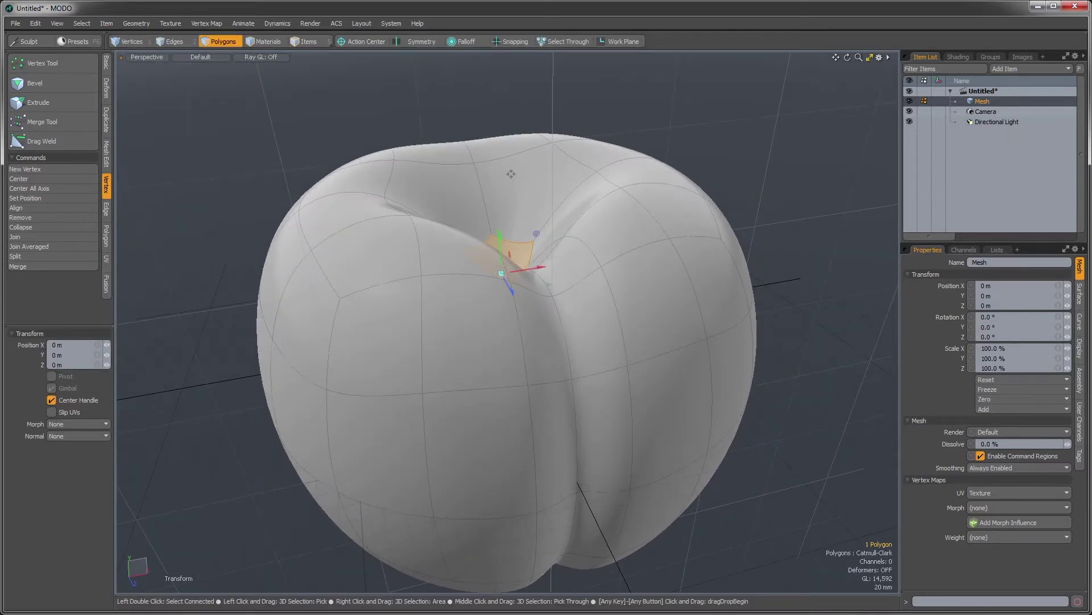
pyautogui.moveTo(502, 239); pyautogui.dragTo(499, 210)
pyautogui.moveTo(512, 291)
pyautogui.keyDown('alt'); pyautogui.mouseDown()
pyautogui.moveTo(549, 259)
pyautogui.moveTo(527, 268)
pyautogui.moveTo(523, 316)
pyautogui.moveTo(519, 296)
pyautogui.mouseUp(); pyautogui.keyUp('alt')
pyautogui.moveTo(493, 198); pyautogui.dragTo(519, 274)
pyautogui.press('space')
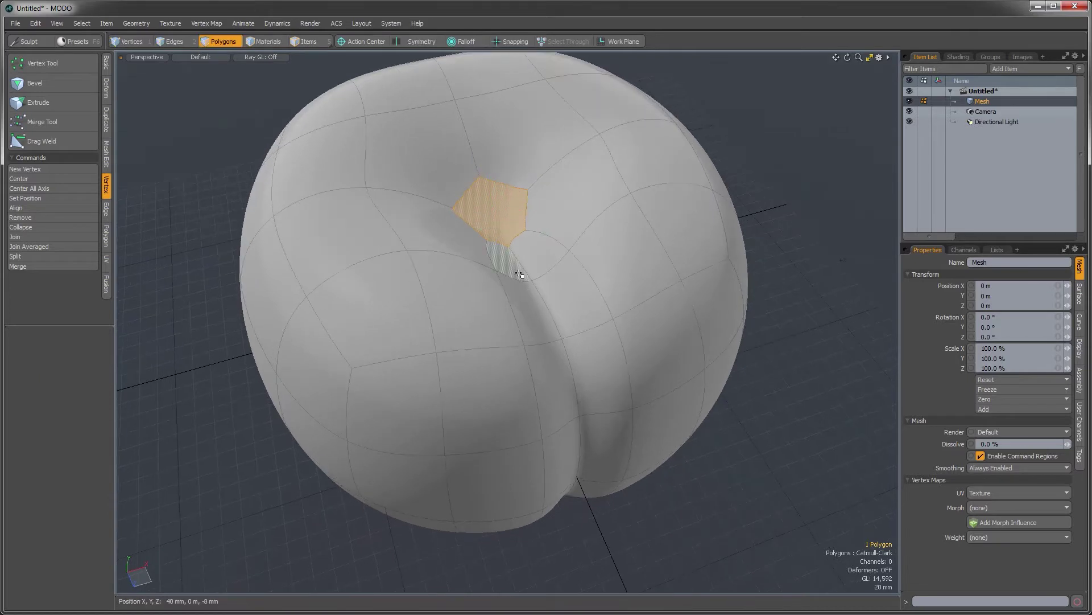
# Split the cavity polygon into center triangles using Spikey with a spike strength of 0, and clear the selection.
pyautogui.click(106, 239)
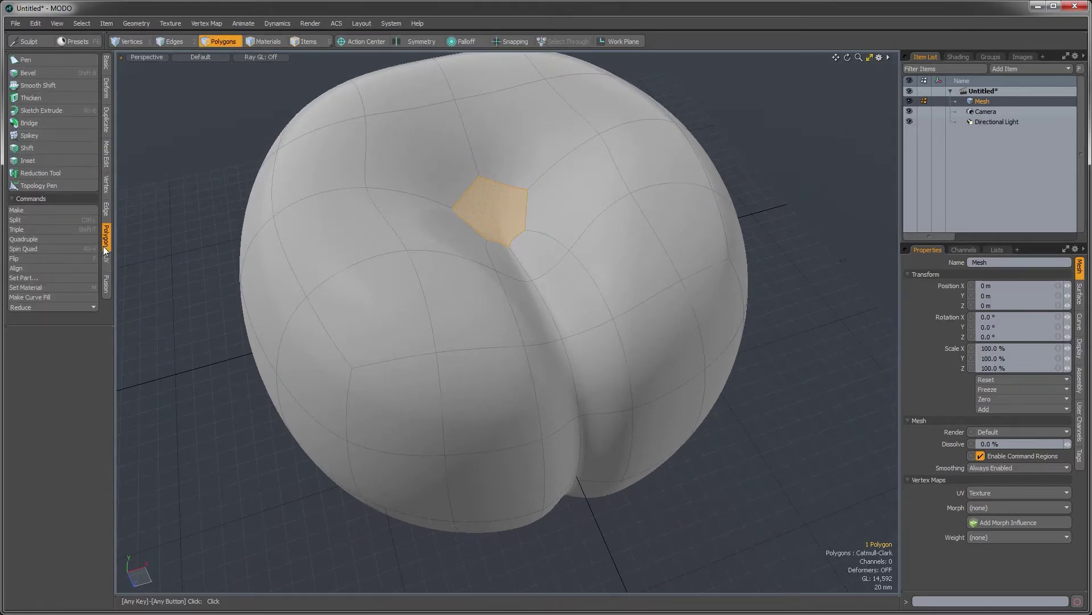
pyautogui.click(39, 138)
pyautogui.click(530, 268)
pyautogui.keyDown('alt'); pyautogui.moveTo(538, 280); pyautogui.dragTo(544, 223); pyautogui.keyUp('alt')
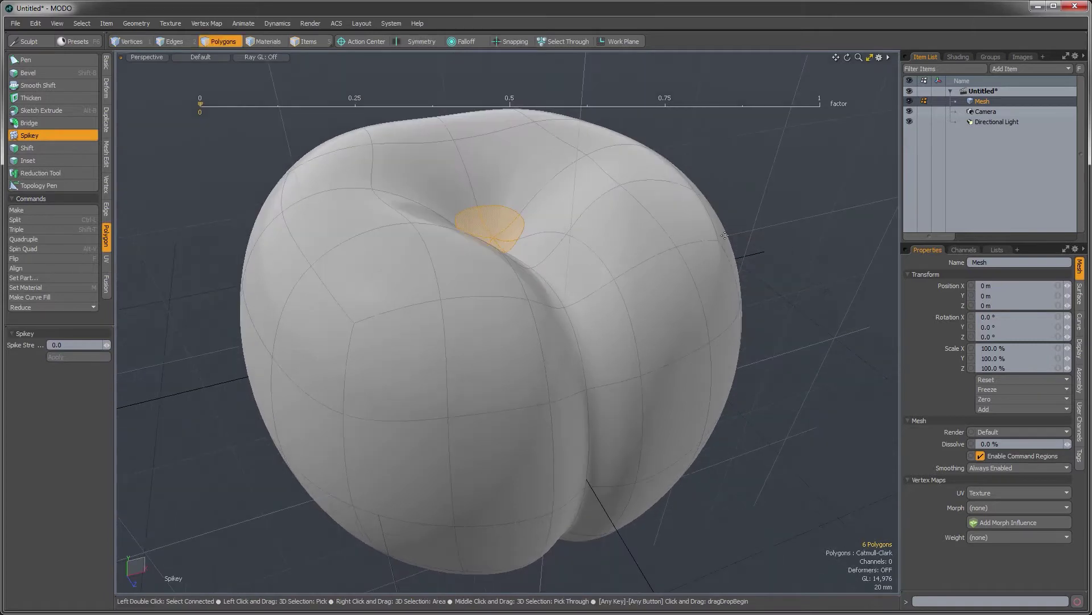
pyautogui.press('q')
pyautogui.click(797, 244)
# Select the six triangles at the cavity's bottom, align the work plane to them and clear the selection.
pyautogui.keyDown('alt'); pyautogui.moveTo(636, 271); pyautogui.dragTo(512, 254); pyautogui.keyUp('alt')
pyautogui.keyDown('alt'); pyautogui.moveTo(516, 215); pyautogui.dragTo(574, 319); pyautogui.keyUp('alt')
pyautogui.keyDown('ctrl'); pyautogui.keyDown('alt'); pyautogui.moveTo(634, 400); pyautogui.dragTo(481, 375); pyautogui.keyUp('alt'); pyautogui.keyUp('ctrl')
pyautogui.keyDown('alt'); pyautogui.moveTo(532, 314); pyautogui.dragTo(509, 337); pyautogui.keyUp('alt')
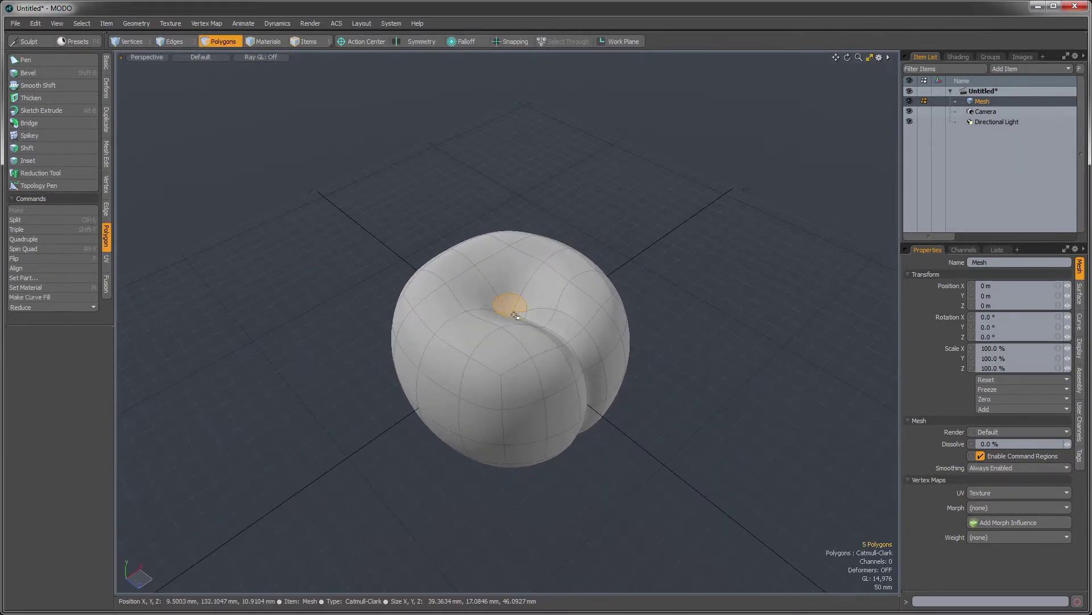
pyautogui.moveTo(512, 334)
pyautogui.keyDown('ctrl'); pyautogui.keyDown('alt'); pyautogui.mouseDown()
pyautogui.moveTo(525, 337)
pyautogui.moveTo(539, 263)
pyautogui.moveTo(500, 321)
pyautogui.mouseUp(); pyautogui.keyUp('alt'); pyautogui.keyUp('ctrl')
pyautogui.click(599, 46)
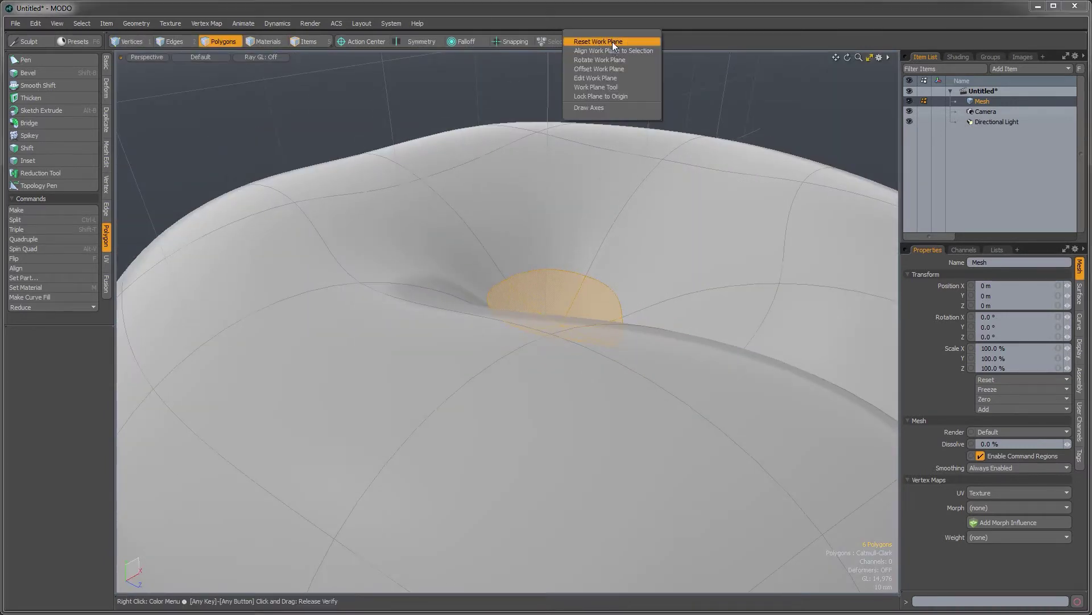
pyautogui.click(612, 49)
pyautogui.keyDown('ctrl'); pyautogui.keyDown('alt'); pyautogui.moveTo(605, 282); pyautogui.dragTo(506, 283); pyautogui.keyUp('alt'); pyautogui.keyUp('ctrl')
pyautogui.keyDown('alt'); pyautogui.moveTo(671, 309); pyautogui.dragTo(609, 336); pyautogui.keyUp('alt')
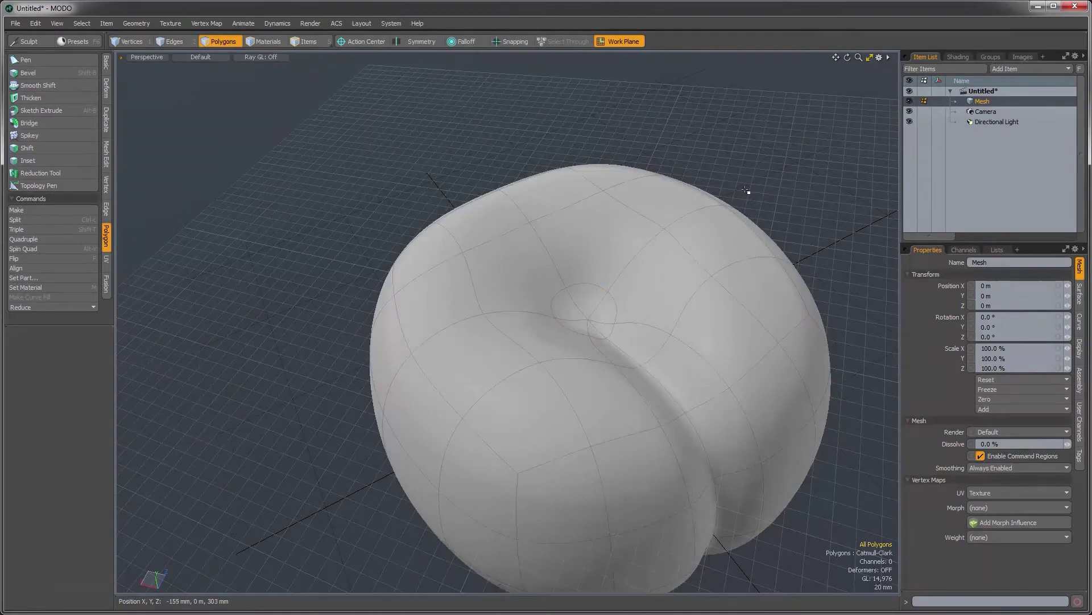
# Add a new mesh item and draw an eight-sided cylinder of about 30.5 mm radius in the stem cavity.
pyautogui.press('n')
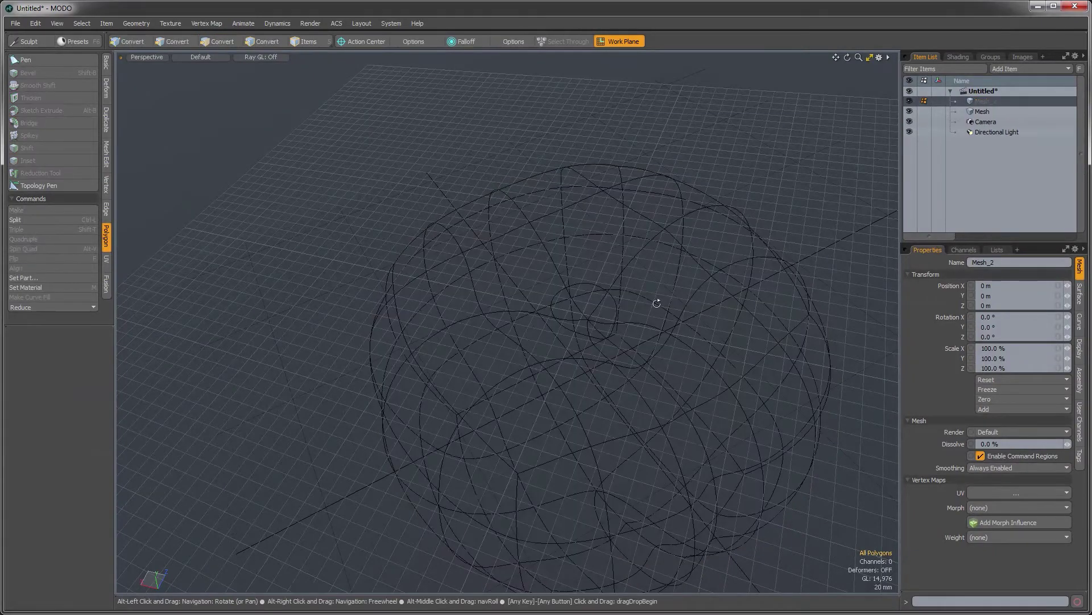
pyautogui.keyDown('alt'); pyautogui.moveTo(657, 303); pyautogui.dragTo(581, 397); pyautogui.keyUp('alt')
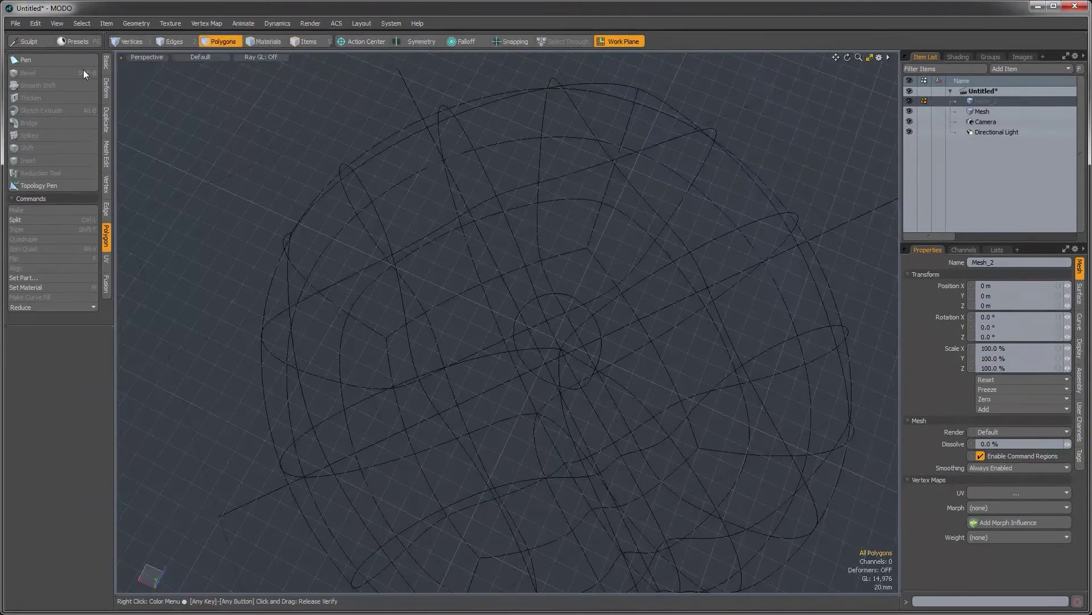
pyautogui.click(105, 73)
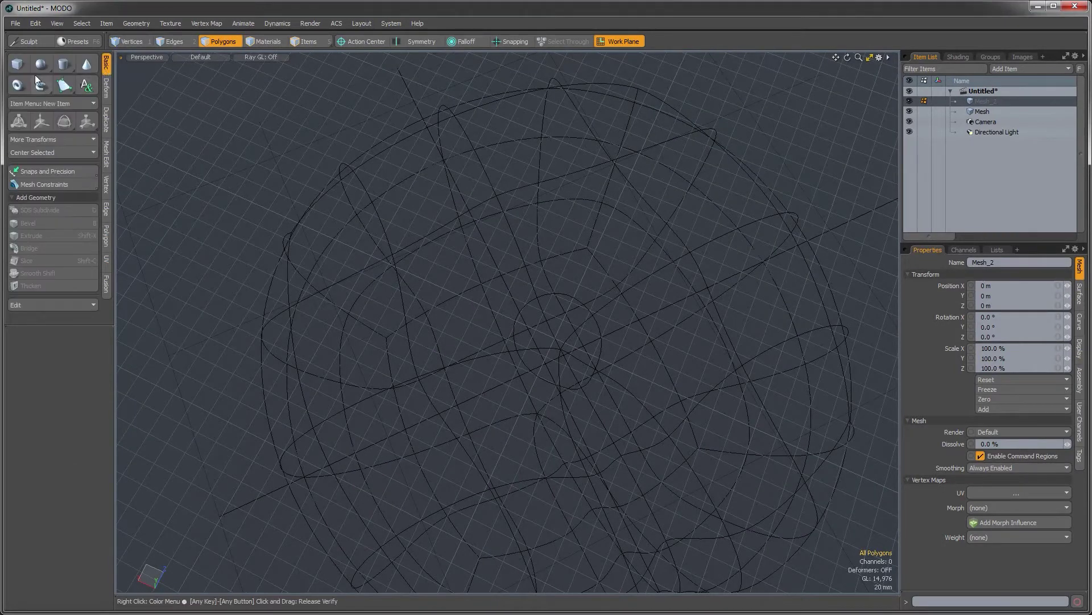
pyautogui.click(61, 68)
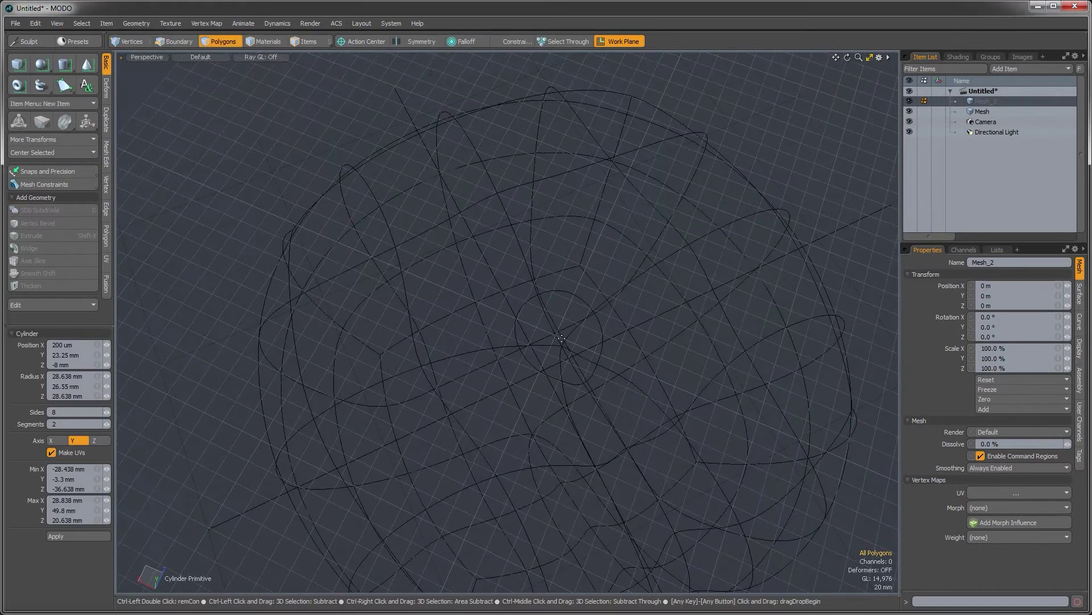
pyautogui.moveTo(560, 334); pyautogui.dragTo(569, 344)
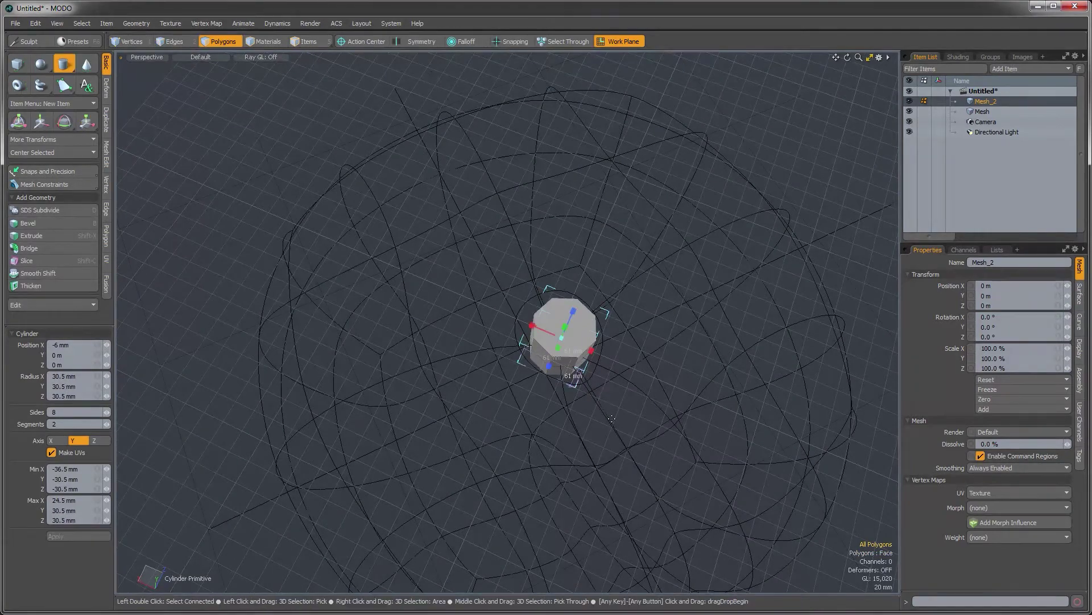
# Resize the stem cylinder to a radius of about 21.5 mm in X and Z and 19.5 mm in Y, centered at 18.25 mm in Y.
pyautogui.keyDown('alt'); pyautogui.moveTo(585, 414); pyautogui.dragTo(560, 391); pyautogui.keyUp('alt')
pyautogui.scroll(5, 537, 306)
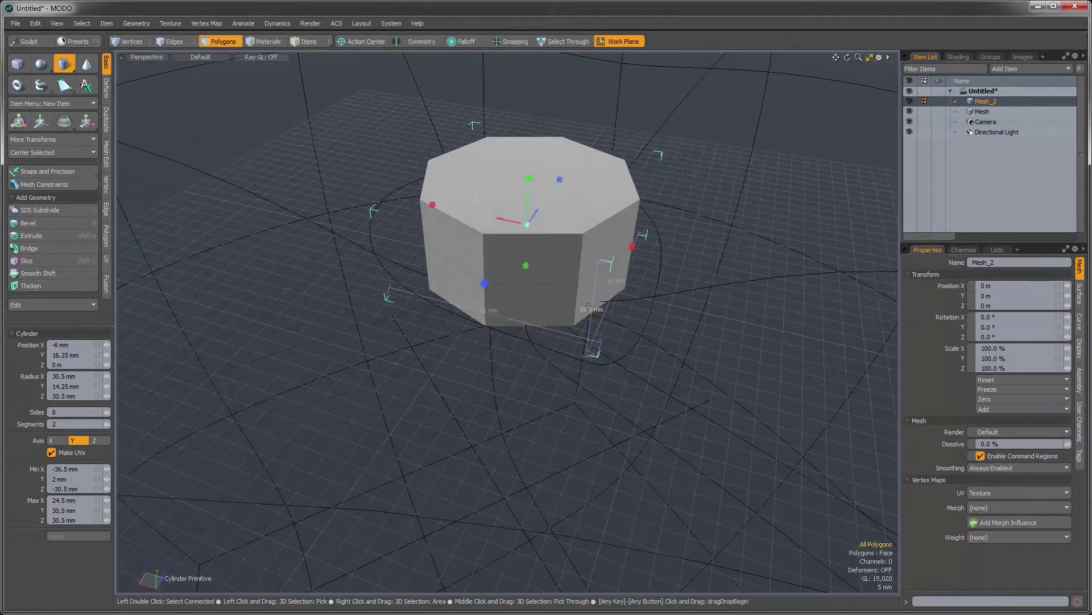
pyautogui.keyDown('ctrl'); pyautogui.moveTo(632, 245); pyautogui.dragTo(588, 238); pyautogui.keyUp('ctrl')
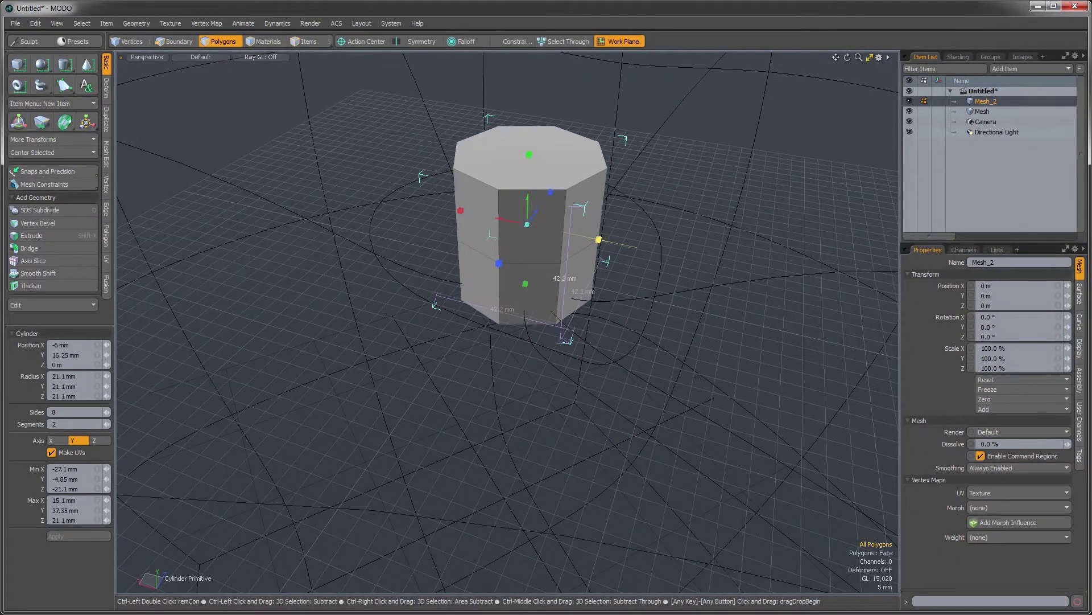
pyautogui.keyDown('alt'); pyautogui.moveTo(569, 379); pyautogui.dragTo(539, 298); pyautogui.keyUp('alt')
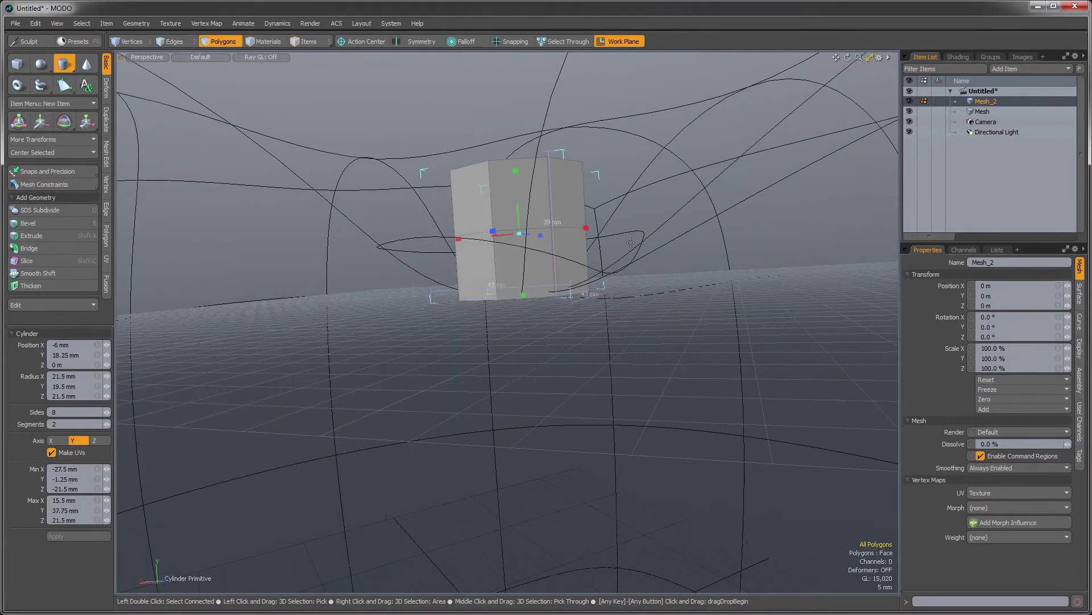
pyautogui.keyDown('alt'); pyautogui.moveTo(441, 280); pyautogui.dragTo(532, 331); pyautogui.keyUp('alt')
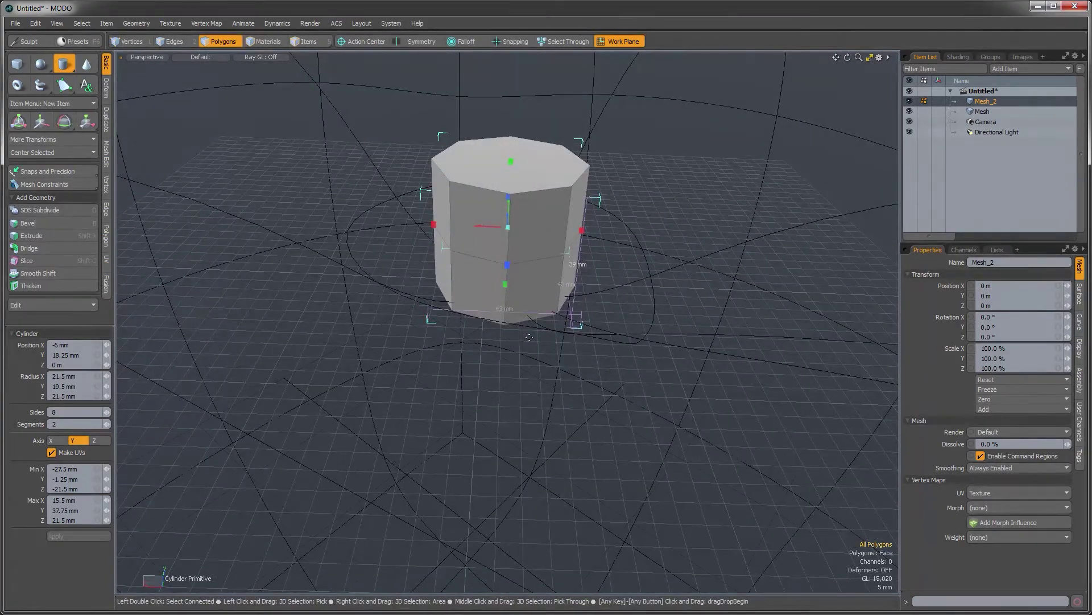
pyautogui.press('space')
pyautogui.keyDown('alt'); pyautogui.moveTo(527, 307); pyautogui.dragTo(535, 339); pyautogui.keyUp('alt')
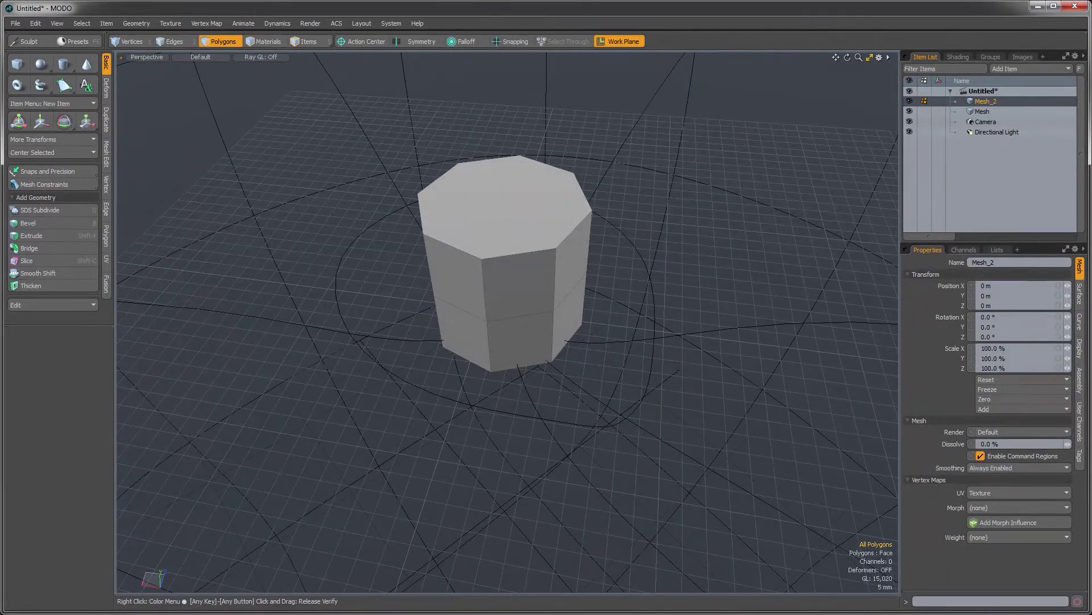
# Switch to the browser's cherry image search and open the photo of two cherries to examine the stems.
pyautogui.hotkey('alt', 'Tab')
pyautogui.click(484, 165)
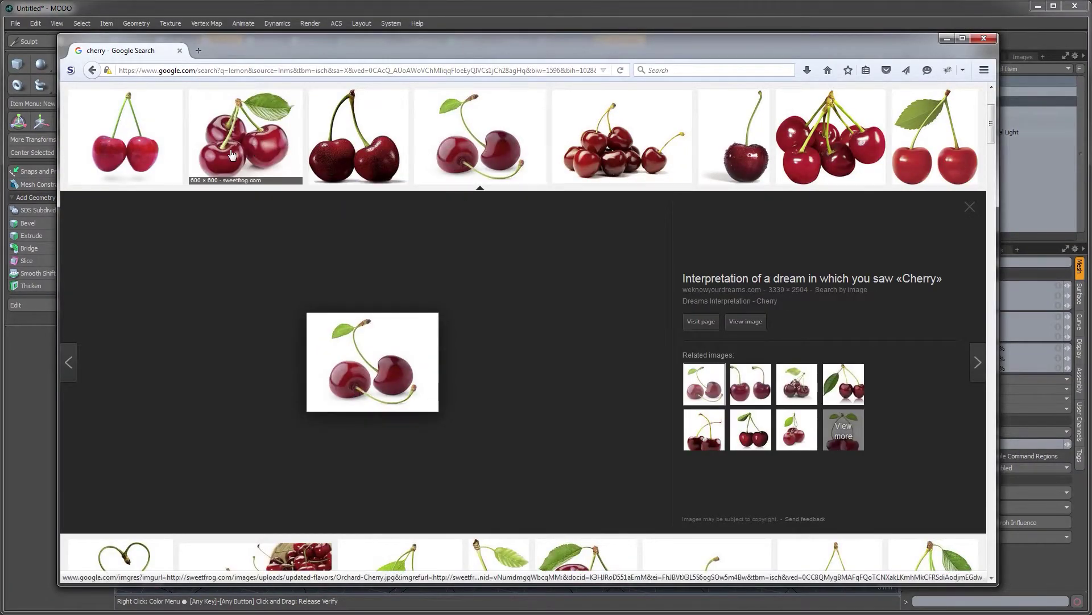
# Browse further cherry images and open the noBACKS stock photo of clustered cherries to examine how the stems flare at their bases.
pyautogui.scroll(-5, 668, 327)
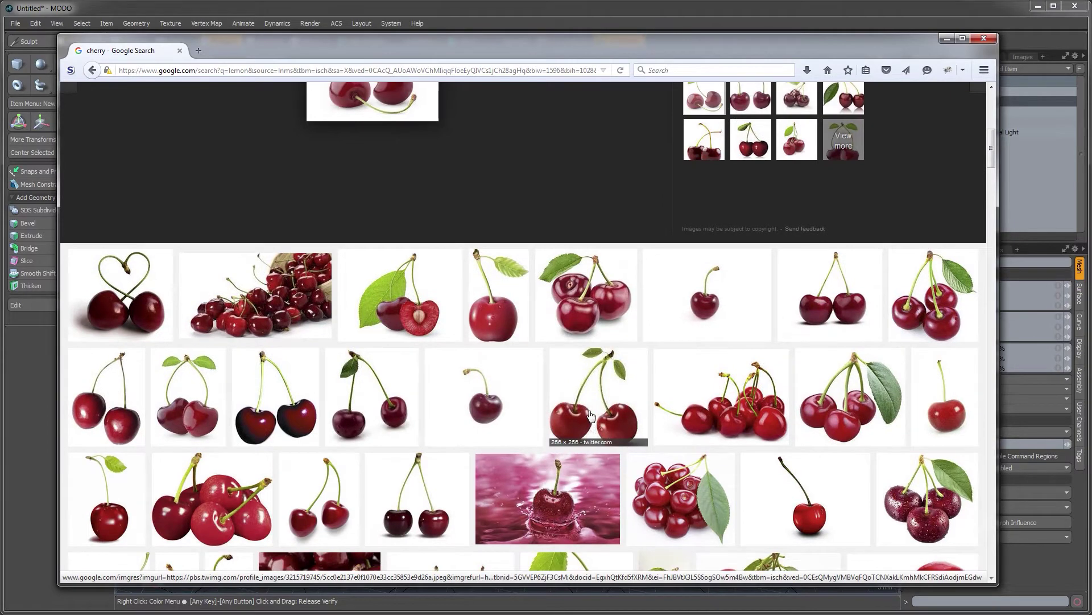
pyautogui.click(592, 417)
pyautogui.scroll(-4, 473, 495)
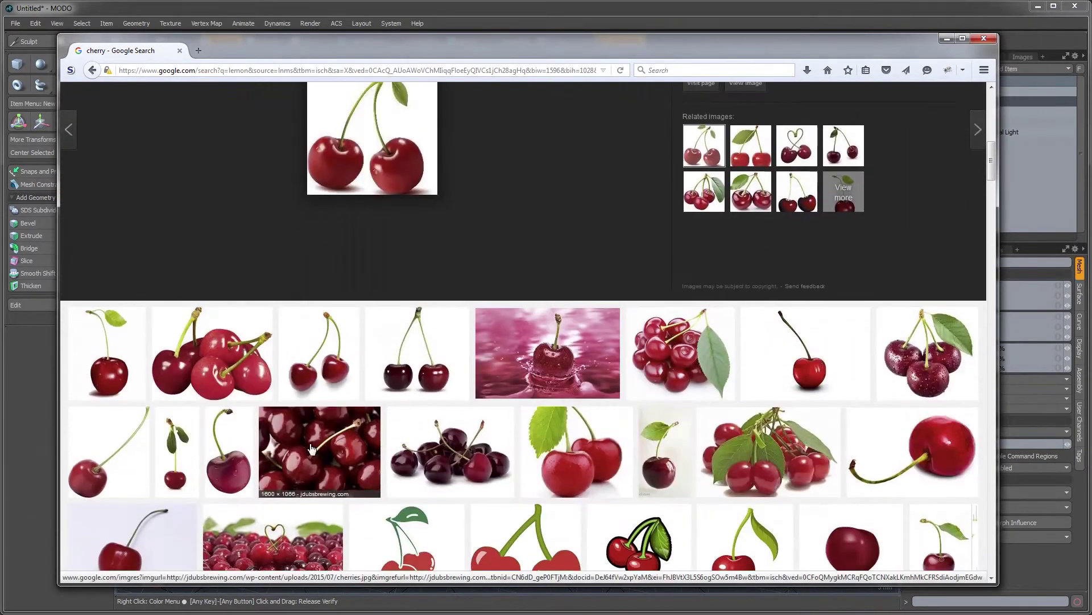
pyautogui.click(235, 380)
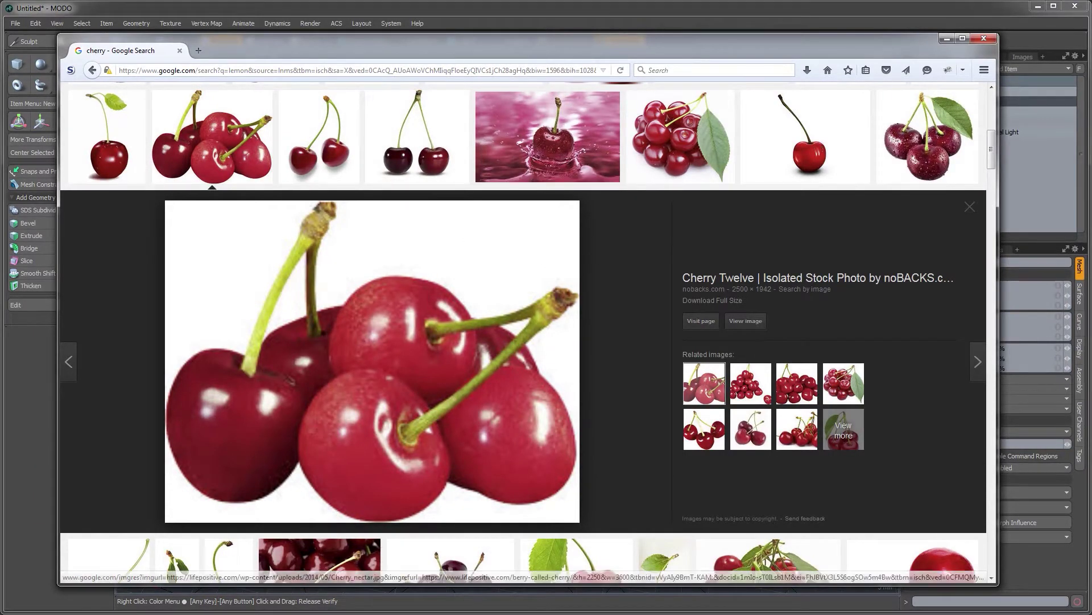
# Return to MODO and bevel the stem cylinder's lower ring of eight side polygons outward with 9 mm shift and 7 mm inset.
pyautogui.click(416, 12)
pyautogui.keyDown('alt'); pyautogui.moveTo(501, 309); pyautogui.dragTo(517, 317); pyautogui.keyUp('alt')
pyautogui.click(527, 322)
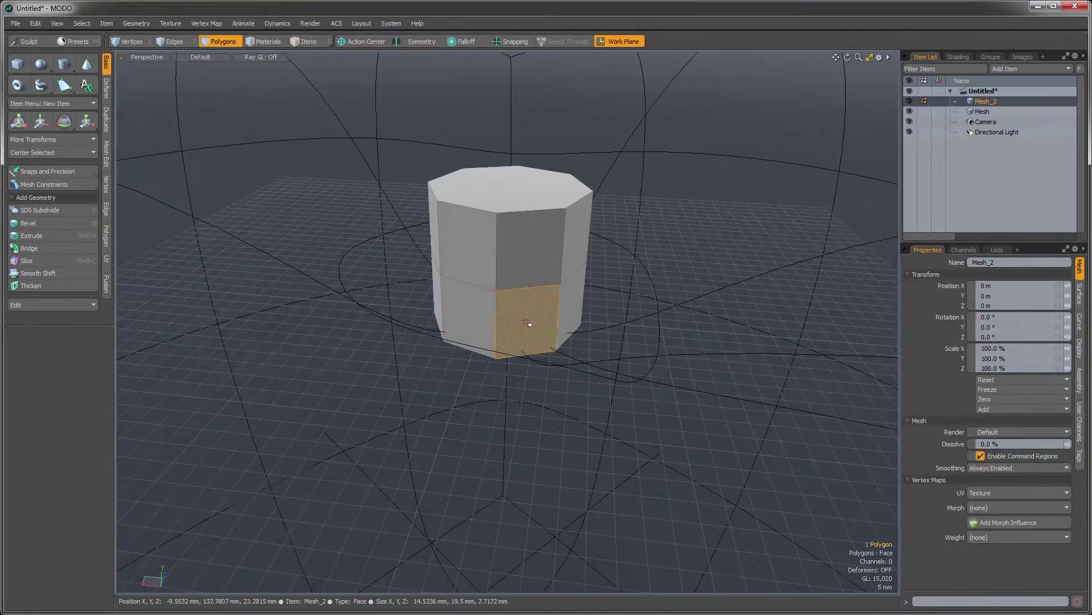
pyautogui.press('l')
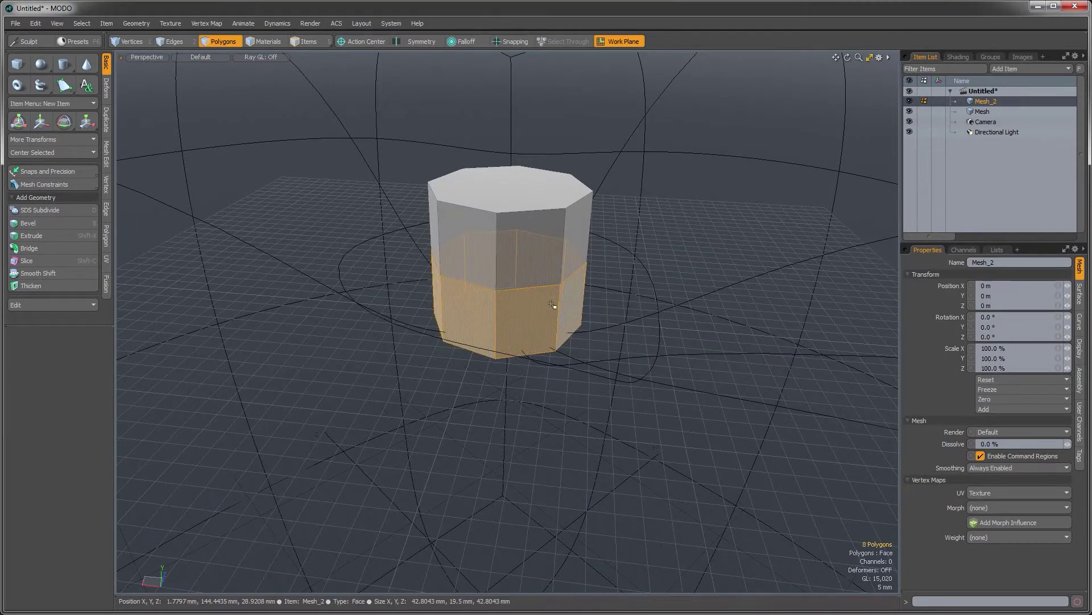
pyautogui.keyDown('alt'); pyautogui.moveTo(535, 308); pyautogui.dragTo(546, 259); pyautogui.keyUp('alt')
pyautogui.hotkey('shift', 'b')
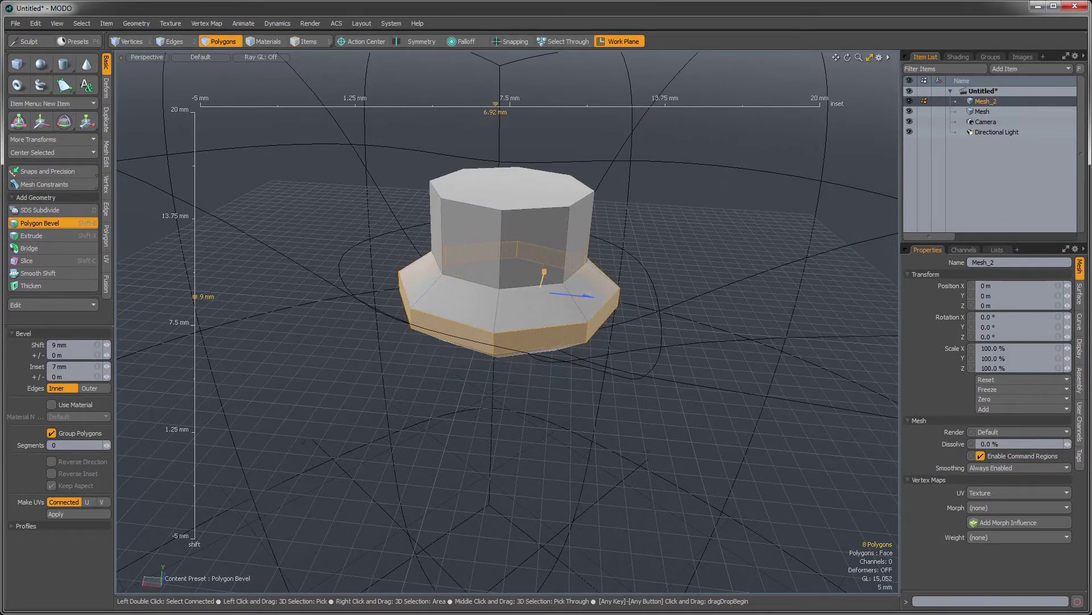
pyautogui.press('space')
pyautogui.click(659, 200)
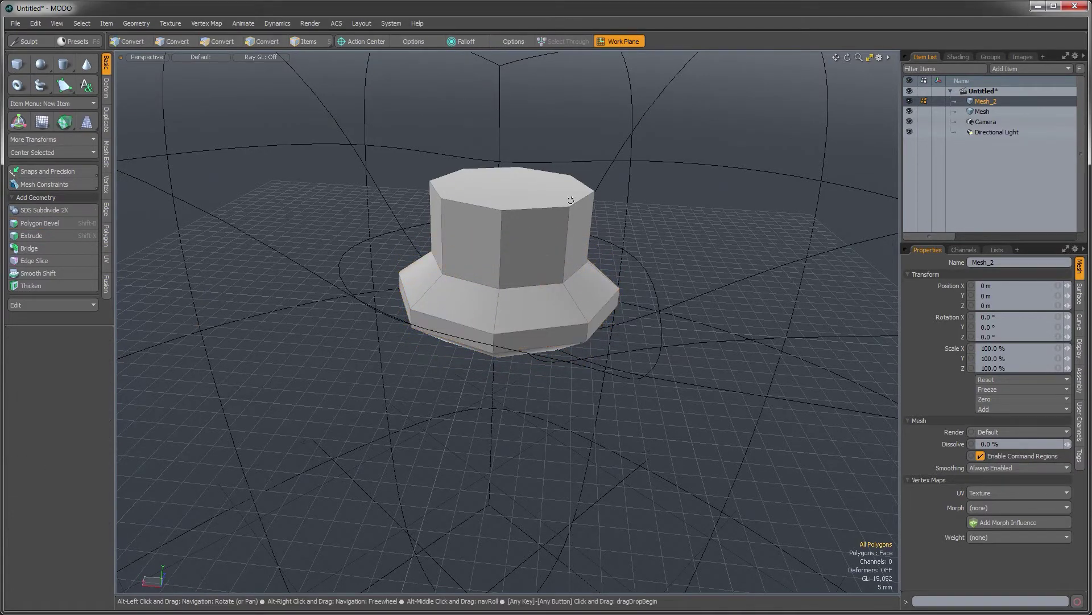
# Select the stem's top face with the ring of side polygons below it and scale them down to narrow the shaft.
pyautogui.moveTo(573, 196)
pyautogui.keyDown('alt'); pyautogui.mouseDown()
pyautogui.moveTo(570, 187)
pyautogui.moveTo(569, 210)
pyautogui.mouseUp(); pyautogui.keyUp('alt')
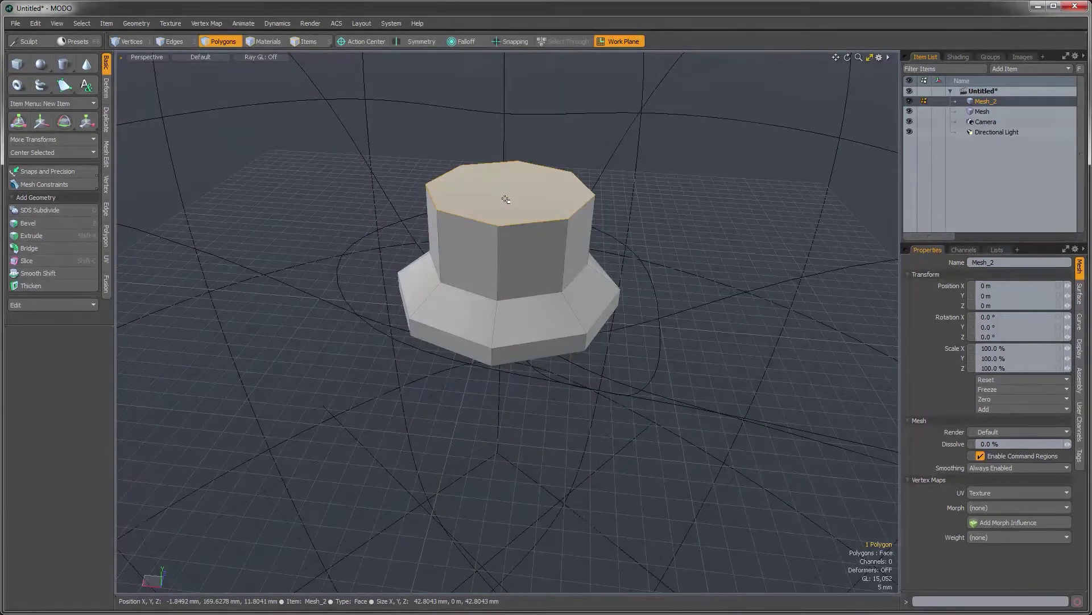
pyautogui.press('ctrl')
pyautogui.hotkey('shift', 'Up')
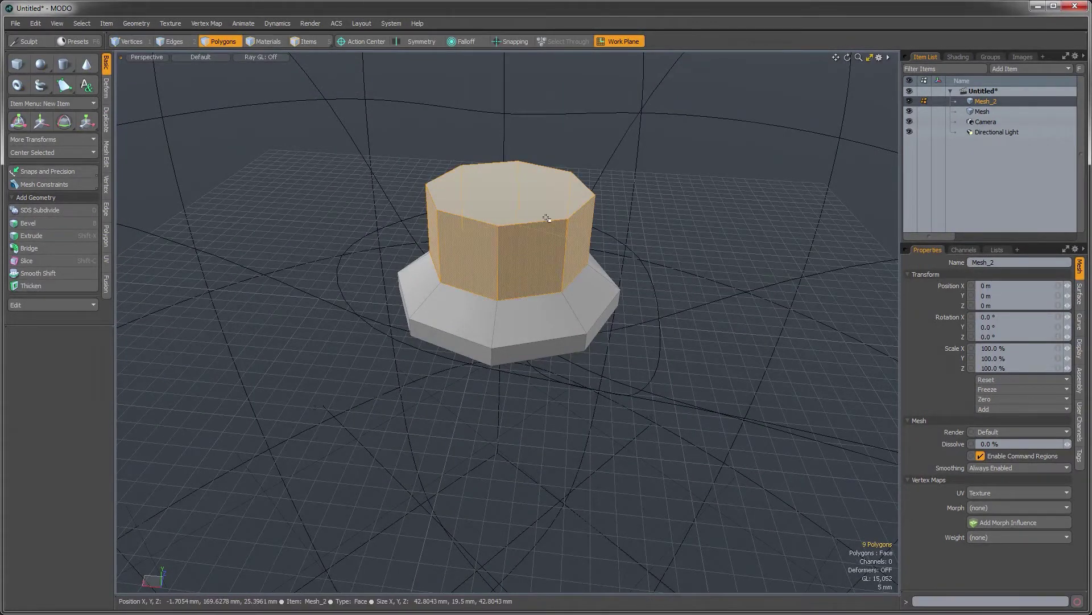
pyautogui.press('r')
pyautogui.keyDown('alt'); pyautogui.moveTo(546, 218); pyautogui.dragTo(549, 267); pyautogui.keyUp('alt')
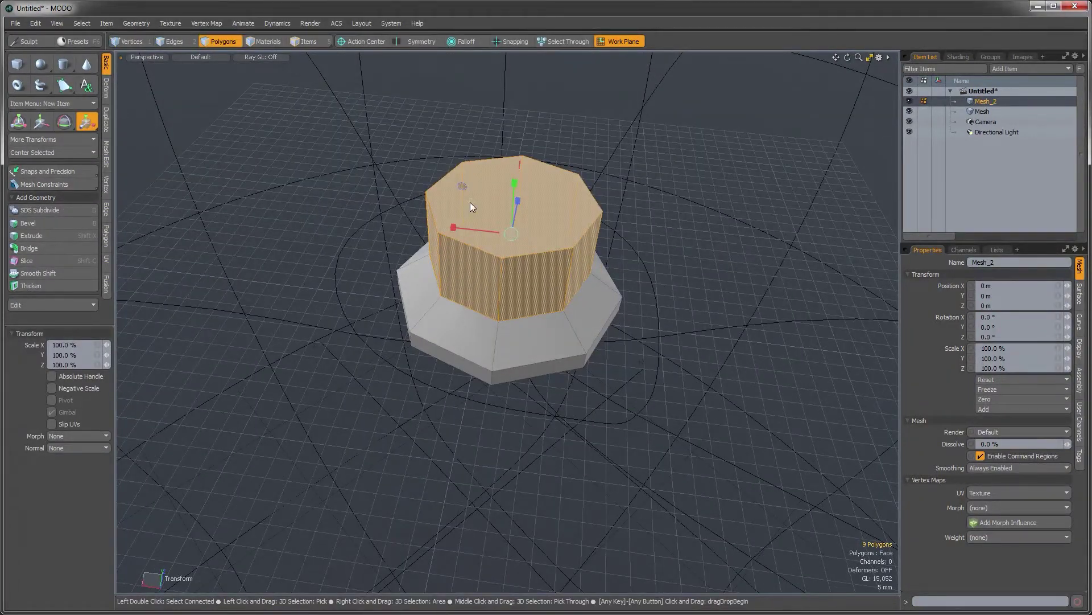
pyautogui.moveTo(470, 207); pyautogui.dragTo(524, 256)
pyautogui.press('space')
# Bevel the stem's top face upward with a shift of about 979 mm and no inset to form the long shaft.
pyautogui.click(540, 208)
pyautogui.keyDown('ctrl'); pyautogui.keyDown('alt'); pyautogui.moveTo(583, 288); pyautogui.dragTo(518, 299); pyautogui.keyUp('alt'); pyautogui.keyUp('ctrl')
pyautogui.keyDown('alt'); pyautogui.moveTo(518, 299); pyautogui.dragTo(519, 256); pyautogui.keyUp('alt')
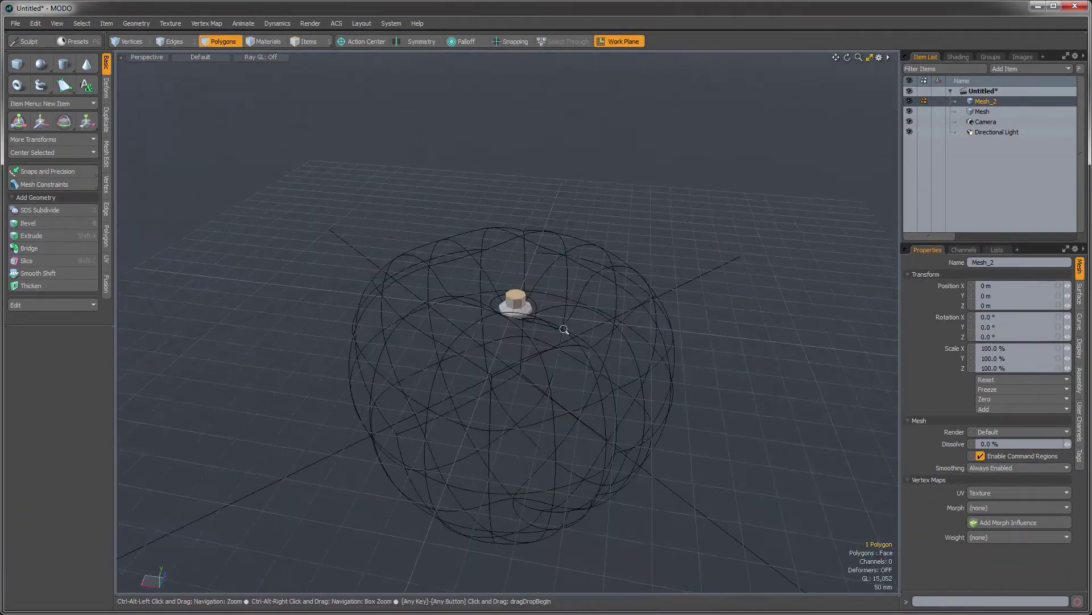
pyautogui.keyDown('ctrl'); pyautogui.keyDown('alt'); pyautogui.moveTo(566, 330); pyautogui.dragTo(488, 282); pyautogui.keyUp('alt'); pyautogui.keyUp('ctrl')
pyautogui.scroll(3, 544, 309)
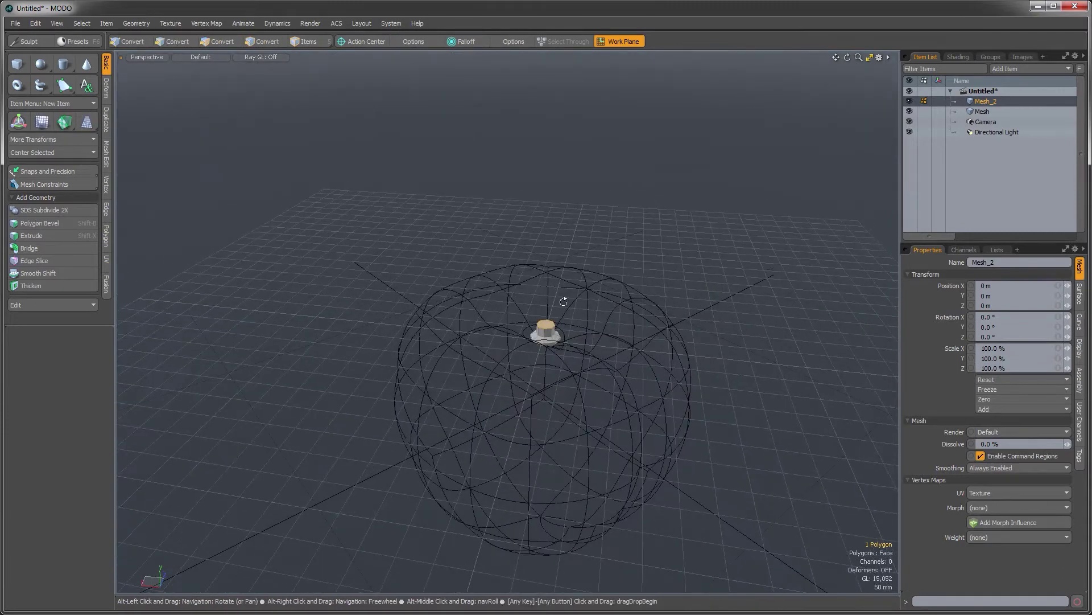
pyautogui.scroll(3, 561, 320)
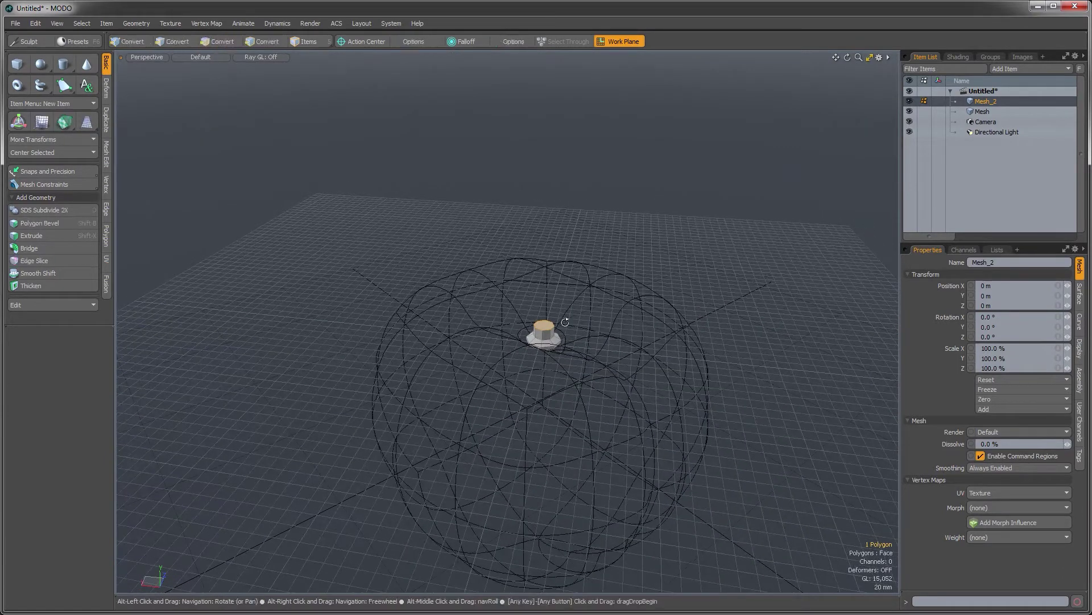
pyautogui.hotkey('shift', 'b')
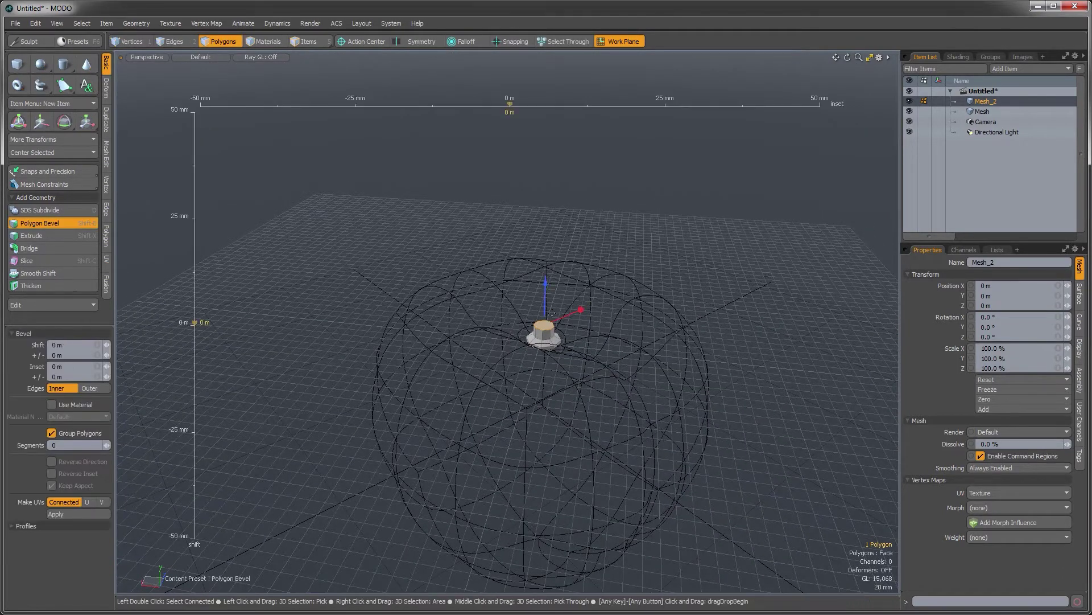
pyautogui.keyDown('ctrl'); pyautogui.keyDown('alt'); pyautogui.moveTo(601, 252); pyautogui.dragTo(552, 228); pyautogui.keyUp('alt'); pyautogui.keyUp('ctrl')
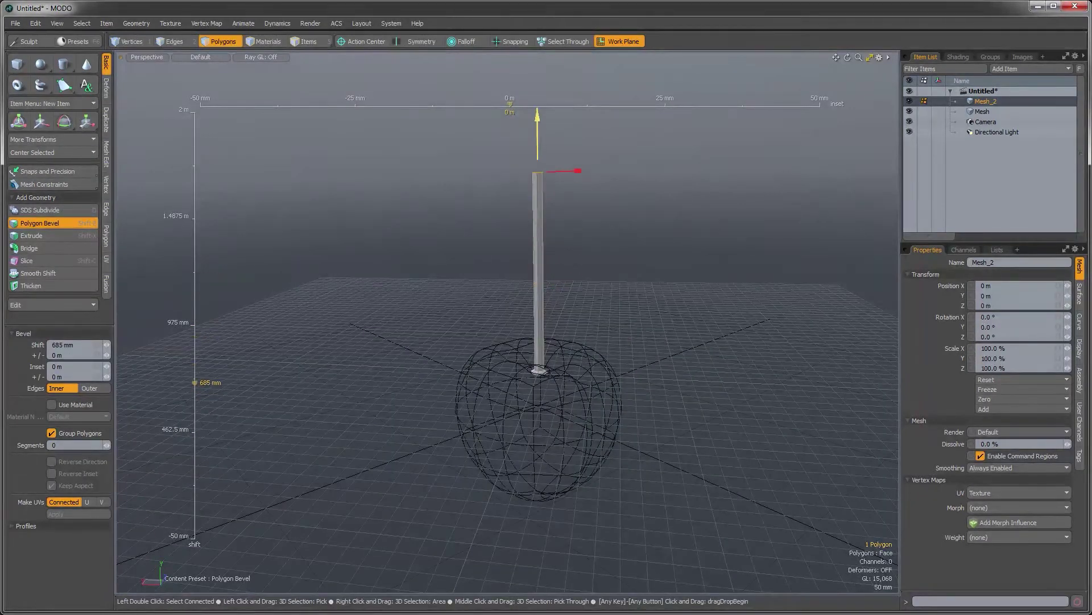
pyautogui.keyDown('alt'); pyautogui.moveTo(569, 308); pyautogui.dragTo(585, 396); pyautogui.keyUp('alt')
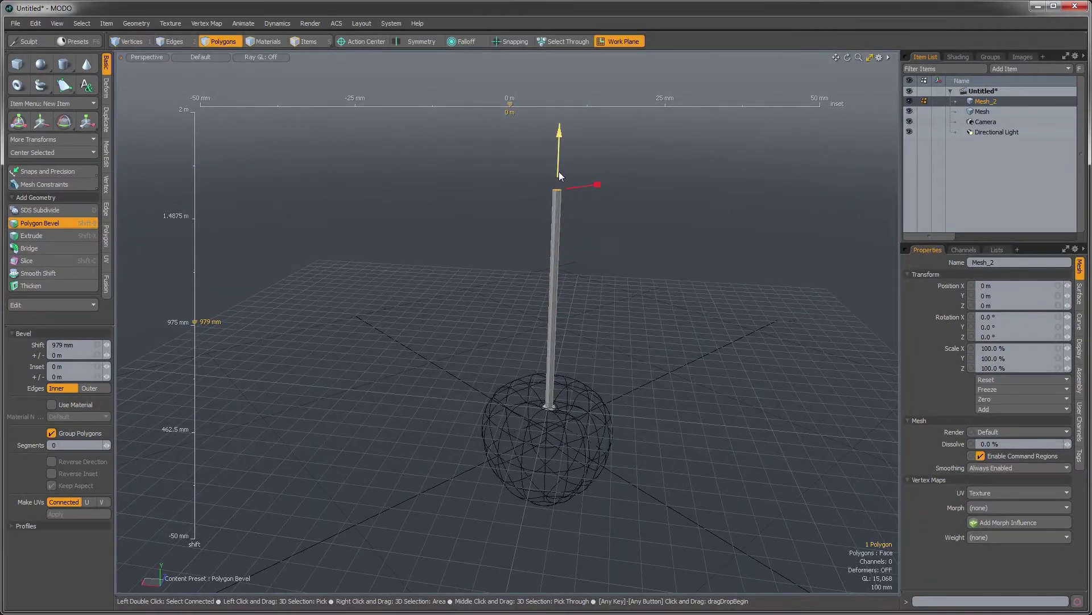
pyautogui.moveTo(559, 172); pyautogui.dragTo(551, 286)
pyautogui.press('space')
# Add multiple horizontal edge loops along the long stem shaft with Loop Slice, raising the slice count well above one.
pyautogui.scroll(2, 590, 274)
pyautogui.keyDown('alt'); pyautogui.moveTo(591, 339); pyautogui.dragTo(575, 344); pyautogui.keyUp('alt')
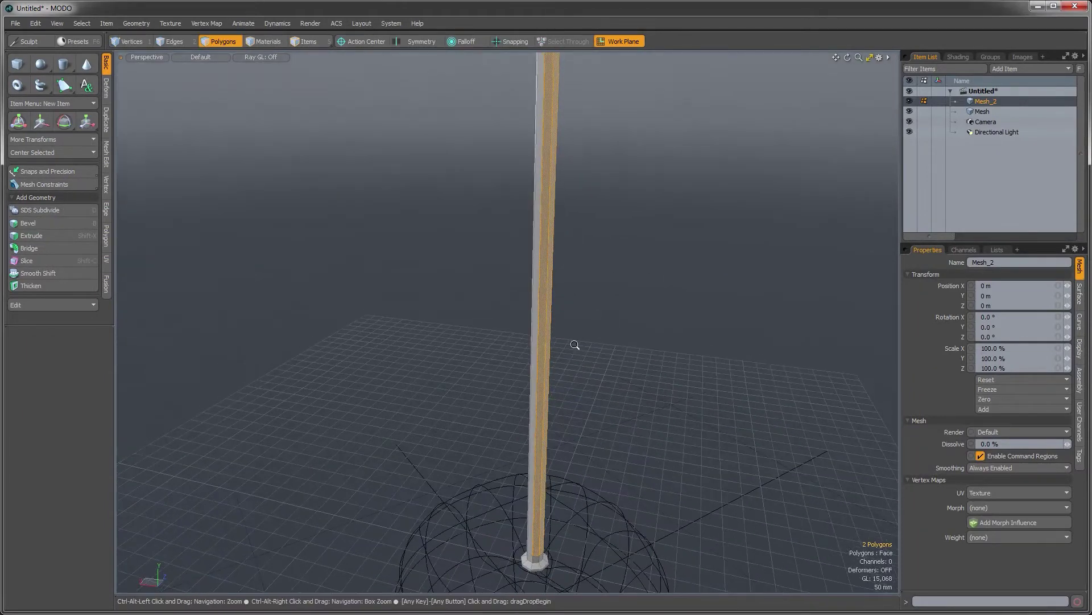
pyautogui.scroll(-2, 576, 343)
pyautogui.keyDown('alt'); pyautogui.moveTo(568, 303); pyautogui.dragTo(602, 261); pyautogui.keyUp('alt')
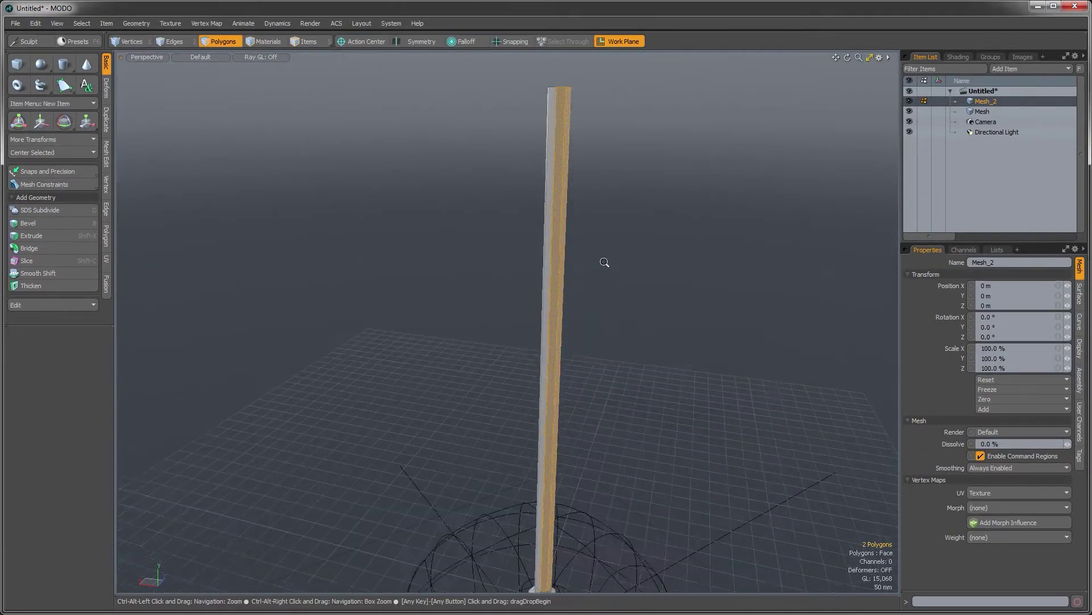
pyautogui.keyDown('alt'); pyautogui.moveTo(572, 337); pyautogui.dragTo(581, 329); pyautogui.keyUp('alt')
pyautogui.hotkey('alt', 'c')
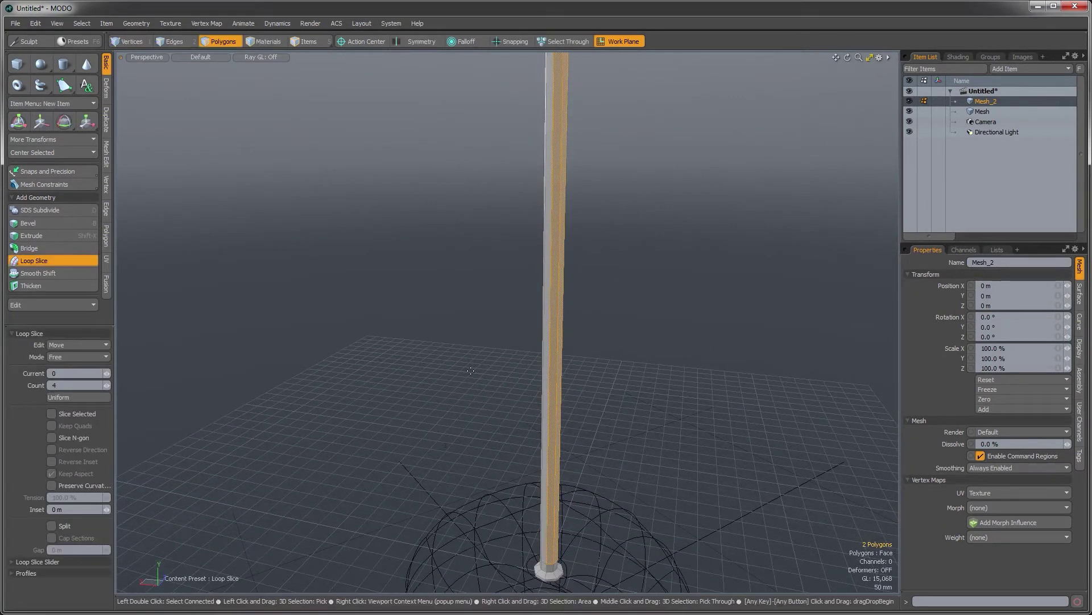
pyautogui.keyDown('alt'); pyautogui.moveTo(545, 349); pyautogui.dragTo(567, 352); pyautogui.keyUp('alt')
pyautogui.scroll(-2, 567, 352)
pyautogui.keyDown('alt'); pyautogui.moveTo(572, 304); pyautogui.dragTo(549, 310); pyautogui.keyUp('alt')
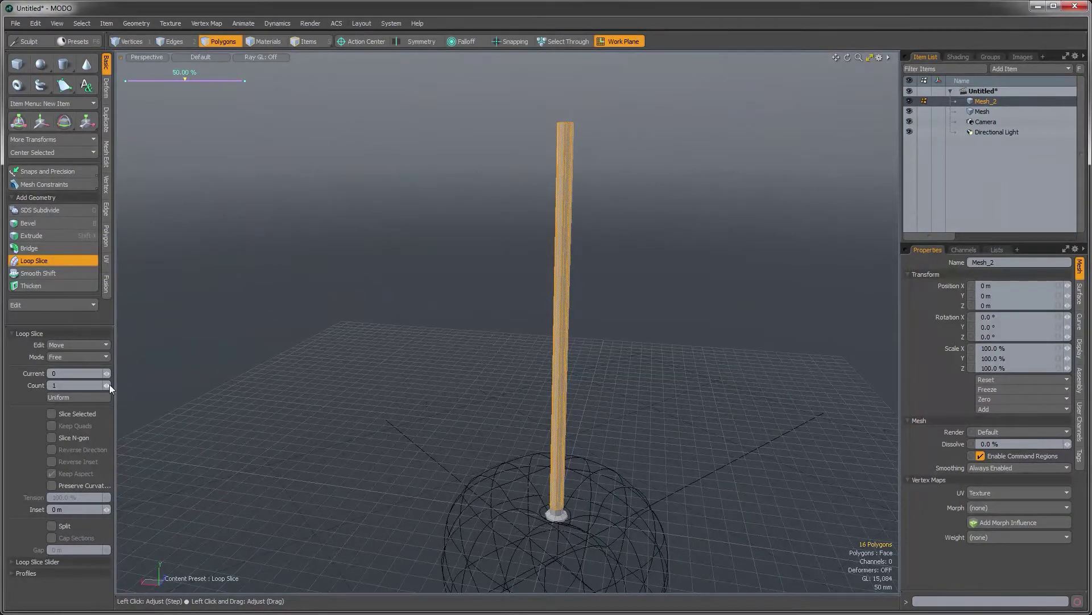
pyautogui.click(109, 384)
pyautogui.click(110, 384)
pyautogui.click(109, 384)
pyautogui.click(109, 385)
pyautogui.click(109, 384)
pyautogui.click(109, 384)
pyautogui.click(110, 384)
pyautogui.click(109, 384)
pyautogui.scroll(2, 506, 327)
pyautogui.keyDown('alt'); pyautogui.moveTo(505, 327); pyautogui.dragTo(583, 234); pyautogui.keyUp('alt')
pyautogui.hotkey('alt', 'c')
pyautogui.press('space')
# Select the outer ring of eight polygons on the stem's base flare and scale it to about 102% in X and Z.
pyautogui.click(633, 316)
pyautogui.scroll(4, 592, 446)
pyautogui.keyDown('alt'); pyautogui.keyDown('shift'); pyautogui.moveTo(594, 446); pyautogui.dragTo(543, 454); pyautogui.keyUp('shift'); pyautogui.keyUp('alt')
pyautogui.scroll(10, 568, 395)
pyautogui.scroll(-10, 543, 453)
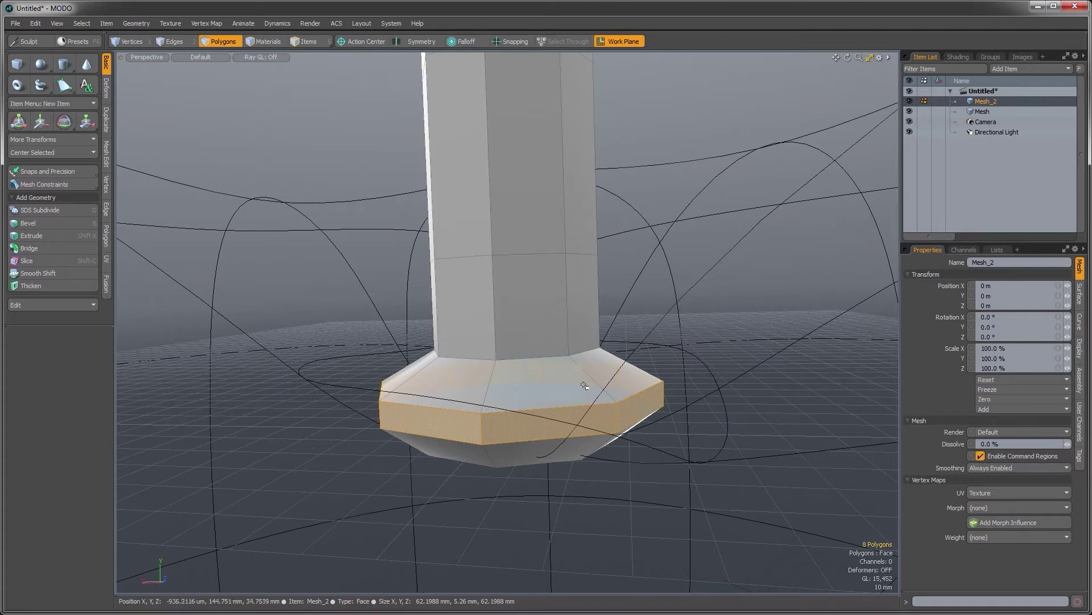
pyautogui.press('r')
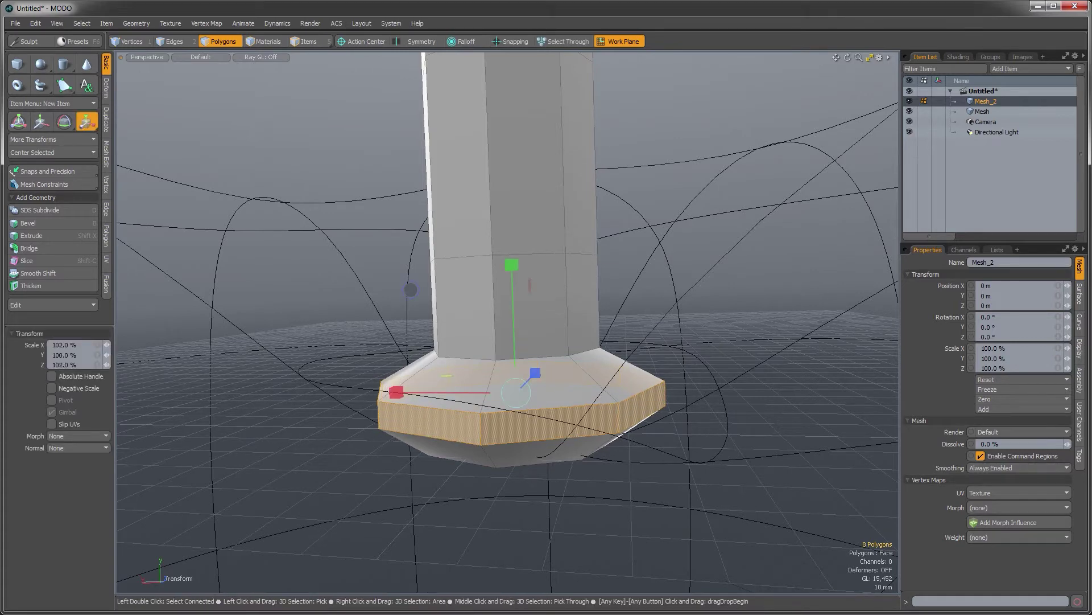
pyautogui.moveTo(448, 375); pyautogui.dragTo(456, 375)
pyautogui.press('space')
pyautogui.click(677, 310)
# Rename the fruit body's mesh item as Cherry and the stem's mesh item as Stem.
pyautogui.keyDown('alt'); pyautogui.moveTo(678, 310); pyautogui.dragTo(632, 347); pyautogui.keyUp('alt')
pyautogui.keyDown('ctrl'); pyautogui.keyDown('alt'); pyautogui.moveTo(632, 347); pyautogui.dragTo(692, 284); pyautogui.keyUp('alt'); pyautogui.keyUp('ctrl')
pyautogui.keyDown('ctrl'); pyautogui.keyDown('alt'); pyautogui.moveTo(691, 285); pyautogui.dragTo(607, 279); pyautogui.keyUp('alt'); pyautogui.keyUp('ctrl')
pyautogui.keyDown('alt'); pyautogui.keyDown('shift'); pyautogui.moveTo(607, 279); pyautogui.dragTo(615, 350); pyautogui.keyUp('shift'); pyautogui.keyUp('alt')
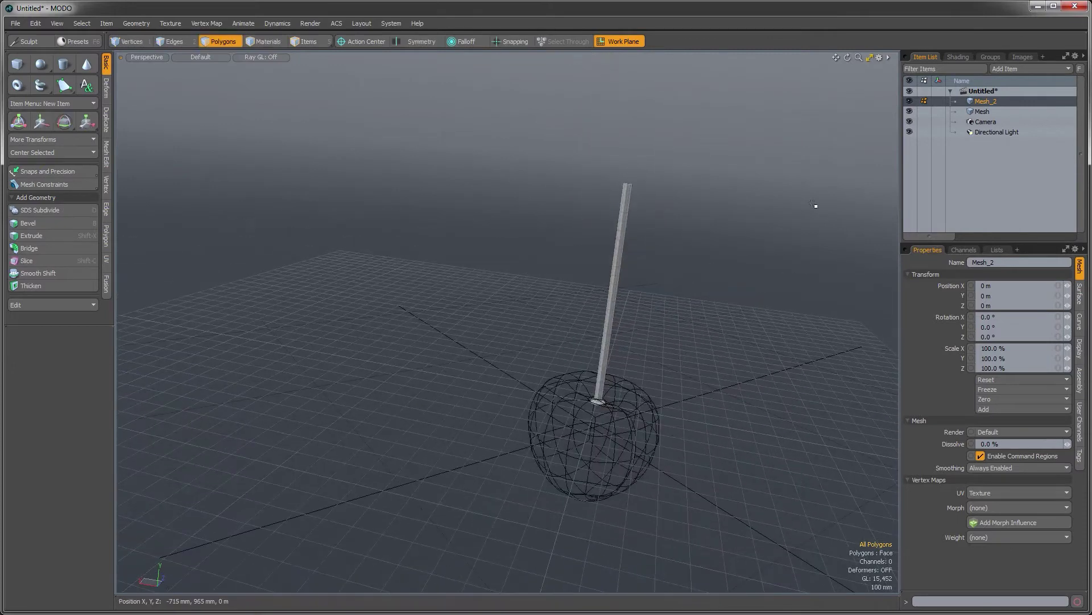
pyautogui.keyDown('alt'); pyautogui.moveTo(814, 205); pyautogui.dragTo(795, 208); pyautogui.keyUp('alt')
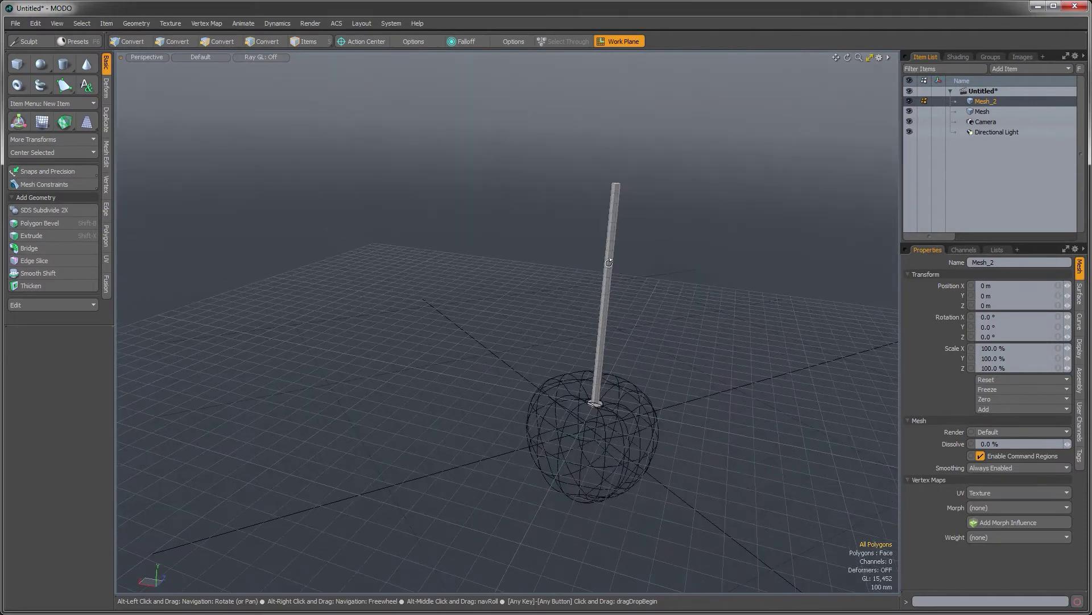
pyautogui.click(980, 112)
pyautogui.doubleClick(993, 113)
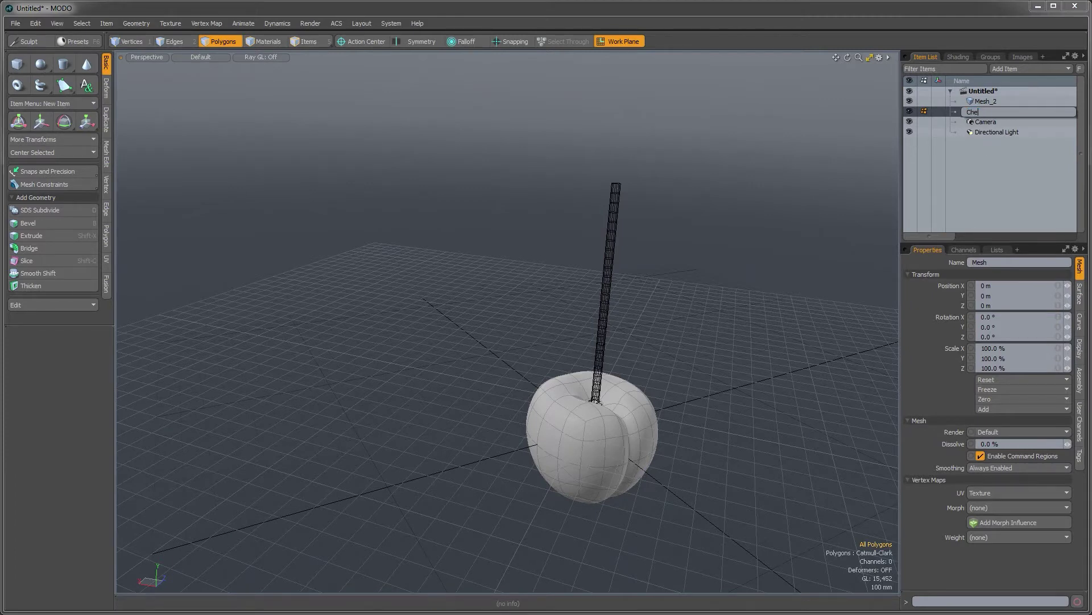
pyautogui.press('Return')
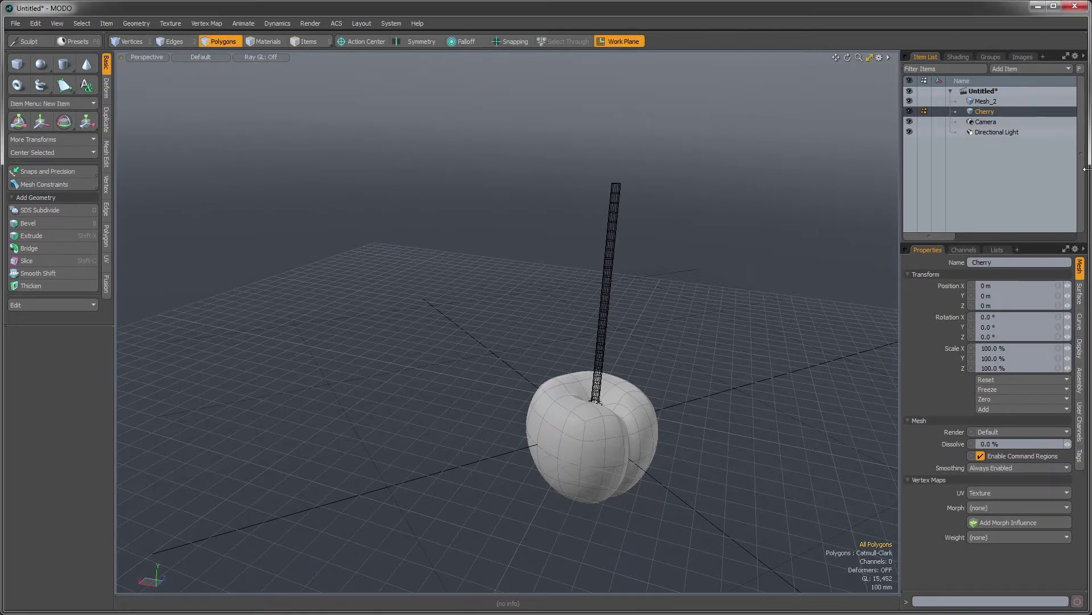
pyautogui.doubleClick(987, 100)
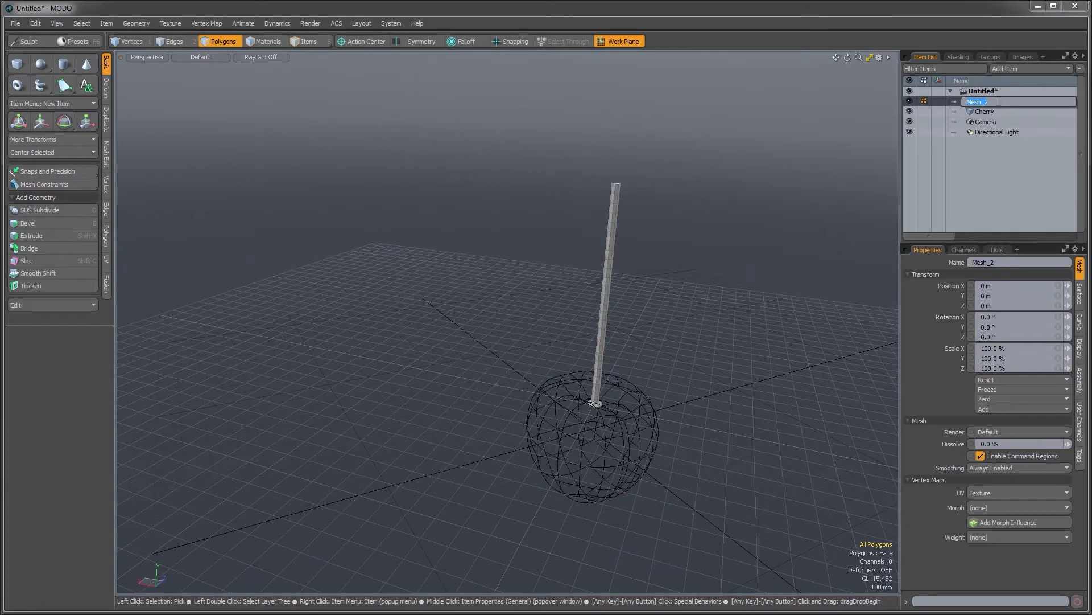
pyautogui.press('Return')
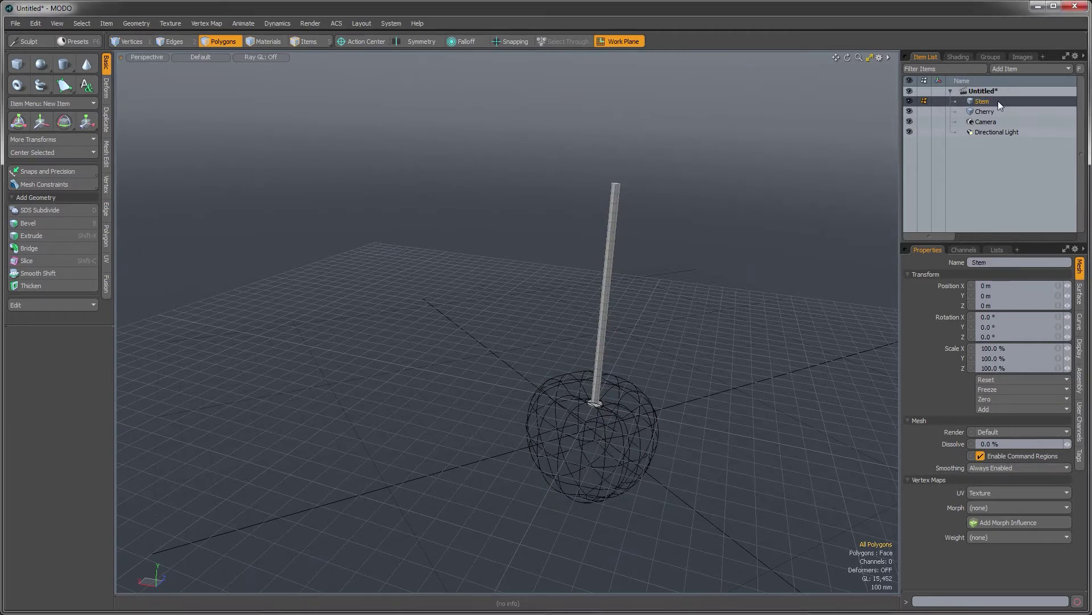
# Save the scene as Cherry_01.lxo in the Video_05 folder, replacing the existing file.
pyautogui.click(15, 24)
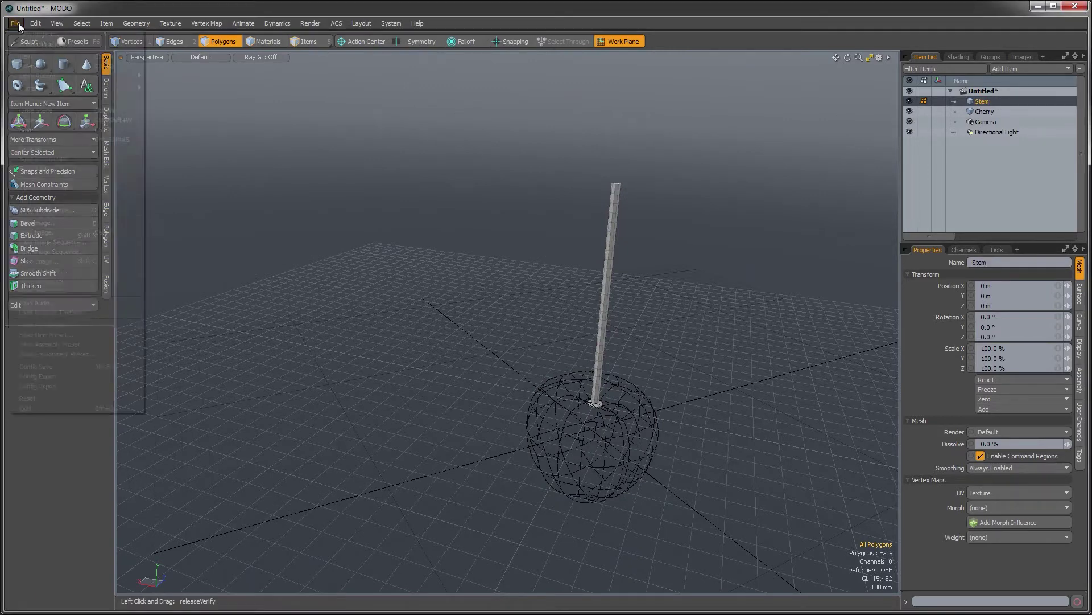
pyautogui.click(36, 139)
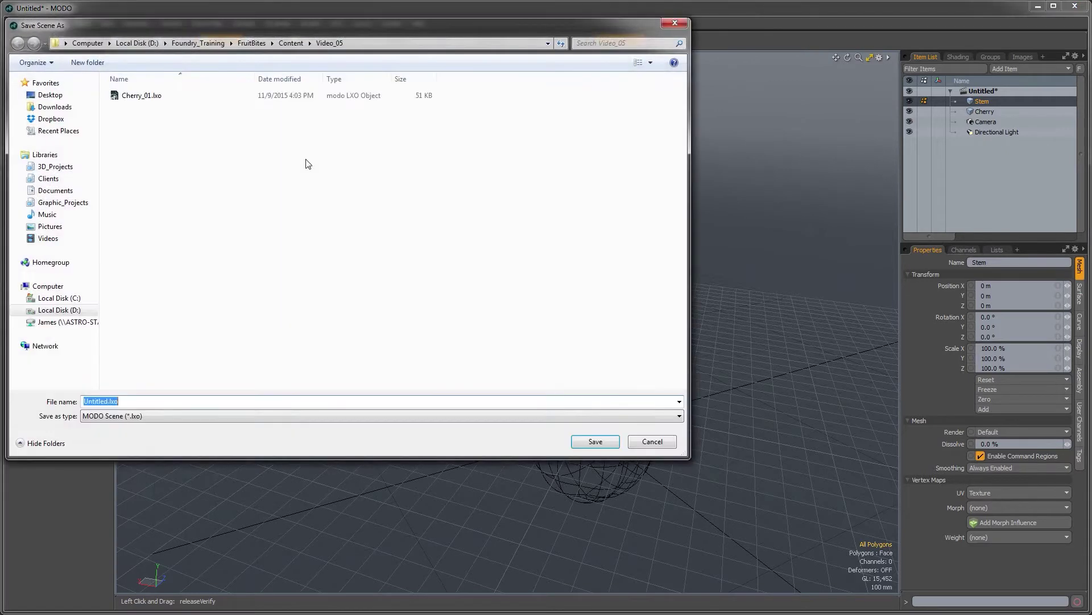
pyautogui.click(124, 96)
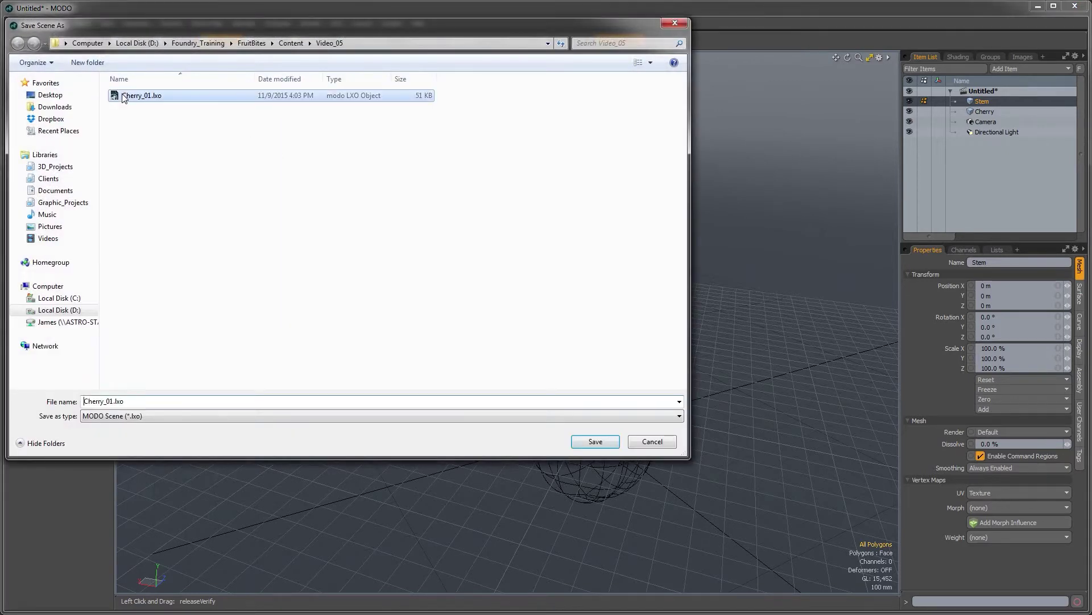
pyautogui.click(586, 441)
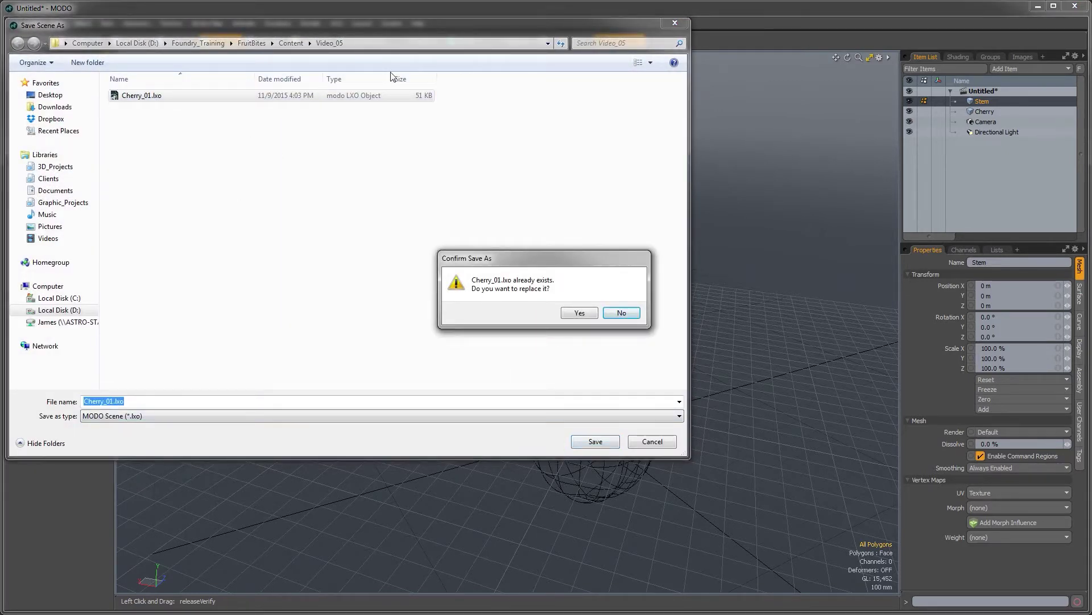
pyautogui.click(580, 313)
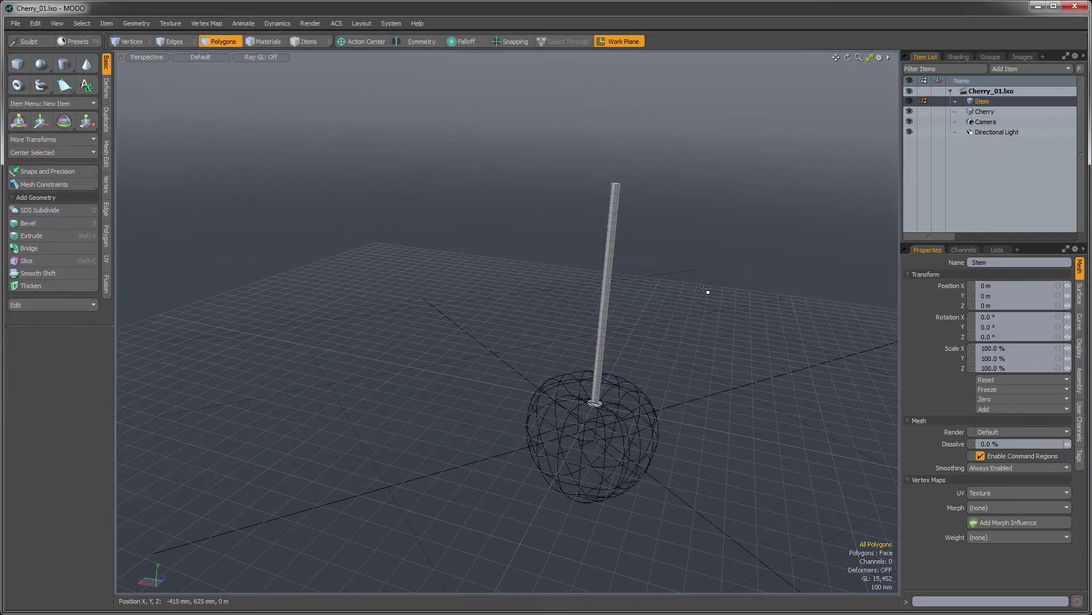
# Select the Stem and Cherry mesh items together and examine how the stem sits in the cavity.
pyautogui.moveTo(705, 290)
pyautogui.keyDown('alt'); pyautogui.mouseDown()
pyautogui.moveTo(630, 261)
pyautogui.moveTo(646, 288)
pyautogui.moveTo(621, 270)
pyautogui.moveTo(609, 317)
pyautogui.mouseUp(); pyautogui.keyUp('alt')
pyautogui.keyDown('shift'); pyautogui.click(978, 111); pyautogui.keyUp('shift')
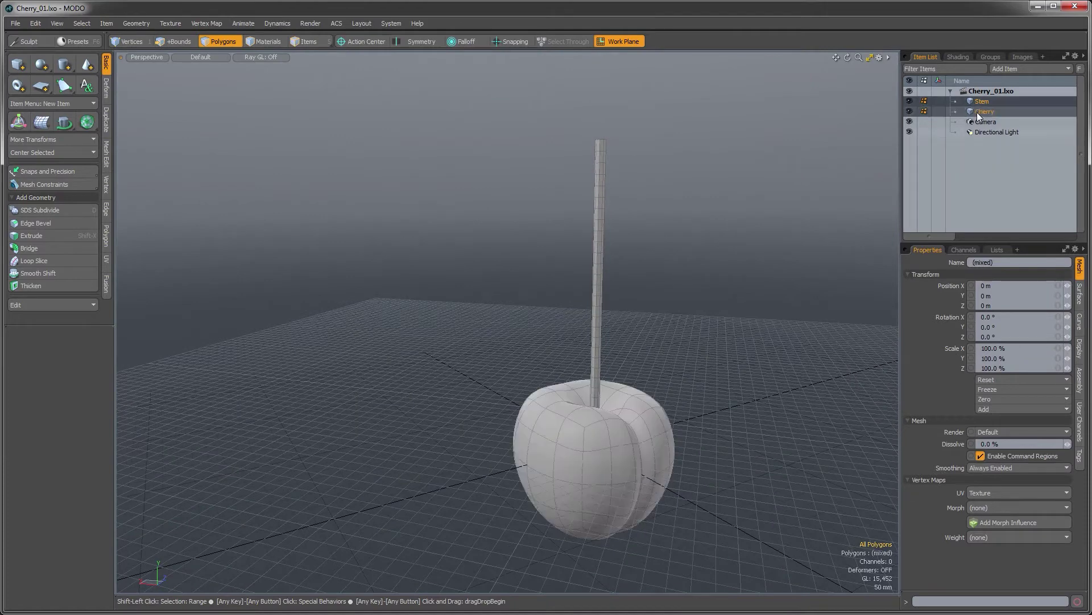
pyautogui.keyDown('alt'); pyautogui.keyDown('shift'); pyautogui.moveTo(660, 381); pyautogui.dragTo(563, 404); pyautogui.keyUp('shift'); pyautogui.keyUp('alt')
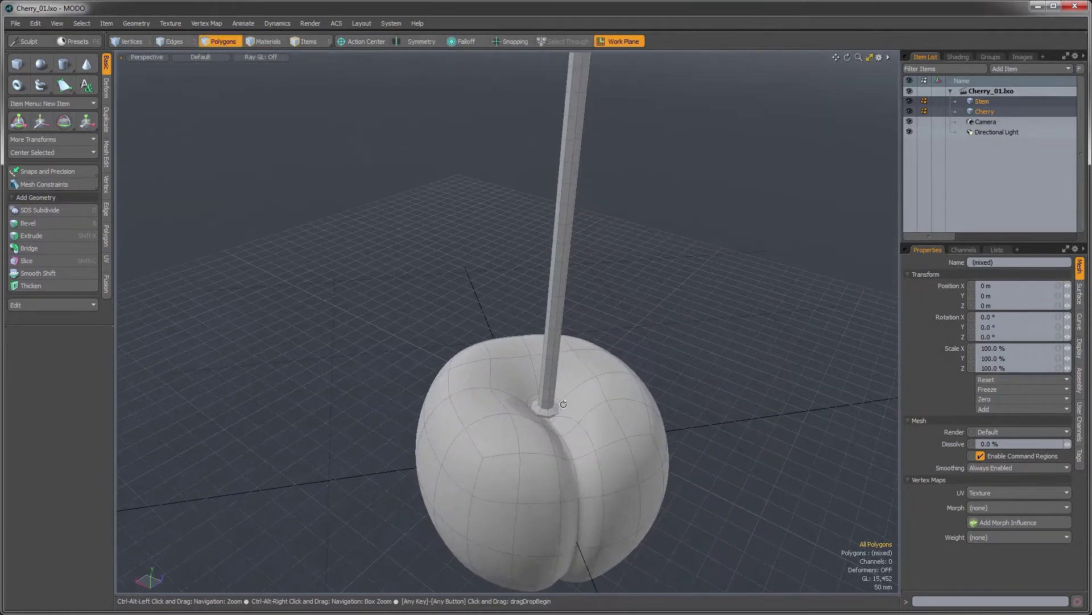
# Convert the stem's polygons to Catmull-Clark subdivision and select the single polygon capping its upper end.
pyautogui.doubleClick(558, 276)
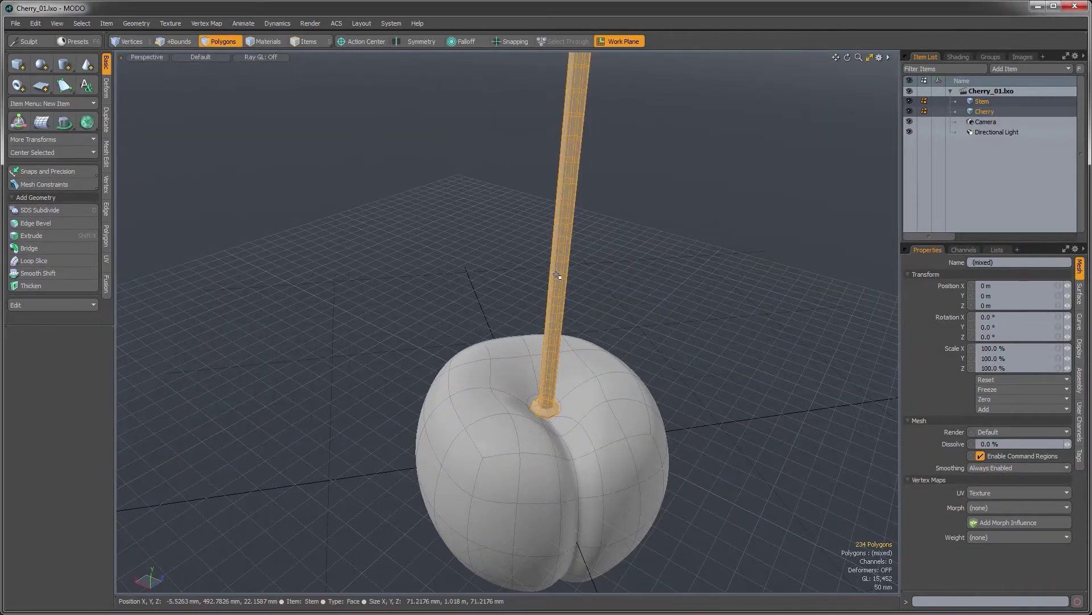
pyautogui.press('Tab')
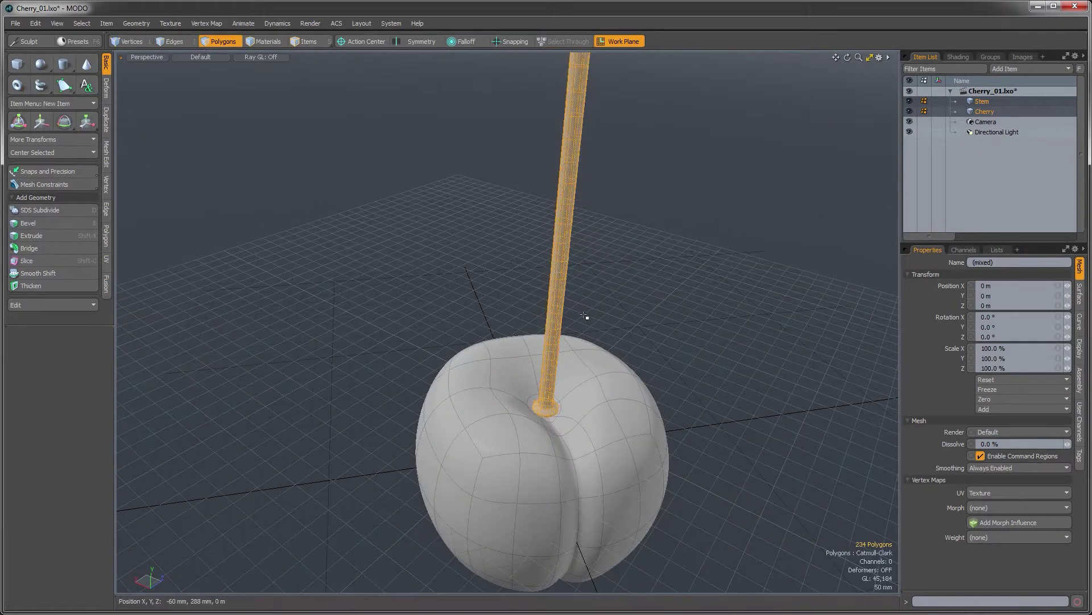
pyautogui.keyDown('ctrl'); pyautogui.keyDown('alt'); pyautogui.moveTo(587, 294); pyautogui.dragTo(548, 276); pyautogui.keyUp('alt'); pyautogui.keyUp('ctrl')
pyautogui.click(586, 320)
pyautogui.scroll(3, 556, 297)
pyautogui.click(550, 270)
pyautogui.hotkey('shift', 'a')
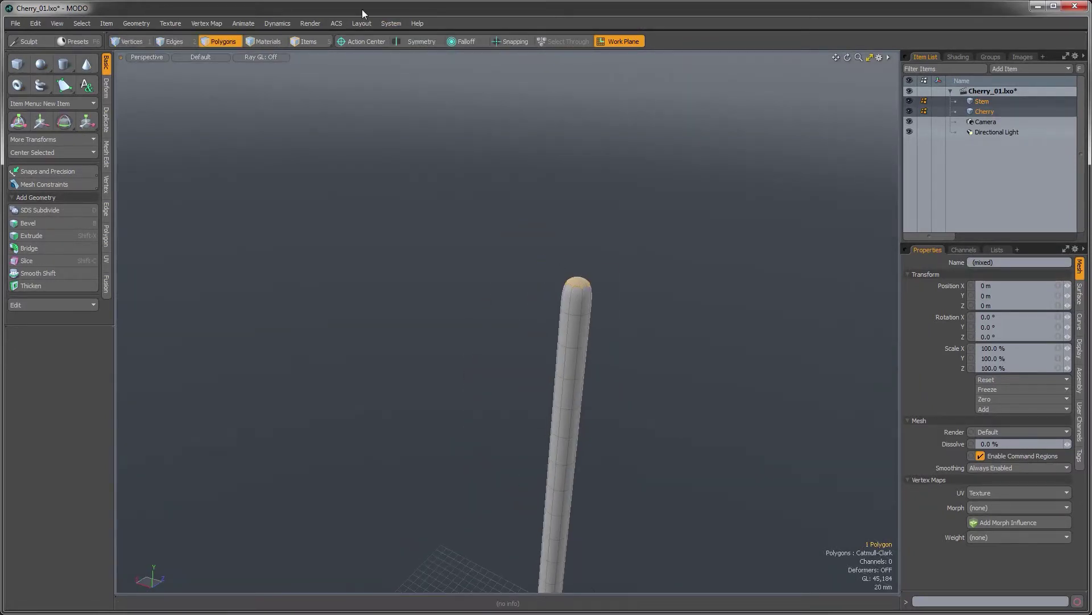
# Switch to the browser and examine how the stem tip is shaped in the reference photo of two joined cherries.
pyautogui.hotkey('alt', 'Tab')
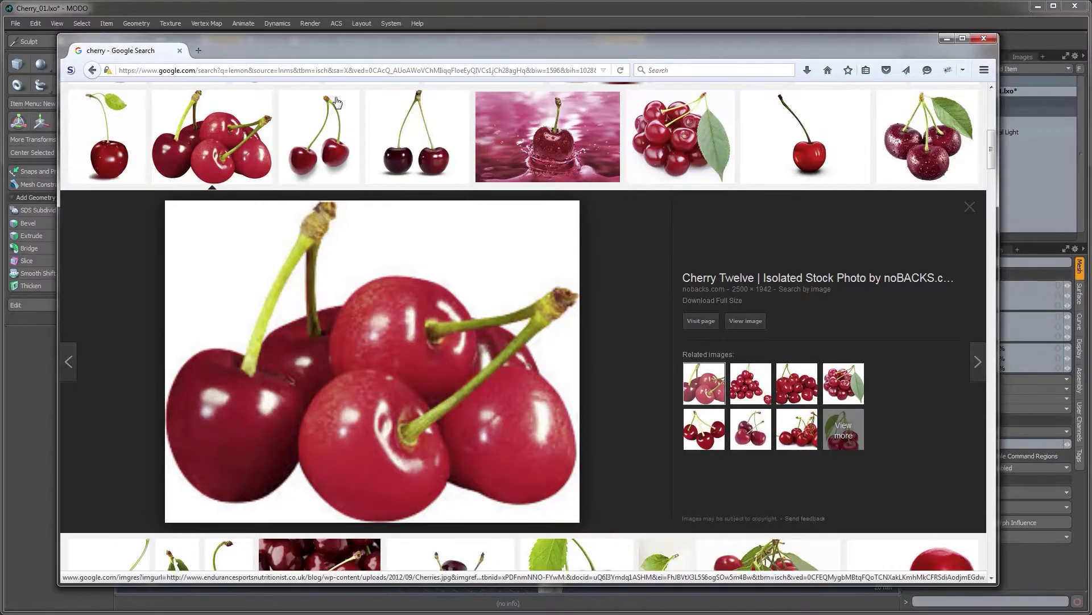
pyautogui.click(418, 107)
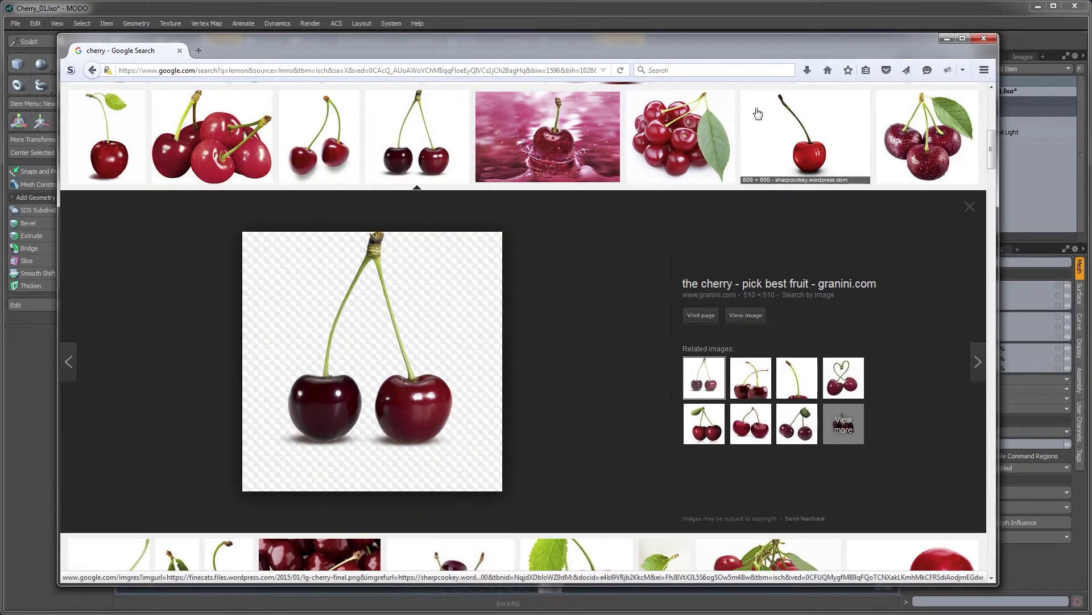
pyautogui.click(420, 9)
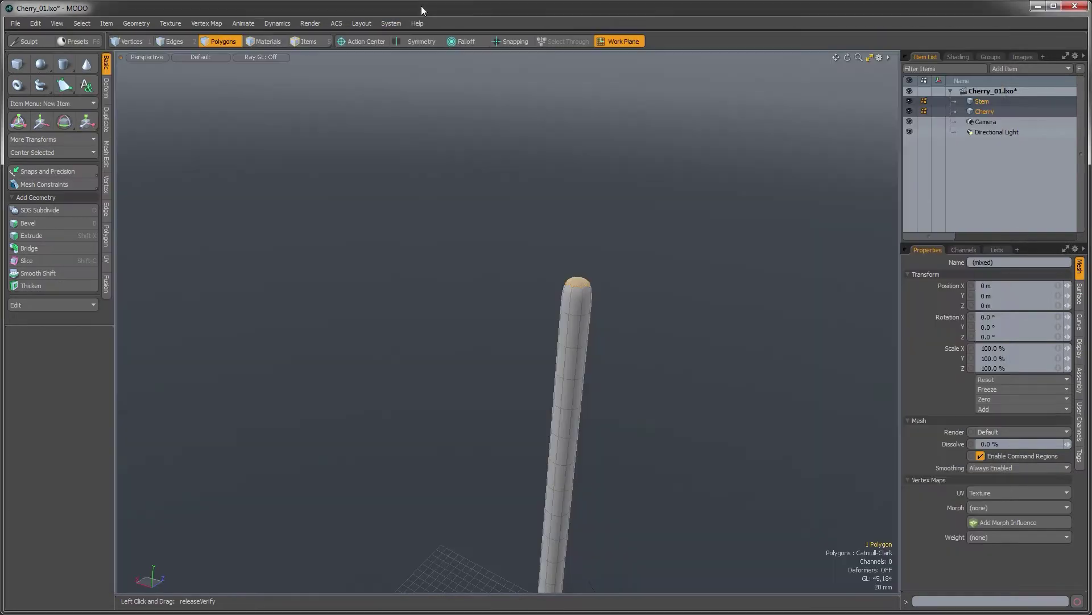
# Bevel the stem's upper cap polygon outward with a shift of about 90.5 mm and no inset.
pyautogui.press('b')
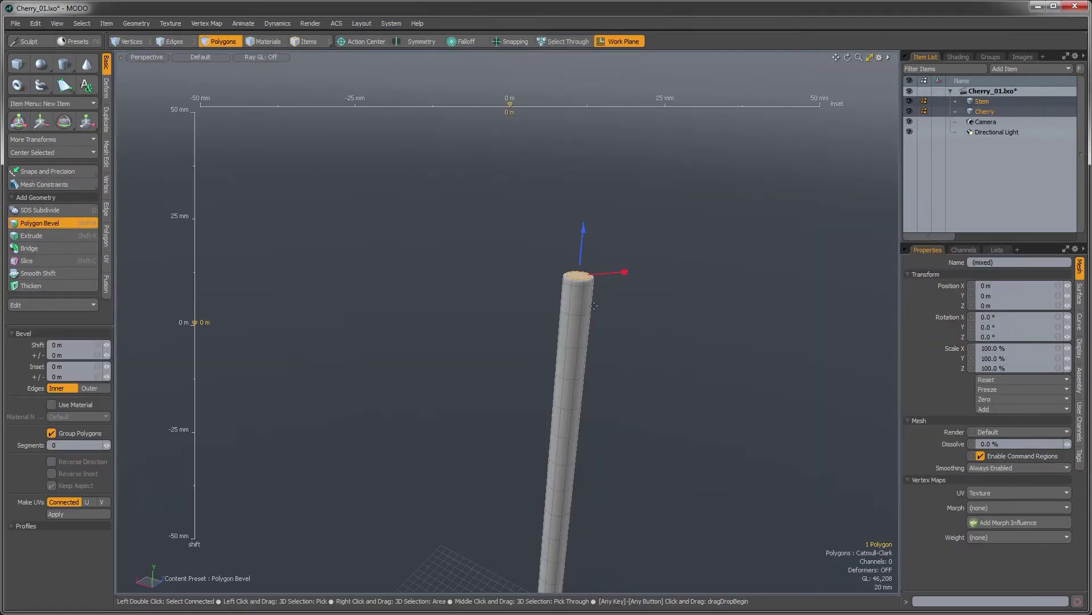
pyautogui.moveTo(580, 251); pyautogui.dragTo(584, 216)
pyautogui.press('space')
# Select the ring of eight side polygons on the stem's new end section and bevel it outward with a 19.5 mm shift.
pyautogui.keyDown('shift'); pyautogui.click(592, 230); pyautogui.keyUp('shift')
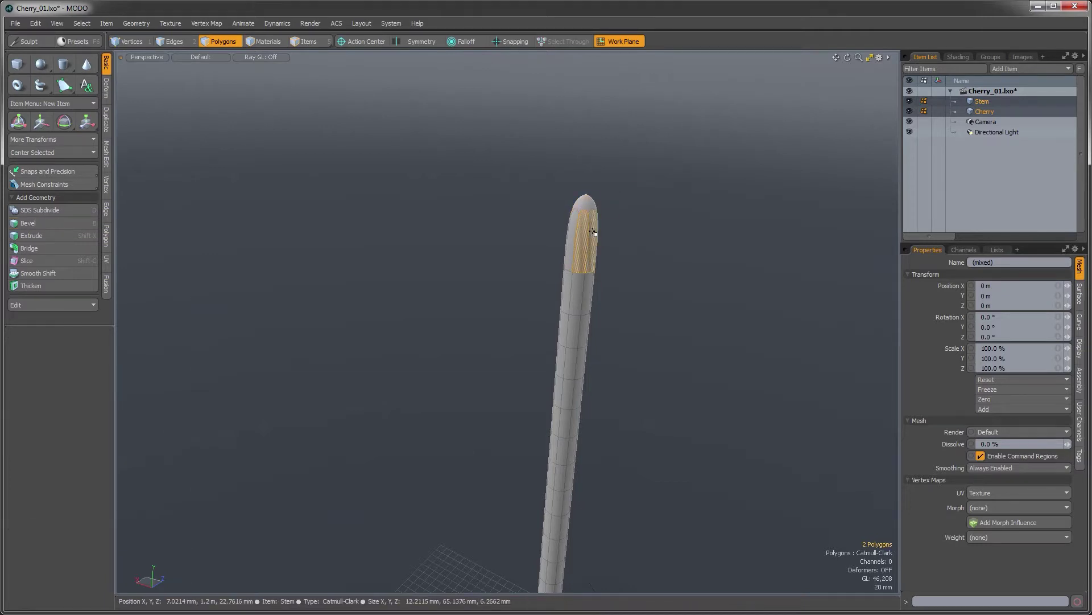
pyautogui.press('b')
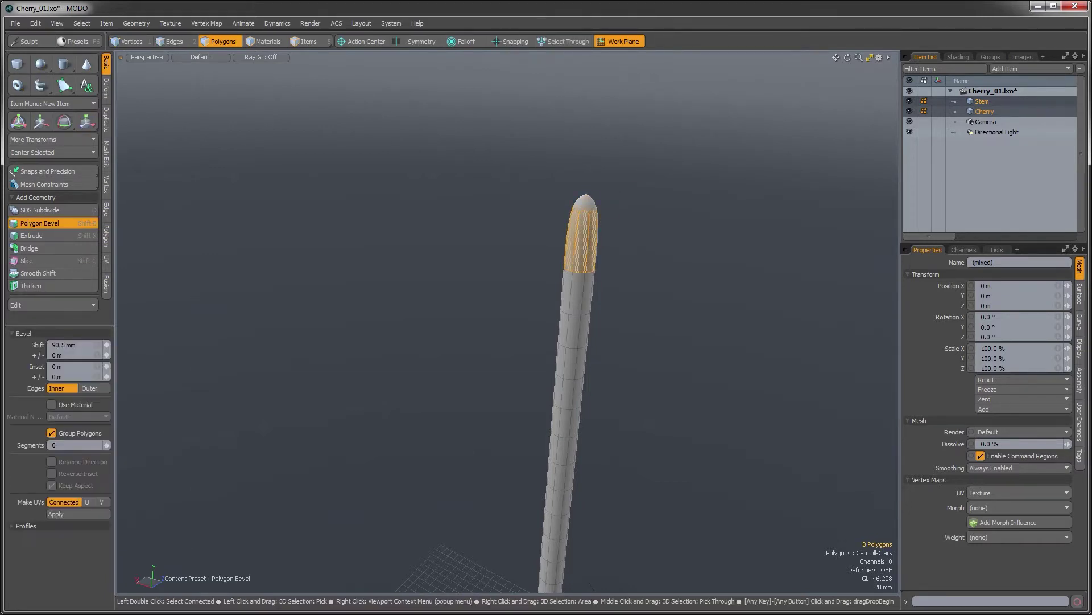
pyautogui.moveTo(558, 235)
pyautogui.mouseDown()
pyautogui.moveTo(559, 206)
pyautogui.moveTo(526, 224)
pyautogui.mouseUp()
pyautogui.keyDown('ctrl'); pyautogui.keyDown('alt'); pyautogui.moveTo(623, 297); pyautogui.dragTo(532, 264); pyautogui.keyUp('alt'); pyautogui.keyUp('ctrl')
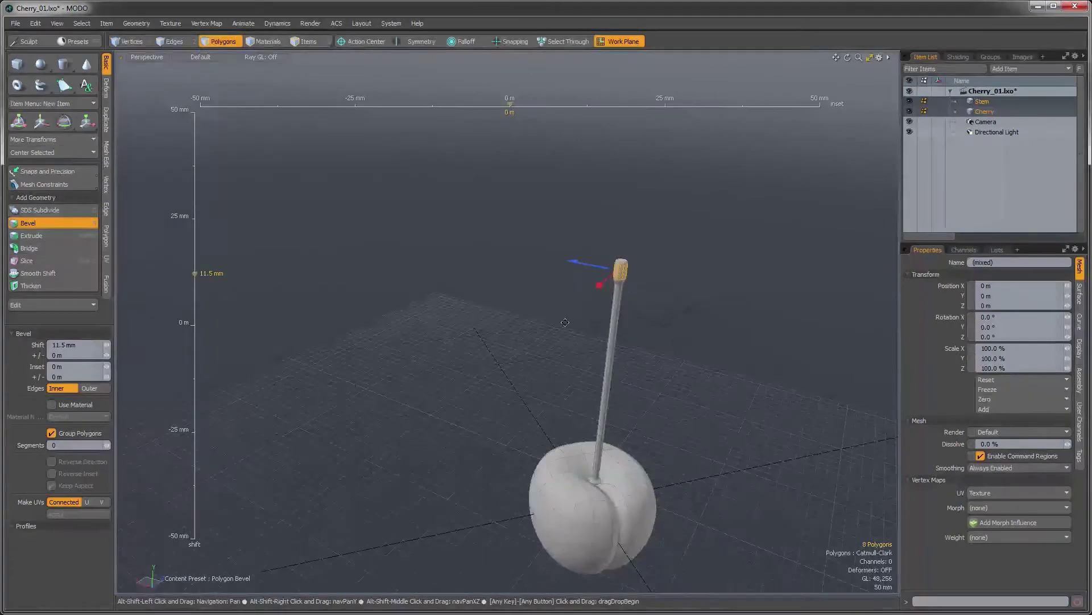
pyautogui.moveTo(592, 308)
pyautogui.keyDown('ctrl'); pyautogui.keyDown('alt'); pyautogui.mouseDown()
pyautogui.moveTo(623, 312)
pyautogui.moveTo(603, 190)
pyautogui.mouseUp(); pyautogui.keyUp('alt'); pyautogui.keyUp('ctrl')
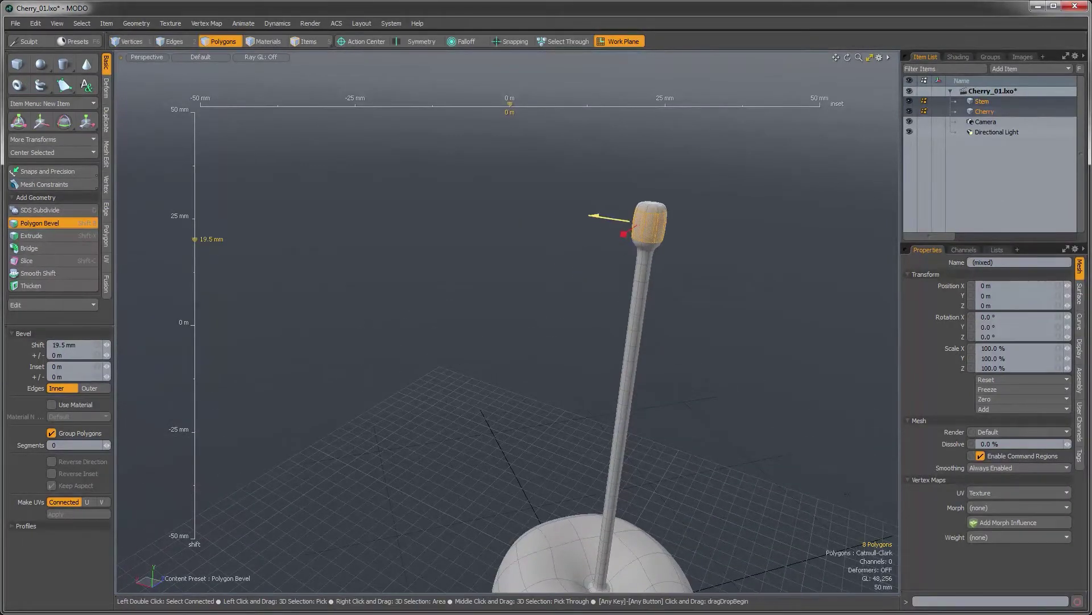
# Select the cap polygon of the stem's thickened end, expand the selection to nine polygons and move them slightly upward.
pyautogui.press('space')
pyautogui.click(655, 209)
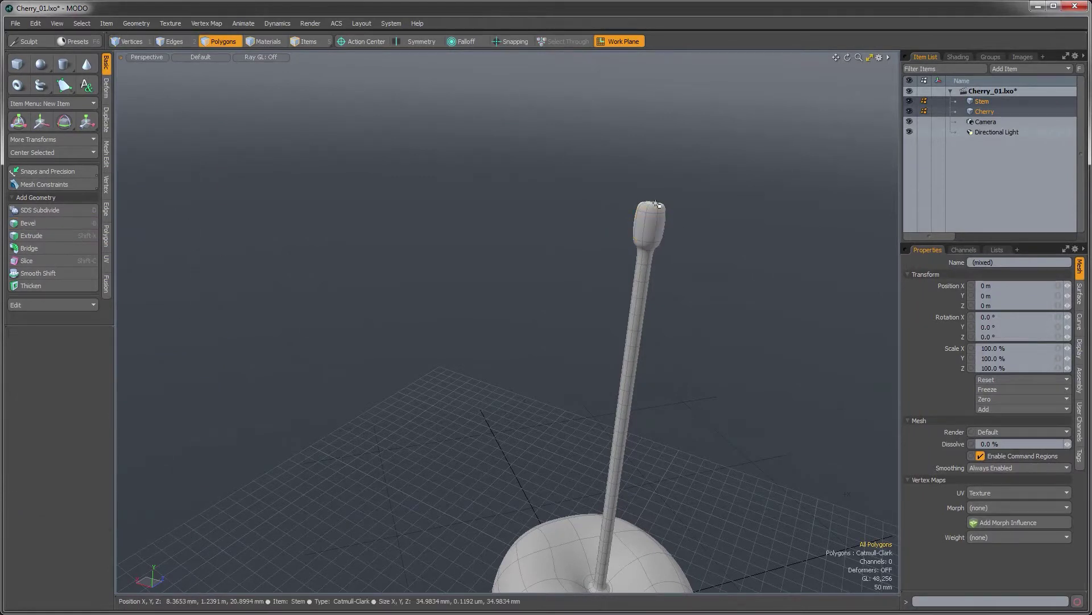
pyautogui.moveTo(655, 208)
pyautogui.keyDown('ctrl'); pyautogui.keyDown('alt'); pyautogui.mouseDown()
pyautogui.moveTo(690, 207)
pyautogui.moveTo(643, 216)
pyautogui.mouseUp(); pyautogui.keyUp('alt'); pyautogui.keyUp('ctrl')
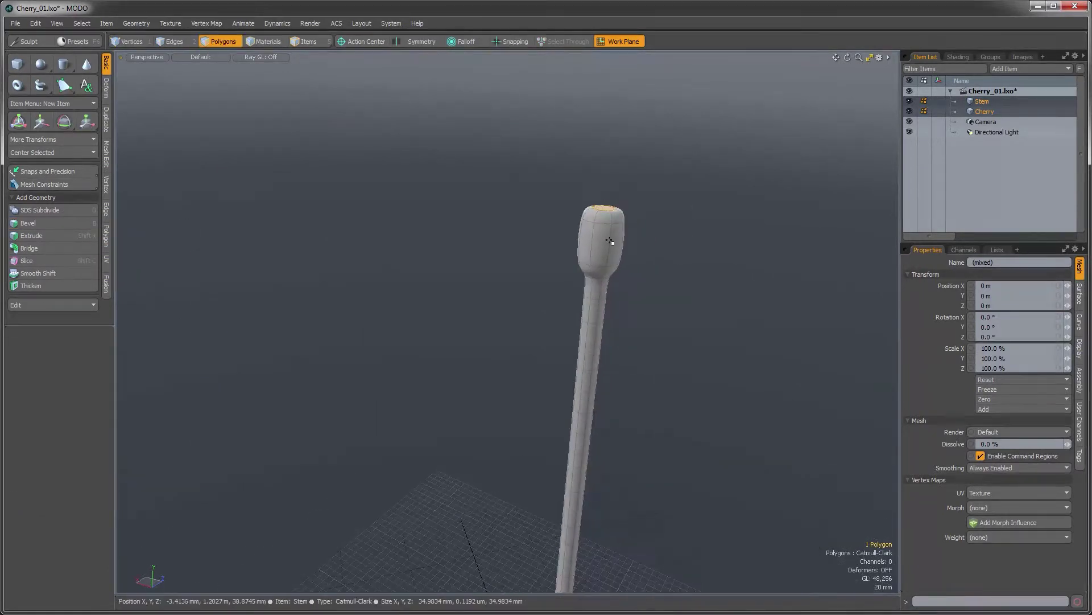
pyautogui.hotkey('shift', 'Up')
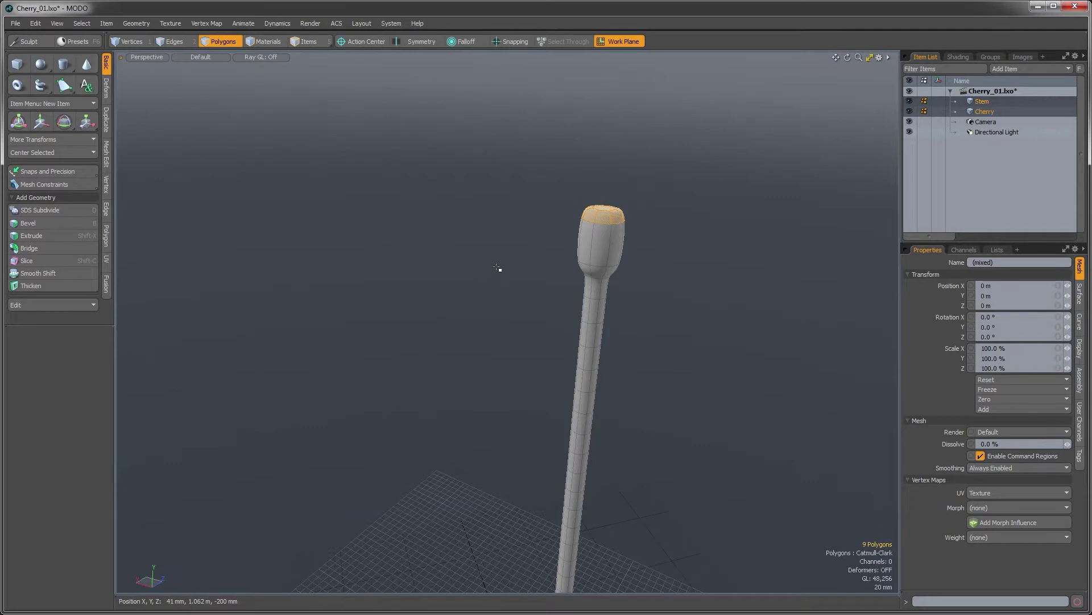
pyautogui.press('w')
pyautogui.moveTo(606, 191); pyautogui.dragTo(609, 170)
pyautogui.press('space')
# Loop-slice the ring of side polygons around the stem's thickened end with a count of 4.
pyautogui.click(662, 319)
pyautogui.keyDown('ctrl'); pyautogui.keyDown('alt'); pyautogui.moveTo(660, 325); pyautogui.dragTo(643, 275); pyautogui.keyUp('alt'); pyautogui.keyUp('ctrl')
pyautogui.keyDown('alt'); pyautogui.keyDown('shift'); pyautogui.moveTo(643, 276); pyautogui.dragTo(589, 346); pyautogui.keyUp('shift'); pyautogui.keyUp('alt')
pyautogui.moveTo(551, 202); pyautogui.dragTo(565, 204)
pyautogui.hotkey('alt', 'c')
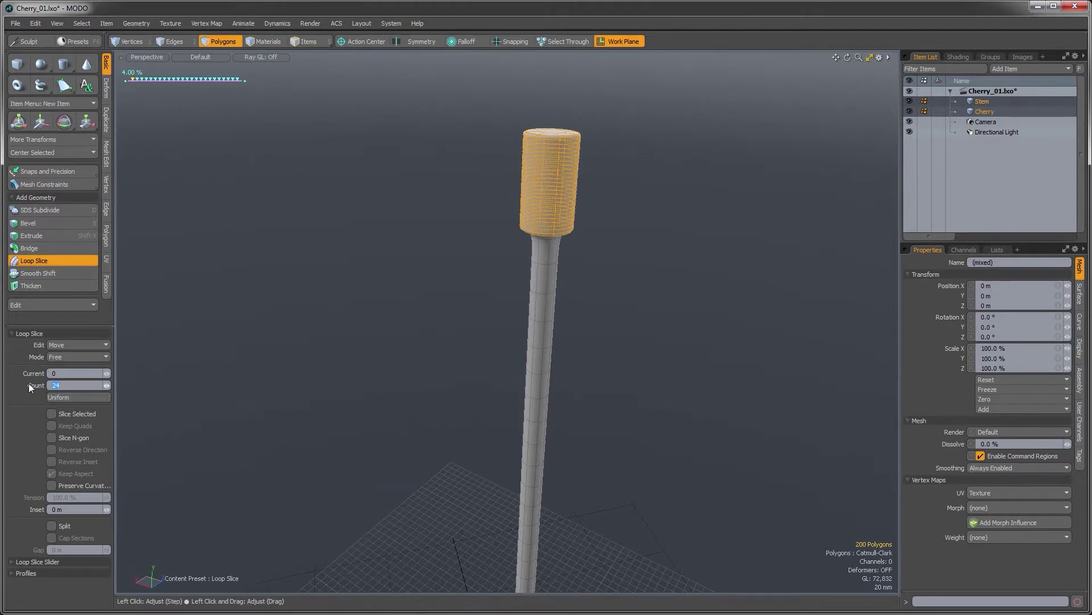
pyautogui.write('4')
pyautogui.press('Return')
pyautogui.keyDown('alt'); pyautogui.moveTo(449, 284); pyautogui.dragTo(490, 302); pyautogui.keyUp('alt')
pyautogui.press('space')
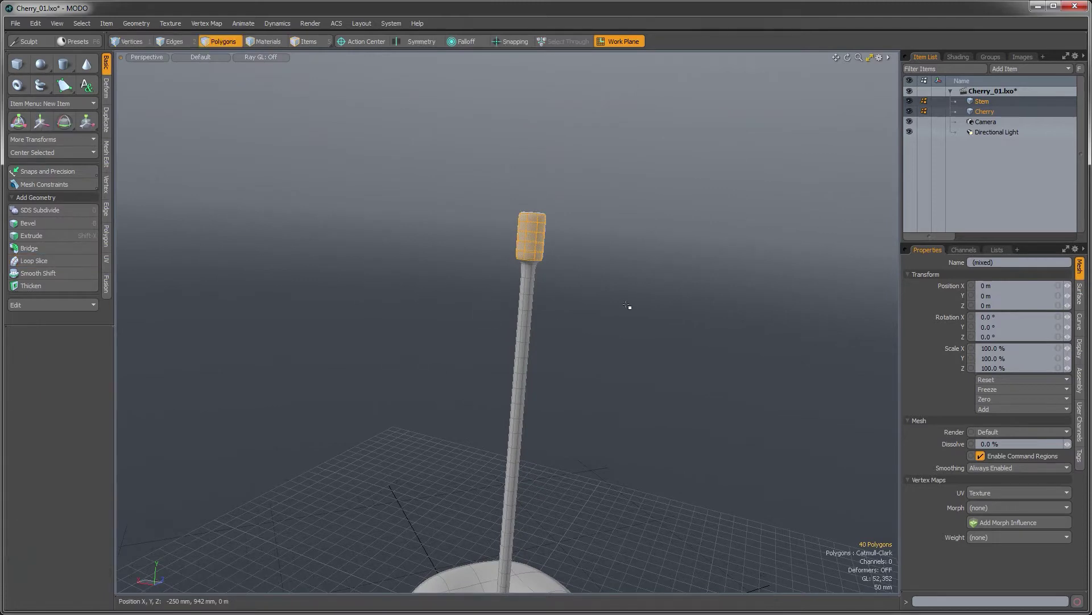
# Clear the polygon selection and reset the work plane.
pyautogui.click(627, 305)
pyautogui.keyDown('ctrl'); pyautogui.keyDown('alt'); pyautogui.moveTo(571, 377); pyautogui.dragTo(506, 284); pyautogui.keyUp('alt'); pyautogui.keyUp('ctrl')
pyautogui.keyDown('alt'); pyautogui.moveTo(508, 292); pyautogui.dragTo(511, 318); pyautogui.keyUp('alt')
pyautogui.click(621, 42)
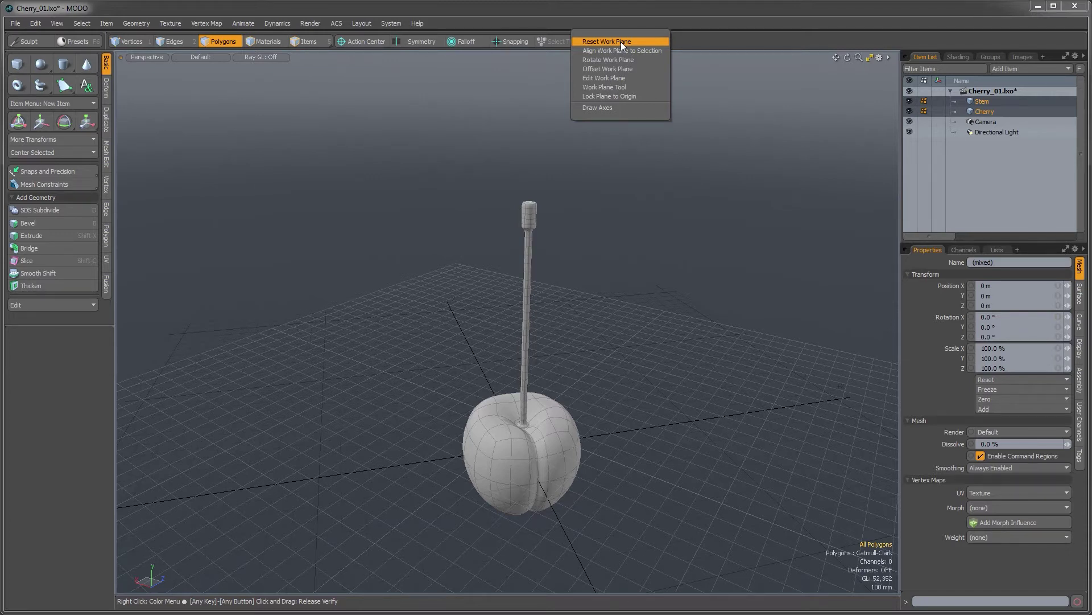
pyautogui.click(622, 43)
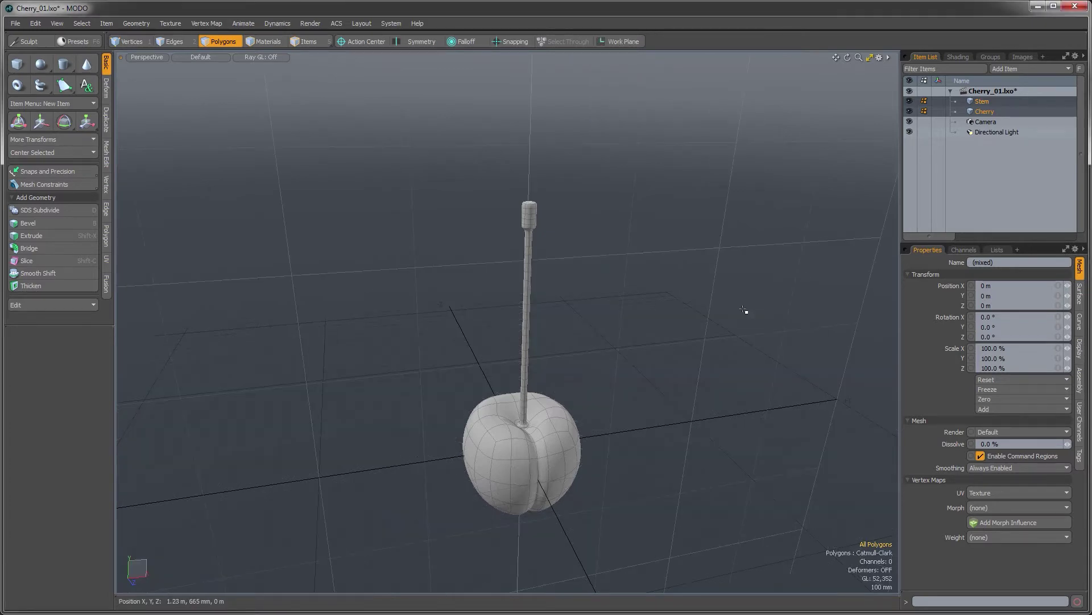
pyautogui.keyDown('alt'); pyautogui.moveTo(744, 310); pyautogui.dragTo(654, 268); pyautogui.keyUp('alt')
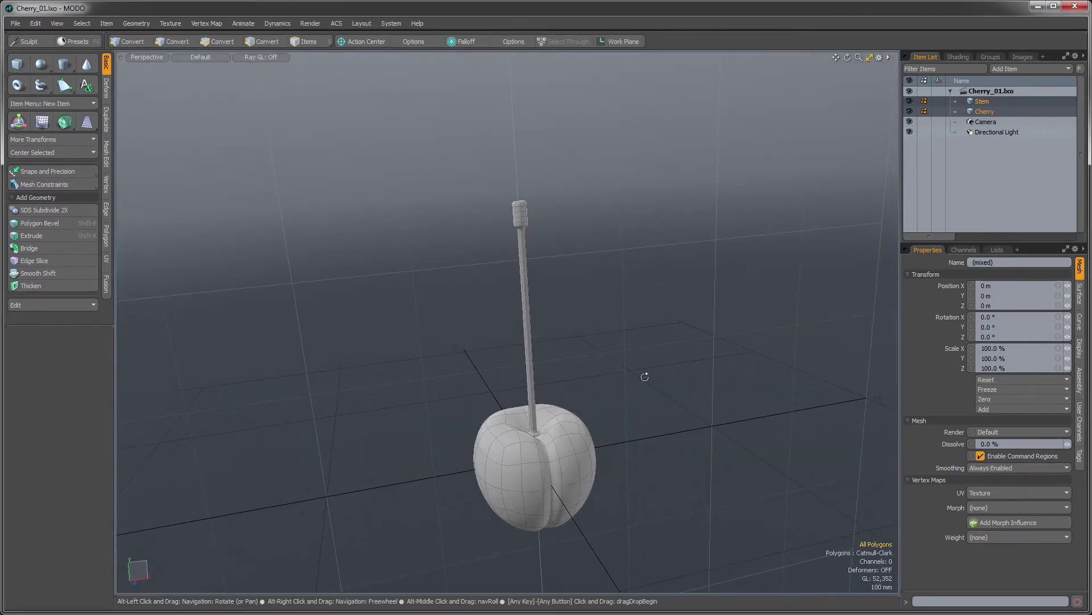
pyautogui.keyDown('alt'); pyautogui.moveTo(645, 377); pyautogui.dragTo(555, 344); pyautogui.keyUp('alt')
pyautogui.keyDown('alt'); pyautogui.moveTo(555, 344); pyautogui.dragTo(558, 393); pyautogui.keyUp('alt')
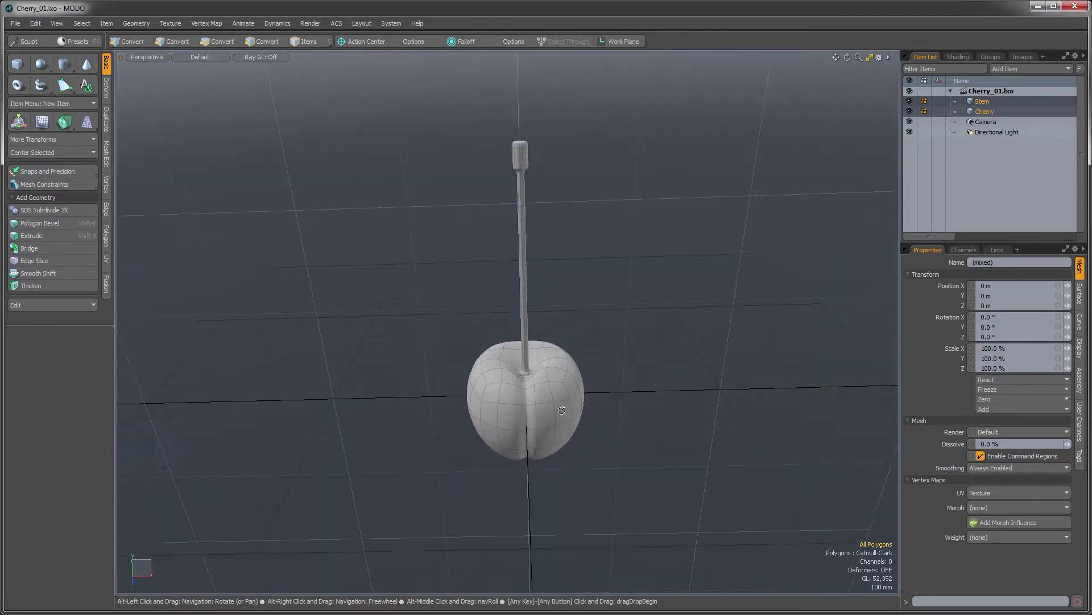
# Make Cherry the only selected mesh item and switch to the UVEdit layout.
pyautogui.click(985, 112)
pyautogui.keyDown('alt'); pyautogui.moveTo(648, 336); pyautogui.dragTo(621, 296); pyautogui.keyUp('alt')
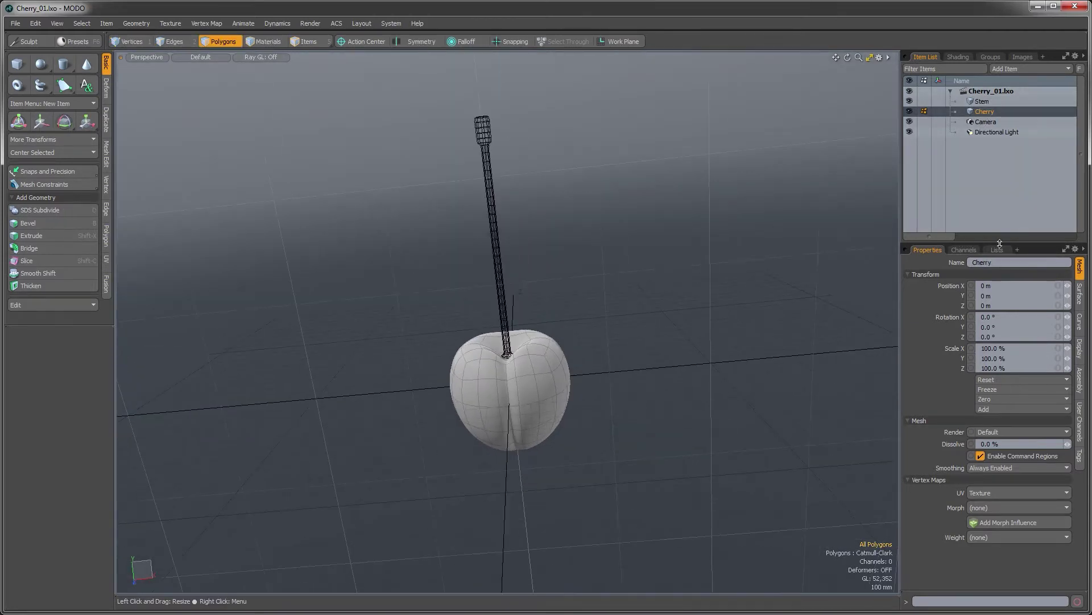
pyautogui.moveTo(999, 244); pyautogui.dragTo(1000, 198)
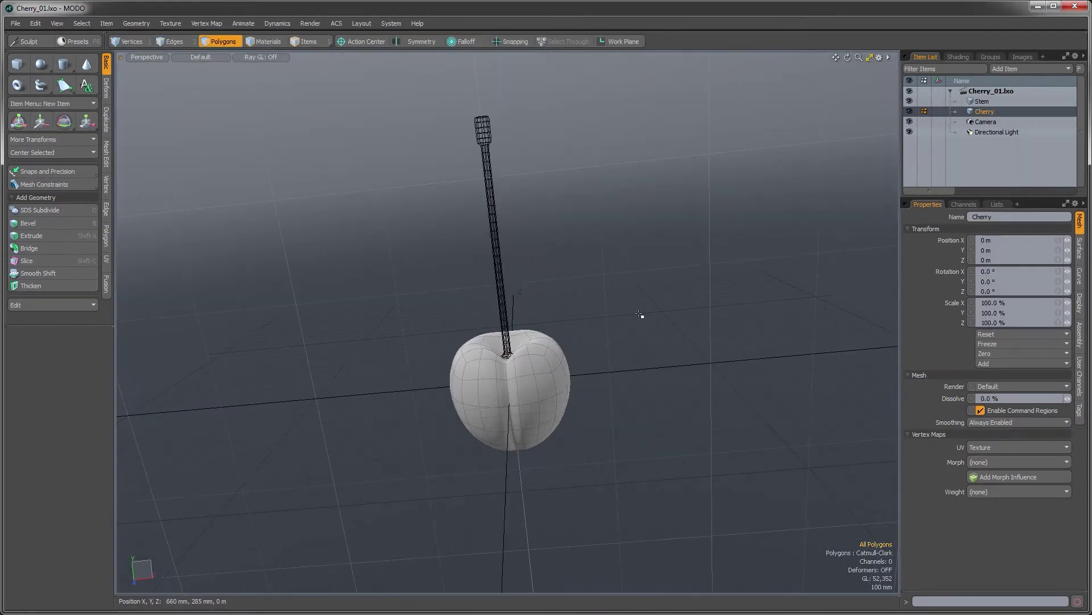
pyautogui.hotkey('ctrl', 'Tab')
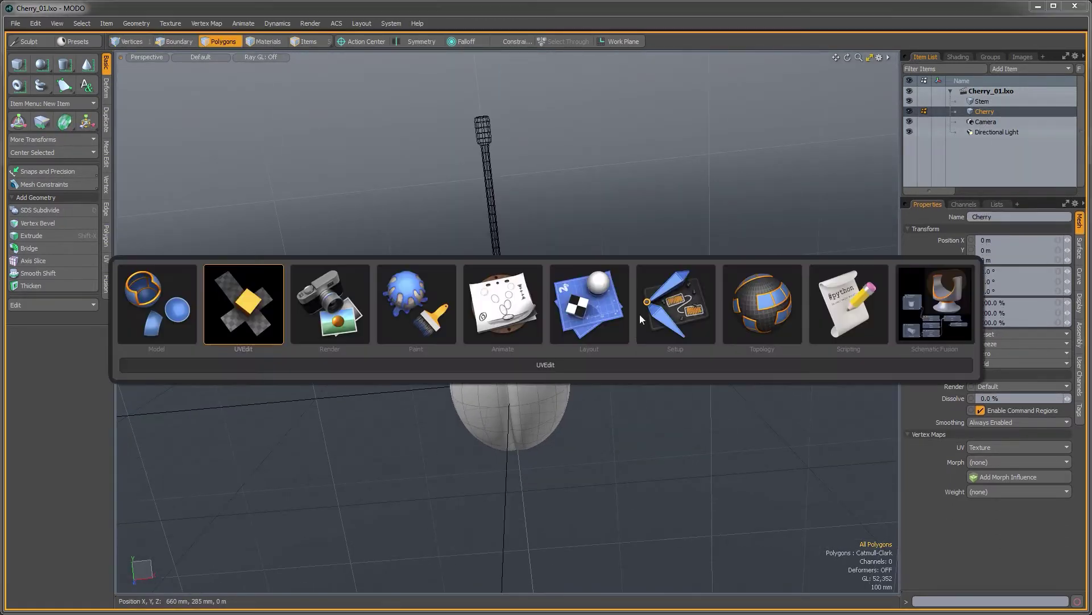
pyautogui.click(254, 294)
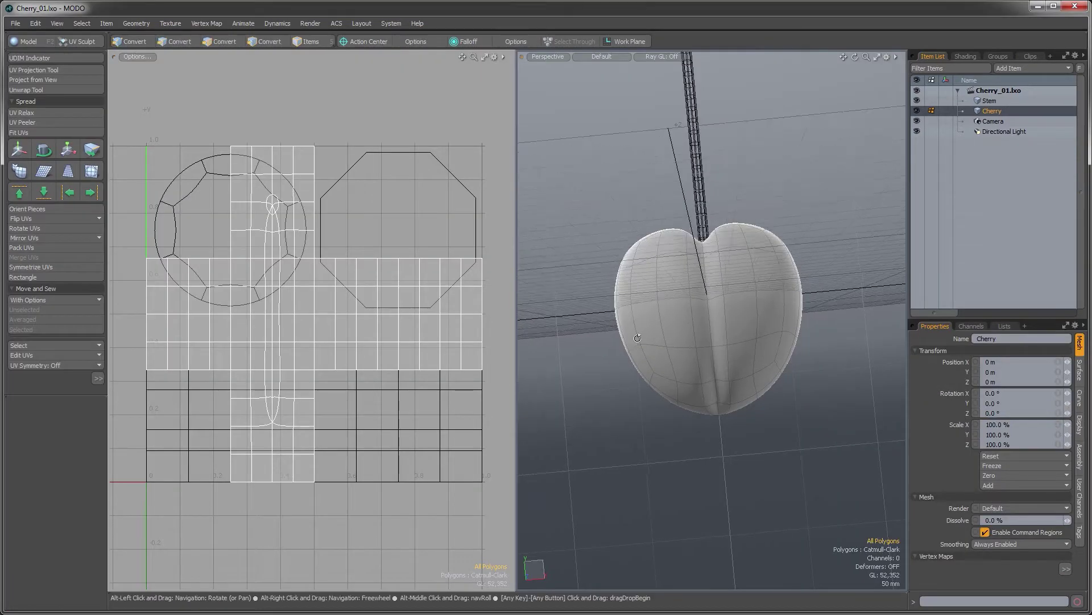
pyautogui.keyDown('alt'); pyautogui.moveTo(637, 338); pyautogui.dragTo(734, 289); pyautogui.keyUp('alt')
pyautogui.keyDown('alt'); pyautogui.keyDown('shift'); pyautogui.moveTo(735, 289); pyautogui.dragTo(731, 329); pyautogui.keyUp('shift'); pyautogui.keyUp('alt')
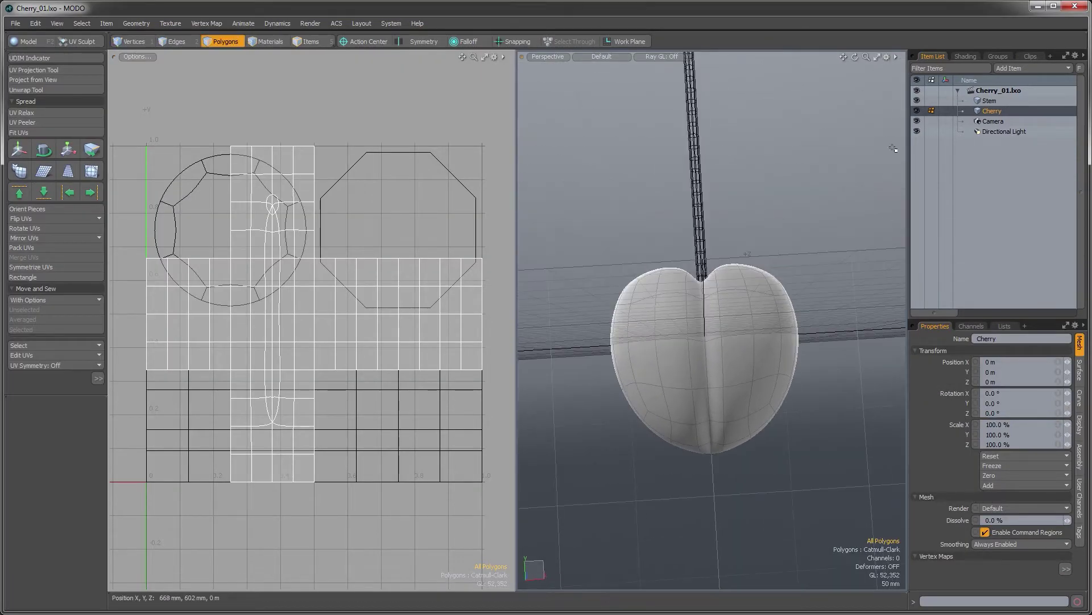
# Hide the Stem item and inspect the cherry's existing cross-shaped UV layout.
pyautogui.click(917, 100)
pyautogui.keyDown('ctrl'); pyautogui.keyDown('alt'); pyautogui.moveTo(634, 340); pyautogui.dragTo(800, 386); pyautogui.keyUp('alt'); pyautogui.keyUp('ctrl')
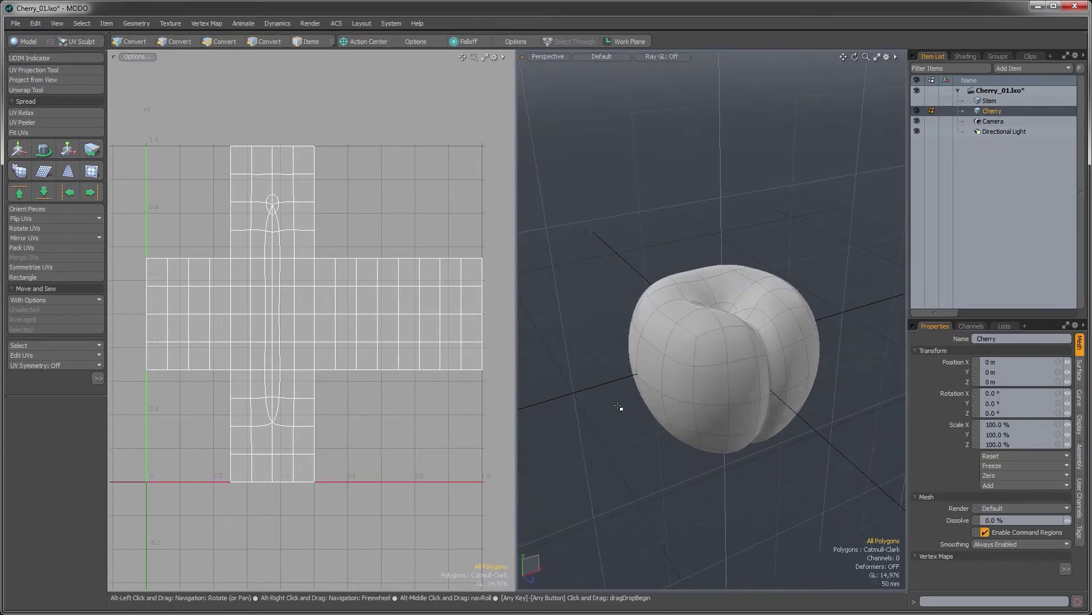
pyautogui.doubleClick(281, 245)
pyautogui.keyDown('alt'); pyautogui.moveTo(655, 314); pyautogui.dragTo(751, 302); pyautogui.keyUp('alt')
pyautogui.click(738, 238)
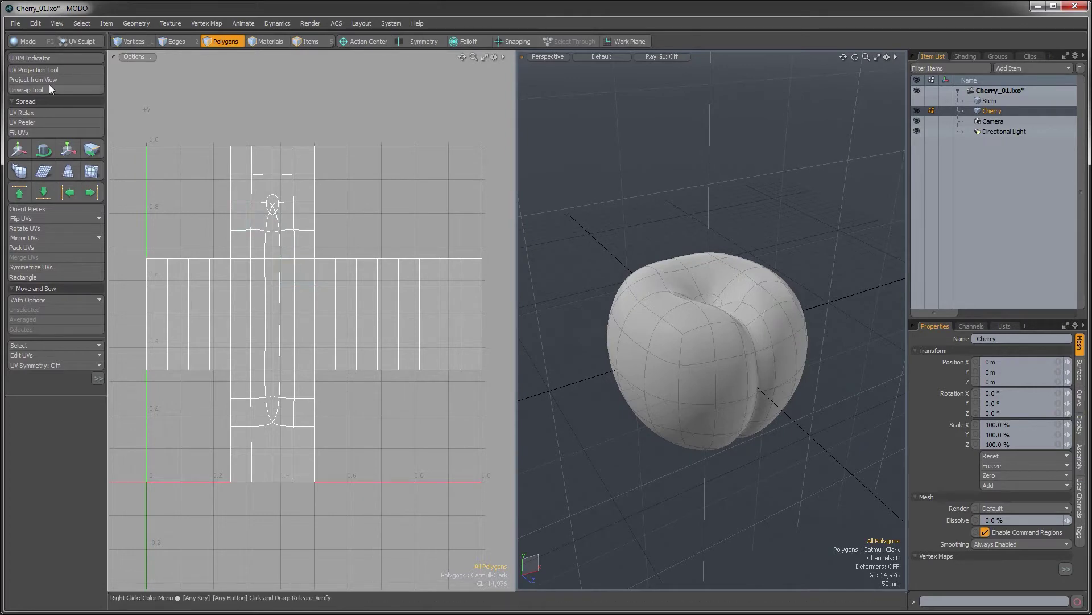
# Project new UVs onto the cherry with the UV Projection Tool, using the Spherical projection along the Y axis.
pyautogui.click(53, 70)
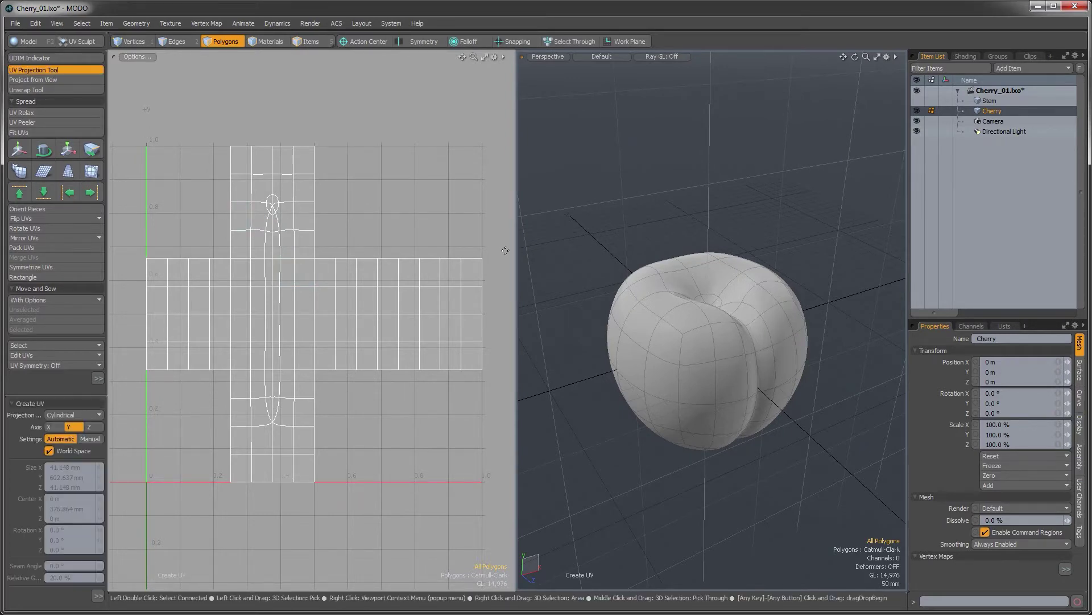
pyautogui.click(669, 325)
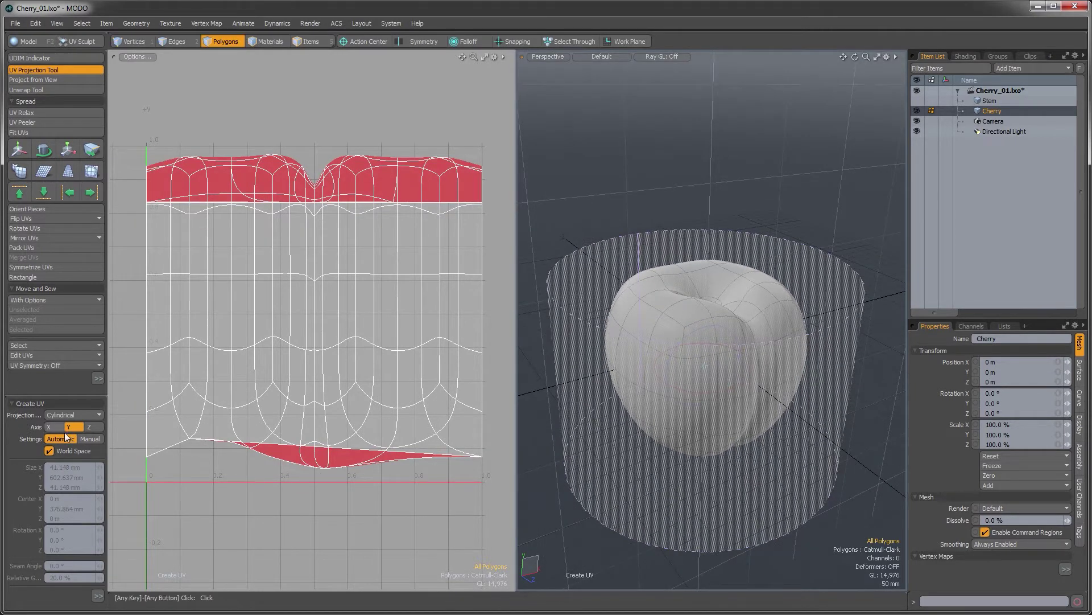
pyautogui.click(75, 415)
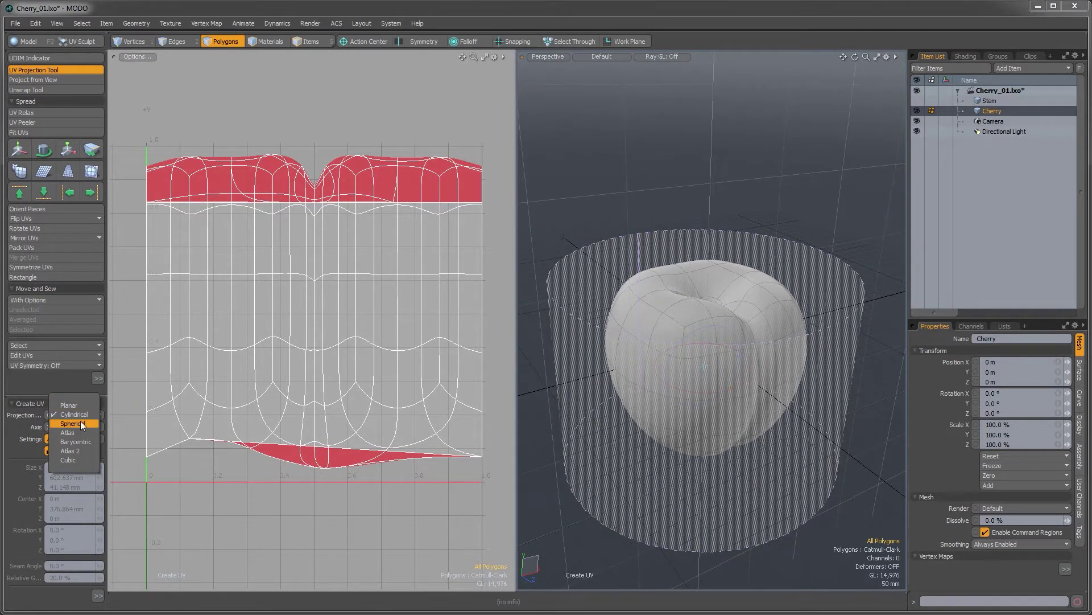
pyautogui.click(80, 423)
pyautogui.keyDown('alt'); pyautogui.moveTo(622, 358); pyautogui.dragTo(769, 347); pyautogui.keyUp('alt')
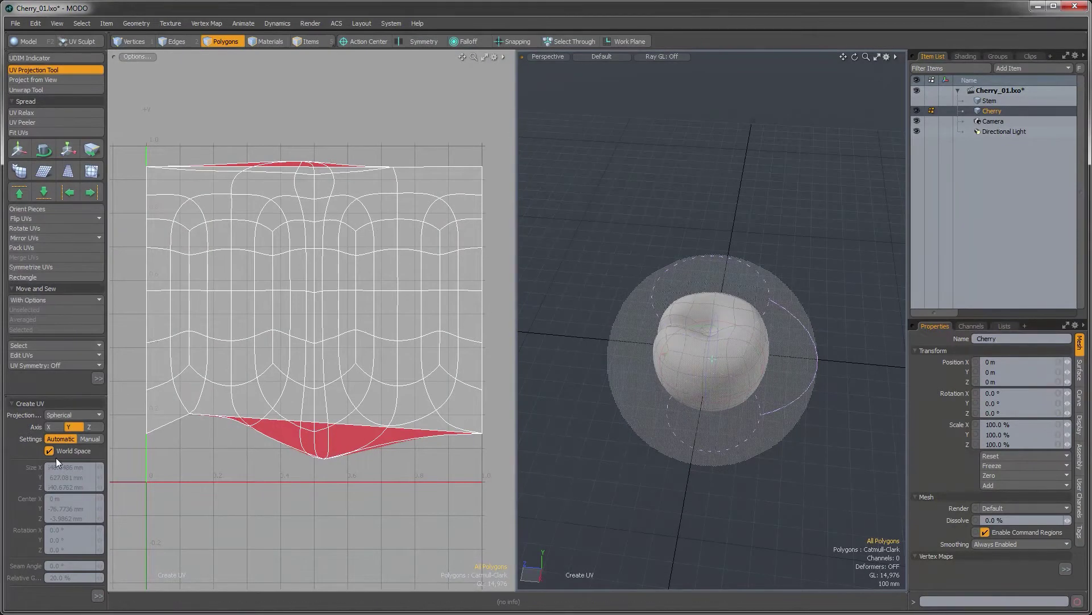
# Switch the UV projection settings to Manual and set the projection's Y rotation to 180° to move the seam around the cherry.
pyautogui.click(85, 437)
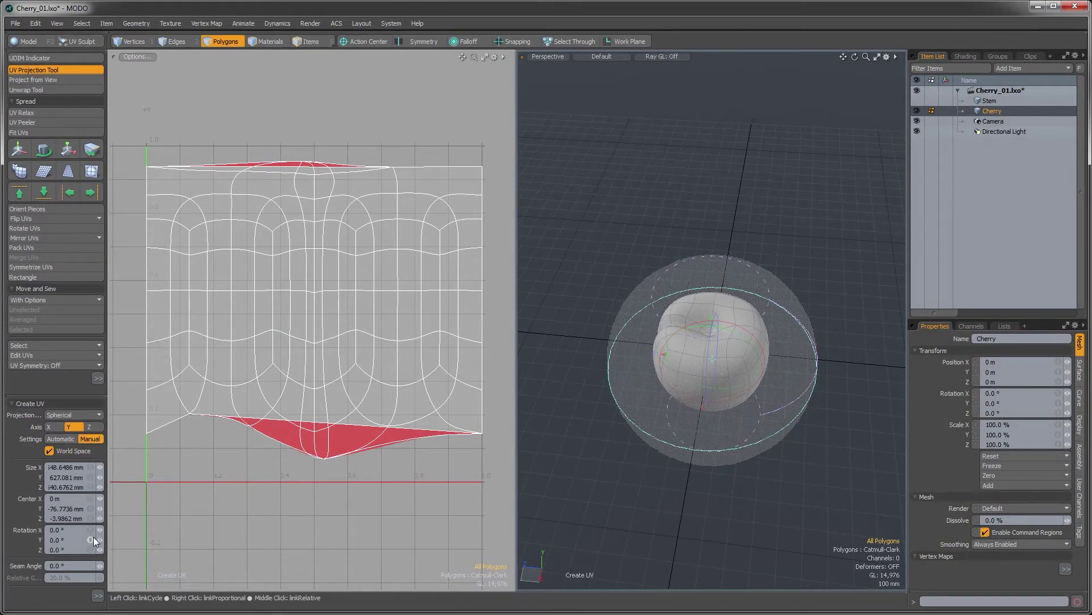
pyautogui.write('1')
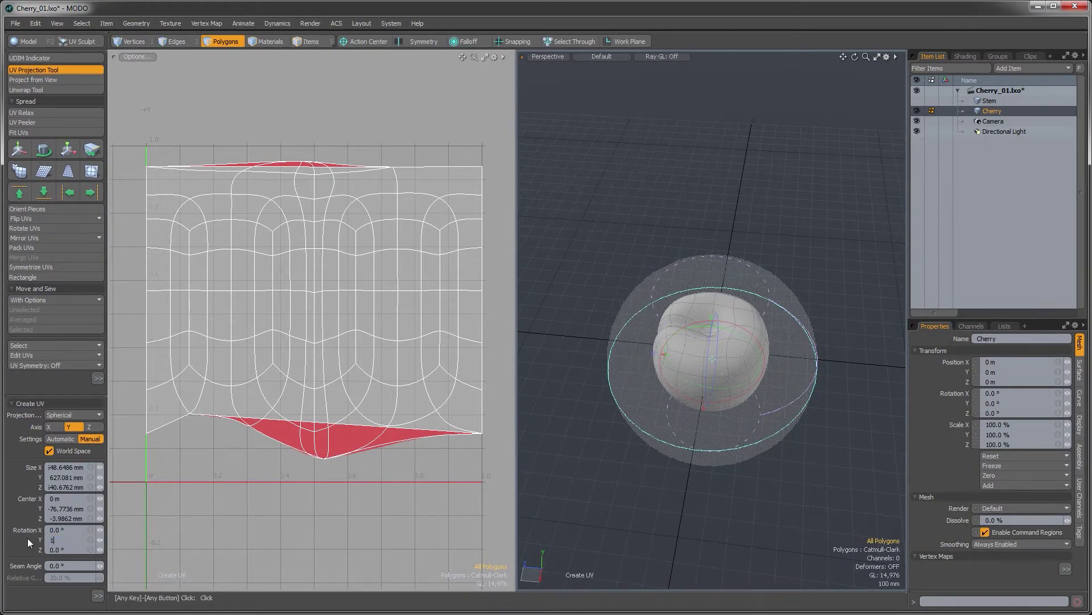
pyautogui.write('80')
pyautogui.press('Tab')
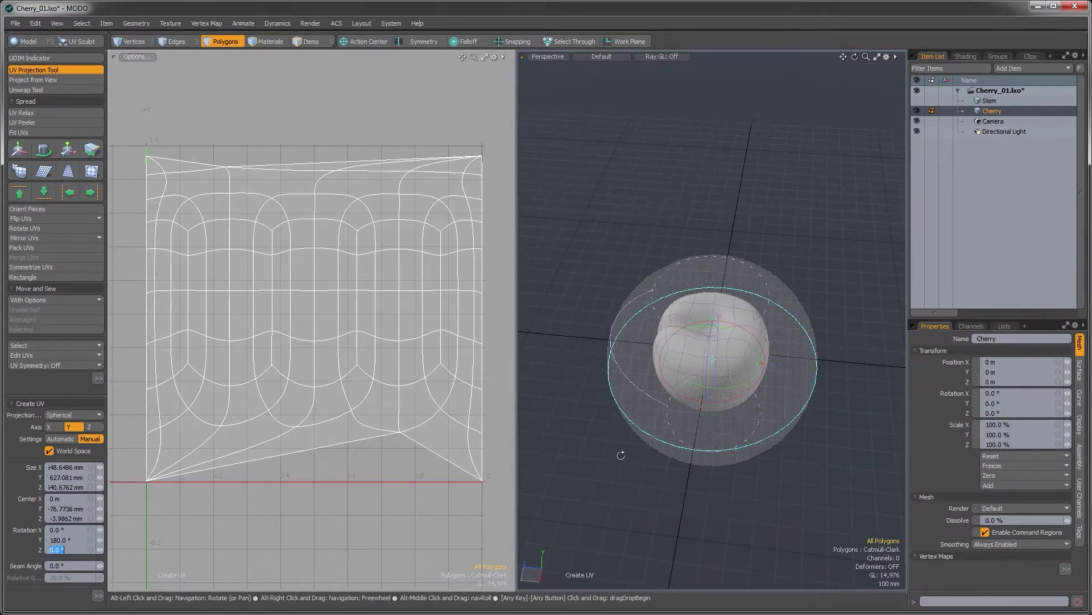
pyautogui.keyDown('alt'); pyautogui.moveTo(621, 455); pyautogui.dragTo(721, 420); pyautogui.keyUp('alt')
pyautogui.keyDown('alt'); pyautogui.moveTo(722, 326); pyautogui.dragTo(740, 273); pyautogui.keyUp('alt')
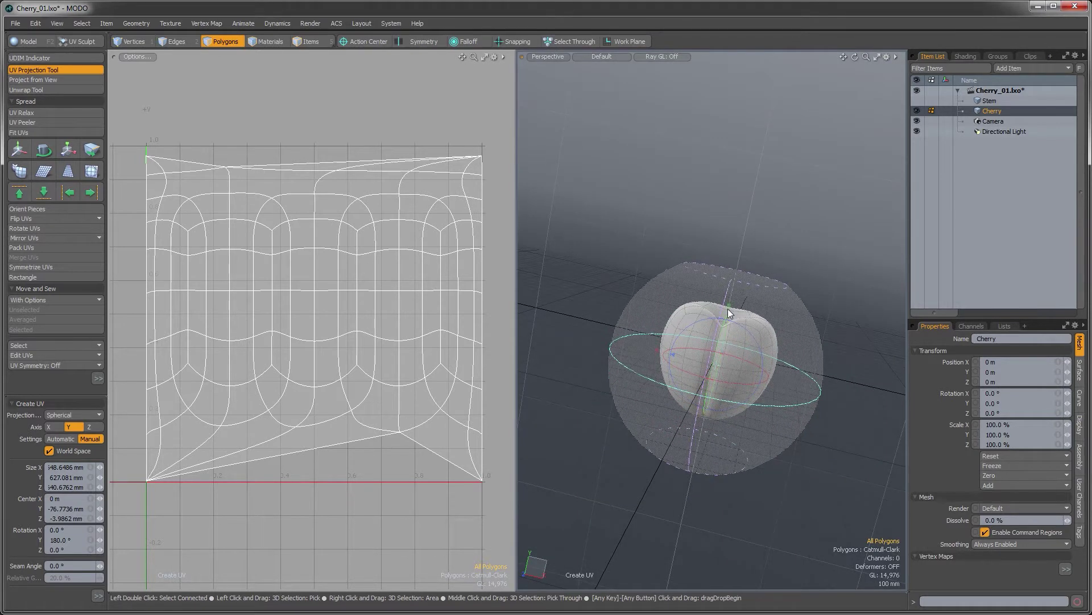
# Drop the UV Projection Tool and examine which cherry polygons form the stretched triangles along the lower edge of the UV layout.
pyautogui.keyDown('ctrl'); pyautogui.keyDown('alt'); pyautogui.moveTo(759, 379); pyautogui.dragTo(781, 364); pyautogui.keyUp('alt'); pyautogui.keyUp('ctrl')
pyautogui.moveTo(734, 318)
pyautogui.keyDown('alt'); pyautogui.mouseDown()
pyautogui.moveTo(715, 361)
pyautogui.moveTo(721, 310)
pyautogui.mouseUp(); pyautogui.keyUp('alt')
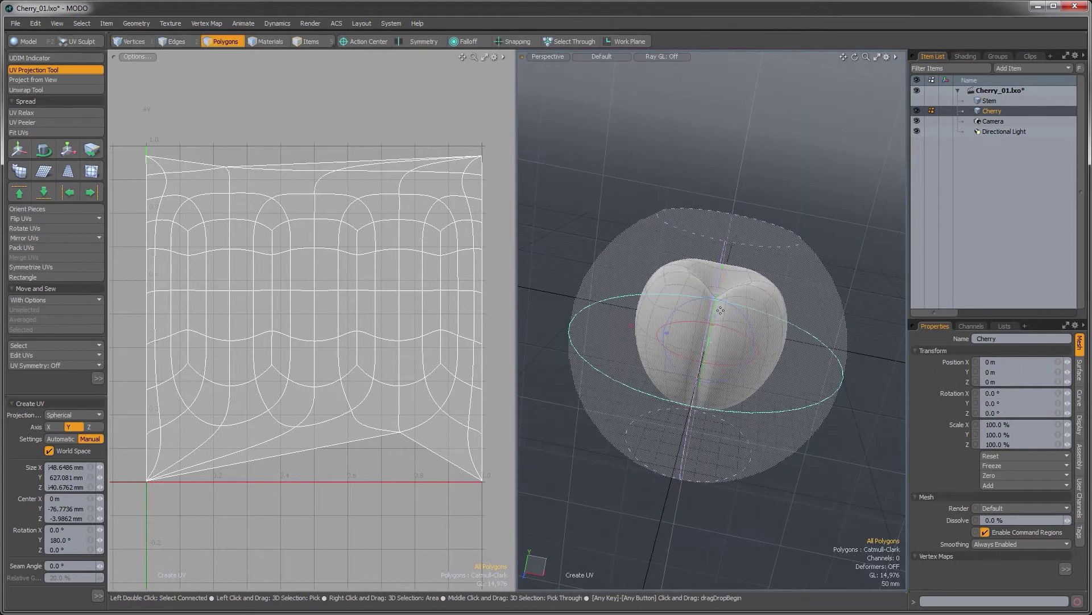
pyautogui.press('space')
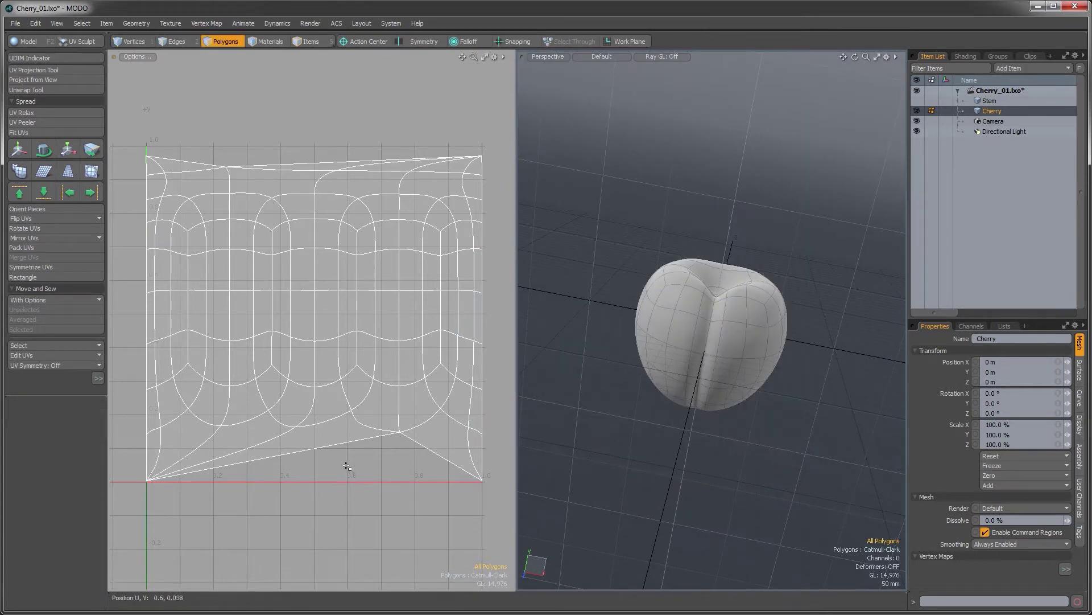
pyautogui.moveTo(346, 466)
pyautogui.mouseDown()
pyautogui.moveTo(317, 440)
pyautogui.moveTo(158, 452)
pyautogui.mouseUp()
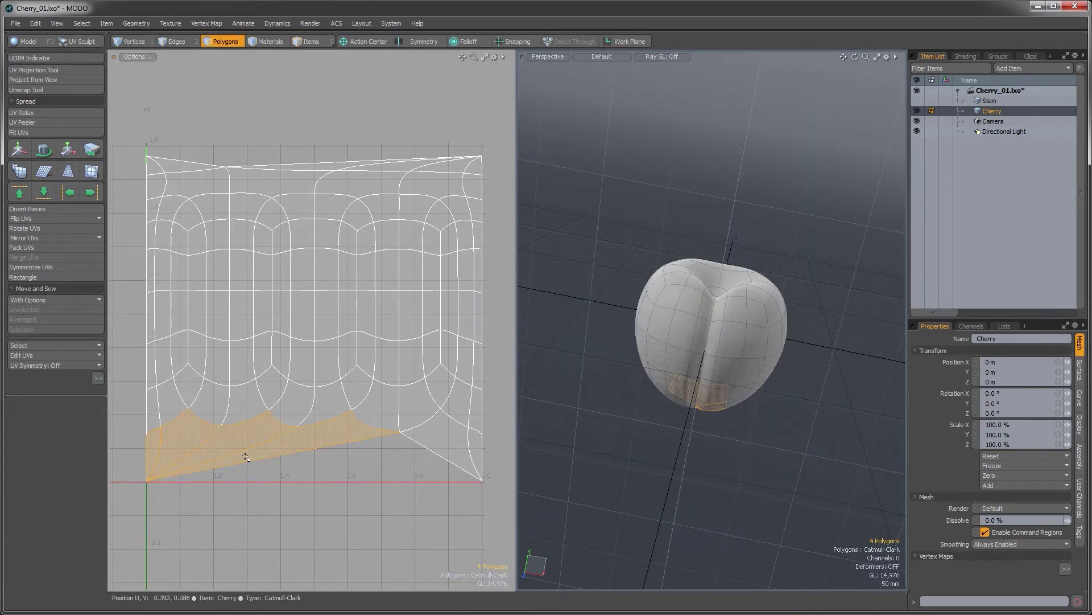
pyautogui.moveTo(438, 462); pyautogui.dragTo(495, 460)
pyautogui.moveTo(337, 480)
pyautogui.mouseDown()
pyautogui.moveTo(208, 454)
pyautogui.moveTo(120, 454)
pyautogui.mouseUp()
pyautogui.click(429, 532)
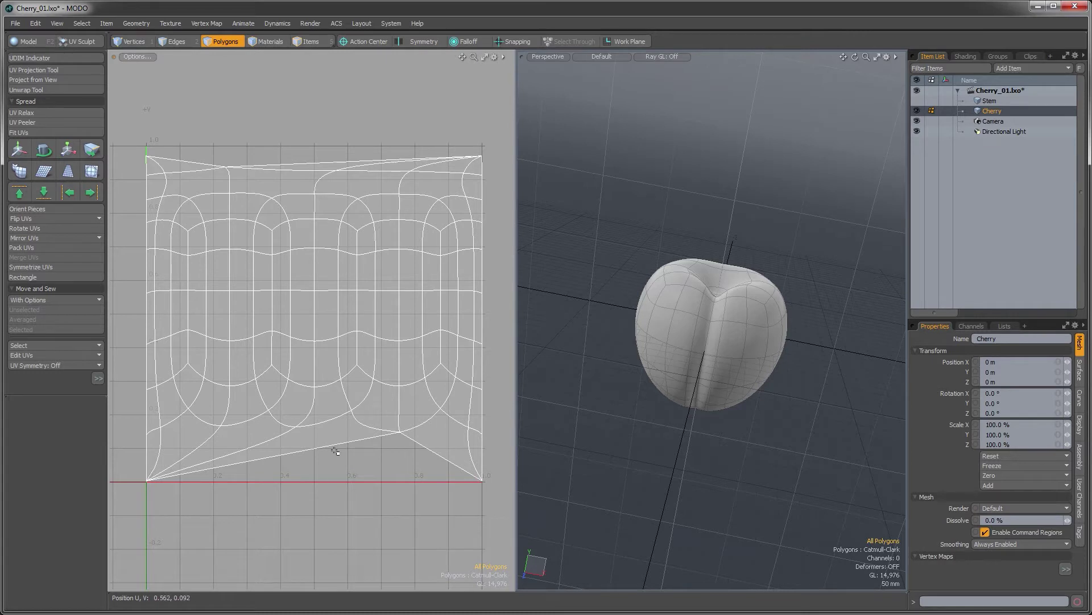
# Using Element Move with Tear Off enabled, shift the pole corner of the third lower-edge polygon by about U 0.634, V 0.004, centring it below its polygon.
pyautogui.click(281, 446)
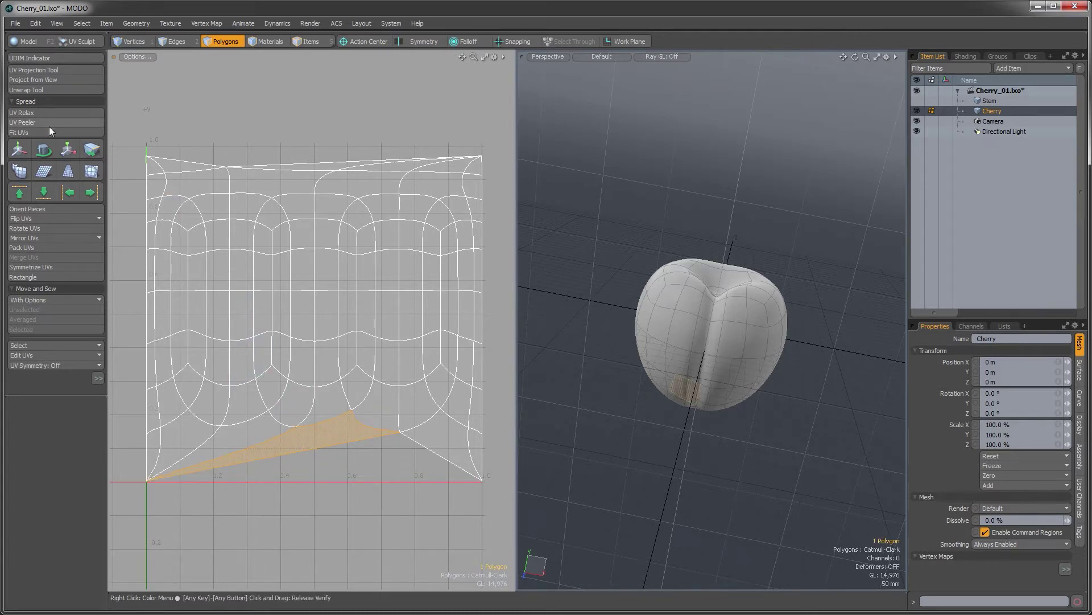
pyautogui.click(29, 42)
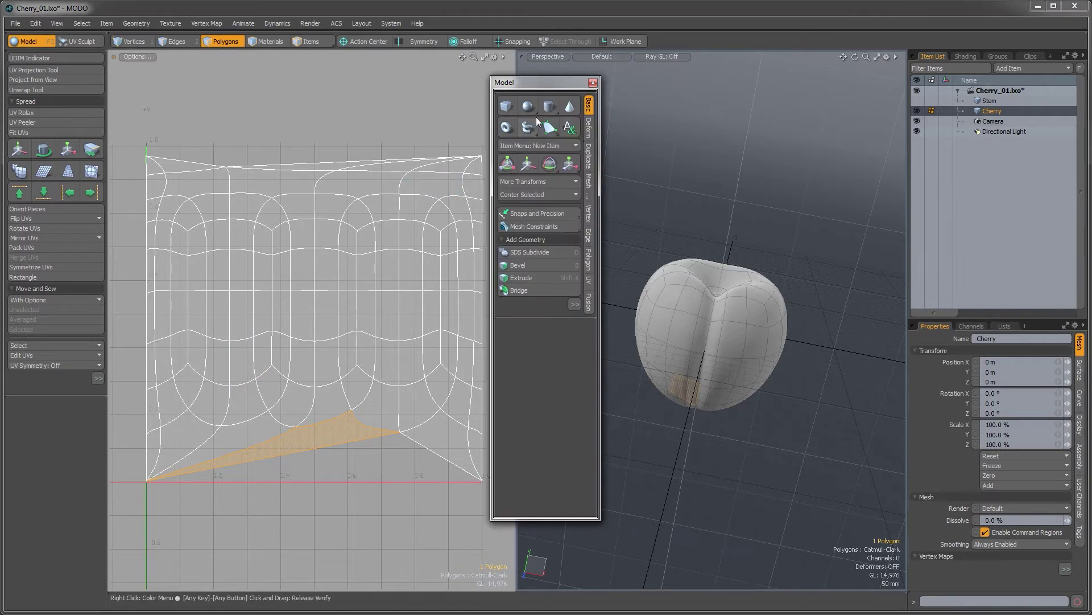
pyautogui.click(590, 134)
pyautogui.click(531, 104)
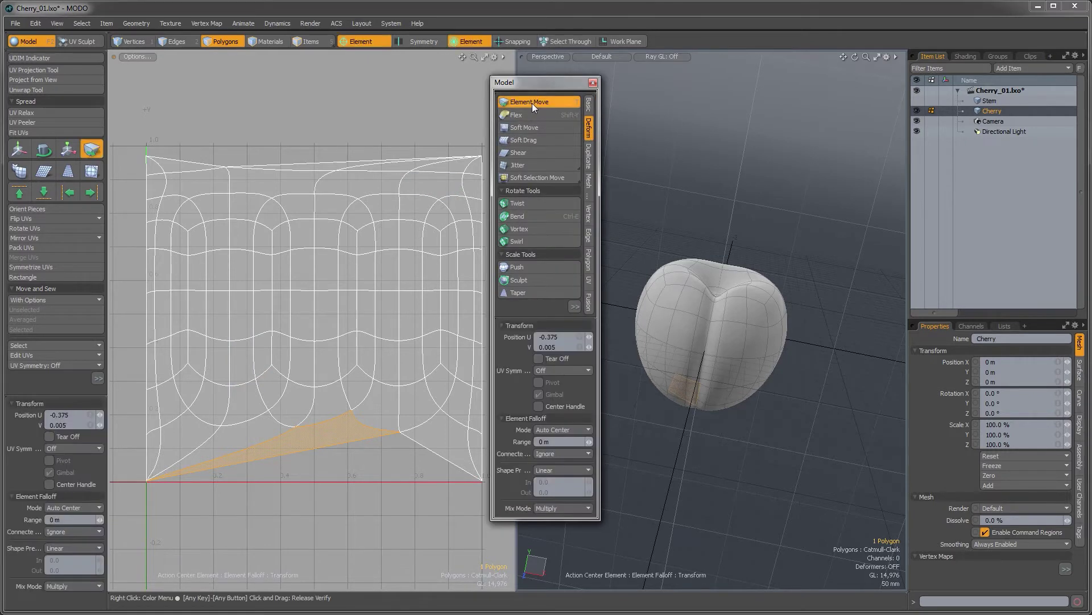
pyautogui.moveTo(528, 86); pyautogui.dragTo(576, 87)
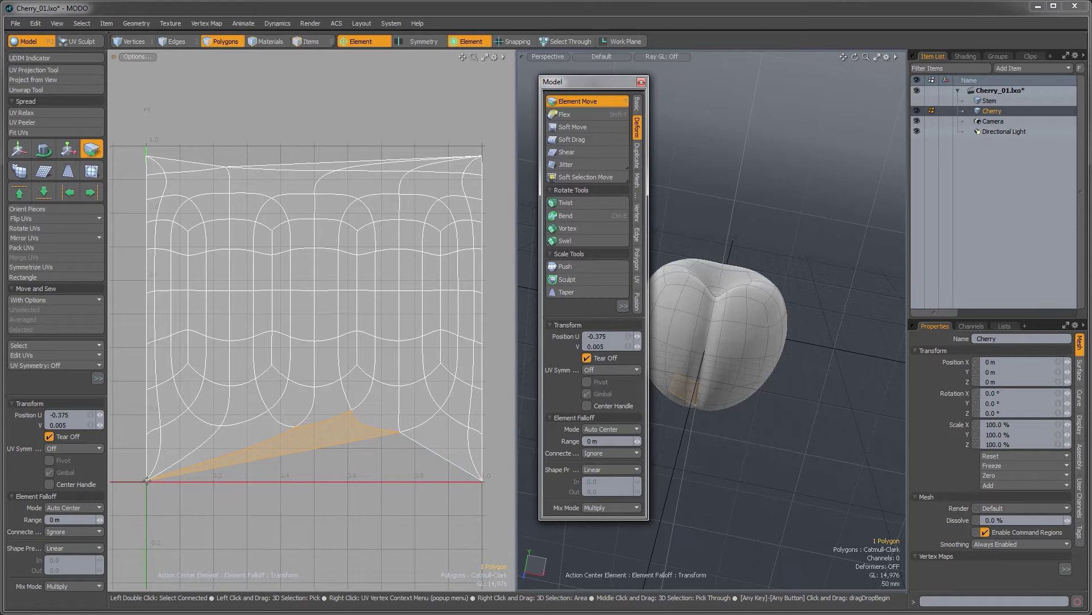
pyautogui.moveTo(147, 480); pyautogui.dragTo(357, 478)
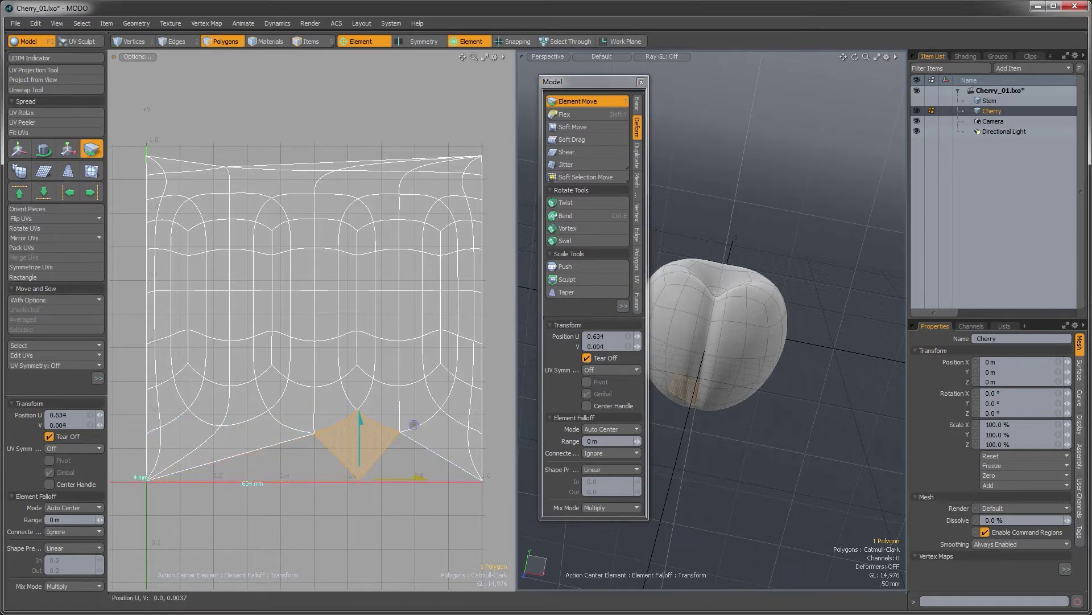
pyautogui.press('space')
# Tear off the pole corner of the second lower-edge polygon and move it by about U 0.378, V -0.004 with Element Move.
pyautogui.click(210, 456)
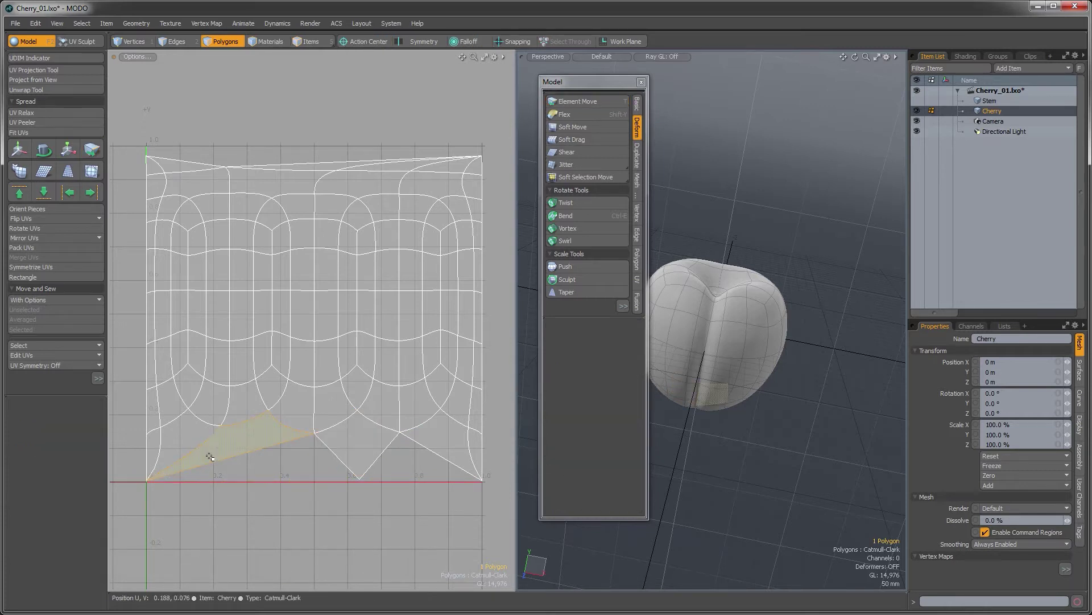
pyautogui.press('t')
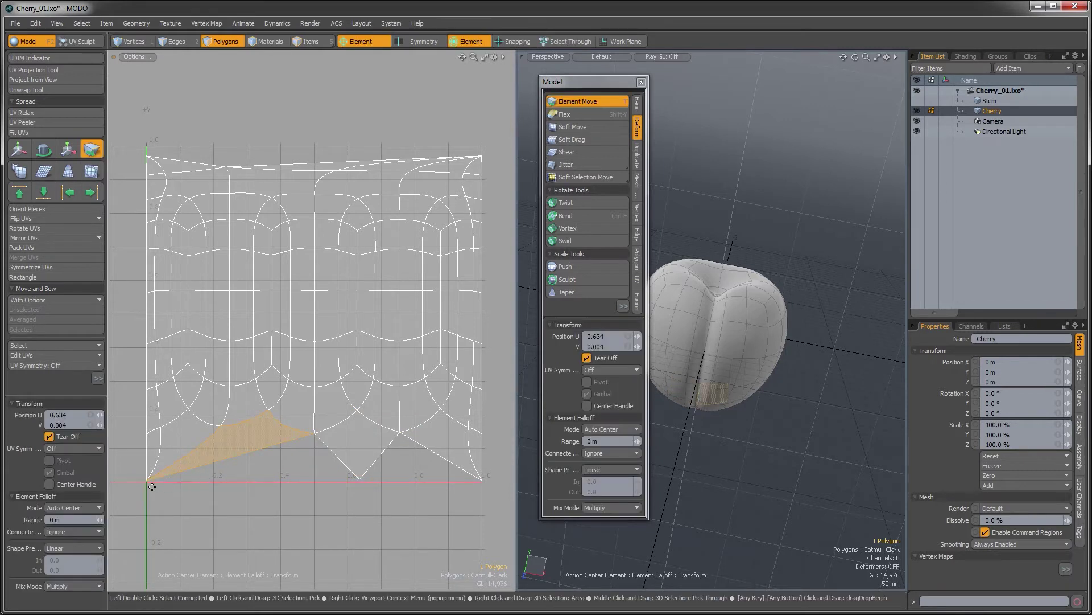
pyautogui.moveTo(146, 480); pyautogui.dragTo(264, 476)
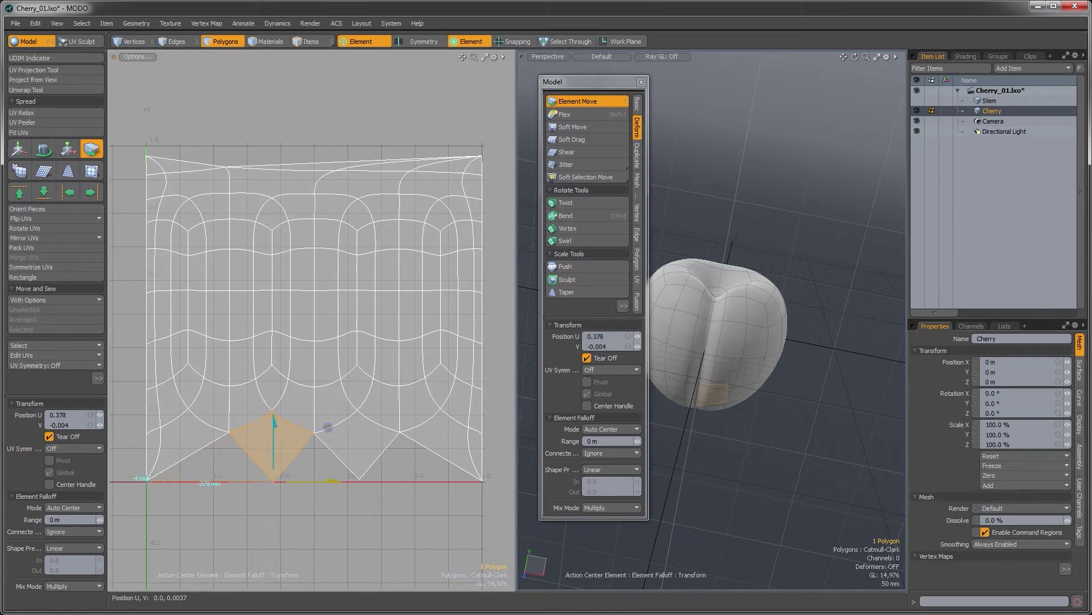
pyautogui.press('space')
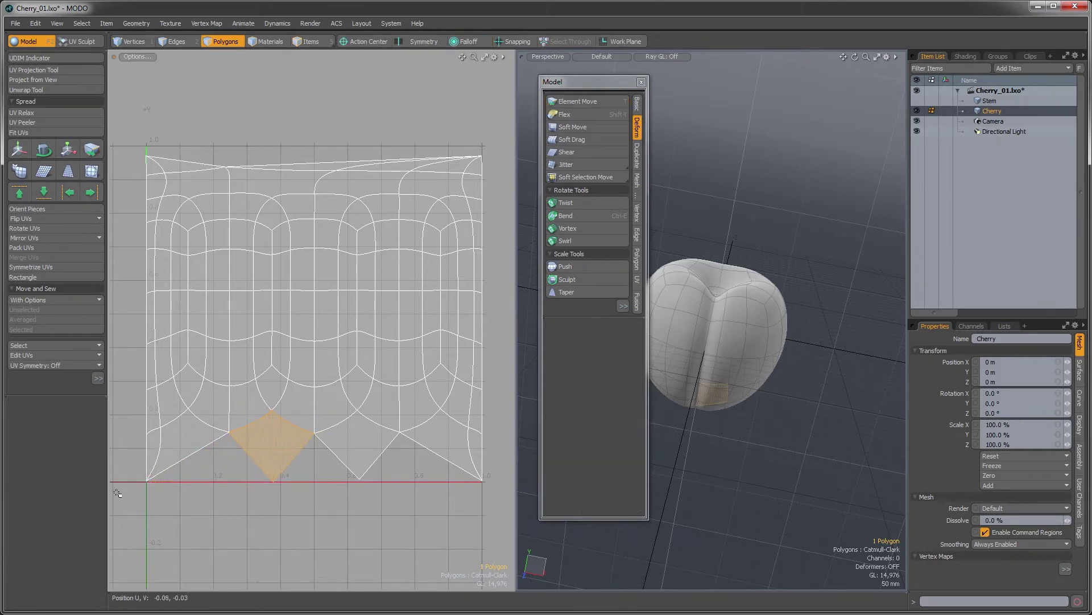
# Tear off the pole corner of the first lower-edge polygon and move it by about U 0.13 with Element Move.
pyautogui.click(167, 465)
pyautogui.press('t')
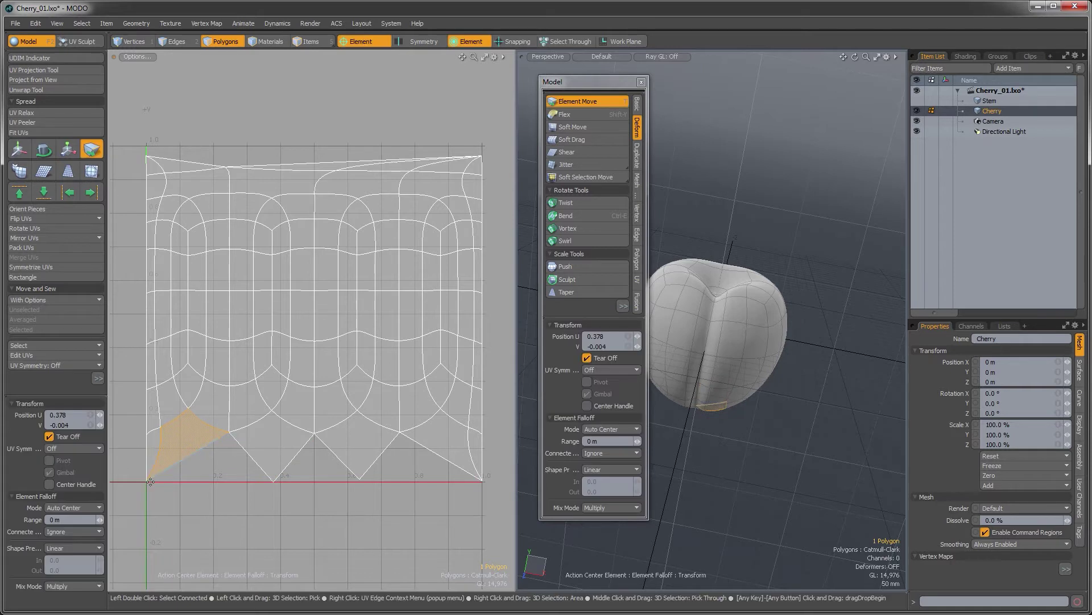
pyautogui.moveTo(147, 480); pyautogui.dragTo(201, 479)
pyautogui.moveTo(256, 425); pyautogui.dragTo(245, 426)
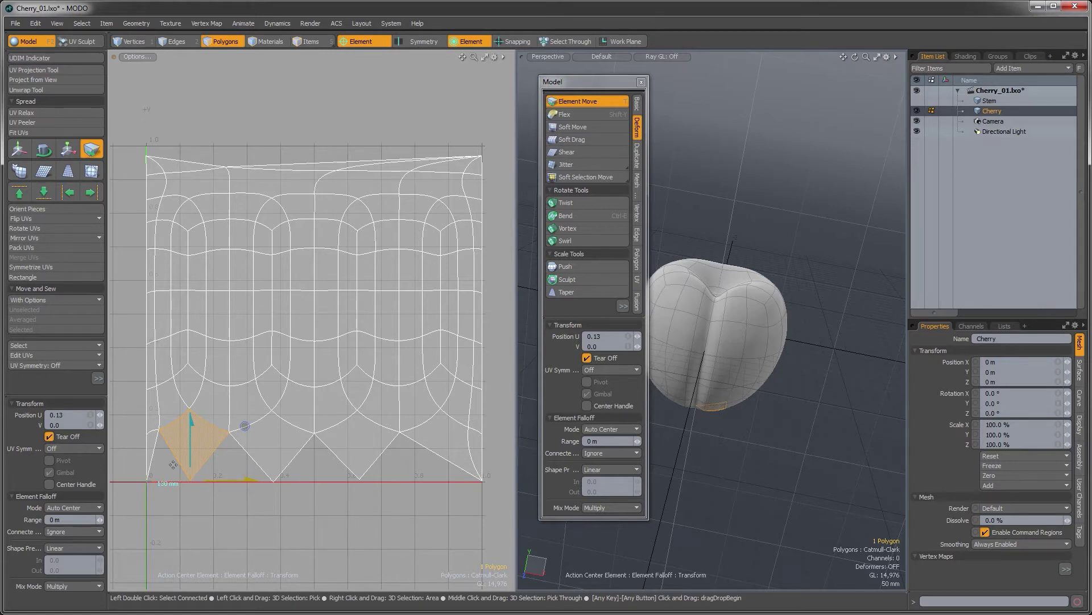
pyautogui.press('space')
# Tear off the pole corner of the last lower-edge polygon, move it by about U -0.14, and clear the selection.
pyautogui.click(437, 461)
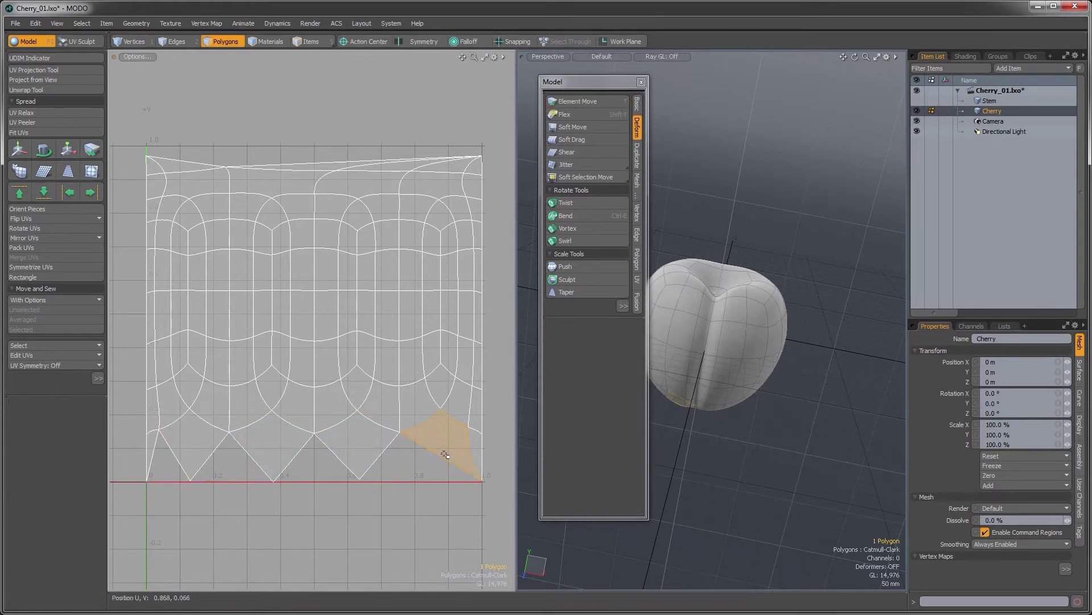
pyautogui.press('t')
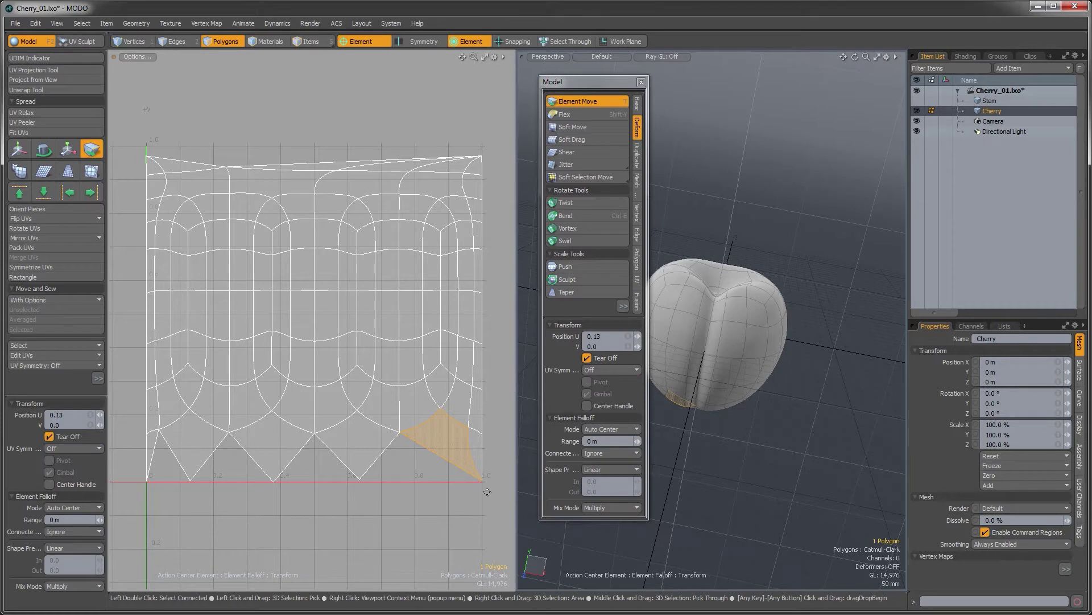
pyautogui.moveTo(483, 481); pyautogui.dragTo(437, 484)
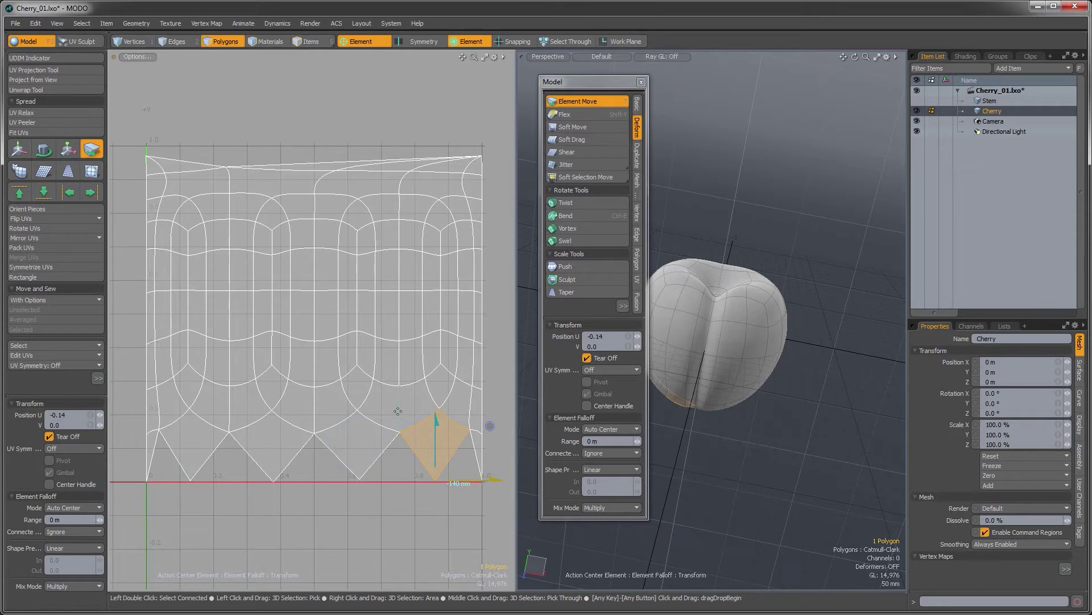
pyautogui.press('space')
pyautogui.click(411, 483)
# Tear off the pole corner of the second upper-edge UV polygon and move it by about U -0.614, V 0.022.
pyautogui.keyDown('alt'); pyautogui.keyDown('shift'); pyautogui.moveTo(410, 456); pyautogui.dragTo(395, 516); pyautogui.keyUp('shift'); pyautogui.keyUp('alt')
pyautogui.keyDown('alt'); pyautogui.keyDown('shift'); pyautogui.moveTo(345, 253); pyautogui.dragTo(385, 238); pyautogui.keyUp('shift'); pyautogui.keyUp('alt')
pyautogui.click(352, 204)
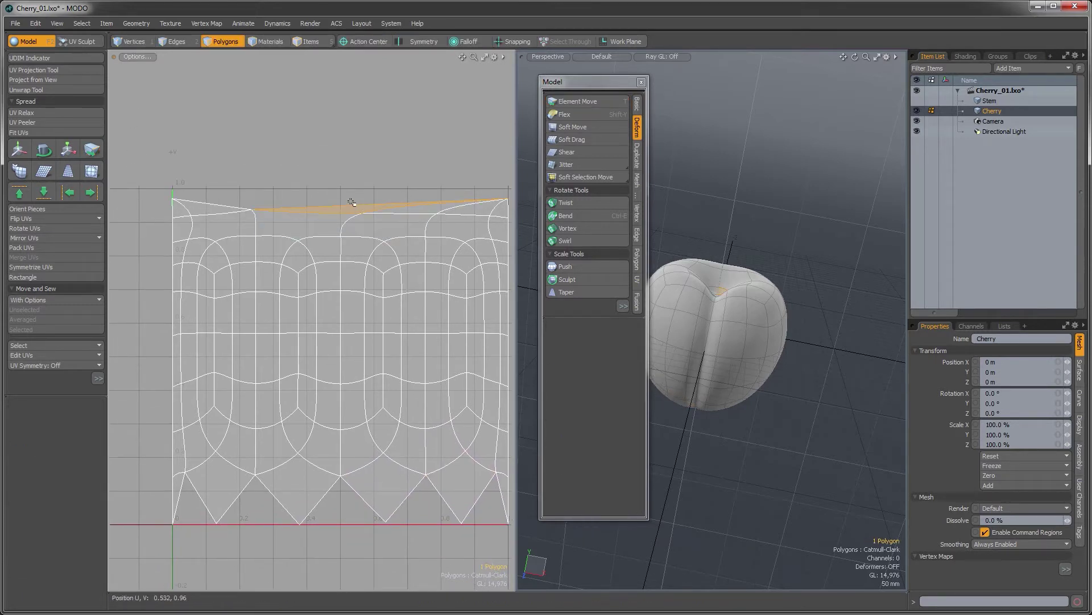
pyautogui.press('t')
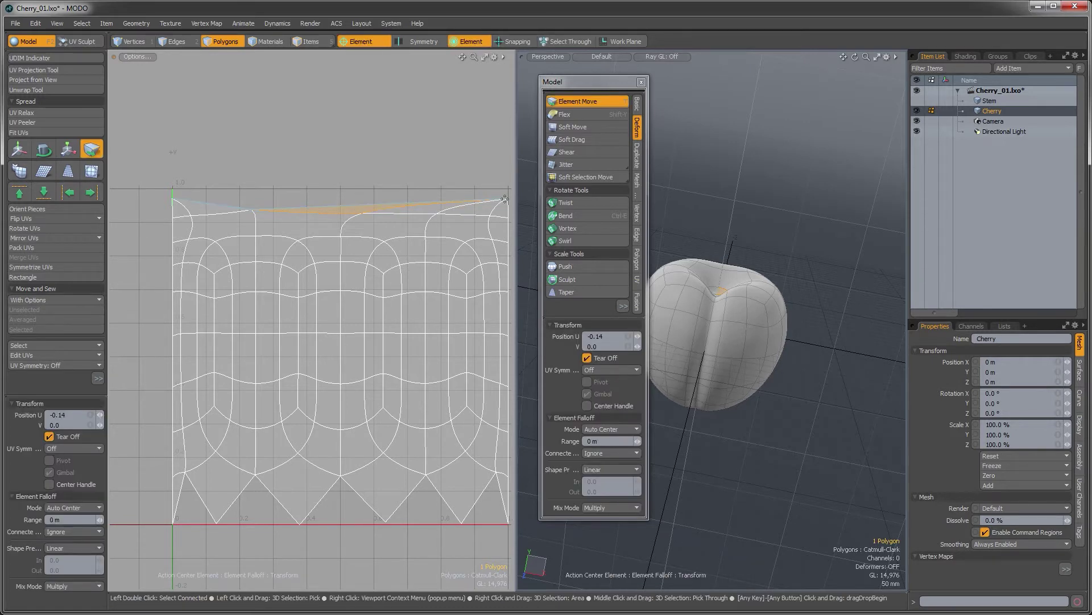
pyautogui.moveTo(504, 198); pyautogui.dragTo(356, 137)
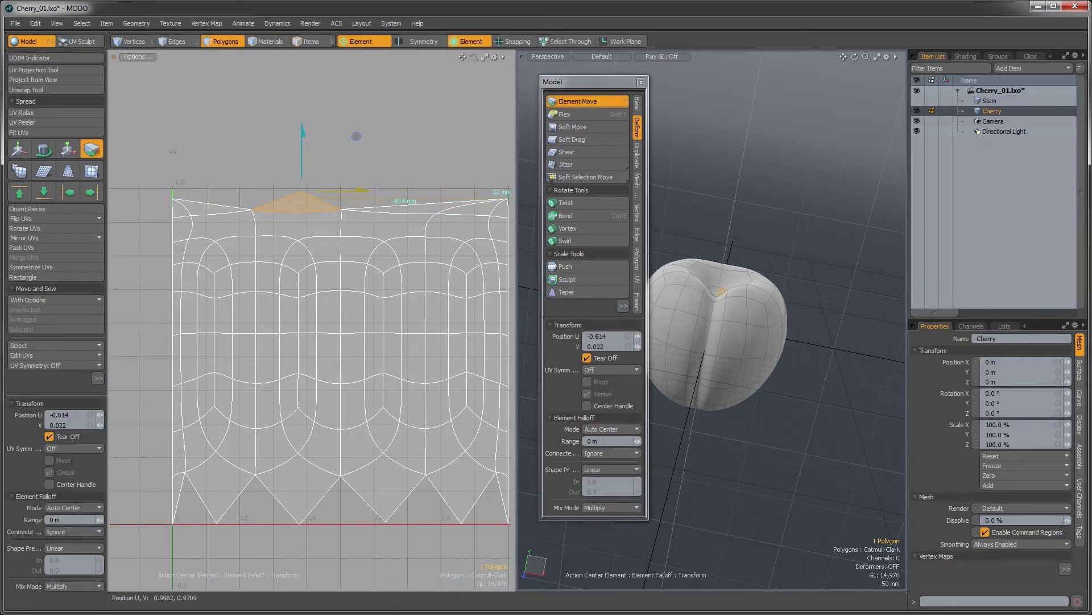
pyautogui.press('q')
# Tear off the pole corner of the third upper-edge UV polygon and move it by about U -0.366, V 0.022.
pyautogui.click(425, 201)
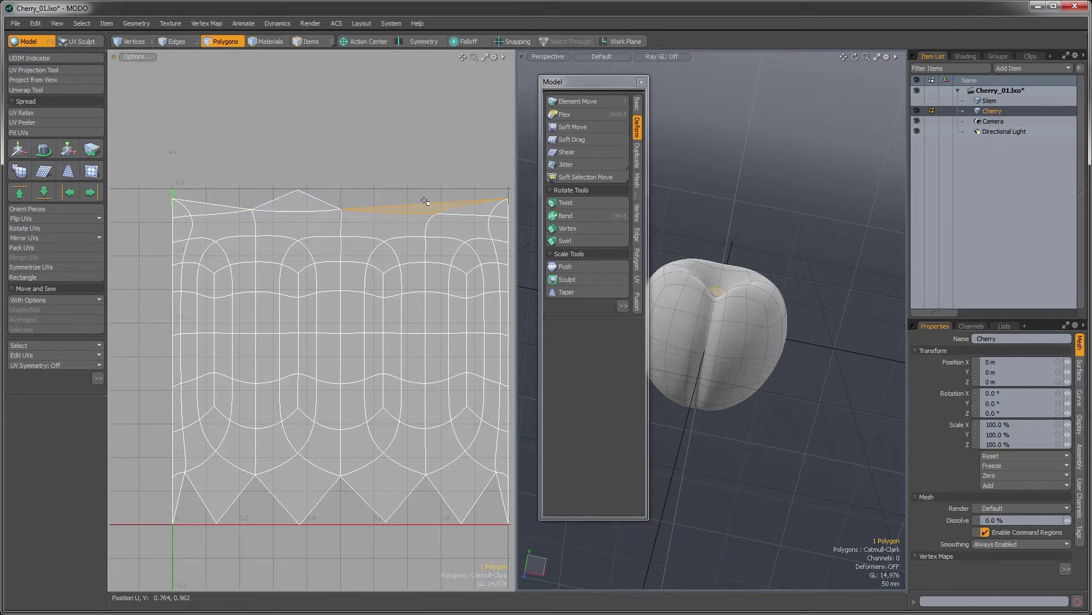
pyautogui.press('t')
pyautogui.moveTo(426, 201); pyautogui.dragTo(456, 197)
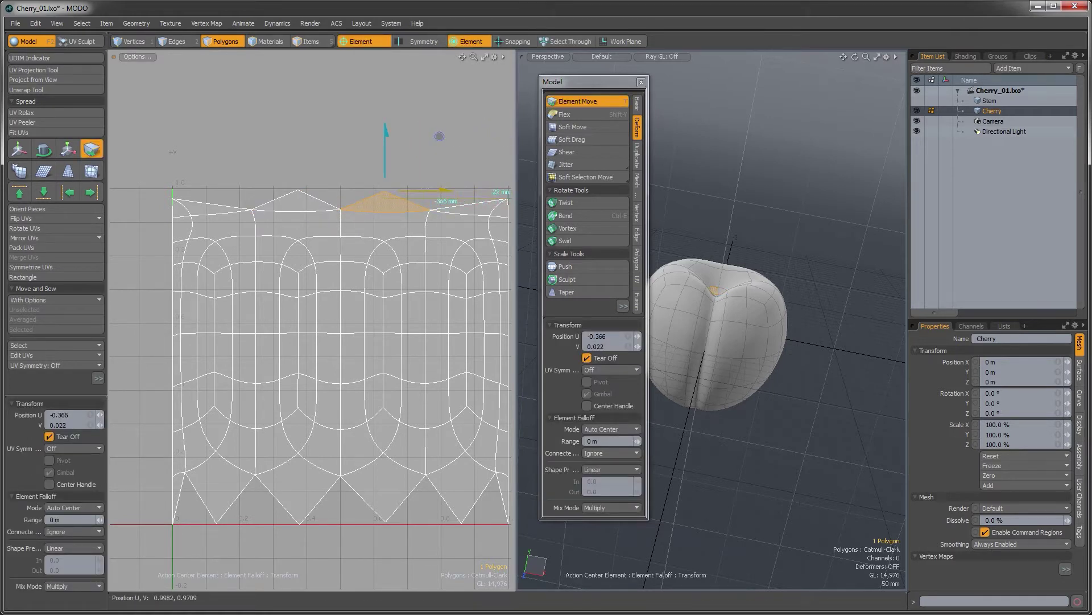
pyautogui.press('q')
# Tear off the pole corner of the last upper-edge UV polygon and move it by about U -0.126, V 0.028.
pyautogui.click(476, 203)
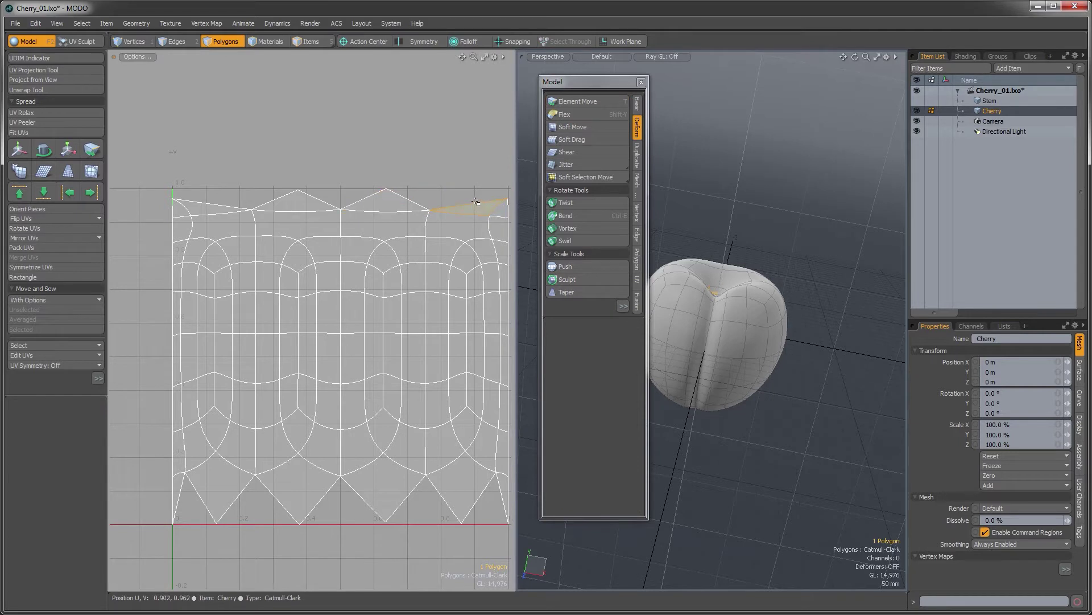
pyautogui.press('t')
pyautogui.moveTo(508, 201); pyautogui.dragTo(466, 197)
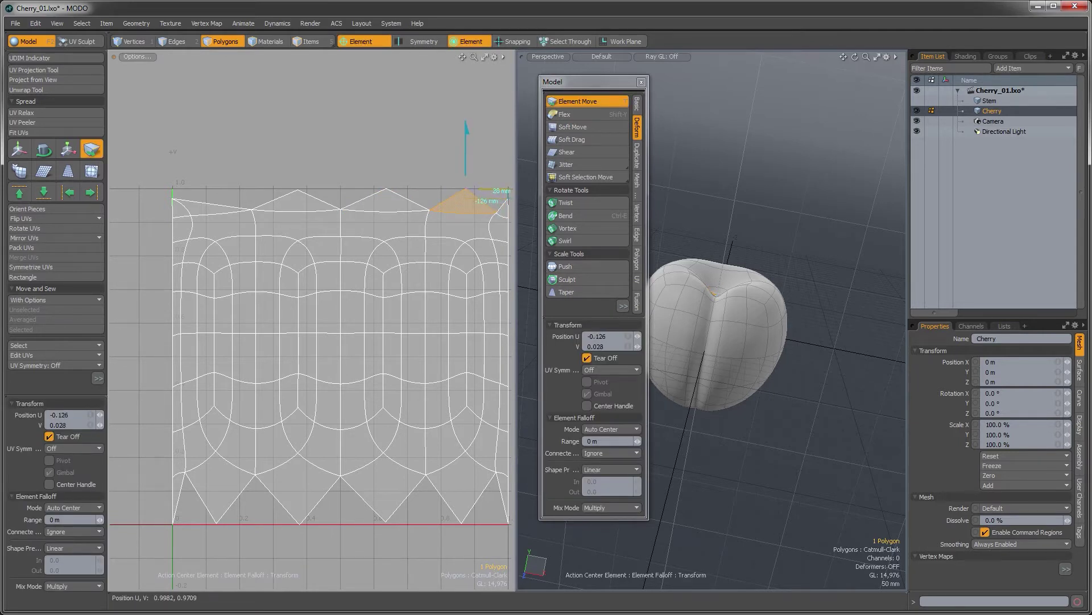
pyautogui.press('q')
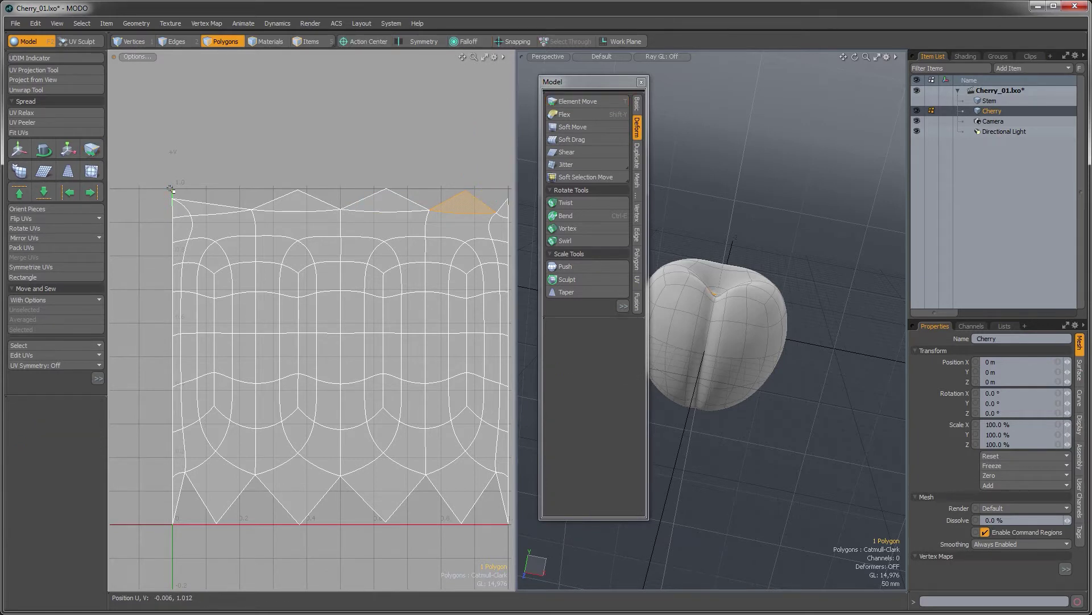
# Tear off the pole corner of the first upper-edge UV polygon and centre it above that polygon with Element Move.
pyautogui.click(194, 205)
pyautogui.press('t')
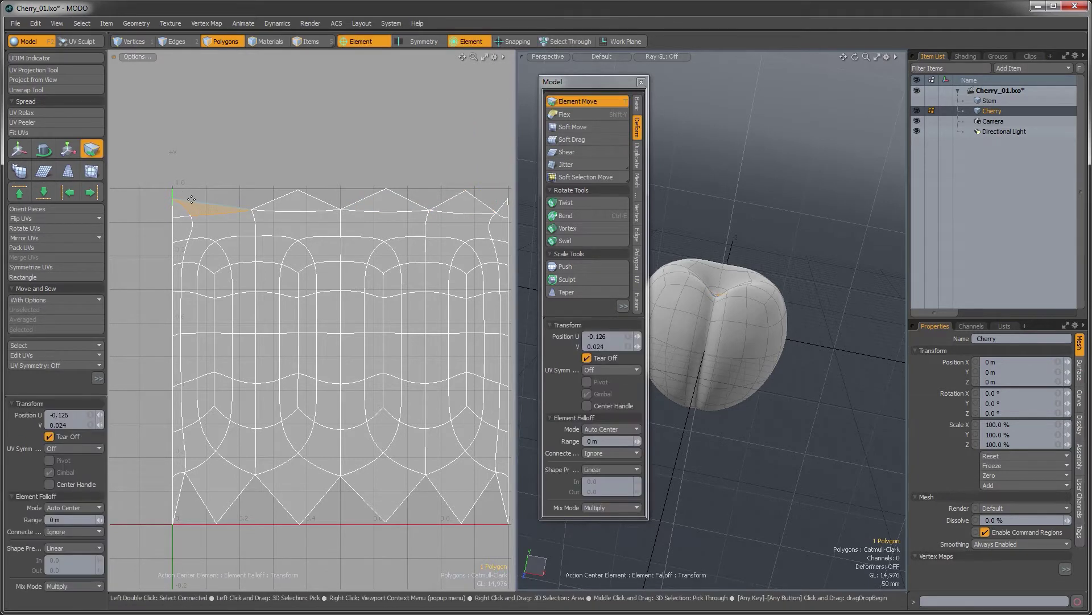
pyautogui.moveTo(173, 196); pyautogui.dragTo(220, 190)
pyautogui.press('space')
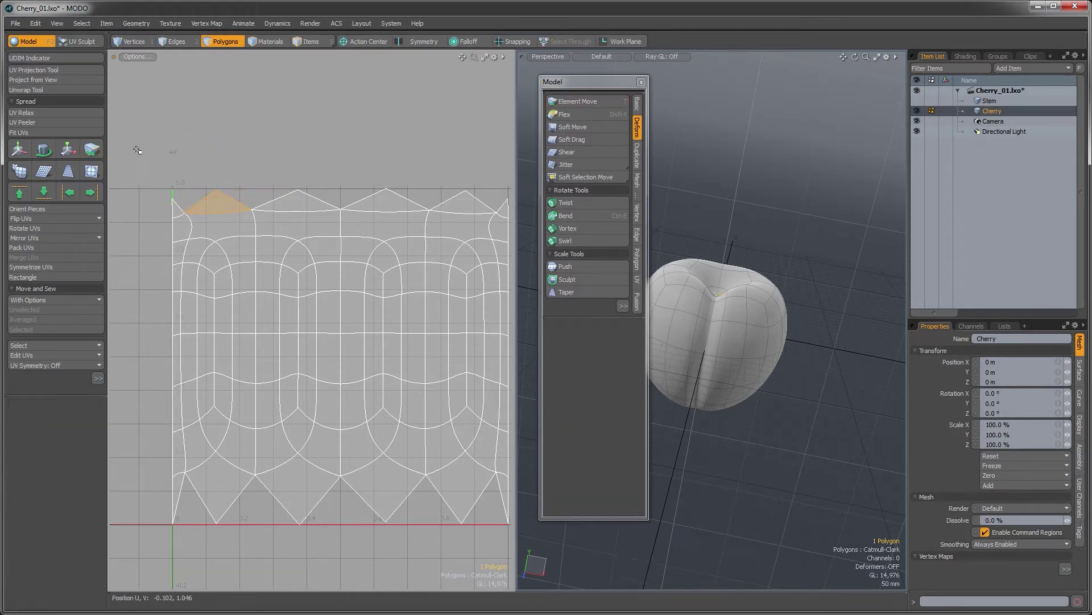
# Select the pole vertices along the upper edge of the UV layout and align them level with the highest one.
pyautogui.press('1')
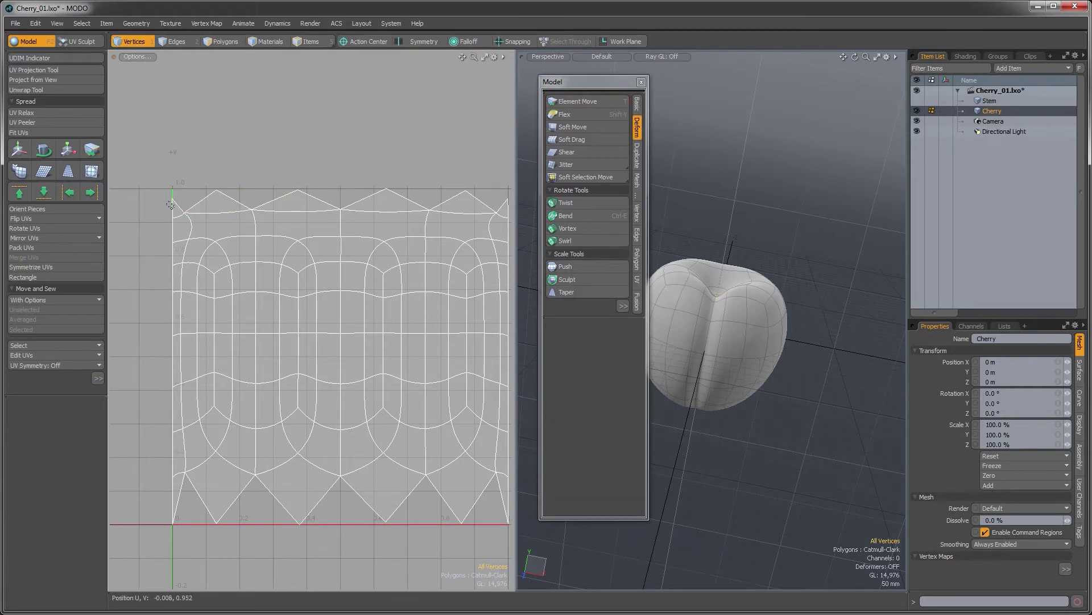
pyautogui.moveTo(172, 203); pyautogui.dragTo(423, 139, button='right')
pyautogui.moveTo(531, 204); pyautogui.dragTo(531, 205, button='right')
pyautogui.click(25, 195)
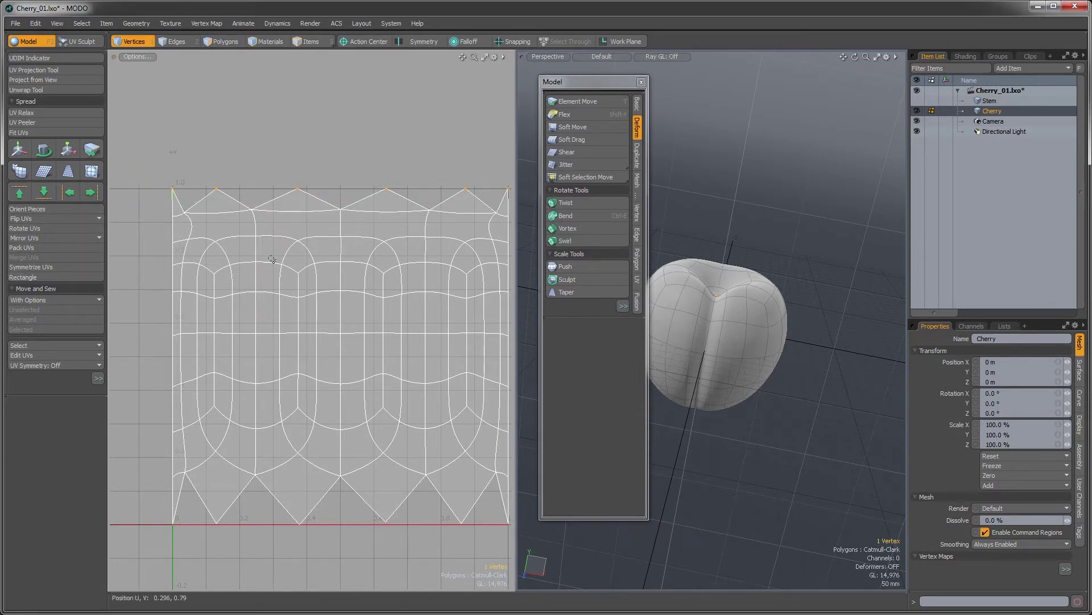
pyautogui.press('w')
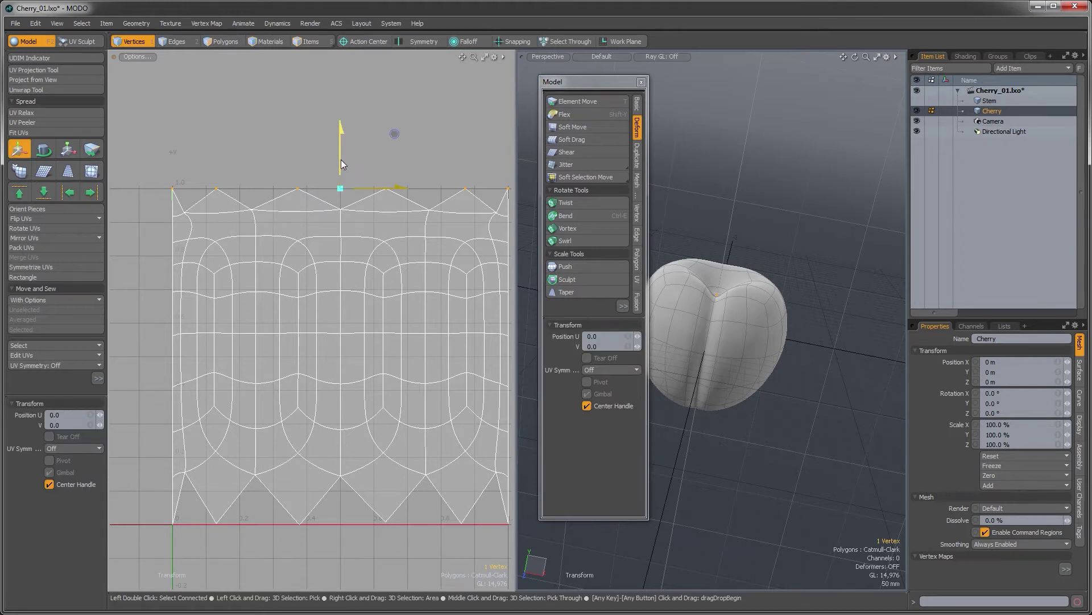
pyautogui.press('space')
pyautogui.click(300, 157)
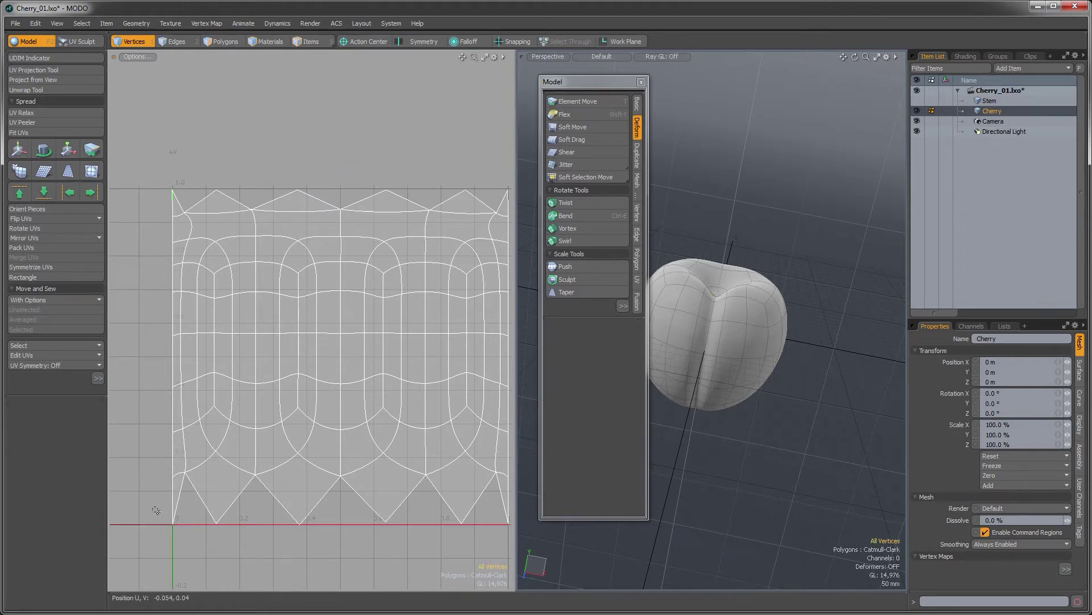
# Select the pole vertices along the lower edge of the UV layout and move them slightly up, inside the 0–1 UV space.
pyautogui.moveTo(156, 510); pyautogui.dragTo(442, 537, button='right')
pyautogui.moveTo(528, 516); pyautogui.dragTo(524, 515, button='right')
pyautogui.press('w')
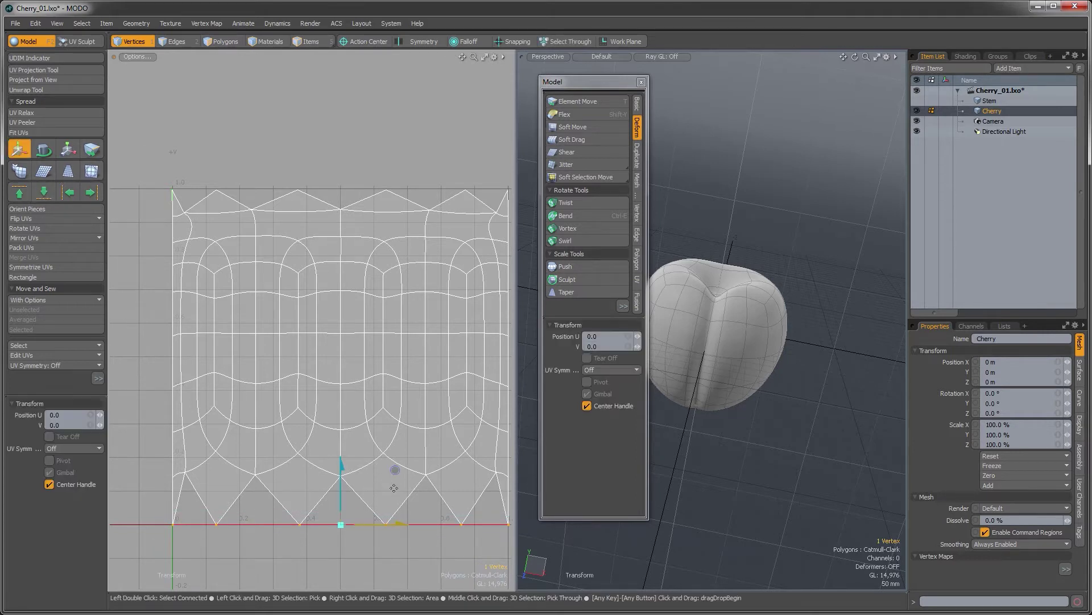
pyautogui.moveTo(395, 470); pyautogui.dragTo(395, 463)
pyautogui.press('space')
pyautogui.click(320, 525)
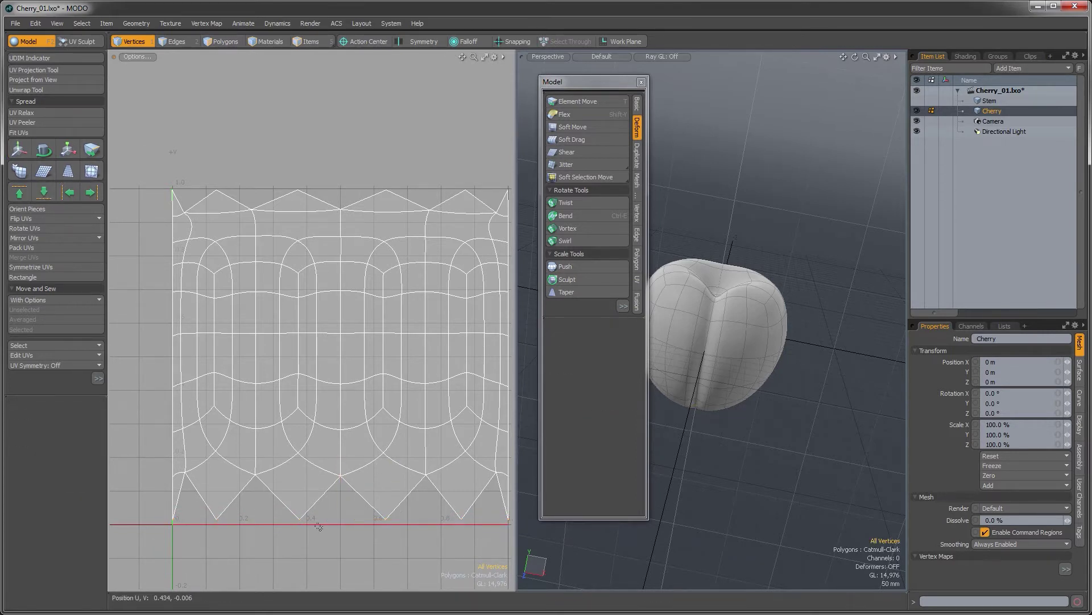
pyautogui.keyDown('ctrl'); pyautogui.keyDown('alt'); pyautogui.moveTo(383, 420); pyautogui.dragTo(349, 404); pyautogui.keyUp('alt'); pyautogui.keyUp('ctrl')
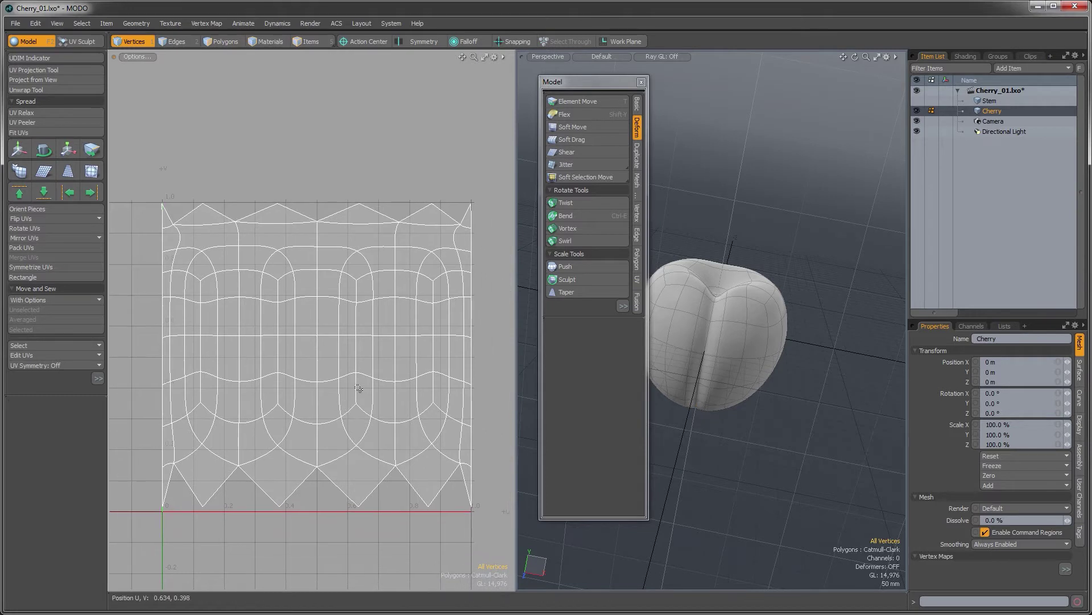
# Save the cherry scene and close the floating Model tool palette.
pyautogui.hotkey('ctrl', 's')
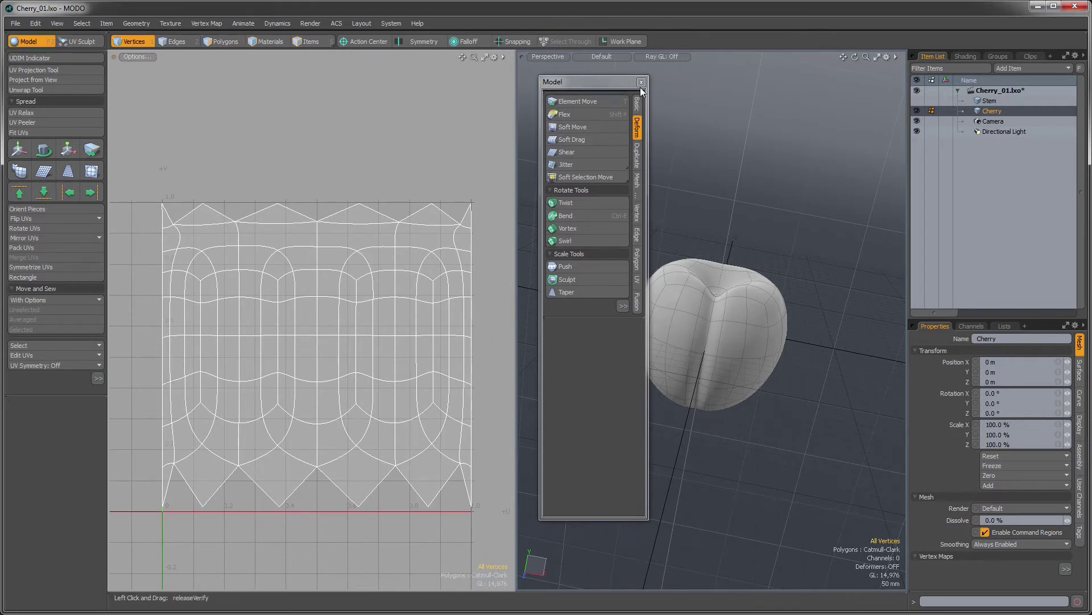
pyautogui.click(642, 83)
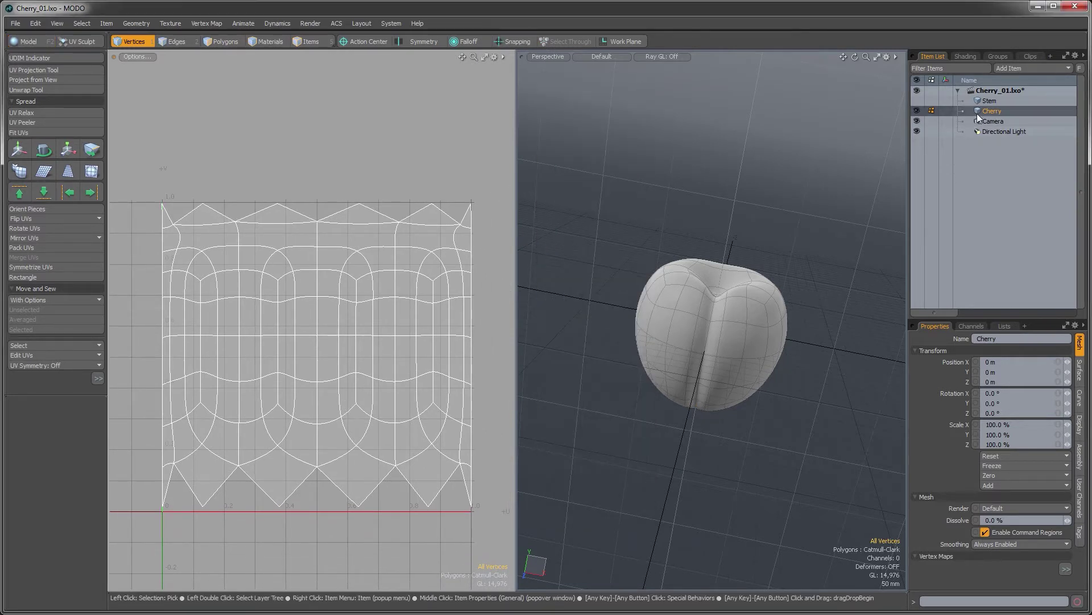
# Make the Stem mesh the active item and hide the Cherry mesh so the whole stem can be seen.
pyautogui.click(989, 102)
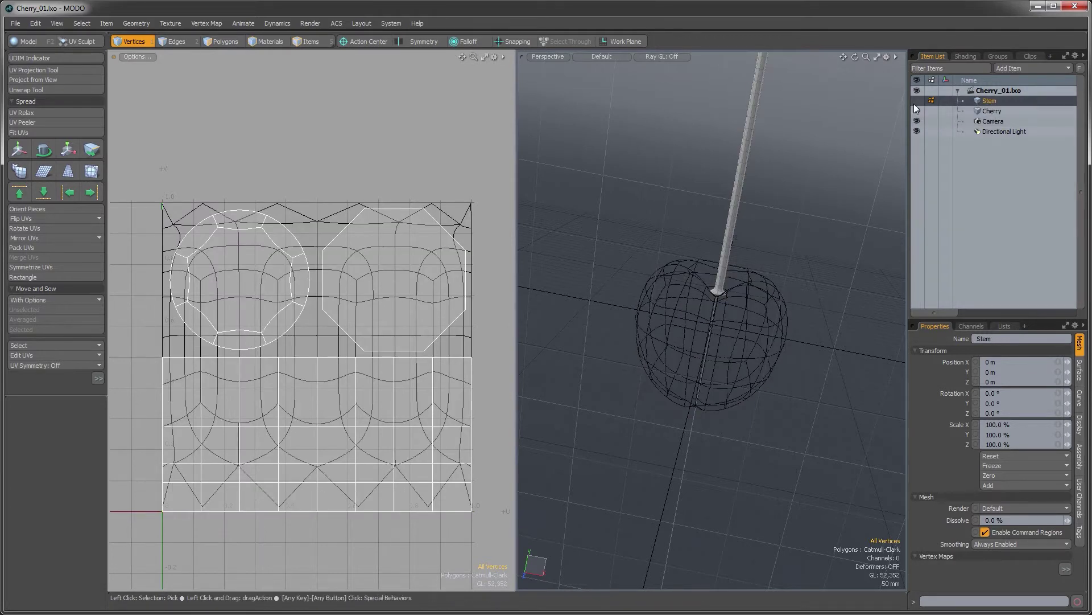
pyautogui.click(918, 111)
pyautogui.keyDown('alt'); pyautogui.keyDown('shift'); pyautogui.moveTo(750, 146); pyautogui.dragTo(740, 252); pyautogui.keyUp('shift'); pyautogui.keyUp('alt')
pyautogui.keyDown('ctrl'); pyautogui.keyDown('alt'); pyautogui.moveTo(740, 252); pyautogui.dragTo(701, 252); pyautogui.keyUp('alt'); pyautogui.keyUp('ctrl')
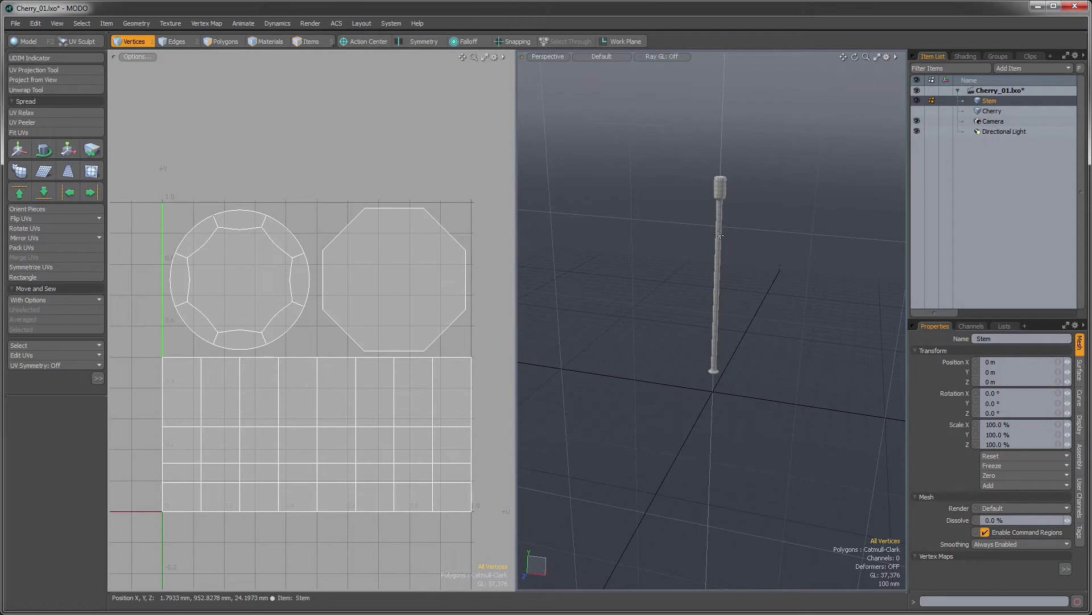
# Replace the stem's UVs with a cylindrical projection along the Y axis using automatic settings, and check the island's selection.
pyautogui.press('3')
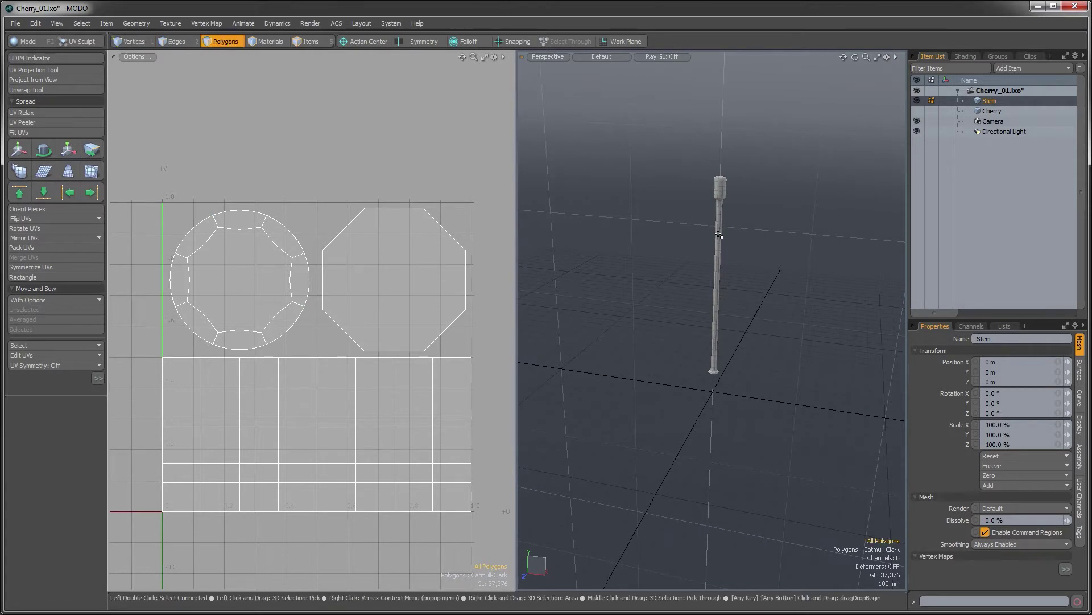
pyautogui.click(46, 70)
pyautogui.click(692, 252)
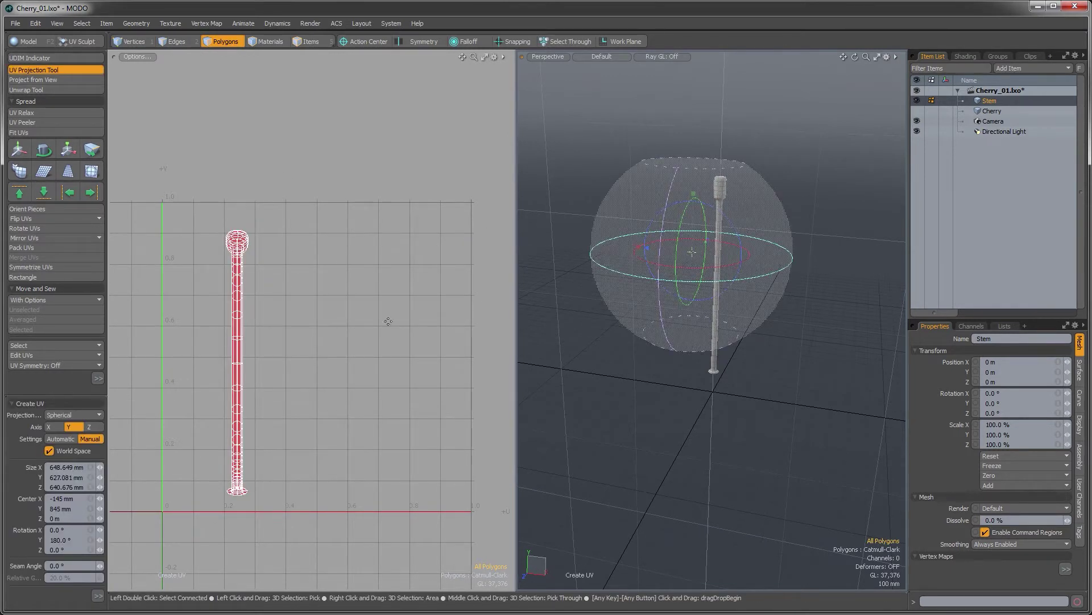
pyautogui.click(70, 416)
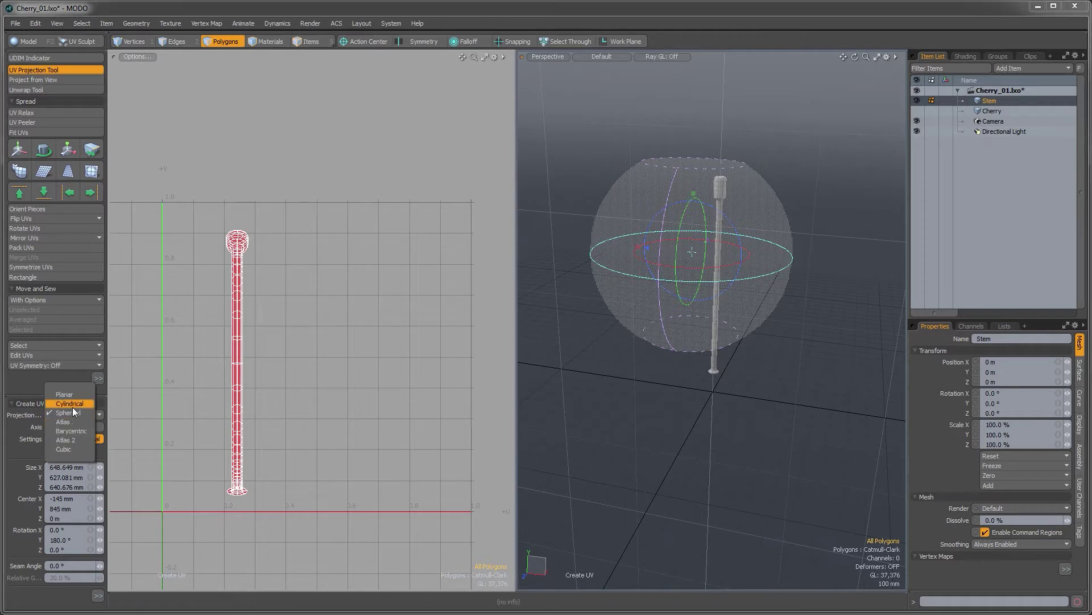
pyautogui.click(73, 406)
pyautogui.click(60, 439)
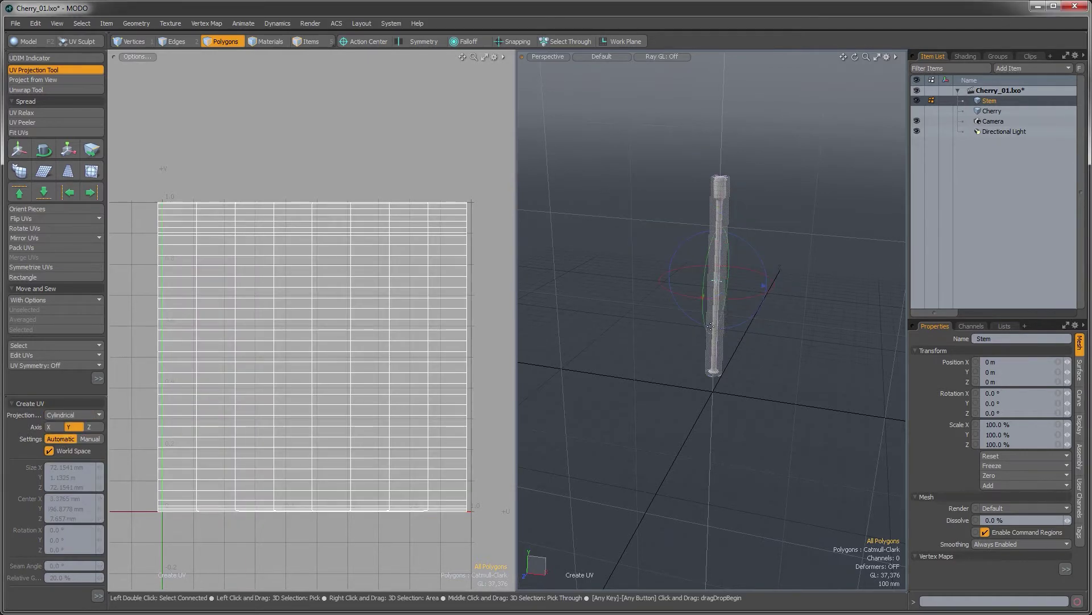
pyautogui.keyDown('alt'); pyautogui.moveTo(710, 327); pyautogui.dragTo(727, 269); pyautogui.keyUp('alt')
pyautogui.scroll(3, 728, 268)
pyautogui.keyDown('alt'); pyautogui.keyDown('shift'); pyautogui.moveTo(727, 216); pyautogui.dragTo(721, 295); pyautogui.keyUp('shift'); pyautogui.keyUp('alt')
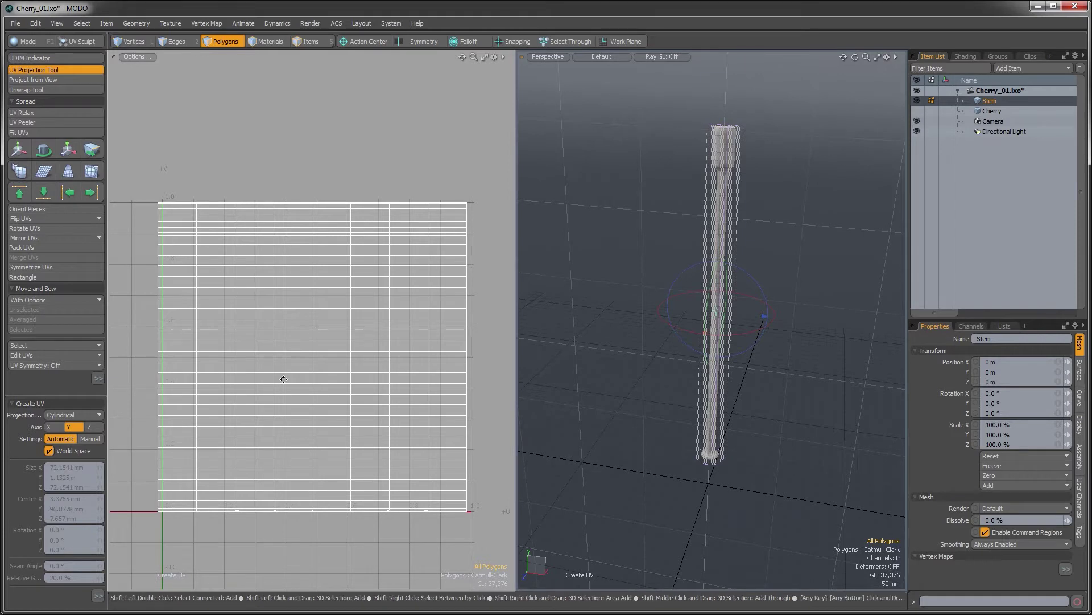
pyautogui.keyDown('alt'); pyautogui.moveTo(283, 378); pyautogui.dragTo(292, 353); pyautogui.keyUp('alt')
pyautogui.press('q')
pyautogui.doubleClick(425, 388)
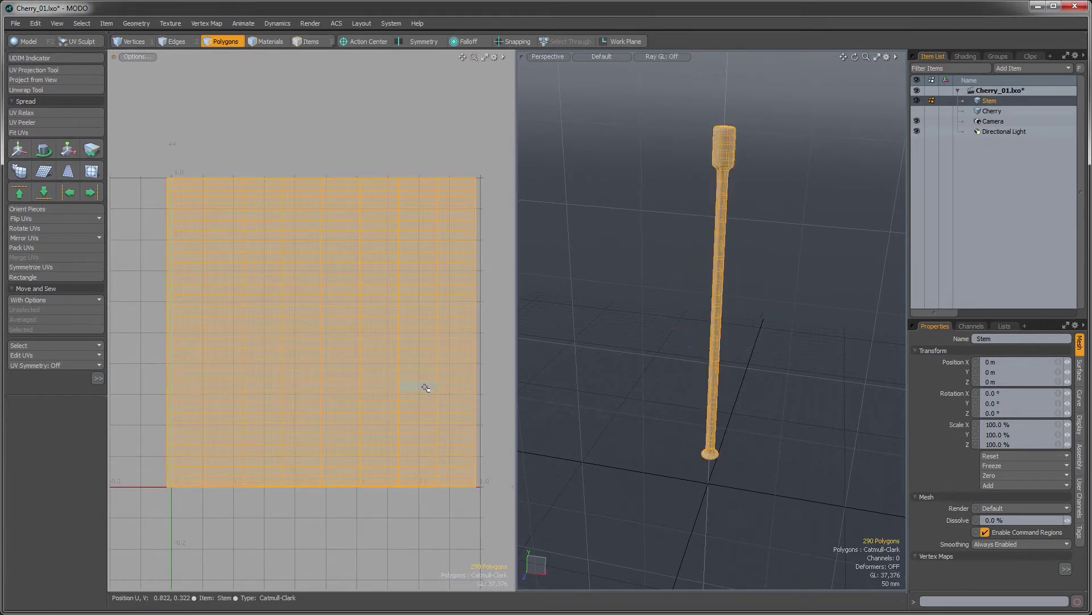
pyautogui.click(612, 386)
# Switch from the UV layout to the modelling layout with a single perspective viewport.
pyautogui.keyDown('alt'); pyautogui.moveTo(726, 243); pyautogui.dragTo(734, 199); pyautogui.keyUp('alt')
pyautogui.keyDown('alt'); pyautogui.keyDown('shift'); pyautogui.moveTo(734, 199); pyautogui.dragTo(718, 225); pyautogui.keyUp('shift'); pyautogui.keyUp('alt')
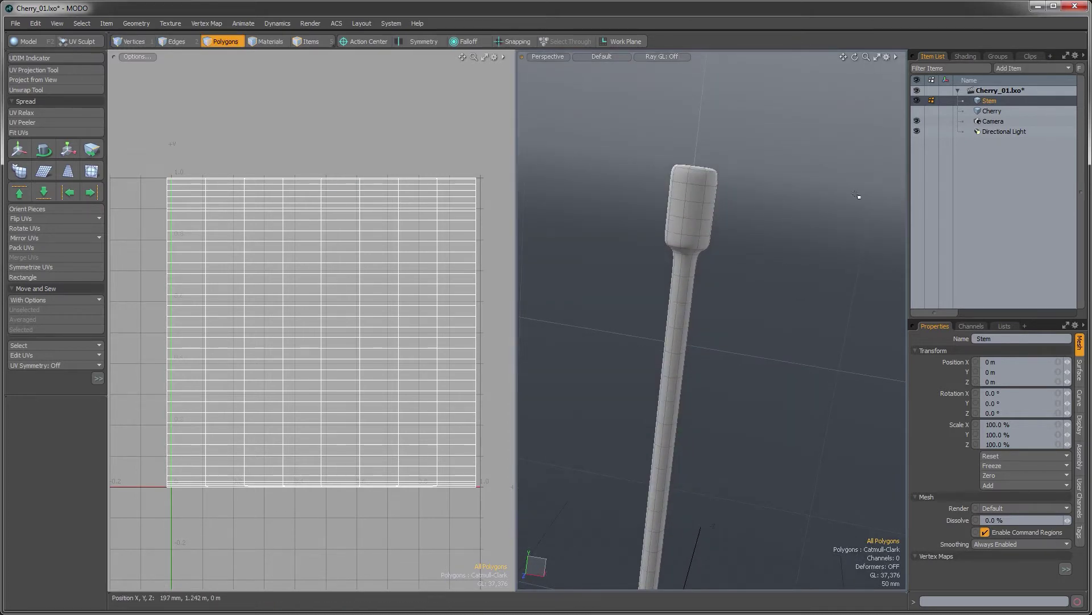
pyautogui.scroll(5, 733, 278)
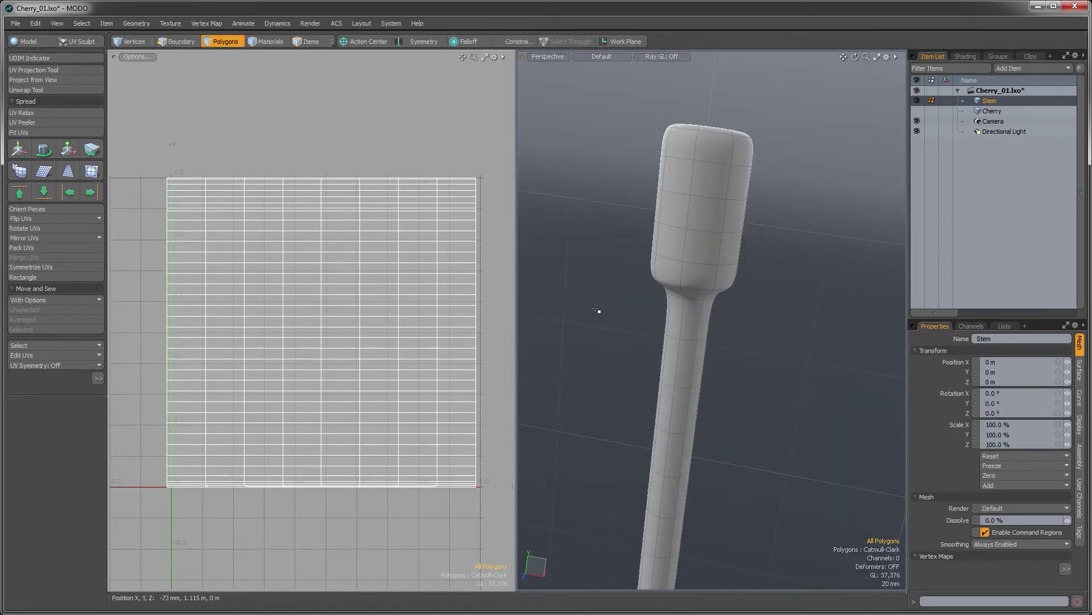
pyautogui.hotkey('ctrl', 'Tab')
pyautogui.click(254, 325)
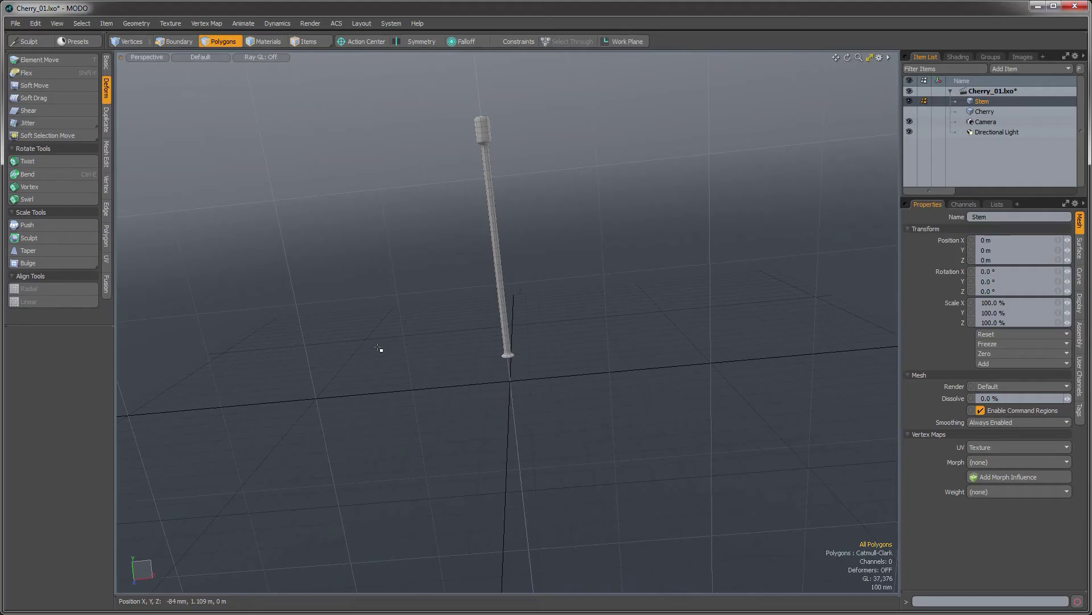
# Select the four horizontal edge loops around the thick upper end of the stem.
pyautogui.keyDown('alt'); pyautogui.keyDown('shift'); pyautogui.moveTo(486, 131); pyautogui.dragTo(575, 193); pyautogui.keyUp('shift'); pyautogui.keyUp('alt')
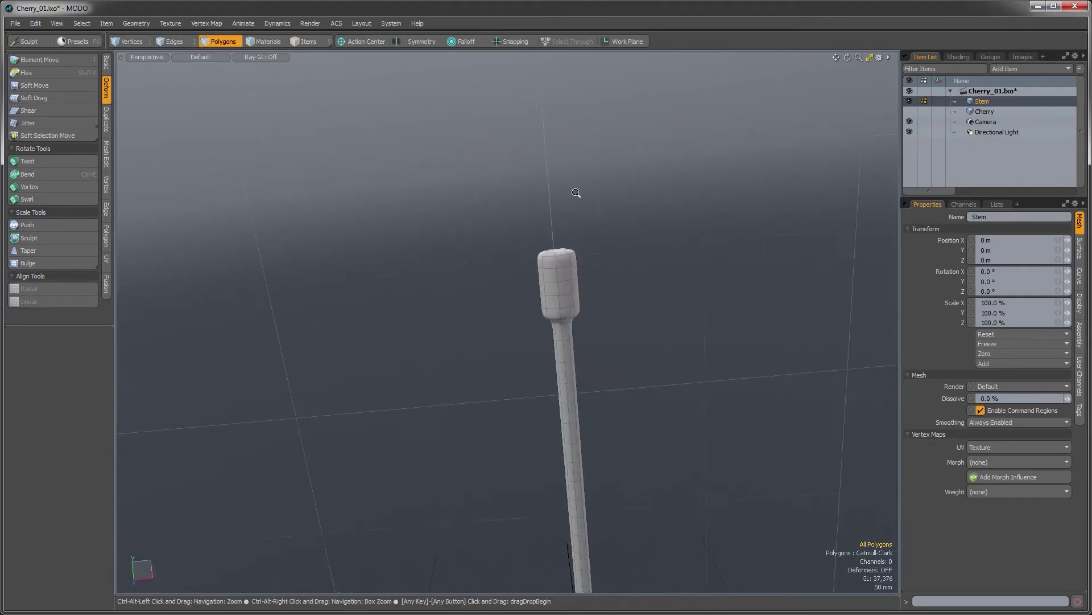
pyautogui.moveTo(563, 289)
pyautogui.keyDown('alt'); pyautogui.keyDown('shift'); pyautogui.mouseDown()
pyautogui.moveTo(536, 282)
pyautogui.moveTo(572, 282)
pyautogui.mouseUp(); pyautogui.keyUp('shift'); pyautogui.keyUp('alt')
pyautogui.keyDown('alt'); pyautogui.moveTo(488, 283); pyautogui.dragTo(528, 272); pyautogui.keyUp('alt')
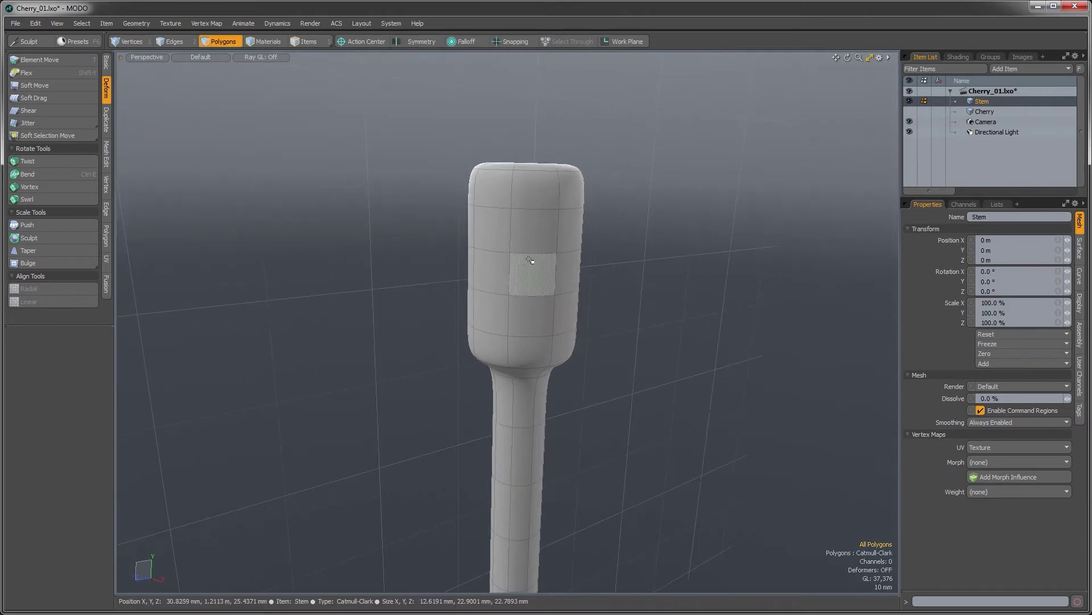
pyautogui.press('2')
pyautogui.moveTo(537, 209)
pyautogui.mouseDown()
pyautogui.moveTo(519, 325)
pyautogui.moveTo(510, 290)
pyautogui.mouseUp()
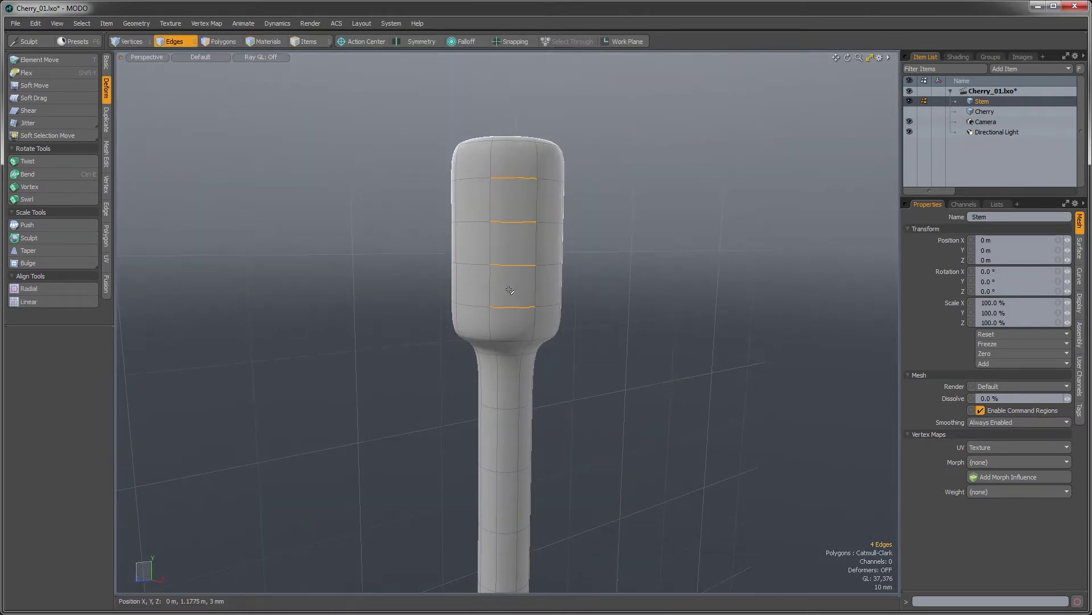
pyautogui.keyDown('alt'); pyautogui.moveTo(508, 243); pyautogui.dragTo(499, 244); pyautogui.keyUp('alt')
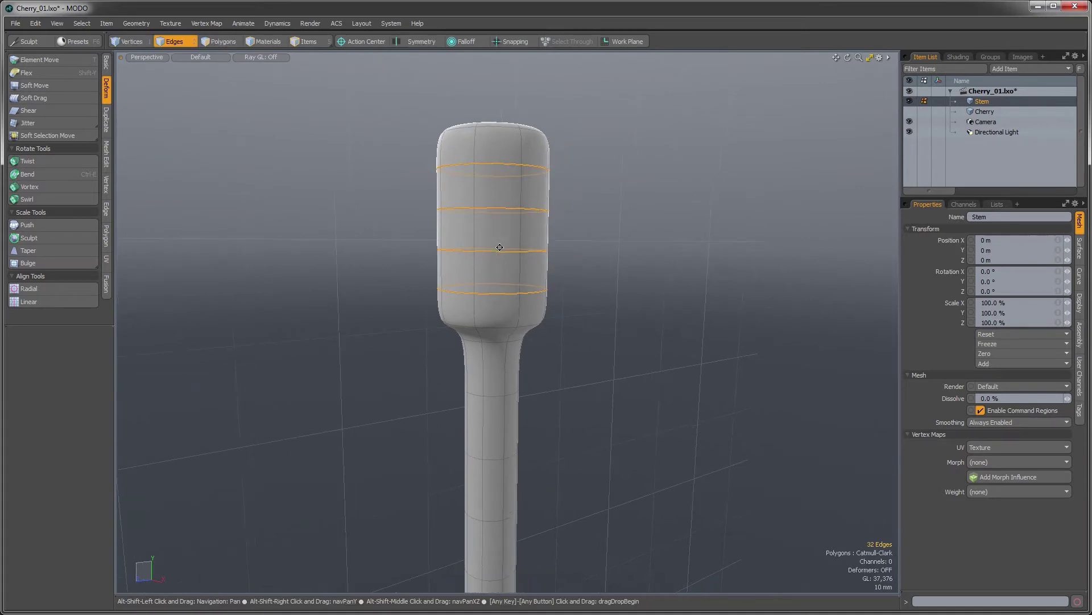
# Edge Extrude the four selected loops inward by -8.5 mm with a width of 3.3 mm to form grooves around the stem's end.
pyautogui.click(106, 210)
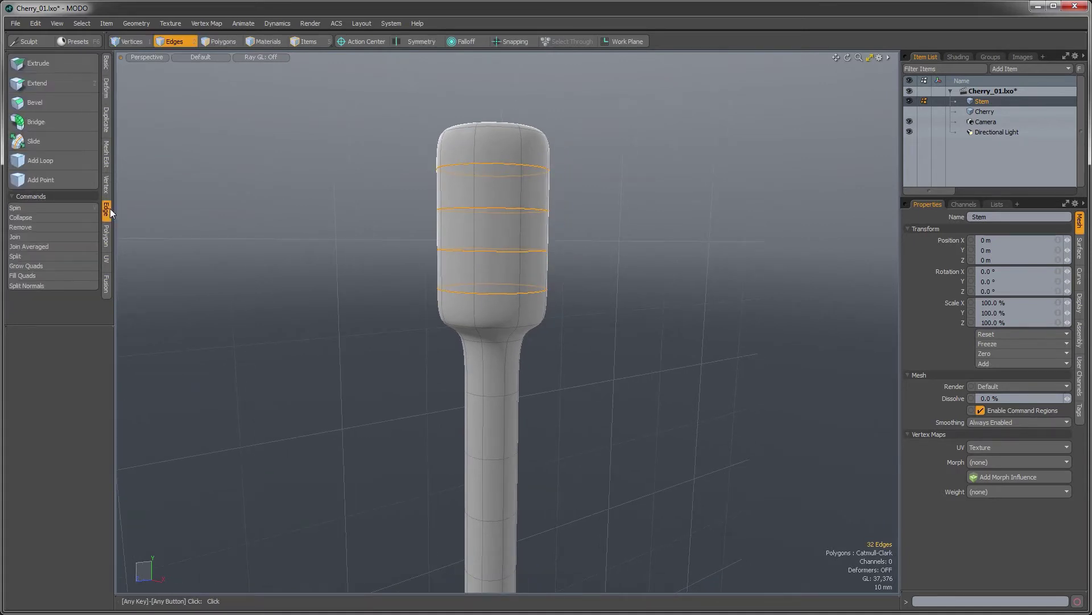
pyautogui.click(36, 65)
pyautogui.click(456, 199)
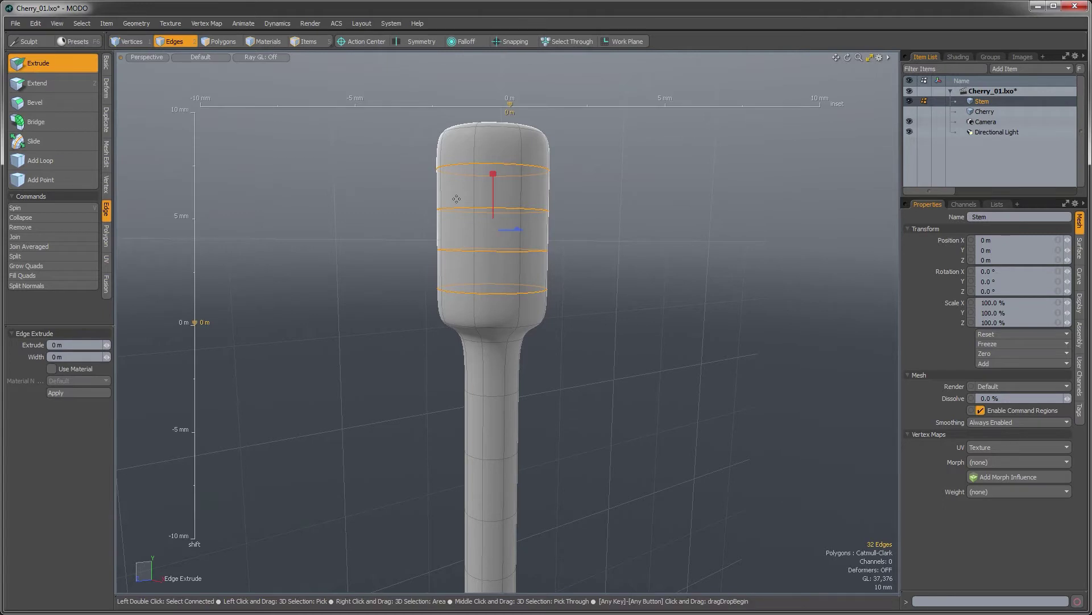
pyautogui.moveTo(522, 237); pyautogui.dragTo(525, 279)
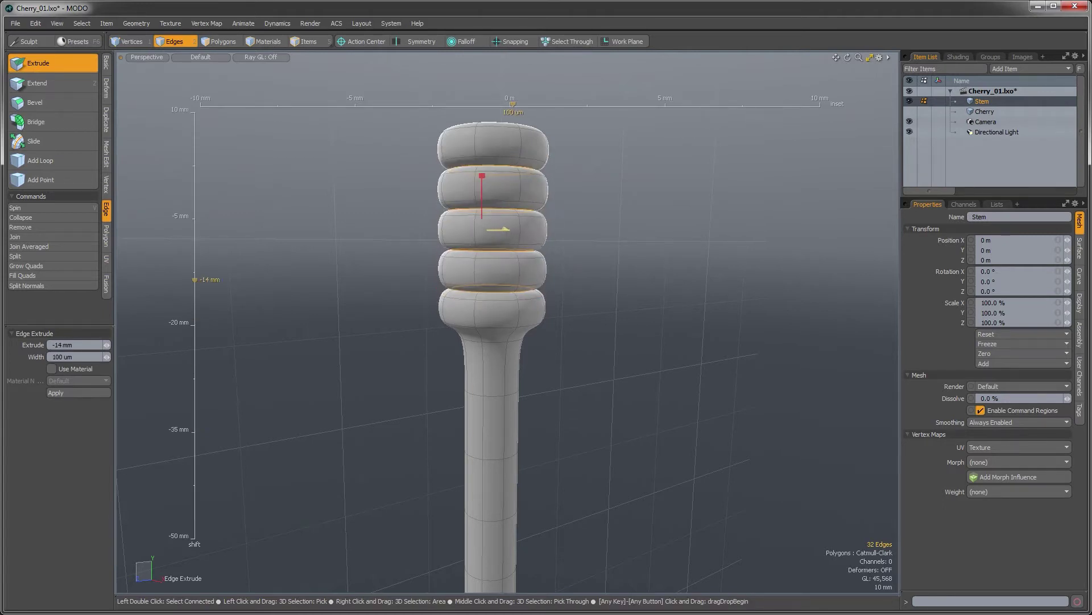
pyautogui.moveTo(481, 176); pyautogui.dragTo(482, 153)
pyautogui.moveTo(499, 227); pyautogui.dragTo(500, 200)
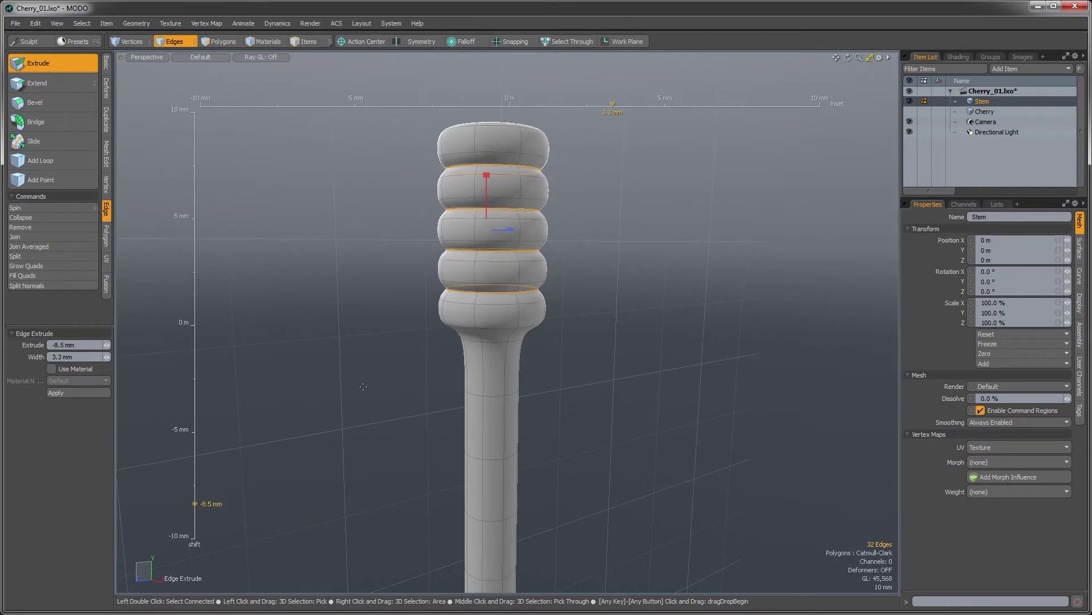
pyautogui.keyDown('alt'); pyautogui.moveTo(363, 386); pyautogui.dragTo(355, 433); pyautogui.keyUp('alt')
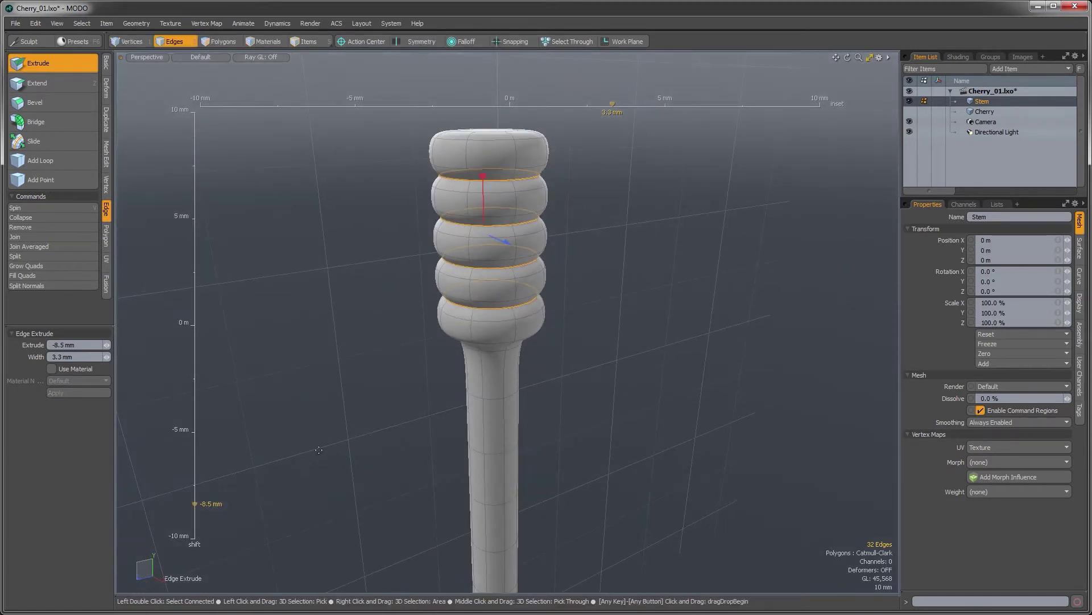
pyautogui.keyDown('alt'); pyautogui.moveTo(602, 305); pyautogui.dragTo(541, 152); pyautogui.keyUp('alt')
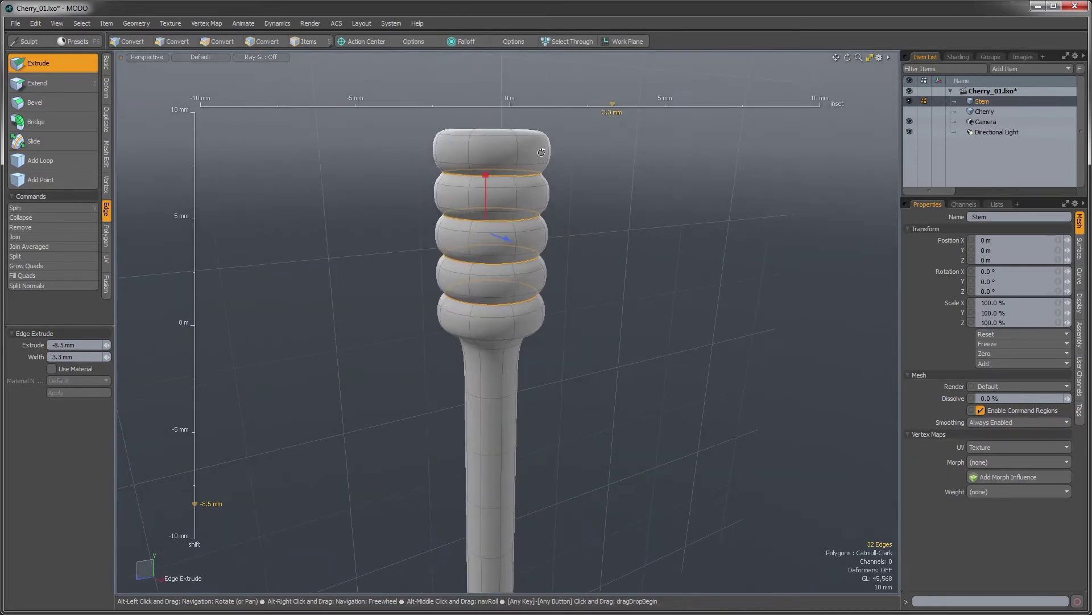
pyautogui.keyDown('alt'); pyautogui.moveTo(492, 226); pyautogui.dragTo(497, 171); pyautogui.keyUp('alt')
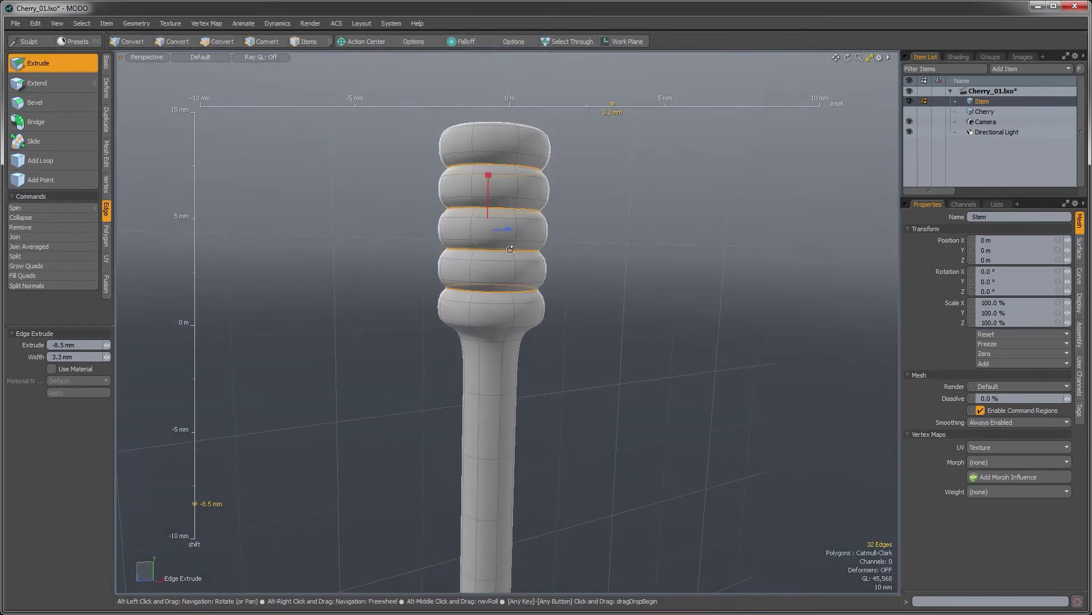
# Finish the edge extrusion and select the edge loops around the upper part of the four lowest ridges on the stem head.
pyautogui.press('space')
pyautogui.click(615, 260)
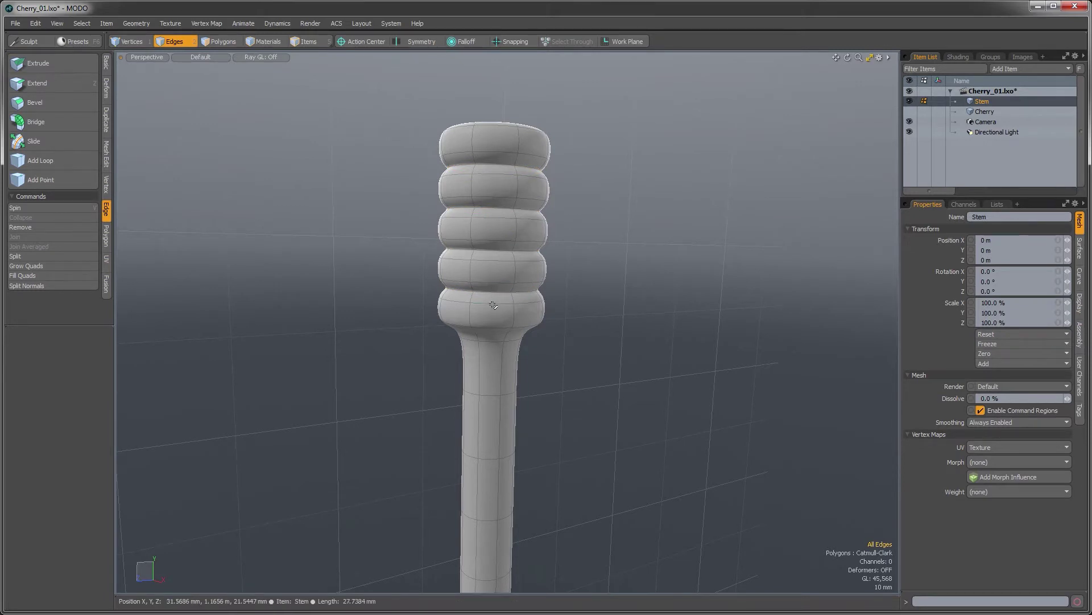
pyautogui.doubleClick(494, 305)
pyautogui.keyDown('ctrl'); pyautogui.keyDown('alt'); pyautogui.moveTo(492, 301); pyautogui.dragTo(515, 247); pyautogui.keyUp('alt'); pyautogui.keyUp('ctrl')
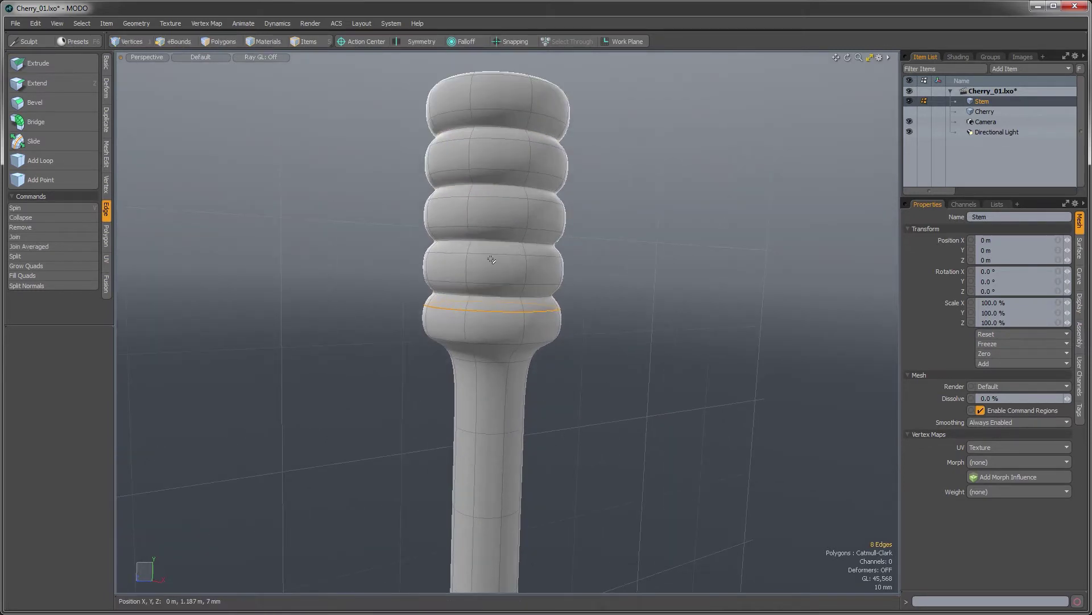
pyautogui.keyDown('shift'); pyautogui.doubleClick(493, 256); pyautogui.keyUp('shift')
pyautogui.keyDown('shift'); pyautogui.doubleClick(492, 199); pyautogui.keyUp('shift')
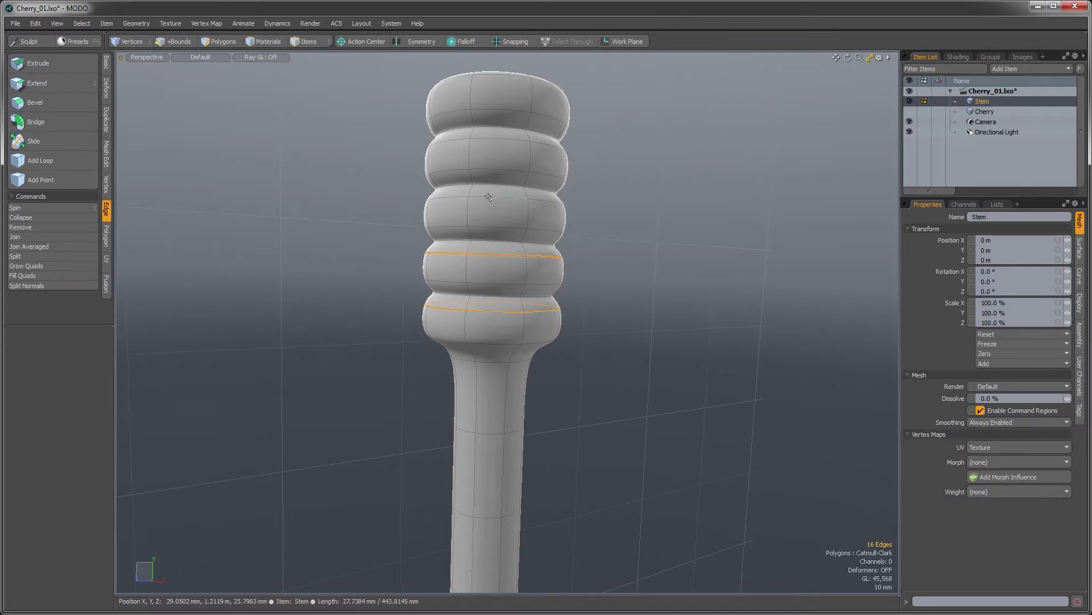
pyautogui.keyDown('shift'); pyautogui.doubleClick(494, 140); pyautogui.keyUp('shift')
pyautogui.keyDown('alt'); pyautogui.moveTo(494, 140); pyautogui.dragTo(514, 270); pyautogui.keyUp('alt')
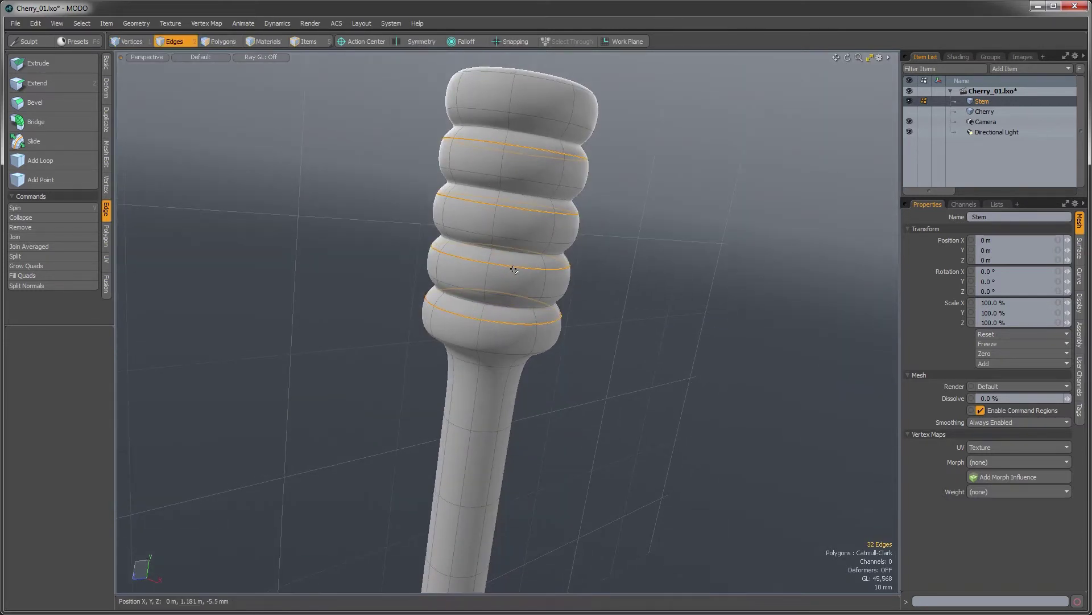
# Set the action center to Local and rotate the selected ridge loops by about -9.5°, each around its own center.
pyautogui.click(356, 42)
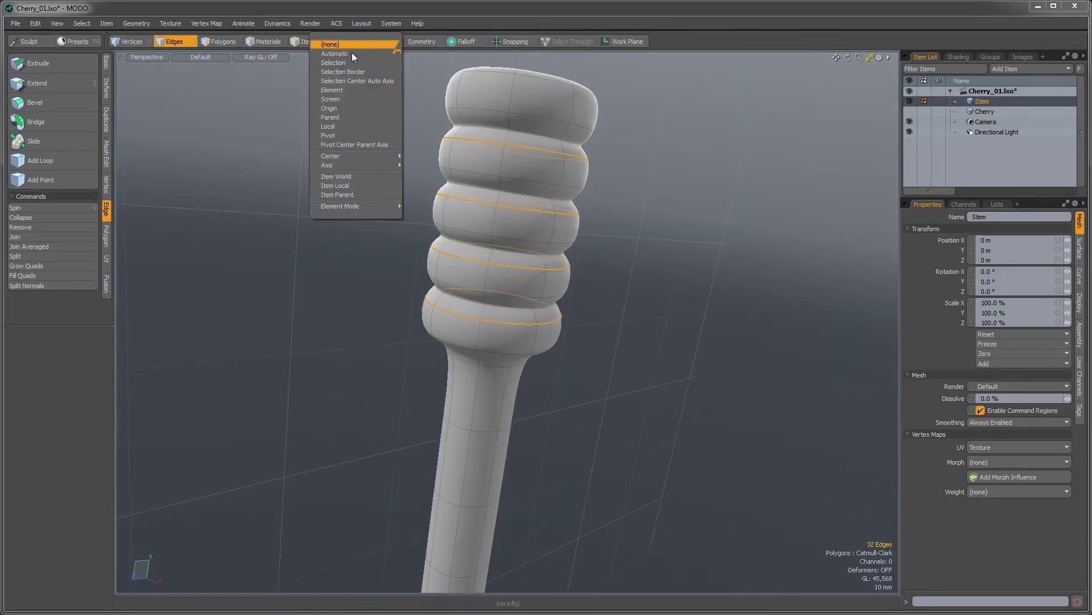
pyautogui.click(339, 125)
pyautogui.keyDown('alt'); pyautogui.moveTo(500, 310); pyautogui.dragTo(529, 325); pyautogui.keyUp('alt')
pyautogui.press('e')
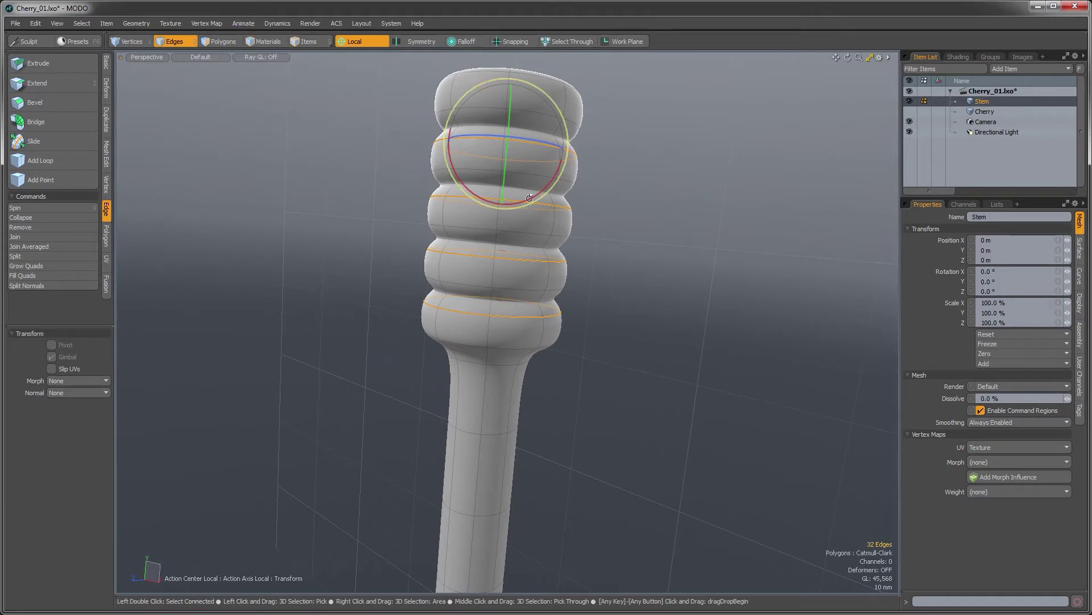
pyautogui.keyDown('alt'); pyautogui.moveTo(501, 206); pyautogui.dragTo(445, 194); pyautogui.keyUp('alt')
pyautogui.moveTo(544, 130); pyautogui.dragTo(549, 153)
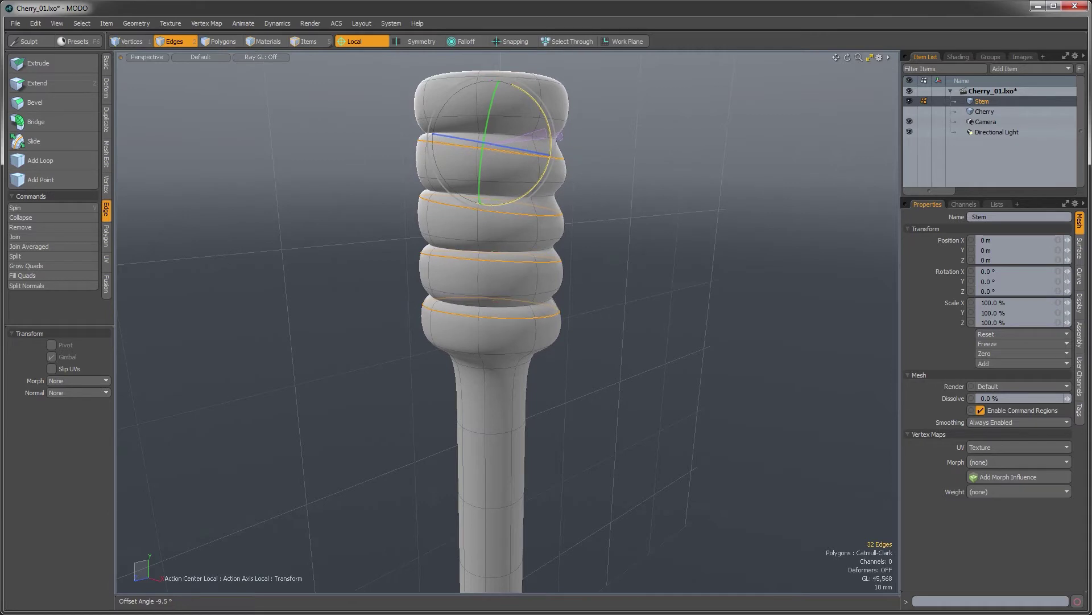
pyautogui.press('space')
pyautogui.click(678, 225)
# Select the edge loops around the lower part of the four upper ridges on the stem head.
pyautogui.keyDown('alt'); pyautogui.moveTo(614, 233); pyautogui.dragTo(535, 240); pyautogui.keyUp('alt')
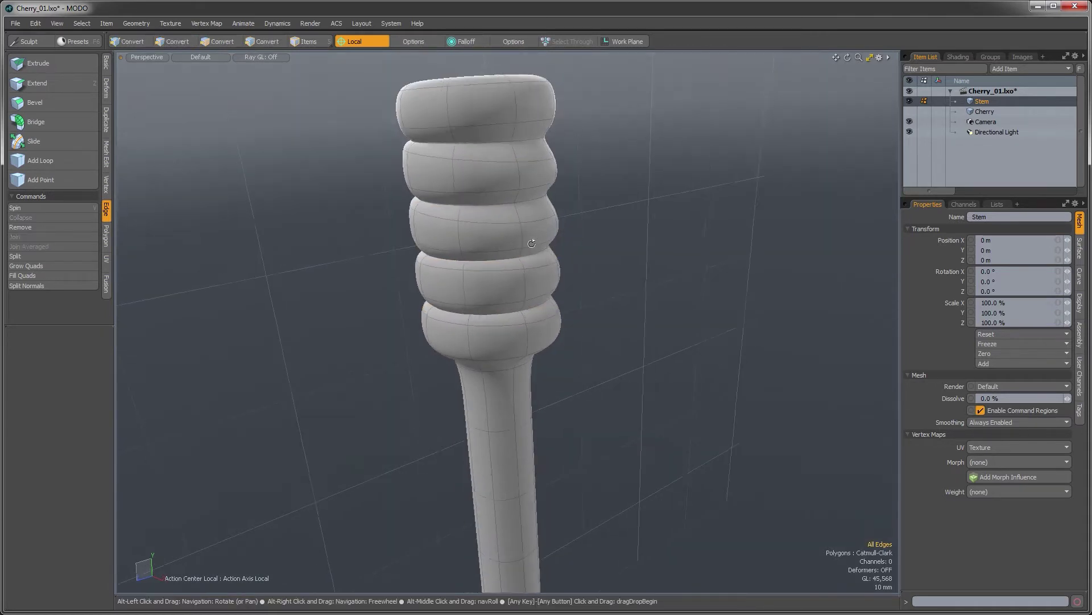
pyautogui.doubleClick(492, 125)
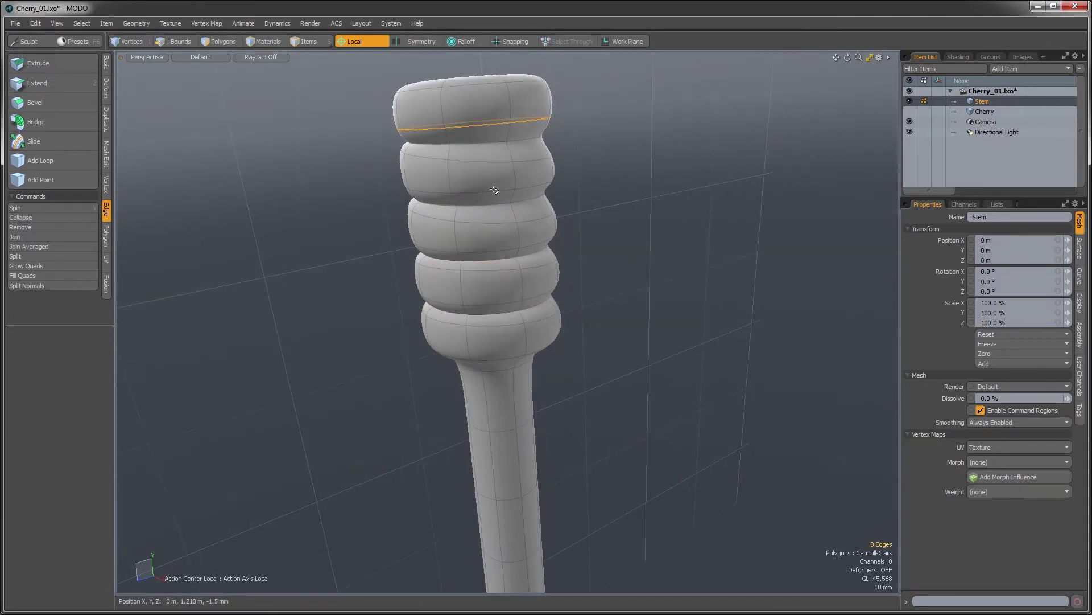
pyautogui.keyDown('shift'); pyautogui.doubleClick(494, 190); pyautogui.keyUp('shift')
pyautogui.keyDown('shift'); pyautogui.doubleClick(486, 249); pyautogui.keyUp('shift')
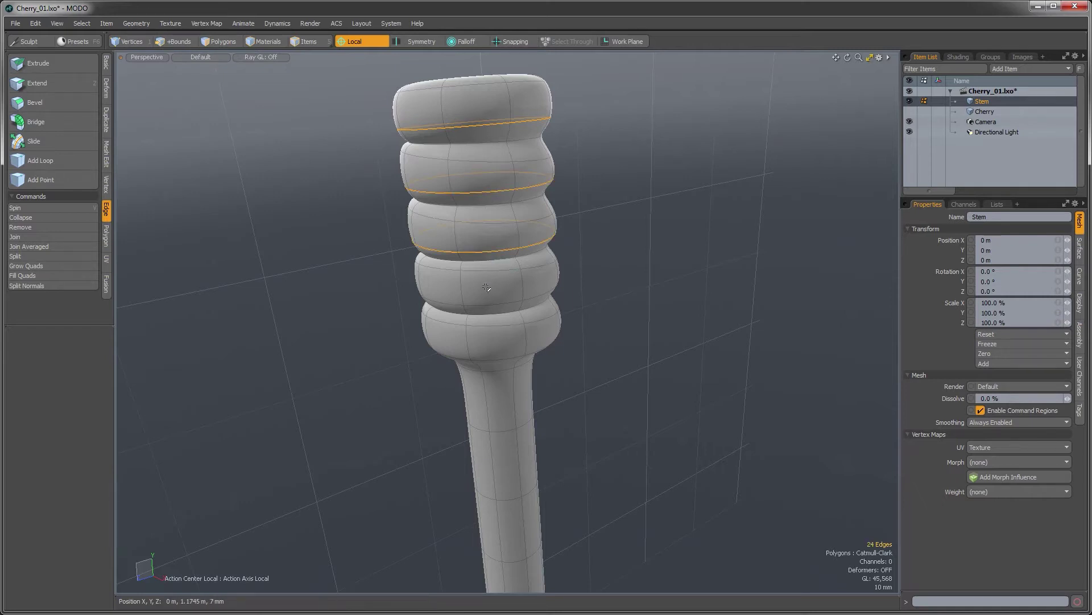
pyautogui.keyDown('alt'); pyautogui.moveTo(490, 304); pyautogui.dragTo(346, 262); pyautogui.keyUp('alt')
pyautogui.scroll(-1, 512, 327)
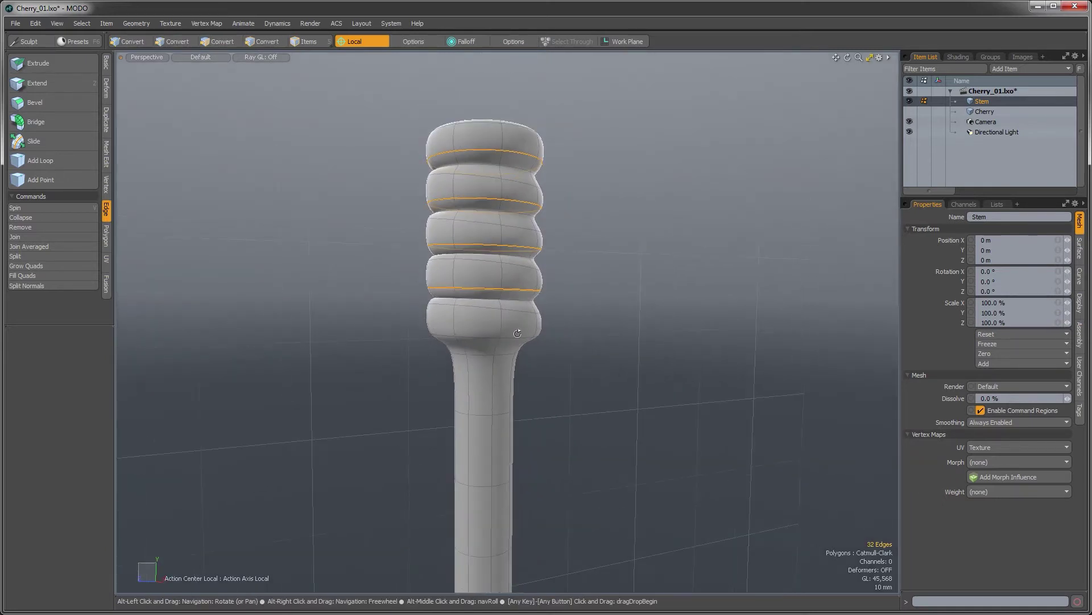
# Rotate the four selected lower ridge loops slightly around their local centers, and clear the selection.
pyautogui.keyDown('alt'); pyautogui.moveTo(512, 327); pyautogui.dragTo(452, 310); pyautogui.keyUp('alt')
pyautogui.press('e')
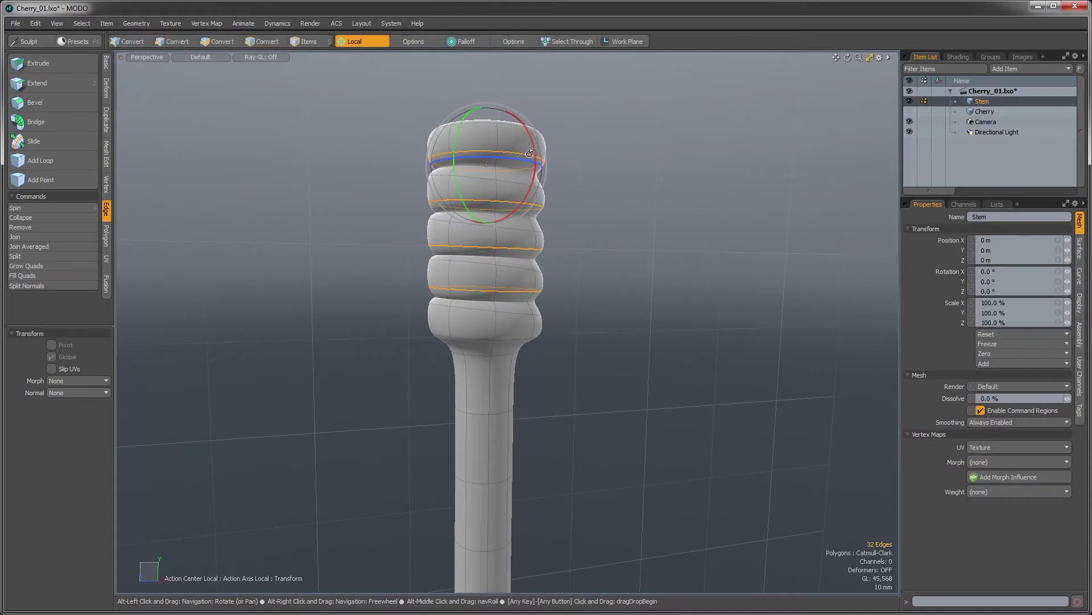
pyautogui.moveTo(536, 156)
pyautogui.mouseDown()
pyautogui.moveTo(532, 146)
pyautogui.moveTo(523, 157)
pyautogui.mouseUp()
pyautogui.press('space')
pyautogui.click(626, 292)
pyautogui.scroll(-3, 580, 302)
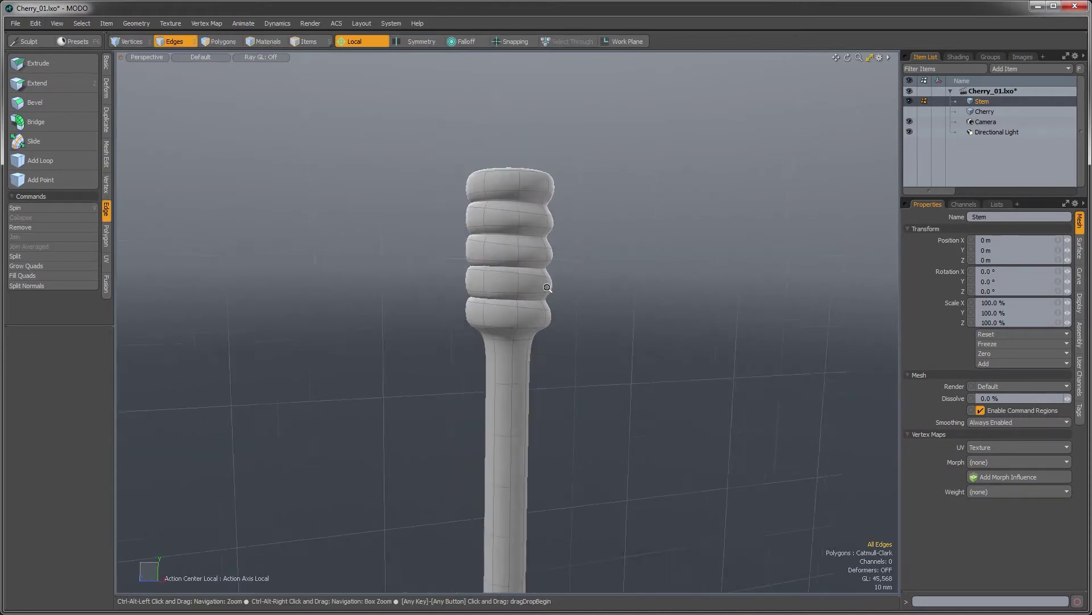
# Select the upper edge loop of the second ridge from the bottom and move it slightly sideways.
pyautogui.keyDown('alt'); pyautogui.moveTo(564, 284); pyautogui.dragTo(483, 366); pyautogui.keyUp('alt')
pyautogui.scroll(-1, 490, 316)
pyautogui.keyDown('ctrl'); pyautogui.keyDown('alt'); pyautogui.moveTo(621, 285); pyautogui.dragTo(677, 286); pyautogui.keyUp('alt'); pyautogui.keyUp('ctrl')
pyautogui.doubleClick(541, 300)
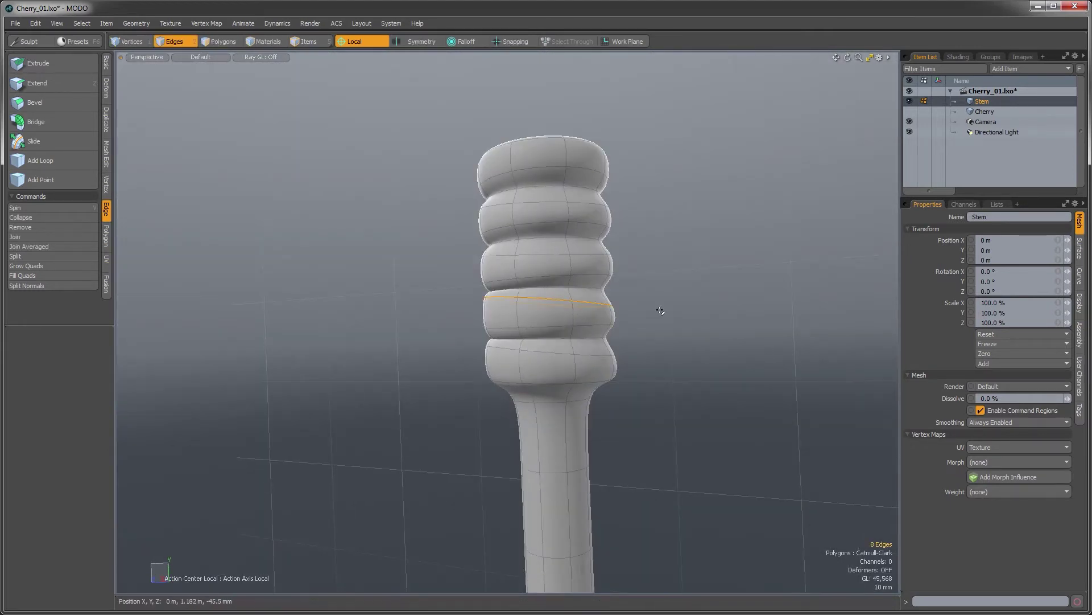
pyautogui.press('y')
pyautogui.press('w')
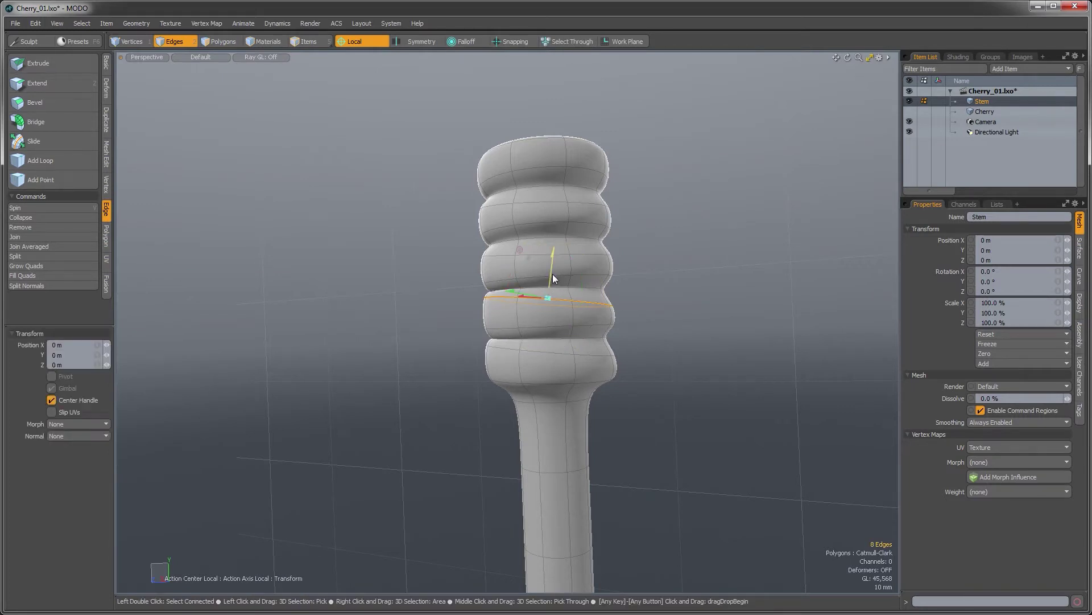
pyautogui.keyDown('alt'); pyautogui.moveTo(552, 276); pyautogui.dragTo(647, 334); pyautogui.keyUp('alt')
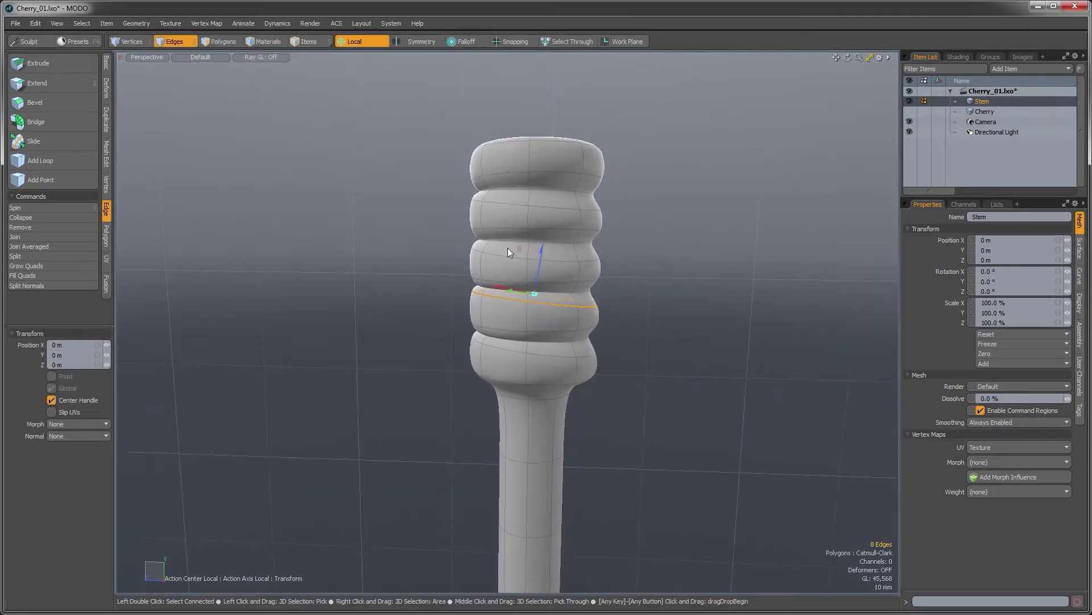
pyautogui.moveTo(509, 252); pyautogui.dragTo(507, 254)
pyautogui.press('q')
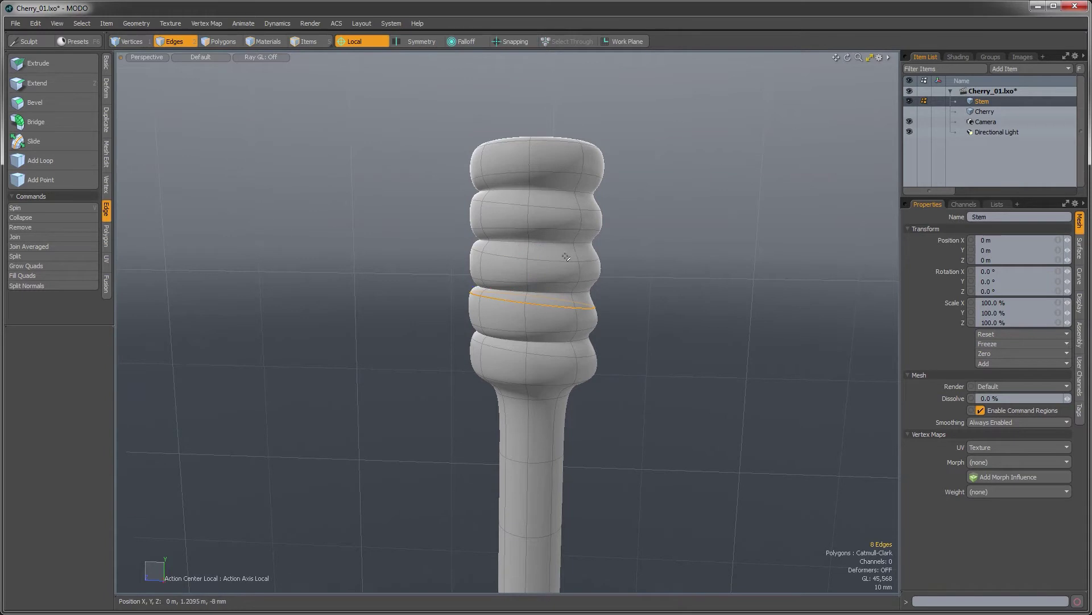
# Move the upper edge loops of the third and fourth ridges from the bottom slightly off-center, one loop at a time.
pyautogui.doubleClick(567, 257)
pyautogui.press('w')
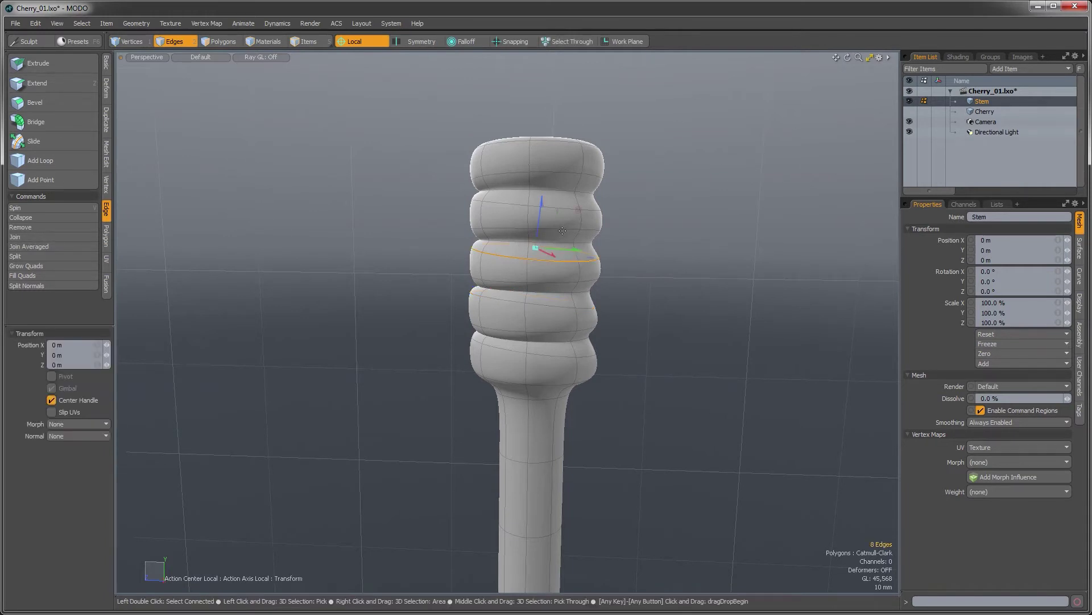
pyautogui.keyDown('alt'); pyautogui.moveTo(491, 291); pyautogui.dragTo(426, 274); pyautogui.keyUp('alt')
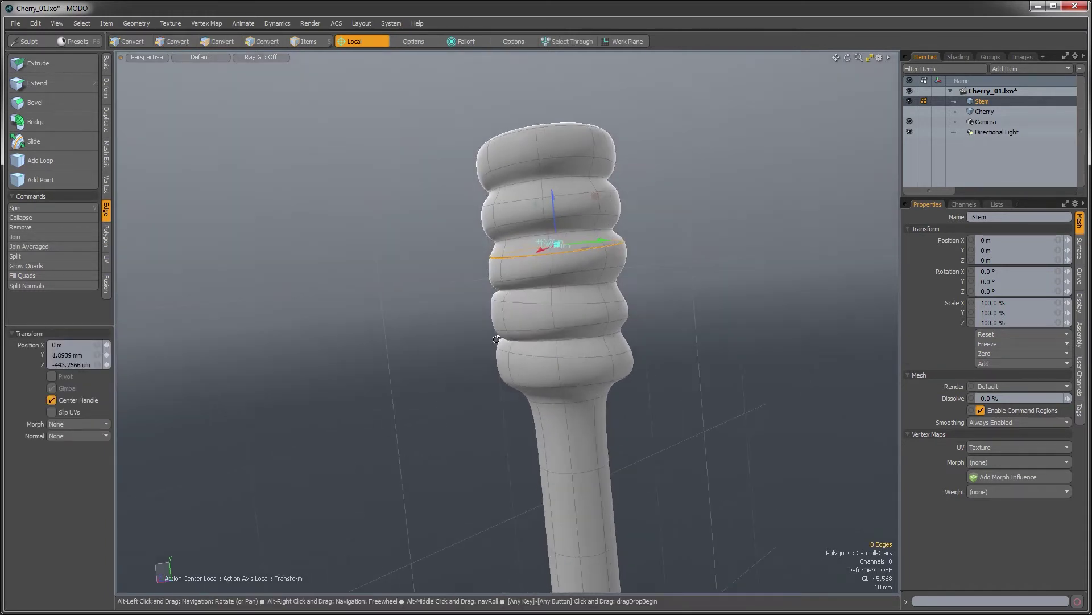
pyautogui.press('q')
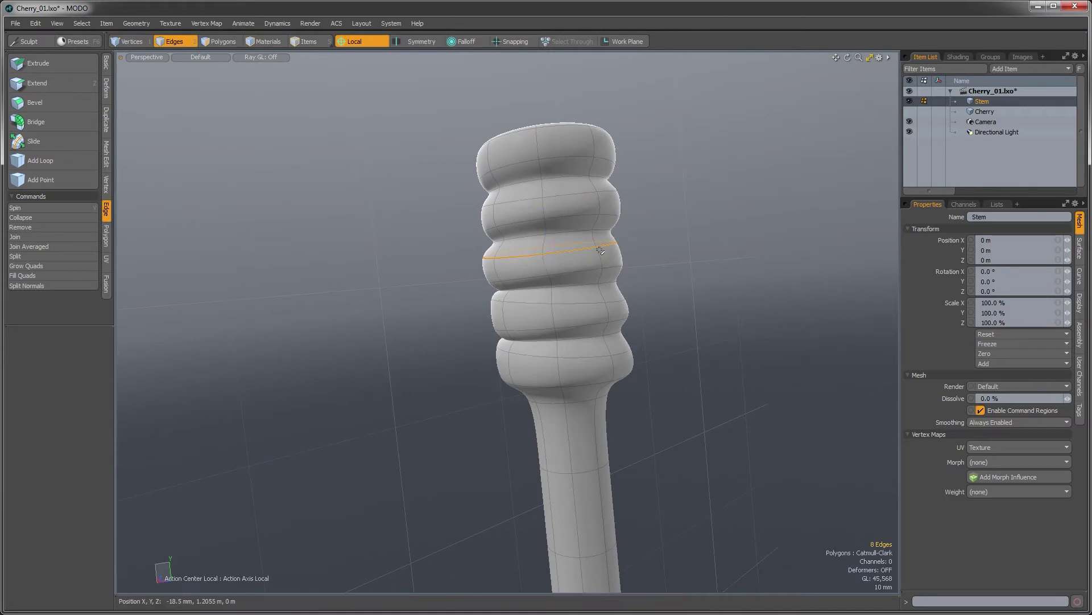
pyautogui.press('w')
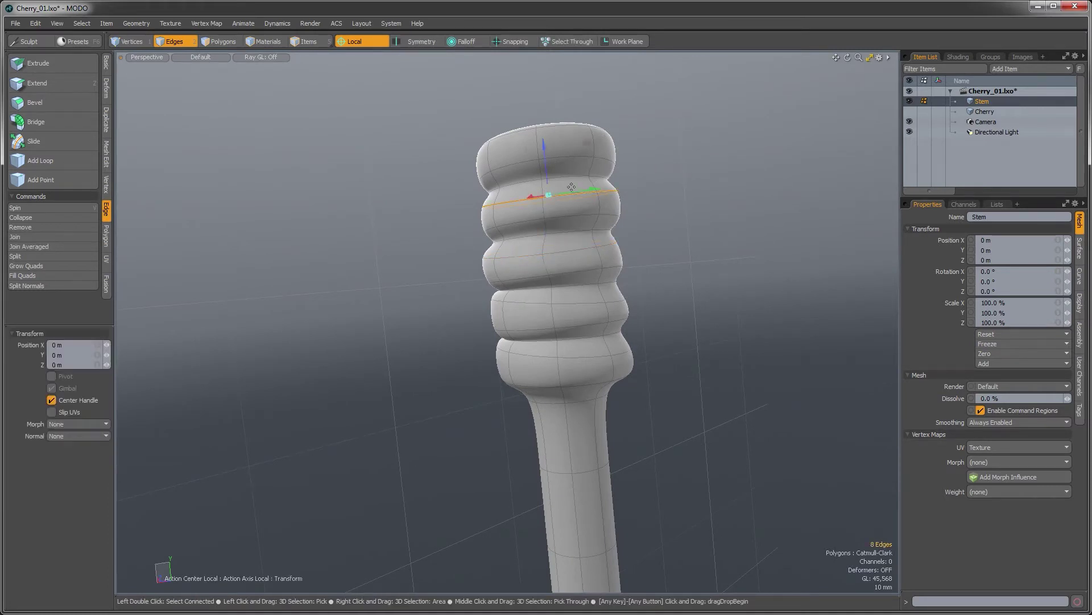
pyautogui.press('q')
pyautogui.click(658, 300)
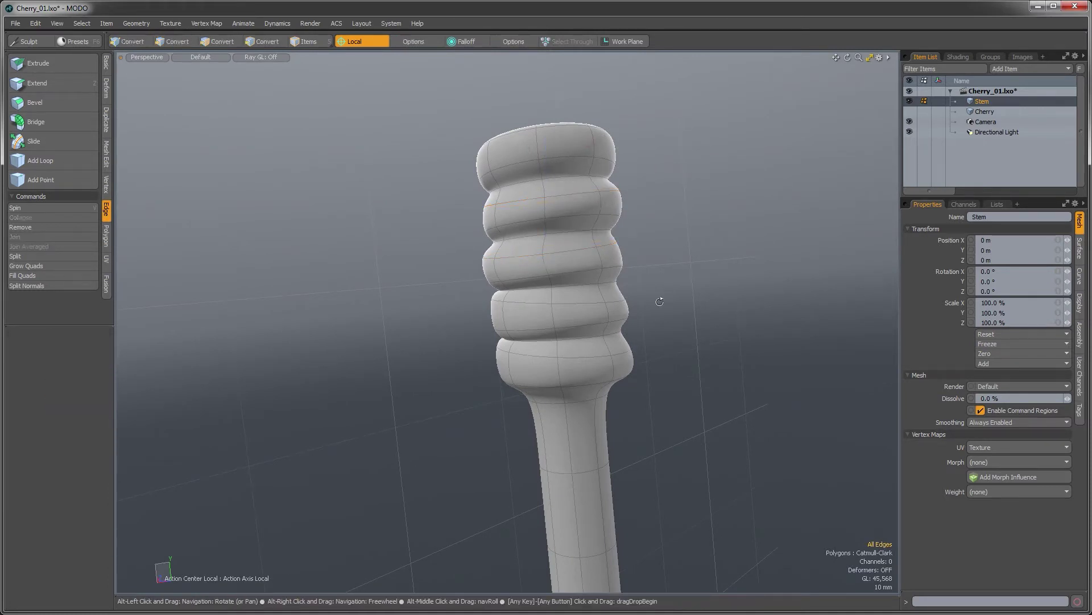
# Select the top cap polygon of the stem and grow the polygon selection until it covers the whole ridged head.
pyautogui.scroll(-5, 555, 344)
pyautogui.keyDown('alt'); pyautogui.moveTo(658, 300); pyautogui.dragTo(521, 463); pyautogui.keyUp('alt')
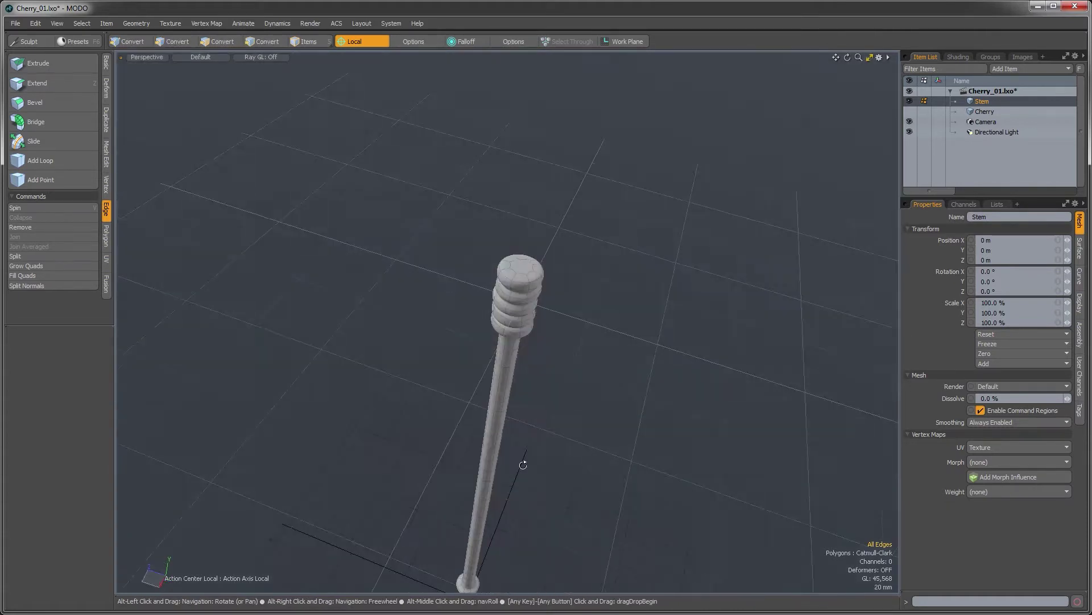
pyautogui.press('3')
pyautogui.click(523, 269)
pyautogui.moveTo(522, 269)
pyautogui.mouseDown()
pyautogui.moveTo(515, 321)
pyautogui.moveTo(544, 237)
pyautogui.mouseUp()
pyautogui.click(522, 278)
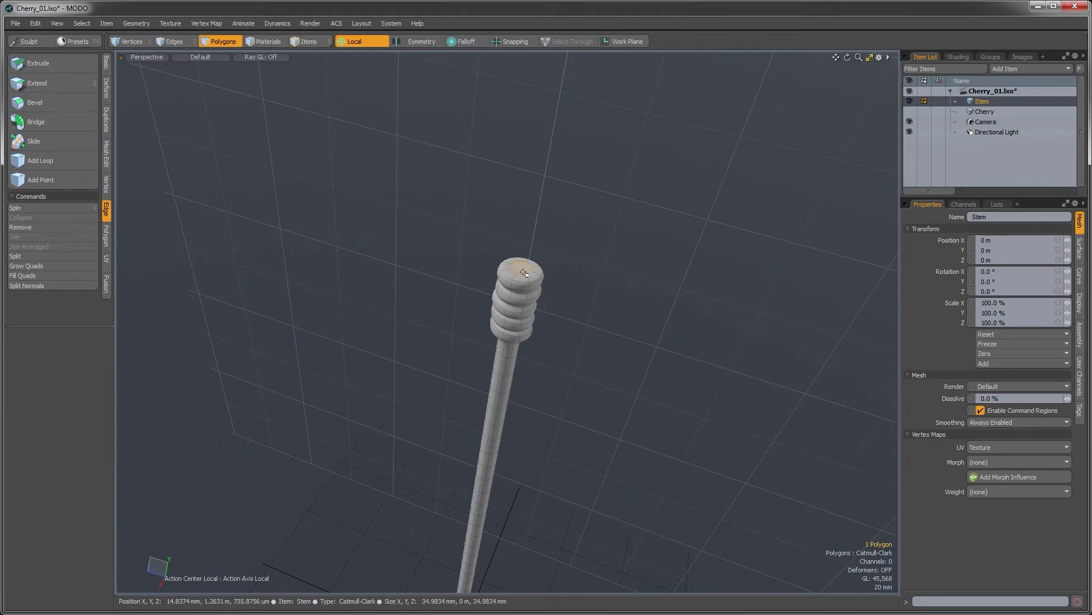
pyautogui.hotkey('shift', 'Up')
pyautogui.hotkey('shift', 'Up')
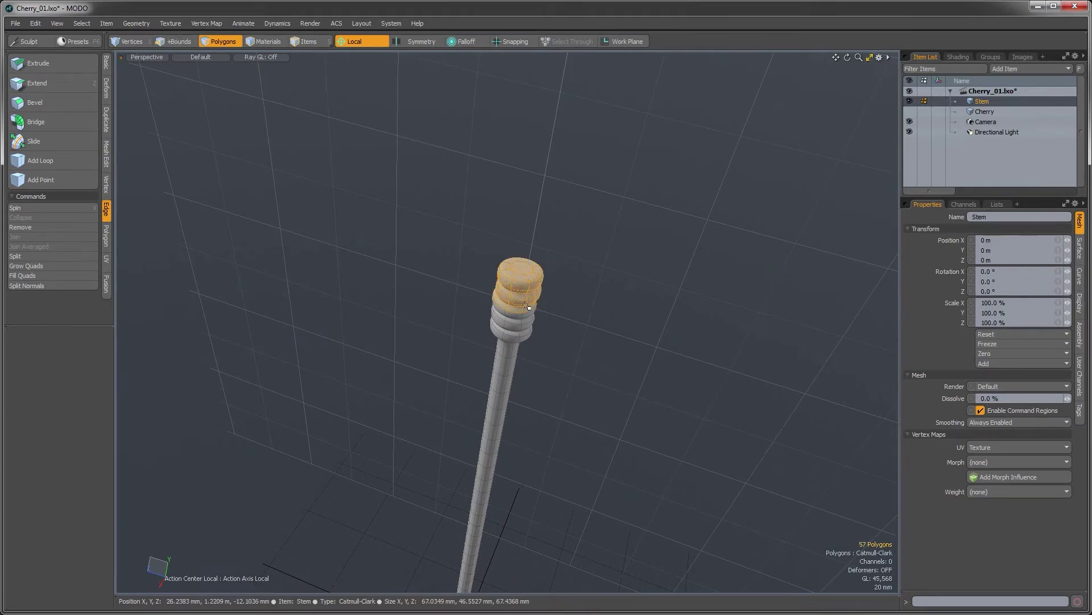
pyautogui.hotkey('shift', 'Up')
pyautogui.hotkey('shift', 'Up')
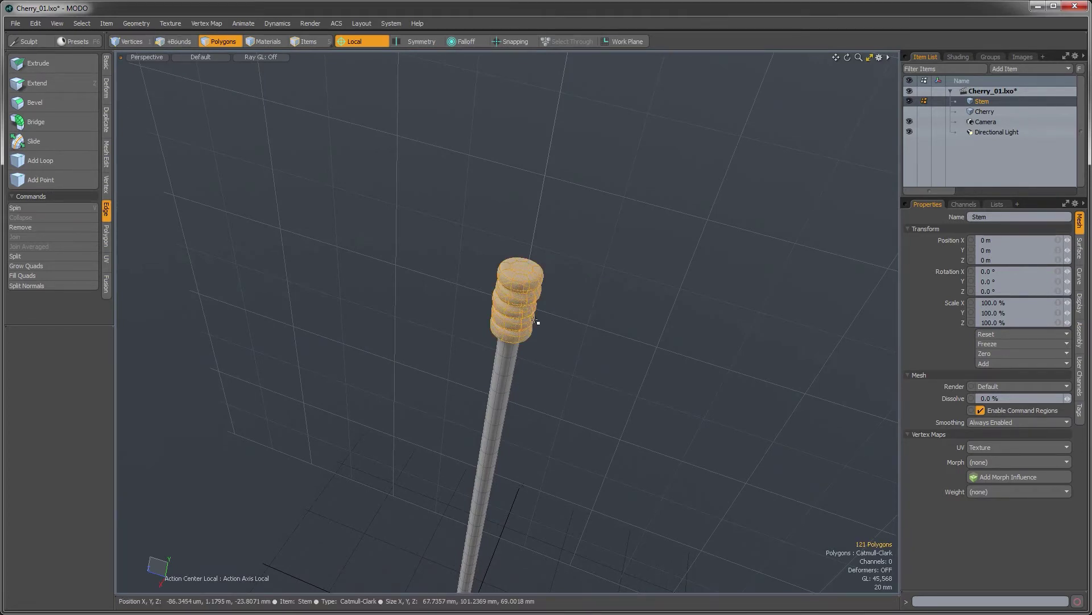
# Apply Jitter to the selected head polygons with a range of 9.5 mm in X, Y and Z.
pyautogui.moveTo(536, 322)
pyautogui.keyDown('alt'); pyautogui.mouseDown()
pyautogui.moveTo(549, 292)
pyautogui.moveTo(544, 346)
pyautogui.moveTo(529, 336)
pyautogui.mouseUp(); pyautogui.keyUp('alt')
pyautogui.click(106, 86)
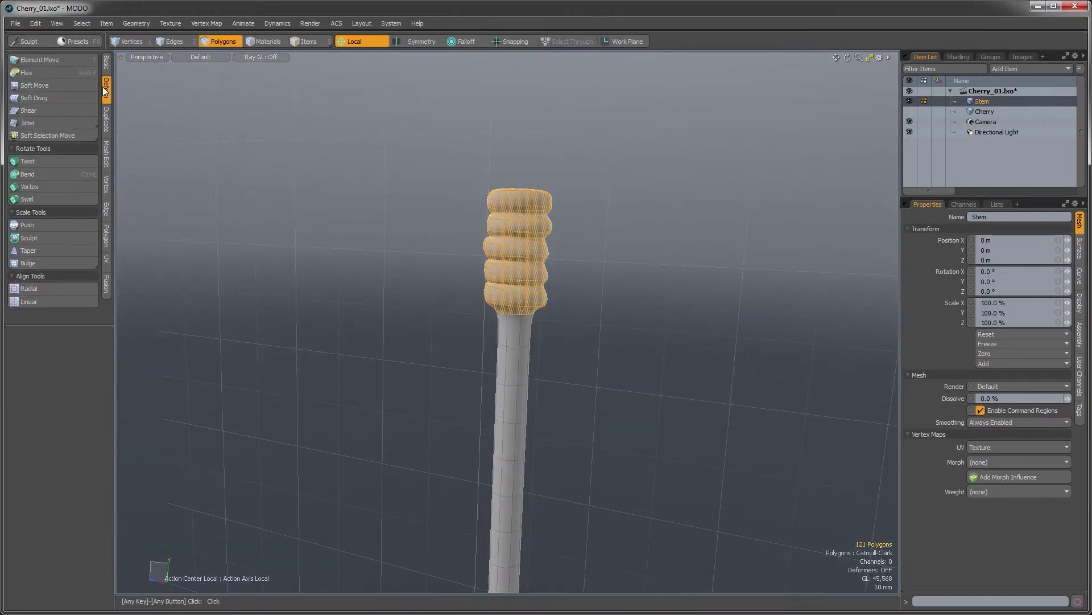
pyautogui.click(36, 123)
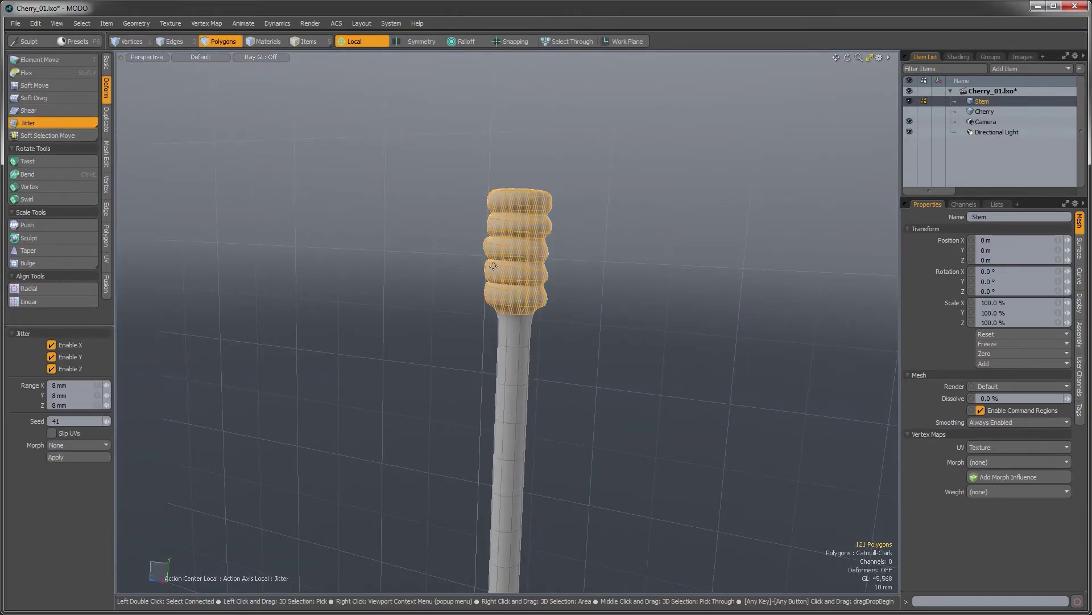
pyautogui.moveTo(499, 248); pyautogui.dragTo(494, 248)
pyautogui.moveTo(508, 323); pyautogui.dragTo(508, 323)
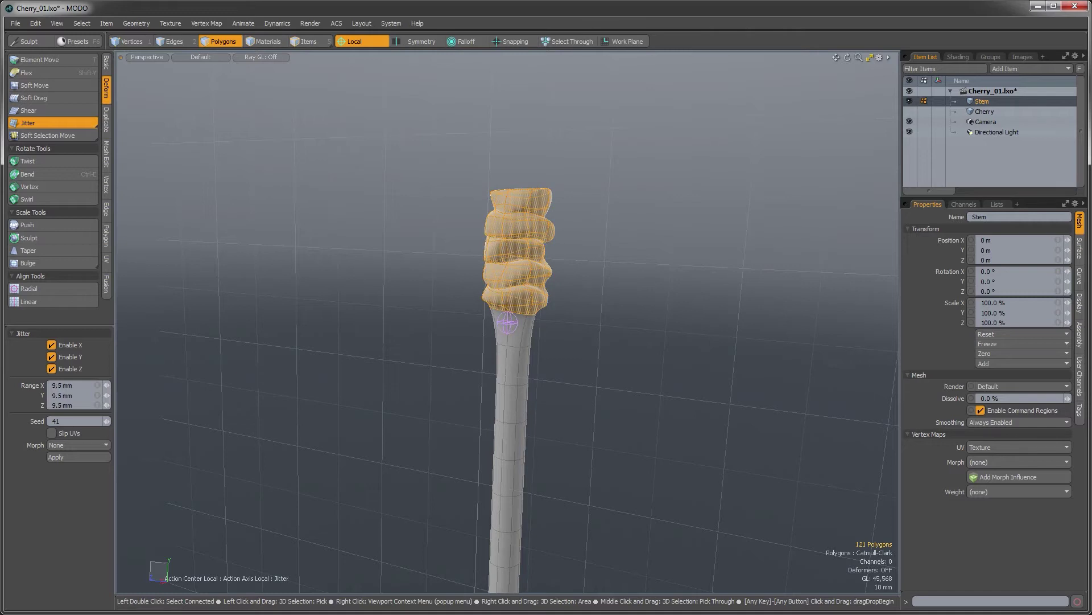
pyautogui.press('space')
pyautogui.click(626, 239)
# Bevel one polygon on top of the stem head with a 23 mm shift and no inset.
pyautogui.keyDown('alt'); pyautogui.moveTo(591, 187); pyautogui.dragTo(574, 244); pyautogui.keyUp('alt')
pyautogui.keyDown('alt'); pyautogui.keyDown('shift'); pyautogui.moveTo(516, 175); pyautogui.dragTo(523, 226); pyautogui.keyUp('shift'); pyautogui.keyUp('alt')
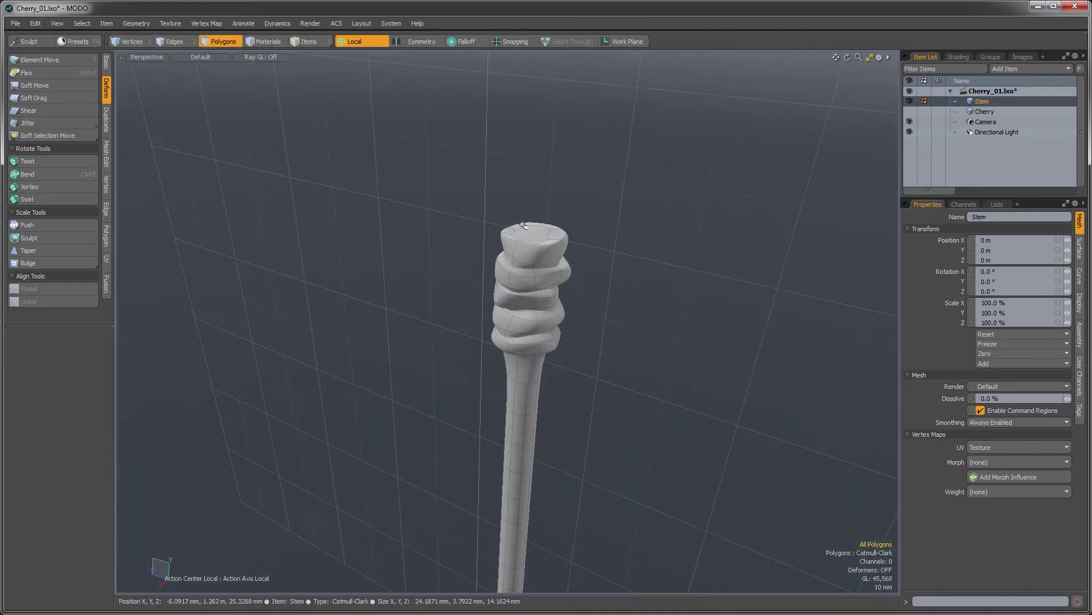
pyautogui.press('b')
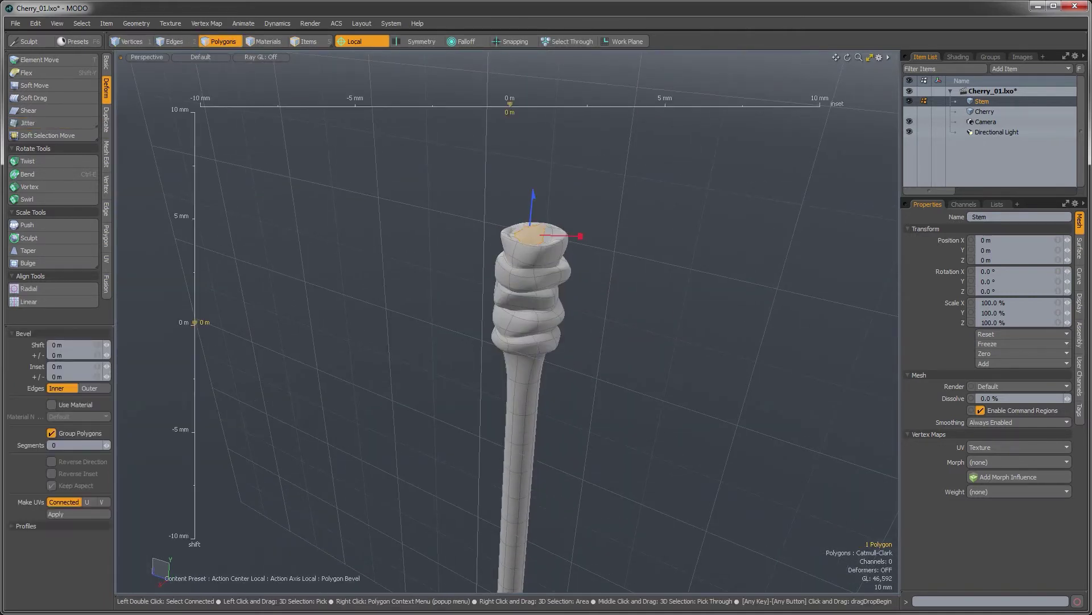
pyautogui.moveTo(531, 214); pyautogui.dragTo(534, 191)
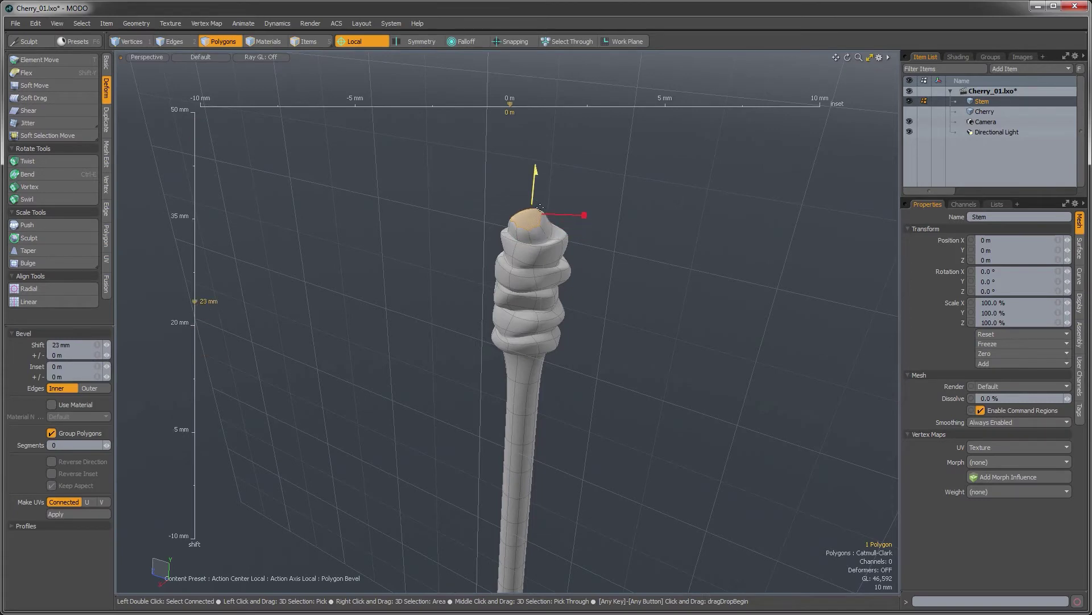
pyautogui.press('q')
pyautogui.click(605, 329)
# Show the Cherry mesh again and add it to the selection together with the Stem.
pyautogui.keyDown('ctrl'); pyautogui.keyDown('alt'); pyautogui.moveTo(604, 329); pyautogui.dragTo(544, 291); pyautogui.keyUp('alt'); pyautogui.keyUp('ctrl')
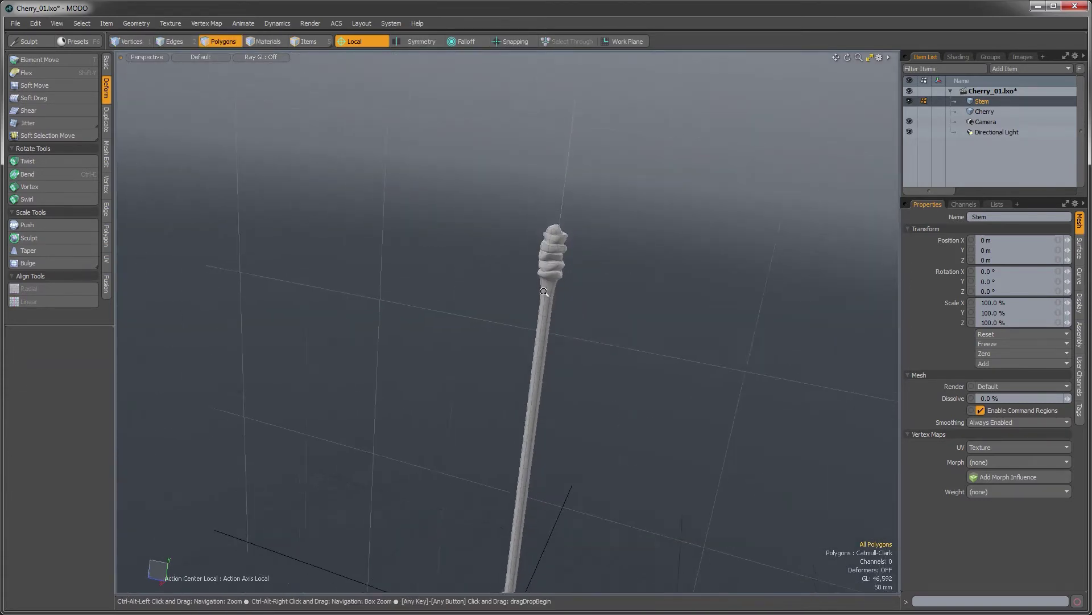
pyautogui.keyDown('alt'); pyautogui.keyDown('shift'); pyautogui.moveTo(562, 378); pyautogui.dragTo(543, 250); pyautogui.keyUp('shift'); pyautogui.keyUp('alt')
pyautogui.keyDown('alt'); pyautogui.keyDown('shift'); pyautogui.moveTo(530, 205); pyautogui.dragTo(529, 245); pyautogui.keyUp('shift'); pyautogui.keyUp('alt')
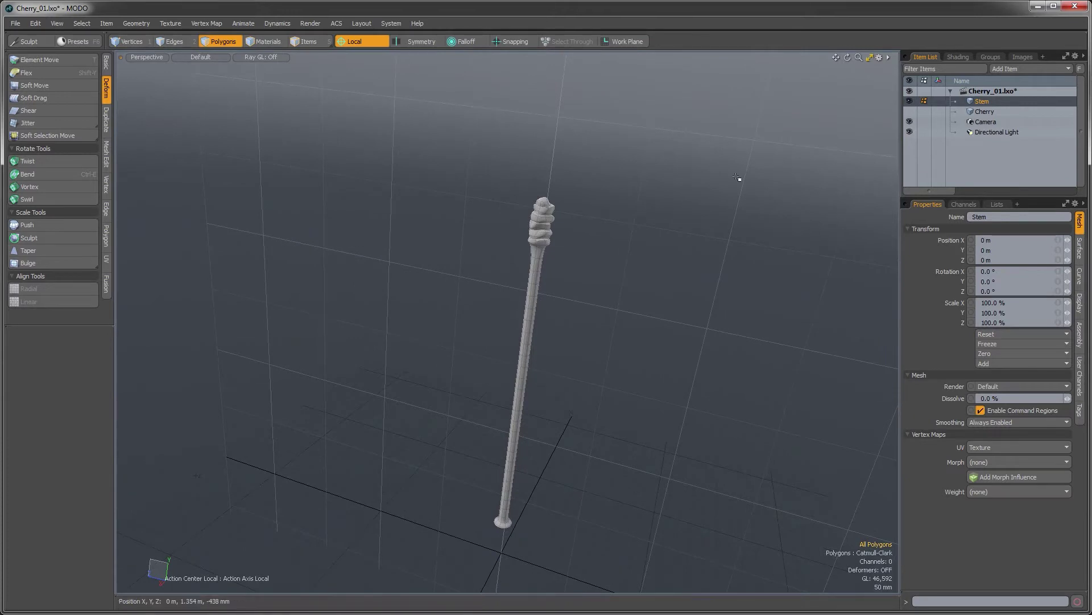
pyautogui.click(911, 113)
pyautogui.keyDown('ctrl'); pyautogui.click(977, 110); pyautogui.keyUp('ctrl')
pyautogui.keyDown('ctrl'); pyautogui.keyDown('alt'); pyautogui.moveTo(598, 348); pyautogui.dragTo(521, 350); pyautogui.keyUp('alt'); pyautogui.keyUp('ctrl')
pyautogui.keyDown('alt'); pyautogui.keyDown('shift'); pyautogui.moveTo(521, 350); pyautogui.dragTo(504, 222); pyautogui.keyUp('shift'); pyautogui.keyUp('alt')
pyautogui.keyDown('ctrl'); pyautogui.keyDown('alt'); pyautogui.moveTo(495, 285); pyautogui.dragTo(509, 254); pyautogui.keyUp('alt'); pyautogui.keyUp('ctrl')
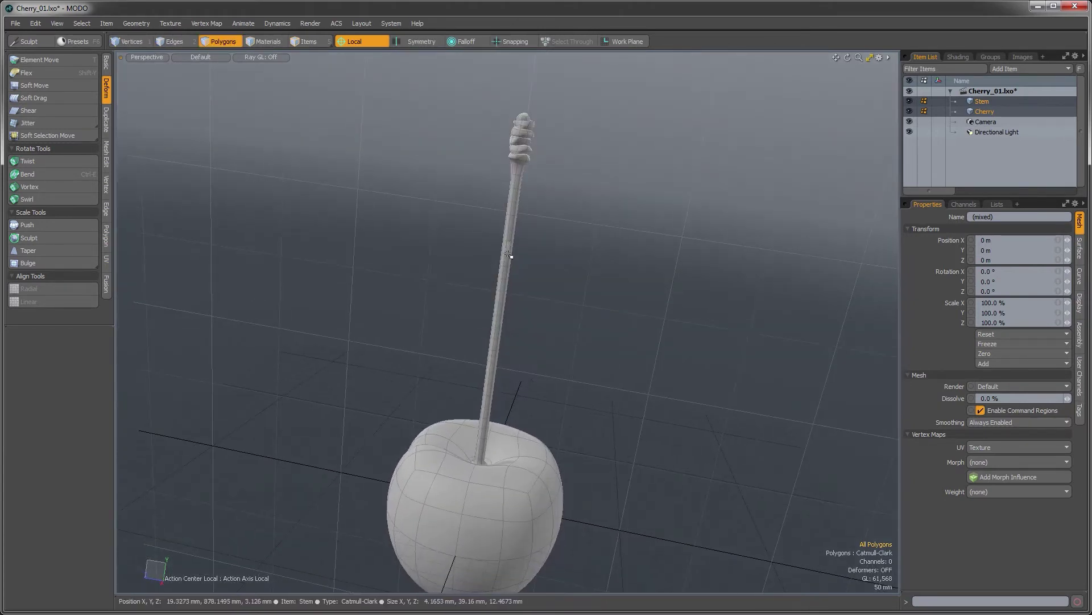
# Select a loop of polygons around the stem's base and grow the selection down to the stem's flared bottom.
pyautogui.keyDown('ctrl'); pyautogui.keyDown('alt'); pyautogui.moveTo(529, 353); pyautogui.dragTo(541, 294); pyautogui.keyUp('alt'); pyautogui.keyUp('ctrl')
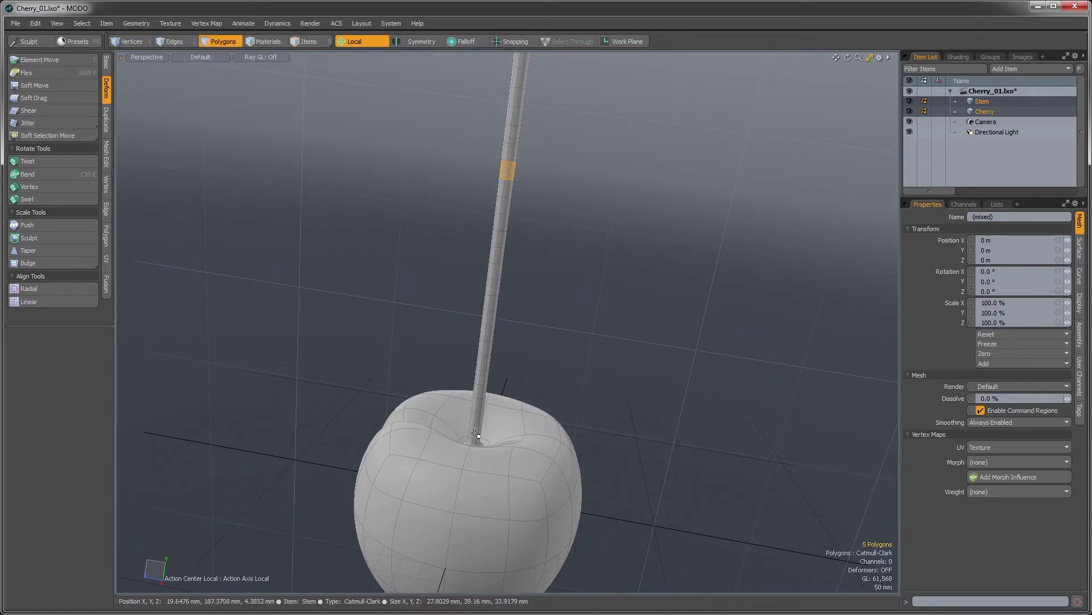
pyautogui.keyDown('ctrl'); pyautogui.keyDown('alt'); pyautogui.moveTo(477, 433); pyautogui.dragTo(453, 354); pyautogui.keyUp('alt'); pyautogui.keyUp('ctrl')
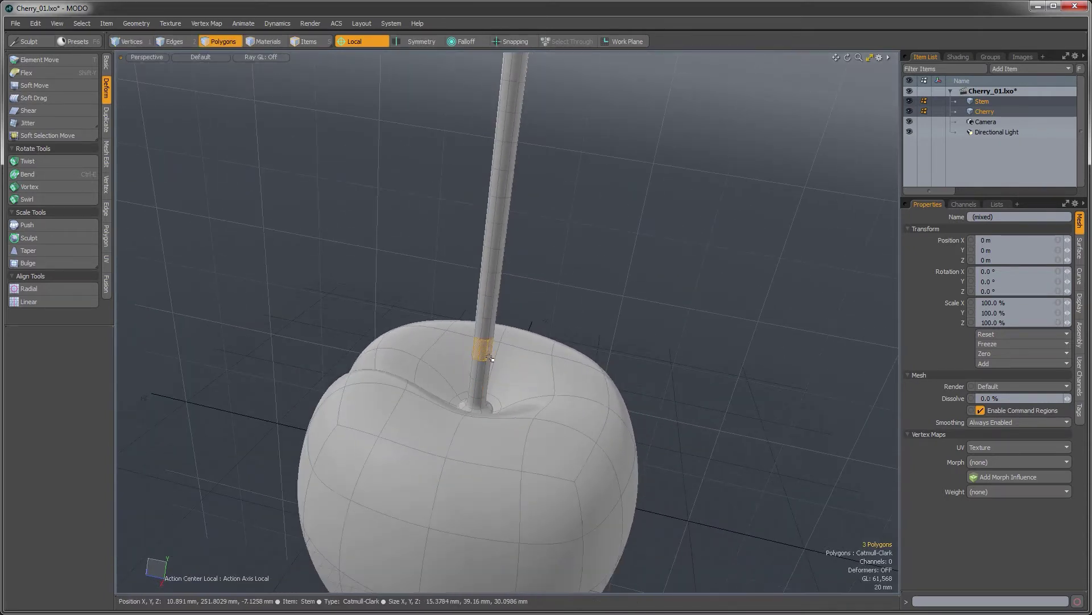
pyautogui.press('l')
pyautogui.hotkey('shift', 'Up')
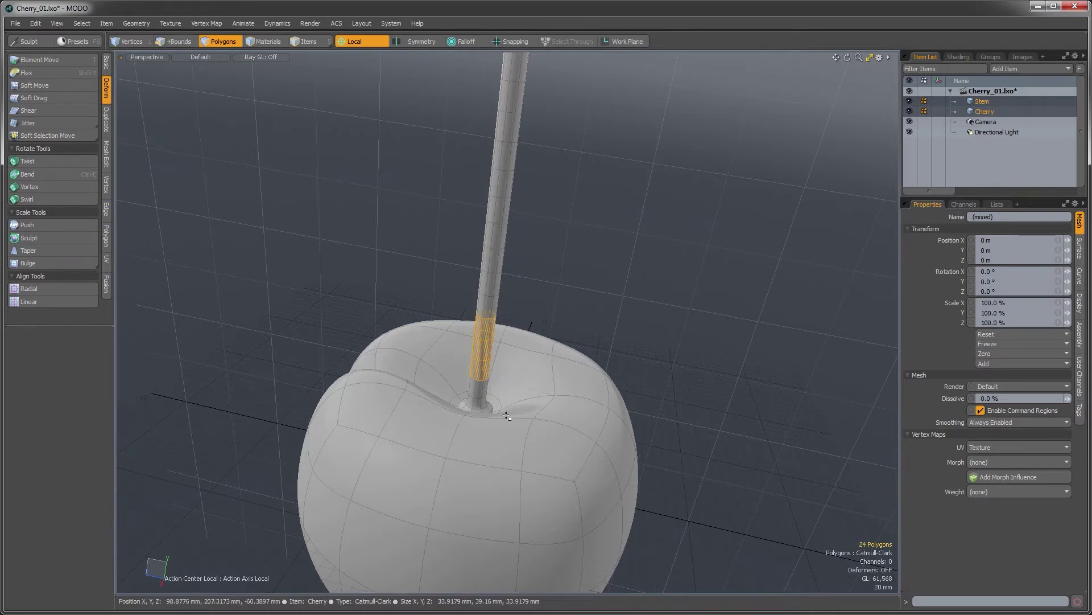
pyautogui.hotkey('shift', 'Up')
pyautogui.hotkey('shift', 'Up')
pyautogui.hotkey('shift', 'Up')
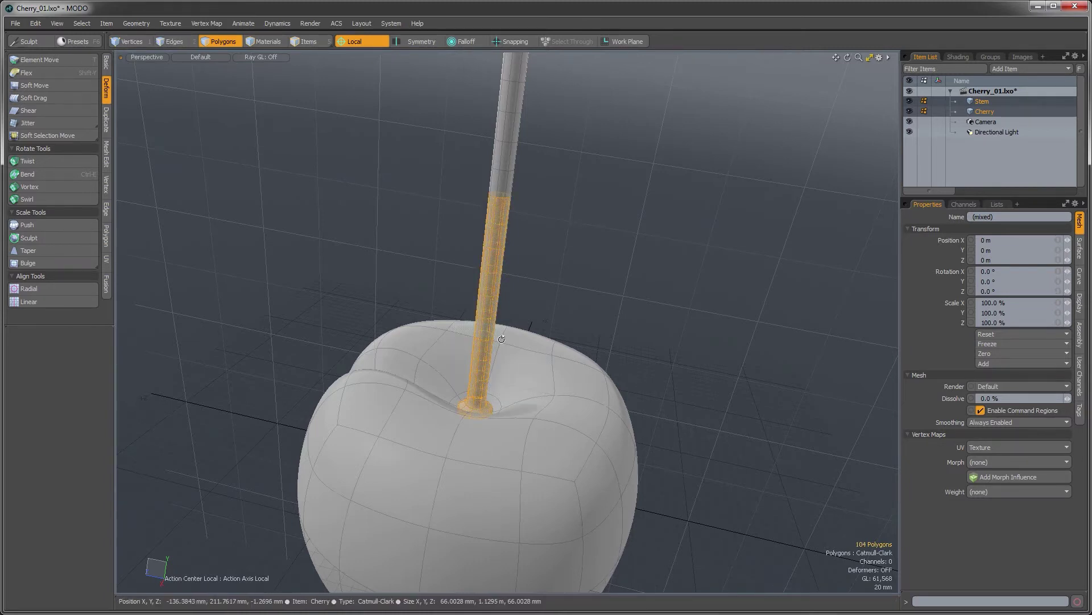
pyautogui.keyDown('alt'); pyautogui.moveTo(502, 339); pyautogui.dragTo(530, 378); pyautogui.keyUp('alt')
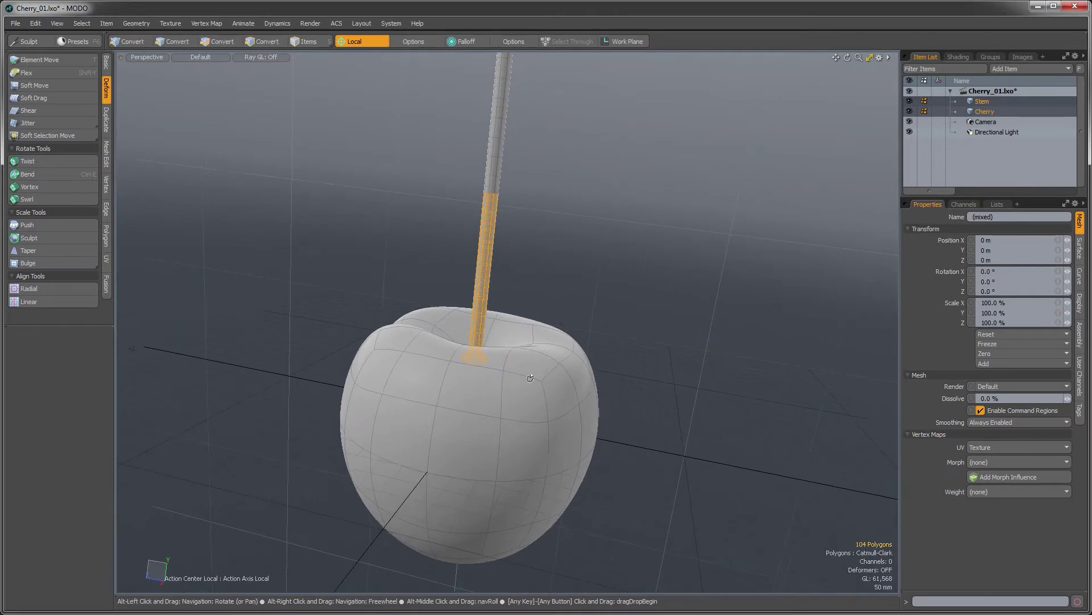
# Apply a Linear falloff to the selected stem base with symmetry None and its start at about Y 114 mm.
pyautogui.click(466, 42)
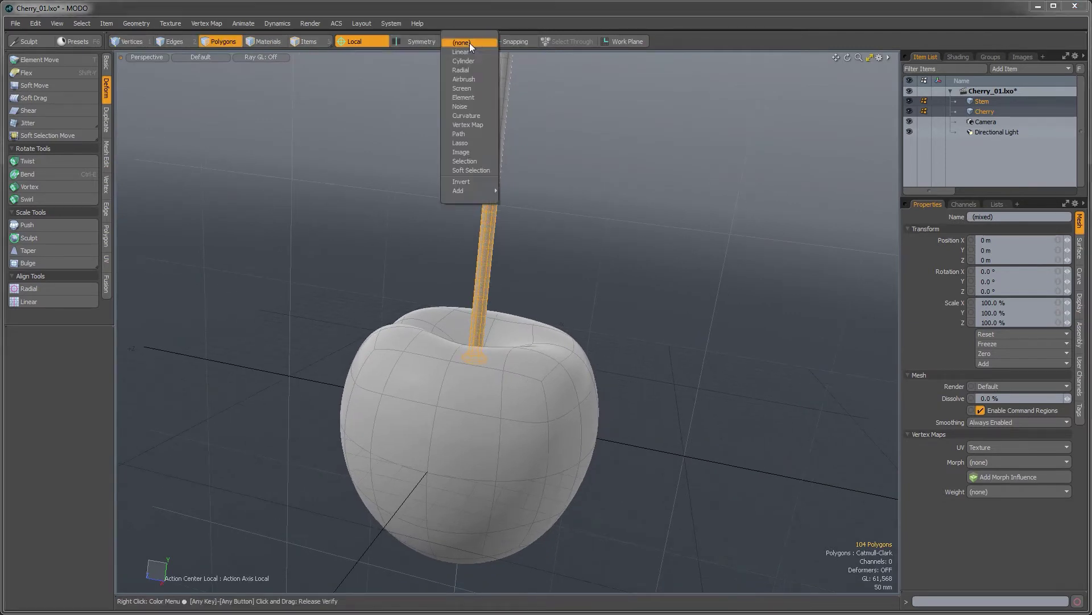
pyautogui.click(468, 43)
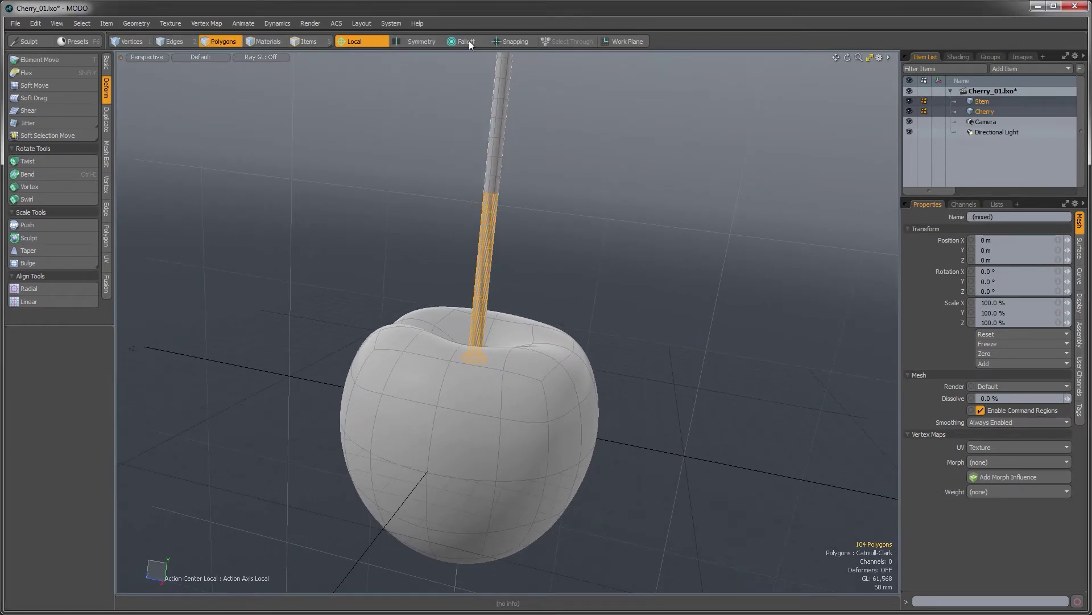
pyautogui.press('w')
pyautogui.click(469, 41)
pyautogui.click(470, 47)
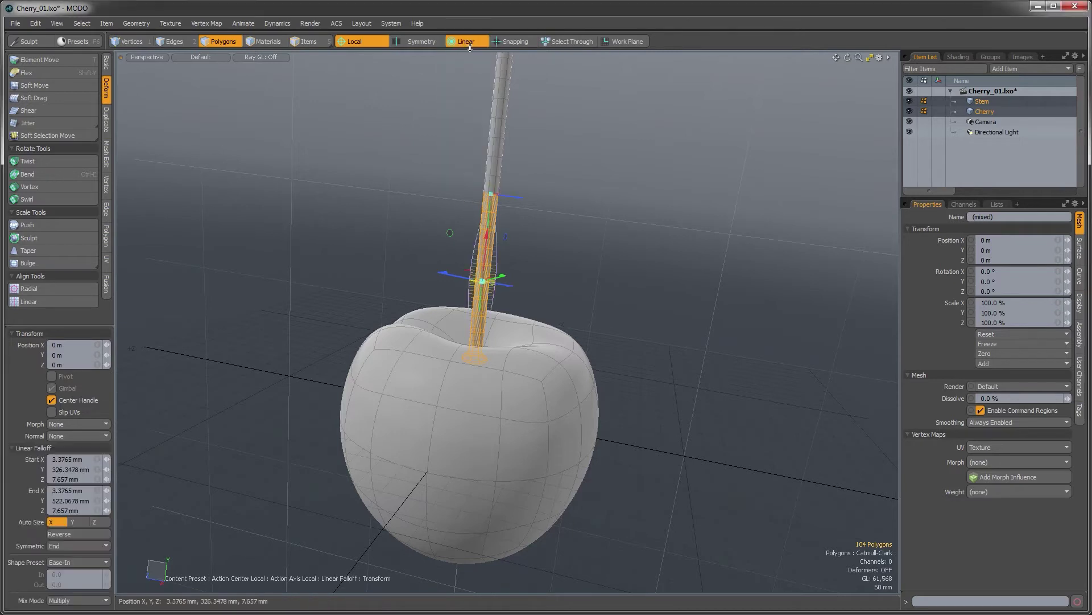
pyautogui.keyDown('alt'); pyautogui.moveTo(421, 188); pyautogui.dragTo(411, 219); pyautogui.keyUp('alt')
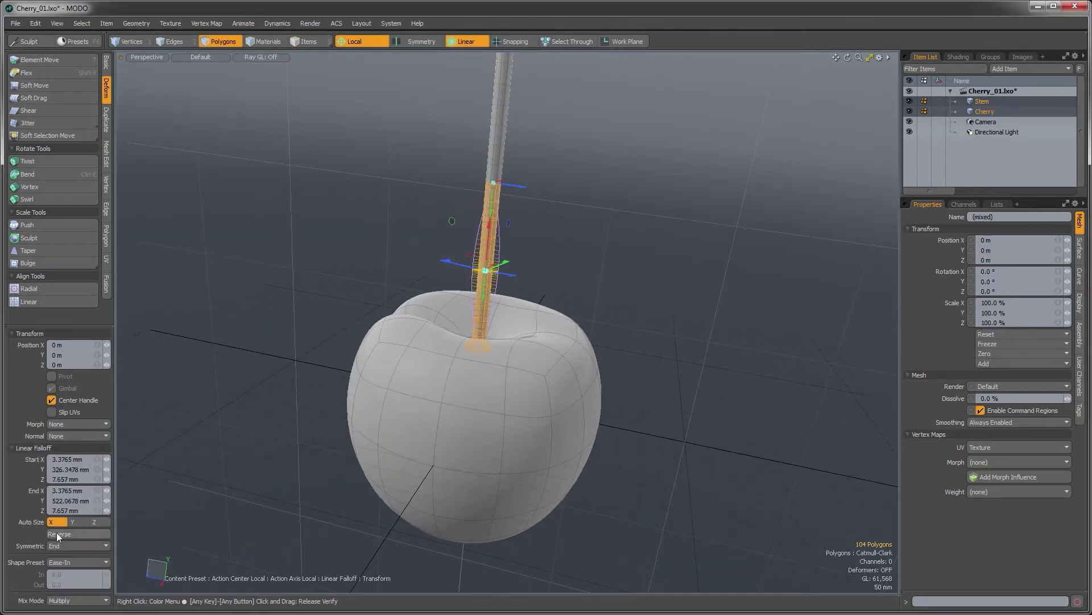
pyautogui.click(67, 545)
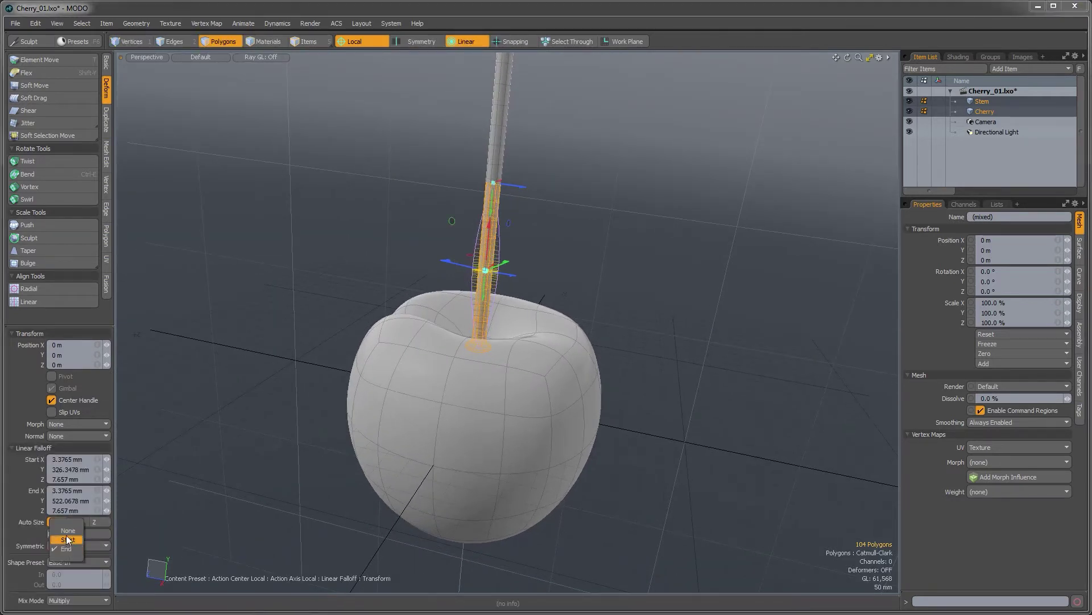
pyautogui.click(67, 530)
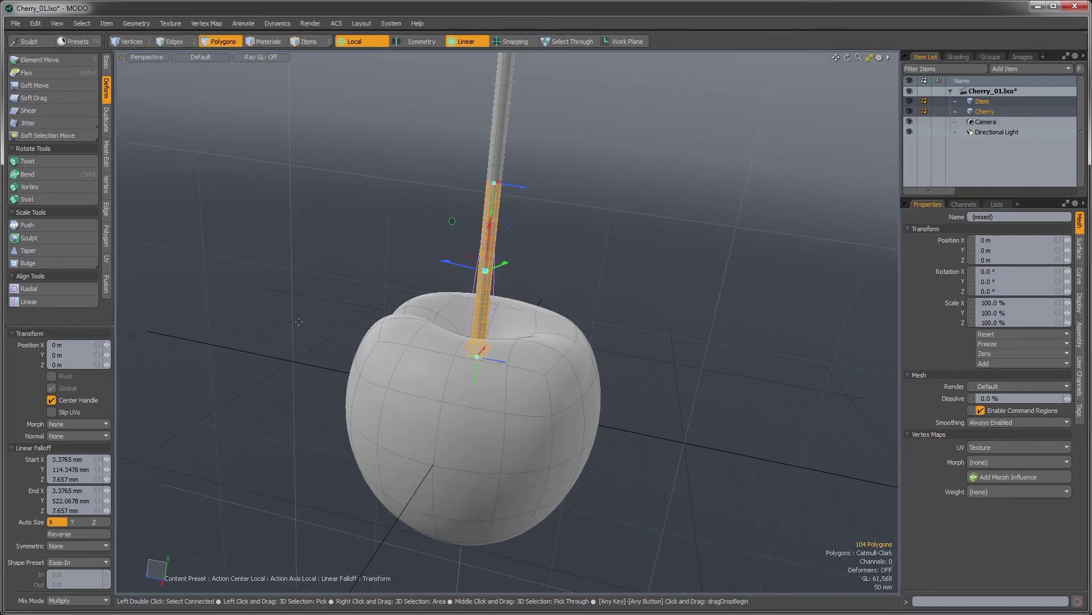
# Thicken the selected lower stem polygons with the Push tool at a distance of 4.2 mm.
pyautogui.click(107, 117)
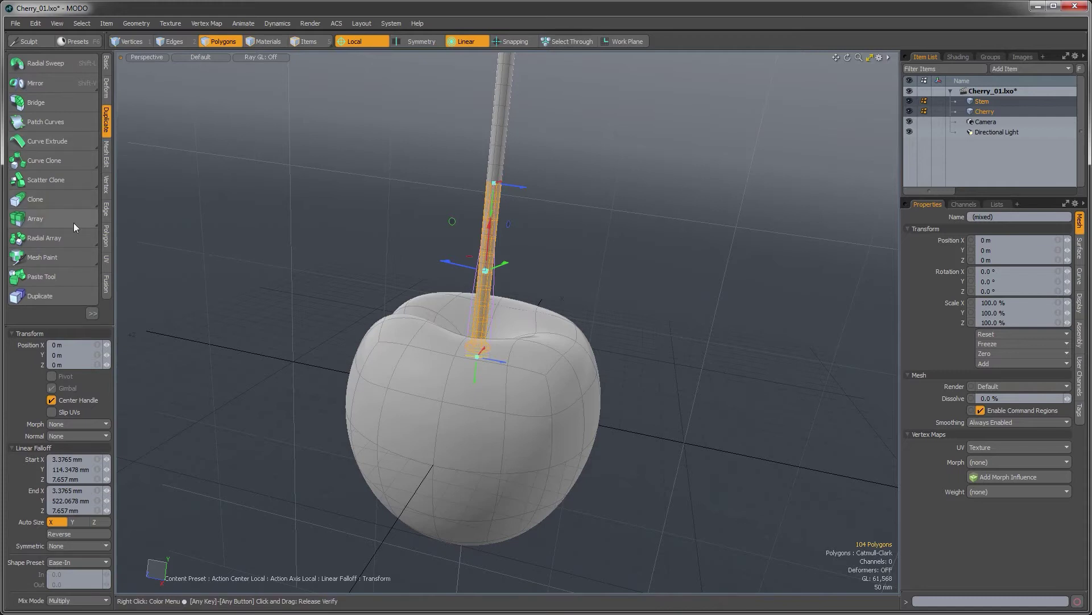
pyautogui.click(107, 91)
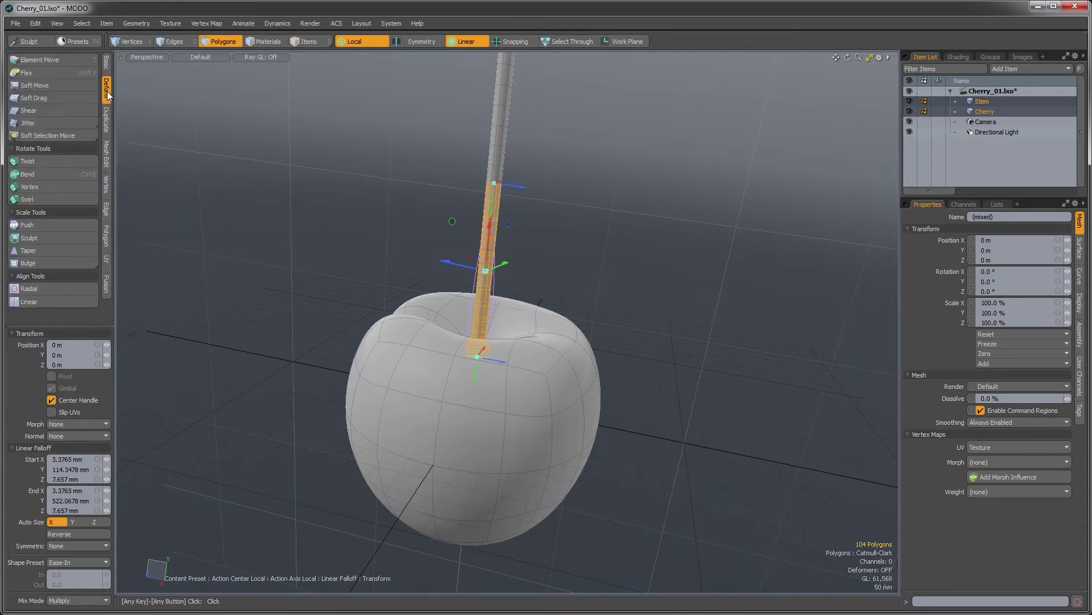
pyautogui.click(35, 224)
pyautogui.keyDown('alt'); pyautogui.moveTo(495, 319); pyautogui.dragTo(491, 305); pyautogui.keyUp('alt')
pyautogui.scroll(3, 492, 305)
pyautogui.click(492, 306)
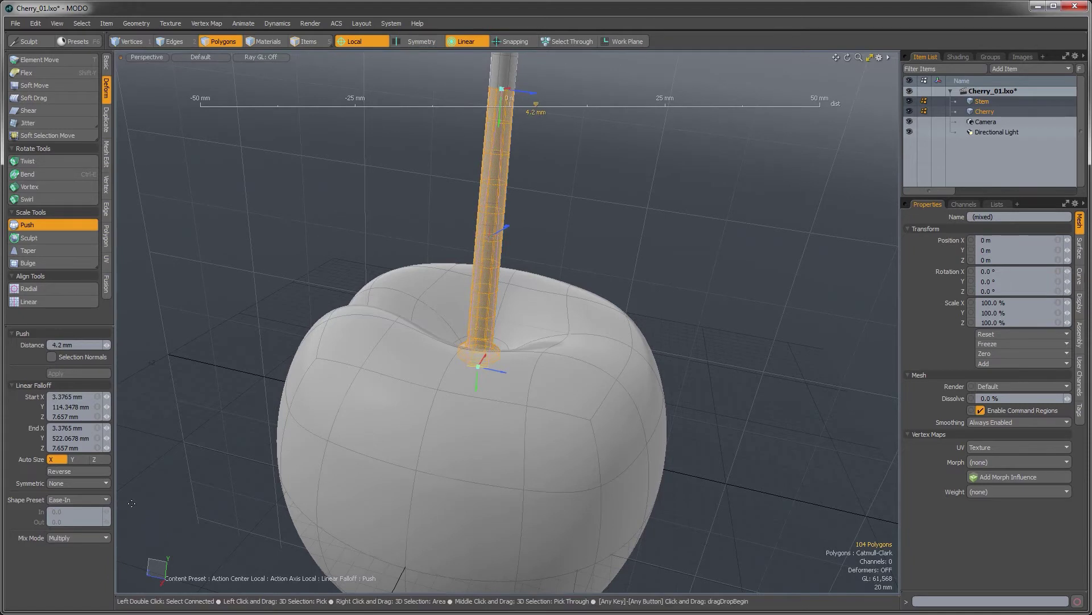
# Set the Push falloff's shape preset to Ease-Out and finish the push on the stem base.
pyautogui.click(99, 499)
pyautogui.click(86, 506)
pyautogui.keyDown('alt'); pyautogui.moveTo(473, 351); pyautogui.dragTo(475, 332); pyautogui.keyUp('alt')
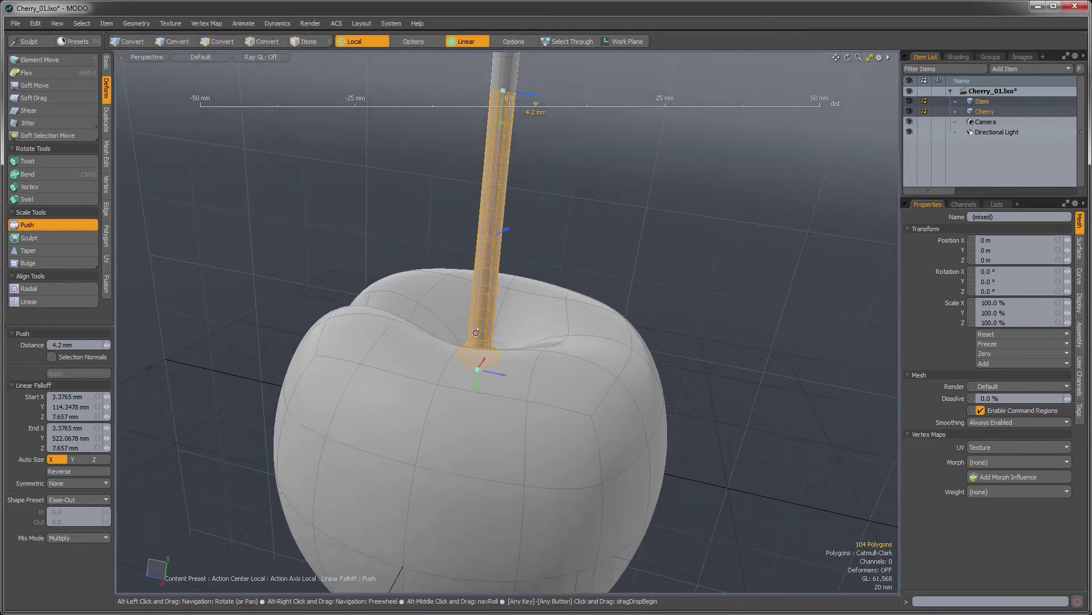
pyautogui.moveTo(500, 233)
pyautogui.mouseDown()
pyautogui.moveTo(513, 232)
pyautogui.moveTo(501, 232)
pyautogui.mouseUp()
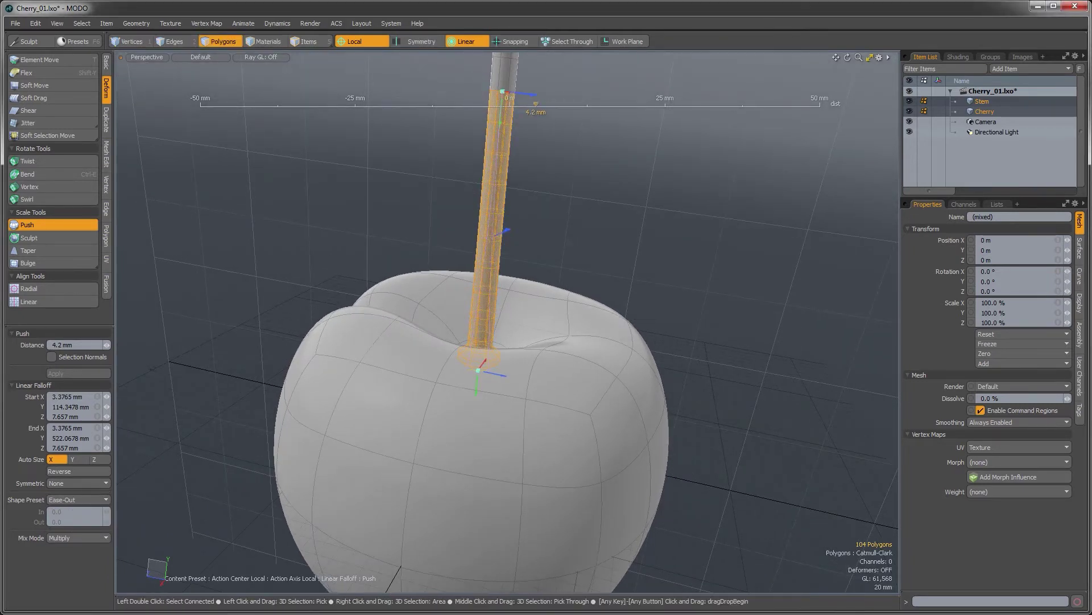
pyautogui.keyDown('alt'); pyautogui.moveTo(448, 382); pyautogui.dragTo(495, 426); pyautogui.keyUp('alt')
pyautogui.press('space')
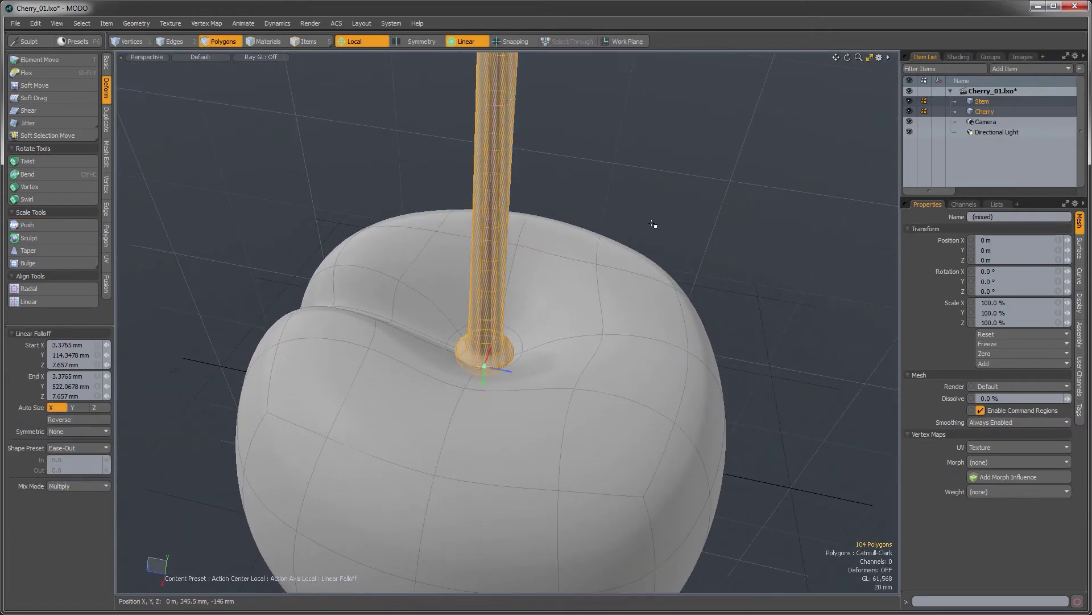
# Select all connected stem polygons and activate Scale with the linear falloff's symmetry set to Start.
pyautogui.click(654, 224)
pyautogui.keyDown('ctrl'); pyautogui.keyDown('alt'); pyautogui.moveTo(605, 263); pyautogui.dragTo(546, 302); pyautogui.keyUp('alt'); pyautogui.keyUp('ctrl')
pyautogui.doubleClick(529, 238)
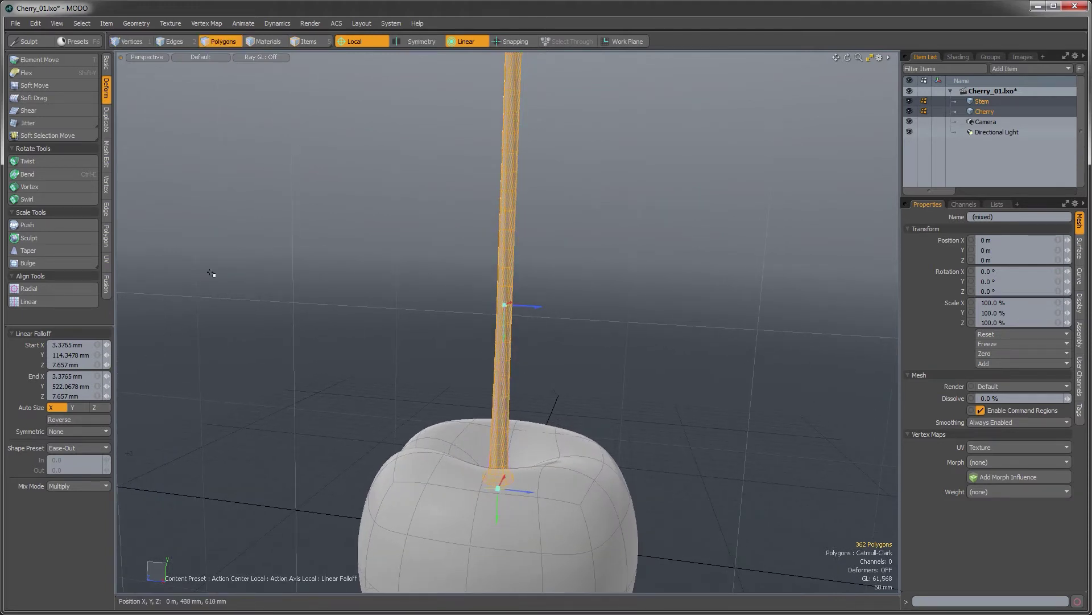
pyautogui.press('r')
pyautogui.keyDown('alt'); pyautogui.moveTo(467, 321); pyautogui.dragTo(503, 346); pyautogui.keyUp('alt')
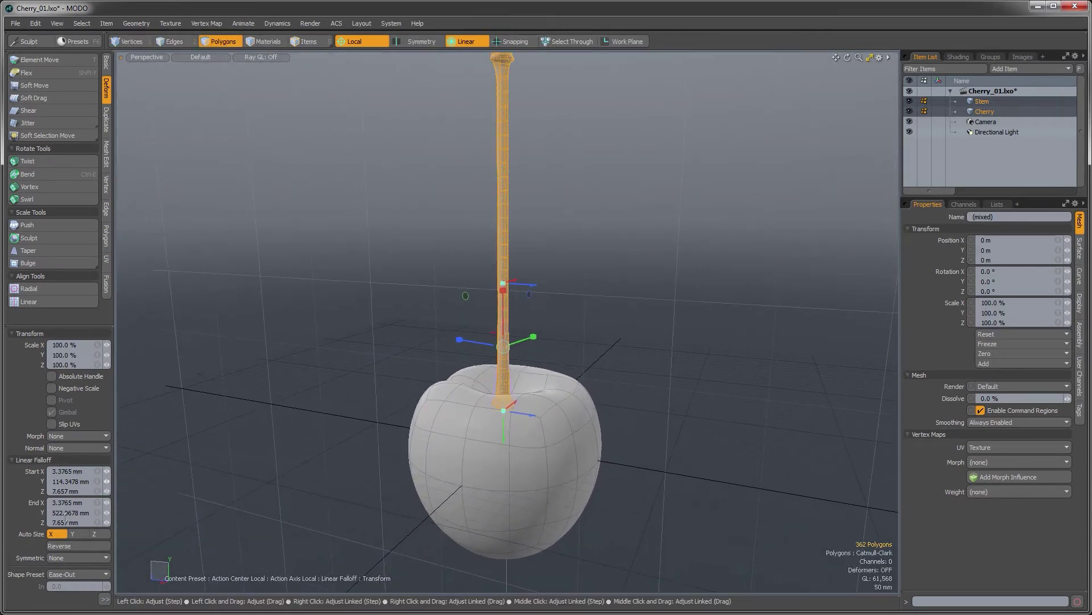
pyautogui.click(66, 556)
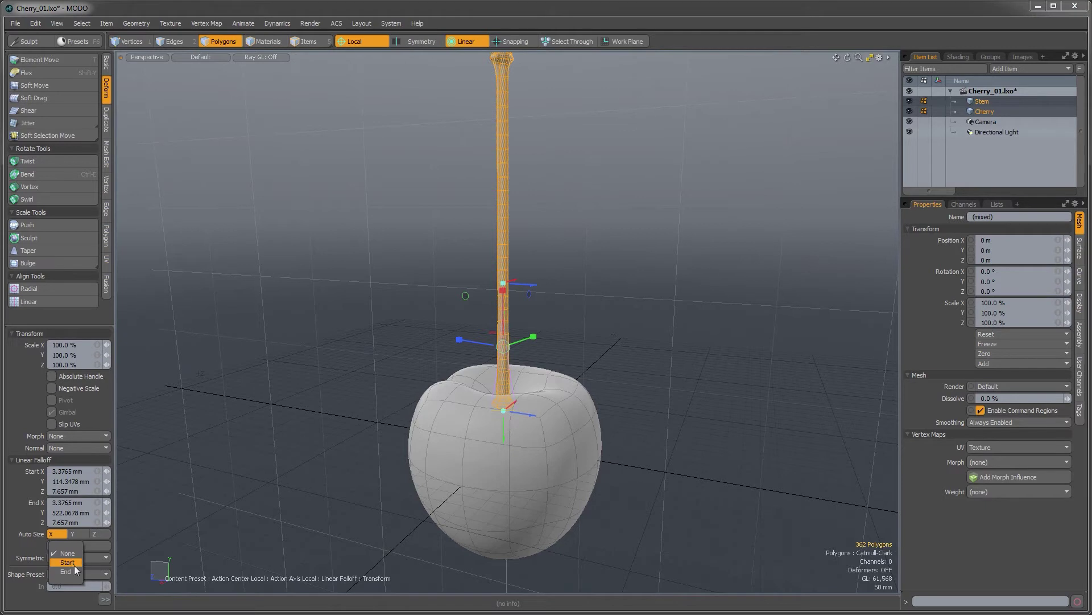
pyautogui.click(67, 570)
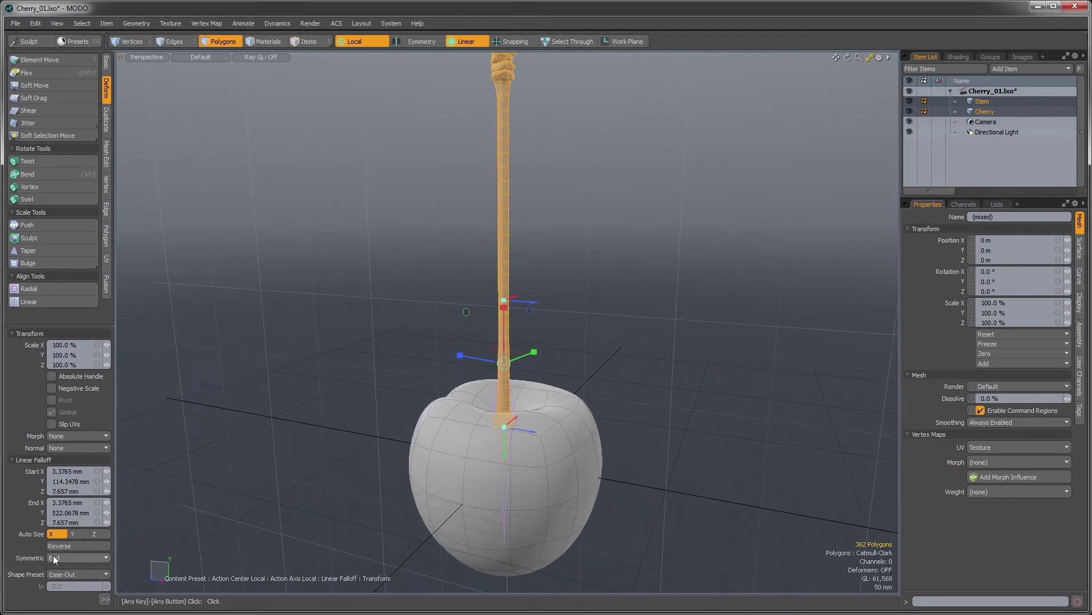
pyautogui.click(60, 560)
pyautogui.click(58, 551)
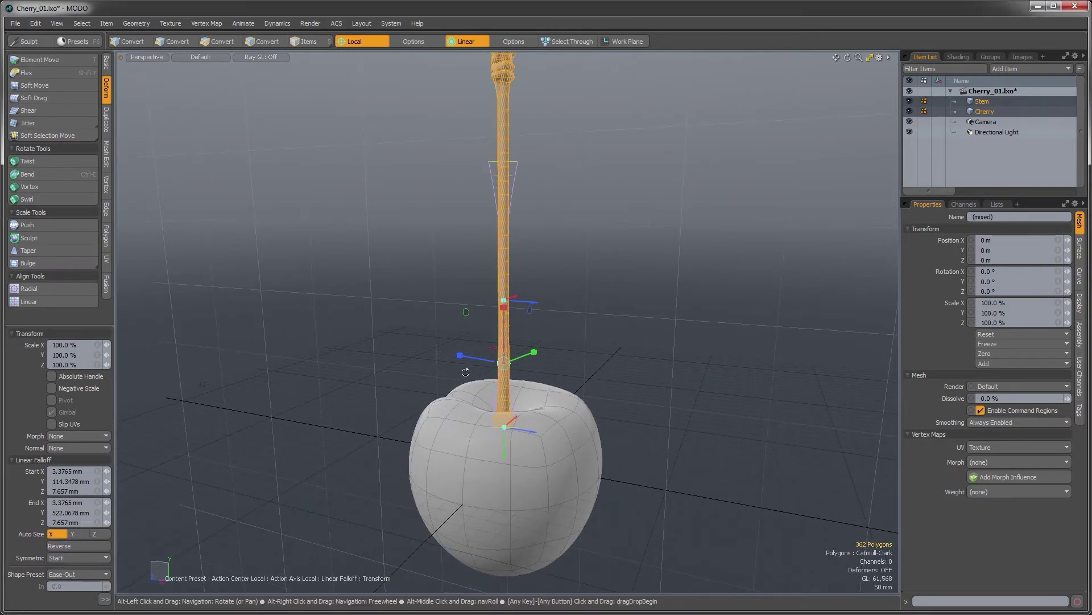
# Raise the linear falloff's end point along the stem to about Y 932 mm.
pyautogui.keyDown('alt'); pyautogui.moveTo(466, 372); pyautogui.dragTo(548, 303); pyautogui.keyUp('alt')
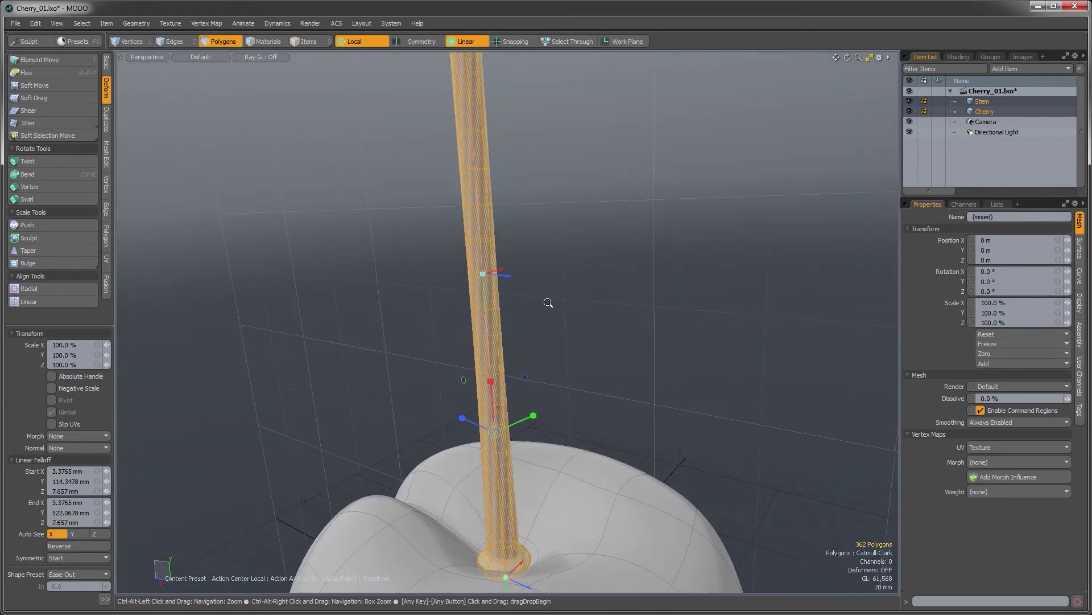
pyautogui.moveTo(483, 273); pyautogui.dragTo(475, 174)
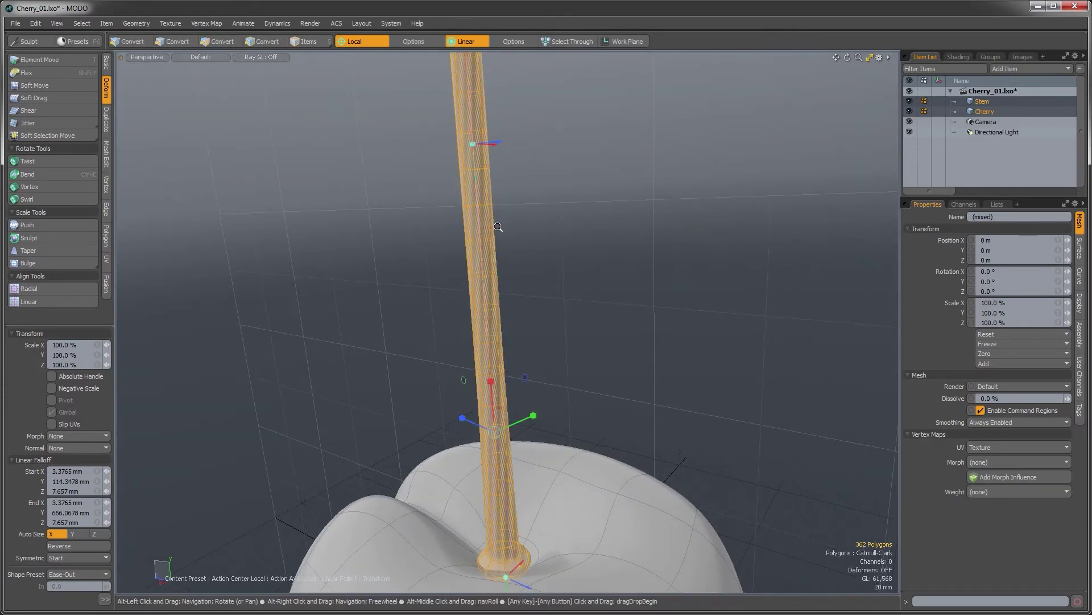
pyautogui.keyDown('ctrl'); pyautogui.keyDown('alt'); pyautogui.moveTo(500, 227); pyautogui.dragTo(447, 246); pyautogui.keyUp('alt'); pyautogui.keyUp('ctrl')
pyautogui.keyDown('alt'); pyautogui.keyDown('shift'); pyautogui.moveTo(538, 268); pyautogui.dragTo(591, 368); pyautogui.keyUp('shift'); pyautogui.keyUp('alt')
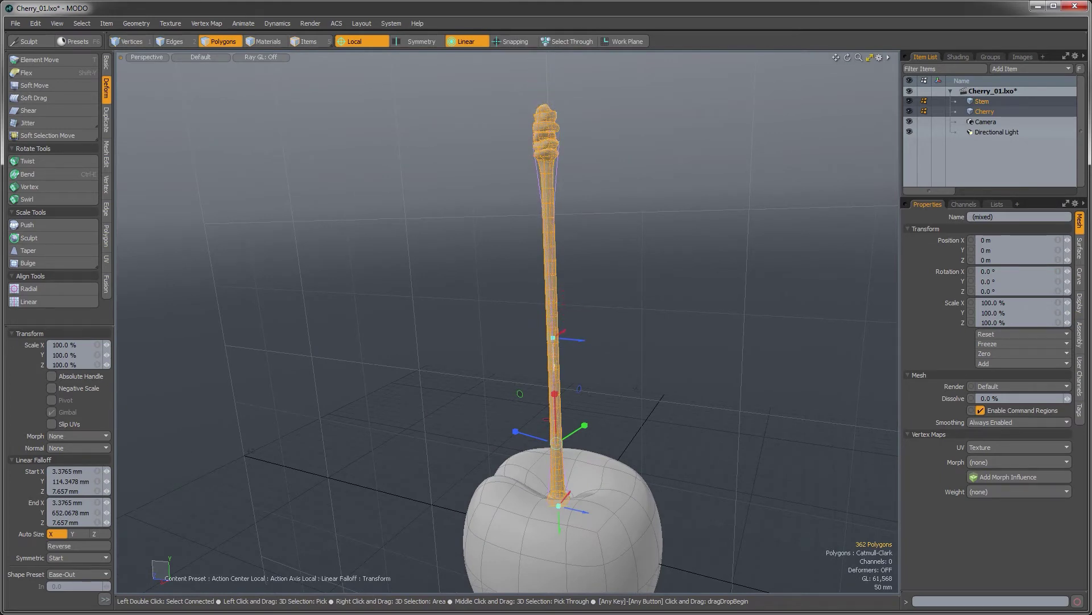
pyautogui.keyDown('alt'); pyautogui.moveTo(554, 358); pyautogui.dragTo(555, 364); pyautogui.keyUp('alt')
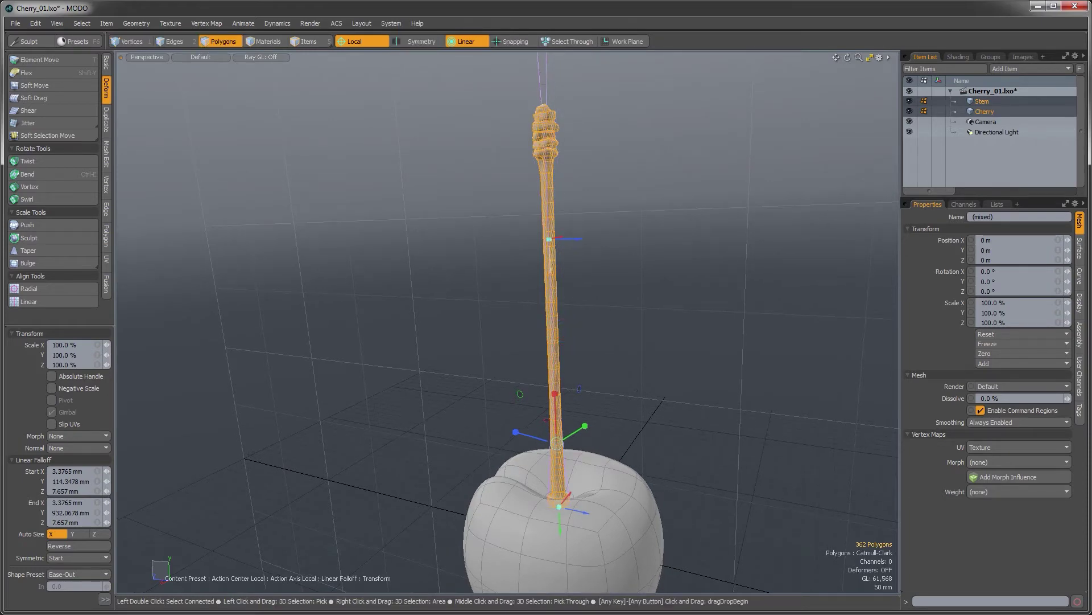
# Lower the falloff's end to about Y 836 mm while testing and undoing scales of the stem in Y and Z.
pyautogui.keyDown('alt'); pyautogui.moveTo(583, 266); pyautogui.dragTo(619, 449); pyautogui.keyUp('alt')
pyautogui.scroll(-3, 539, 397)
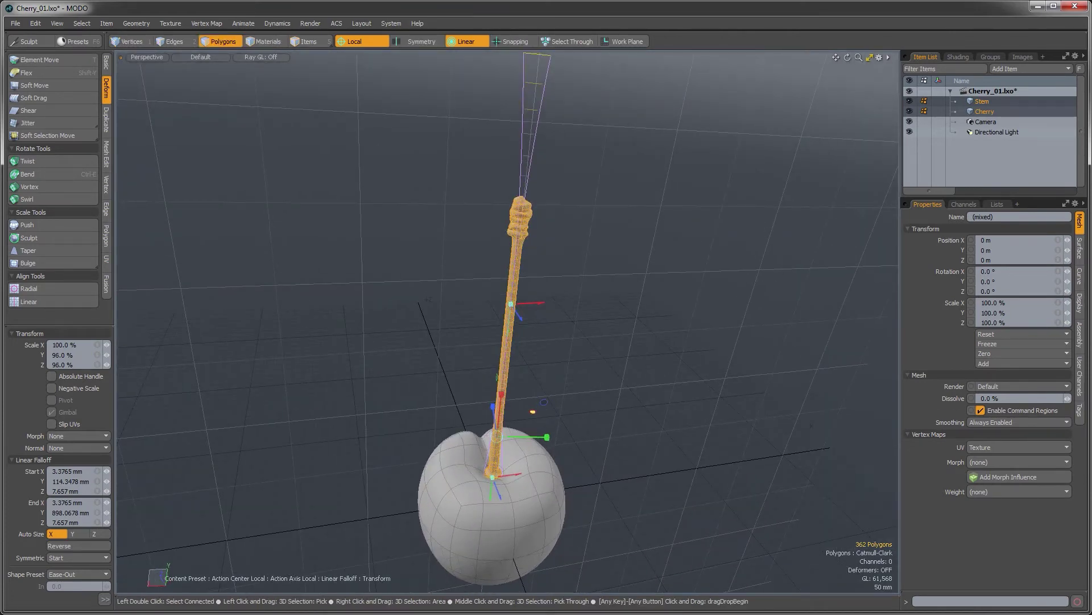
pyautogui.moveTo(533, 411)
pyautogui.keyDown('alt'); pyautogui.mouseDown()
pyautogui.moveTo(561, 421)
pyautogui.moveTo(541, 418)
pyautogui.mouseUp(); pyautogui.keyUp('alt')
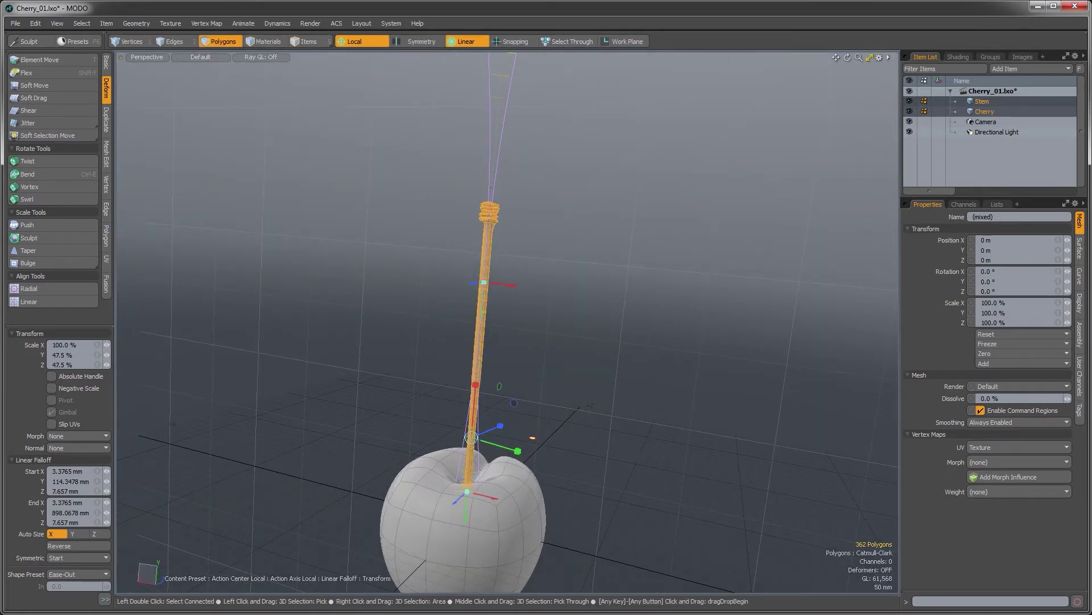
pyautogui.keyDown('alt'); pyautogui.moveTo(542, 417); pyautogui.dragTo(482, 464); pyautogui.keyUp('alt')
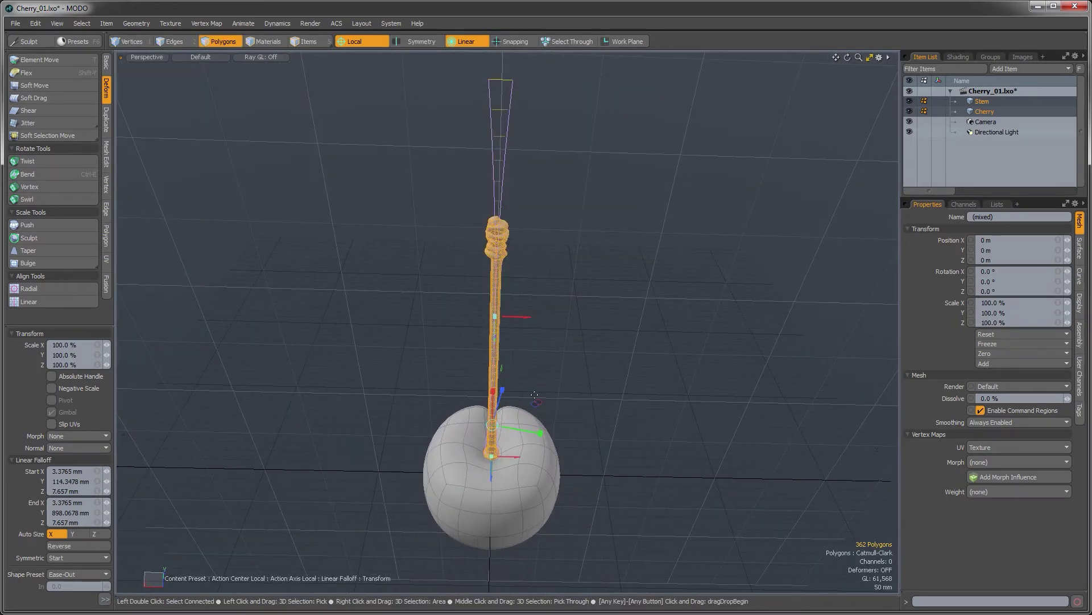
pyautogui.keyDown('alt'); pyautogui.moveTo(519, 381); pyautogui.dragTo(576, 401); pyautogui.keyUp('alt')
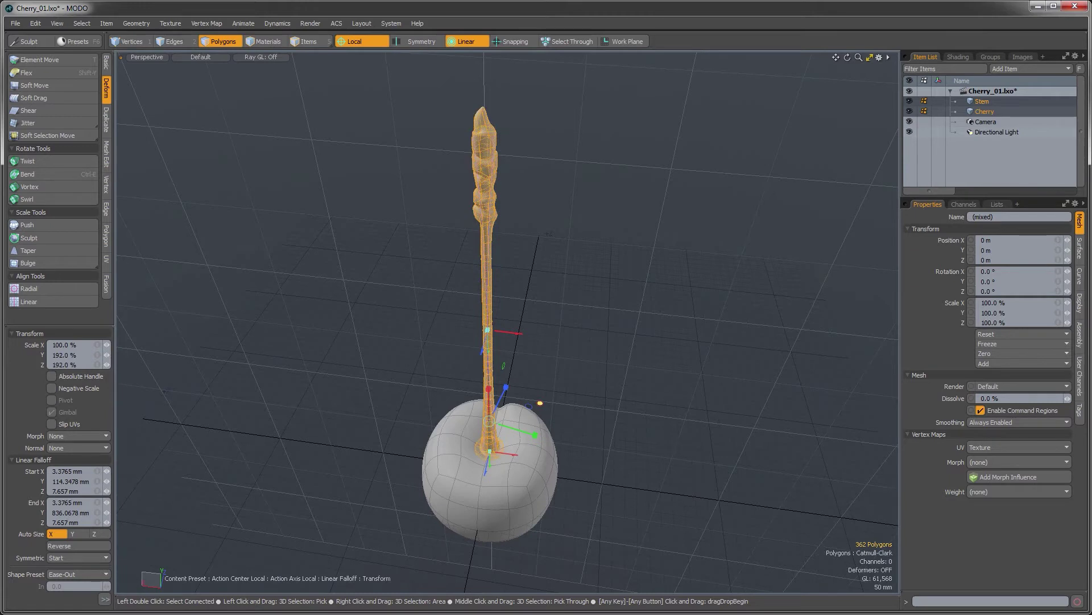
pyautogui.hotkey('ctrl', 'z')
pyautogui.keyDown('alt'); pyautogui.moveTo(506, 382); pyautogui.dragTo(540, 409); pyautogui.keyUp('alt')
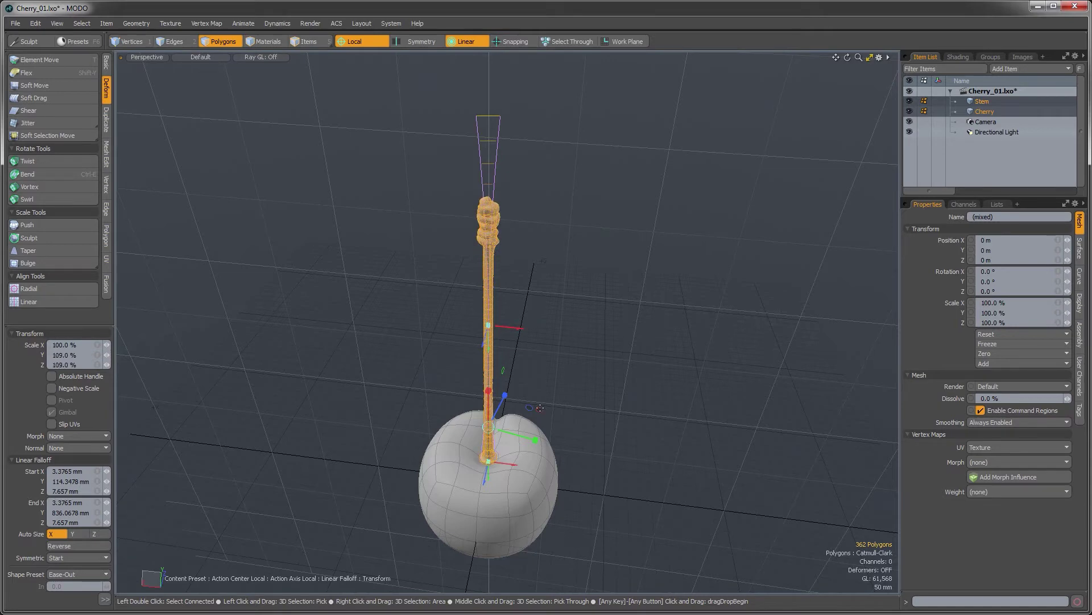
# Reset the Action Center from Local to none for scaling the stem.
pyautogui.click(364, 43)
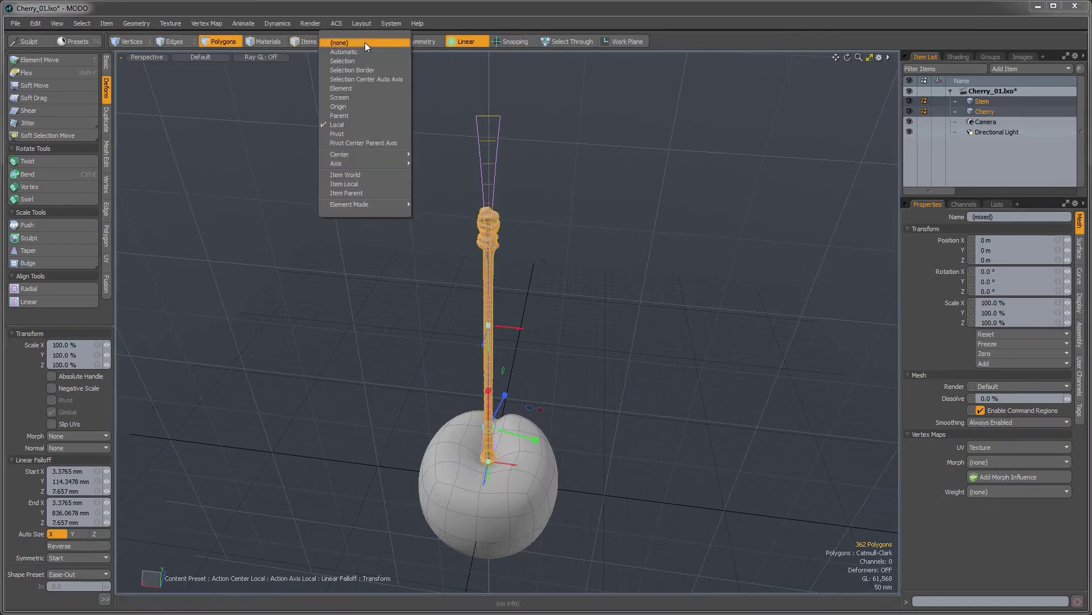
pyautogui.click(364, 42)
pyautogui.keyDown('alt'); pyautogui.moveTo(401, 313); pyautogui.dragTo(541, 421); pyautogui.keyUp('alt')
# Try scaling the stem to 157.5% in X and Z with the linear falloff, and undo it.
pyautogui.moveTo(465, 344); pyautogui.dragTo(474, 343)
pyautogui.moveTo(398, 342); pyautogui.dragTo(532, 342)
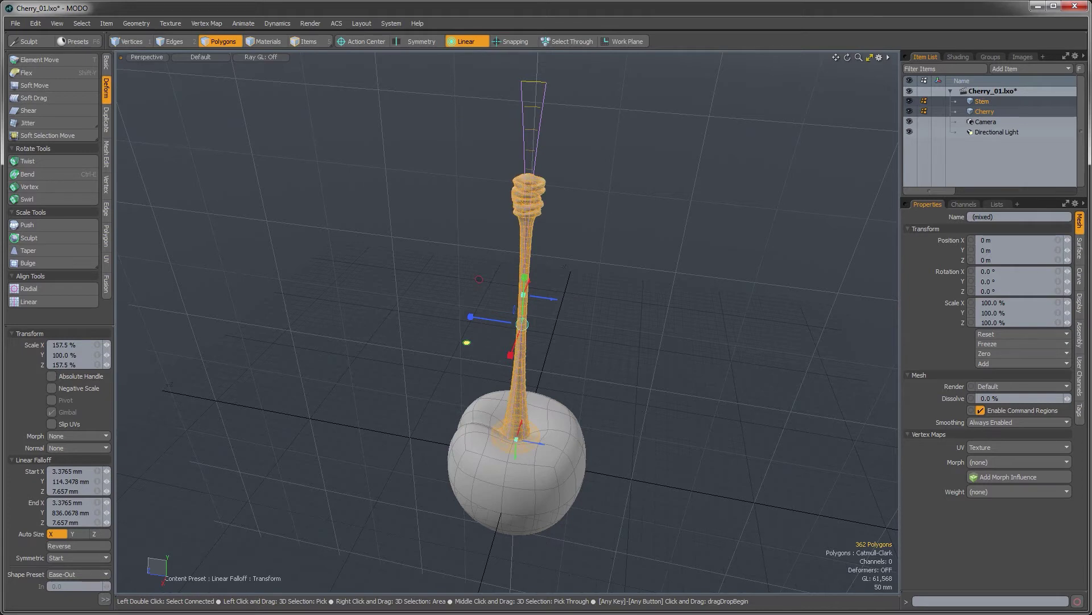
pyautogui.hotkey('ctrl', 'z')
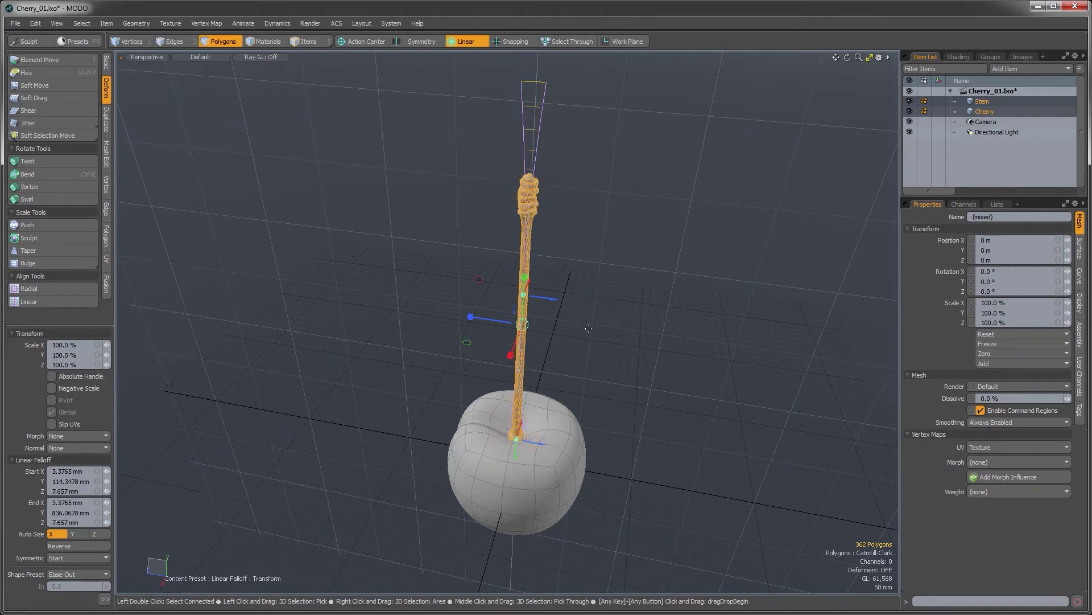
# Reverse the linear falloff with its symmetry at End, lower its start to about Y 830 mm, and scale the stem in X and Z.
pyautogui.click(66, 545)
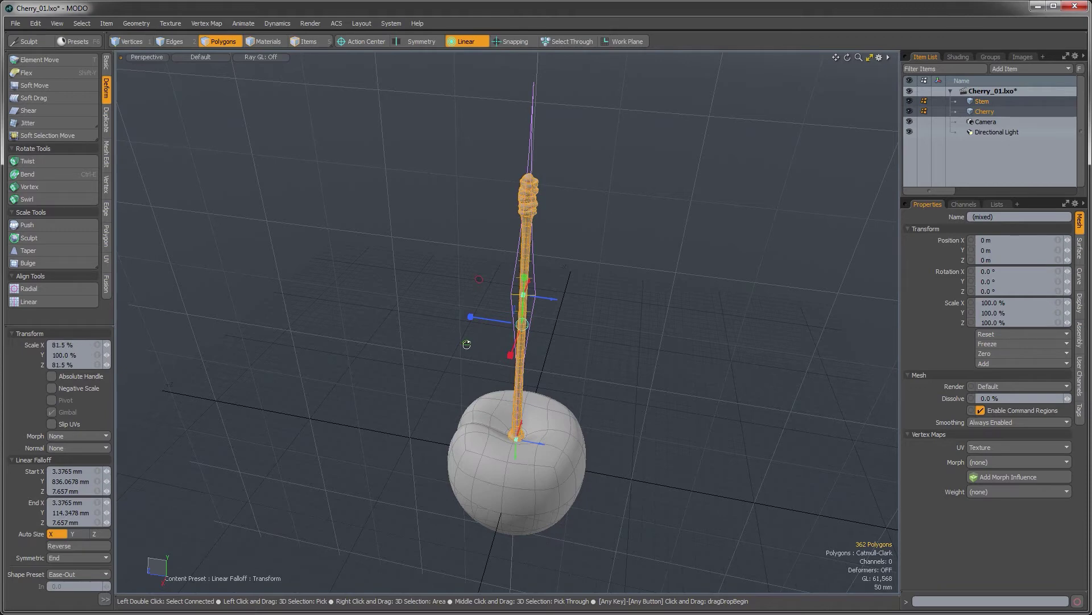
pyautogui.keyDown('alt'); pyautogui.moveTo(466, 344); pyautogui.dragTo(496, 370); pyautogui.keyUp('alt')
pyautogui.hotkey('ctrl', 'z')
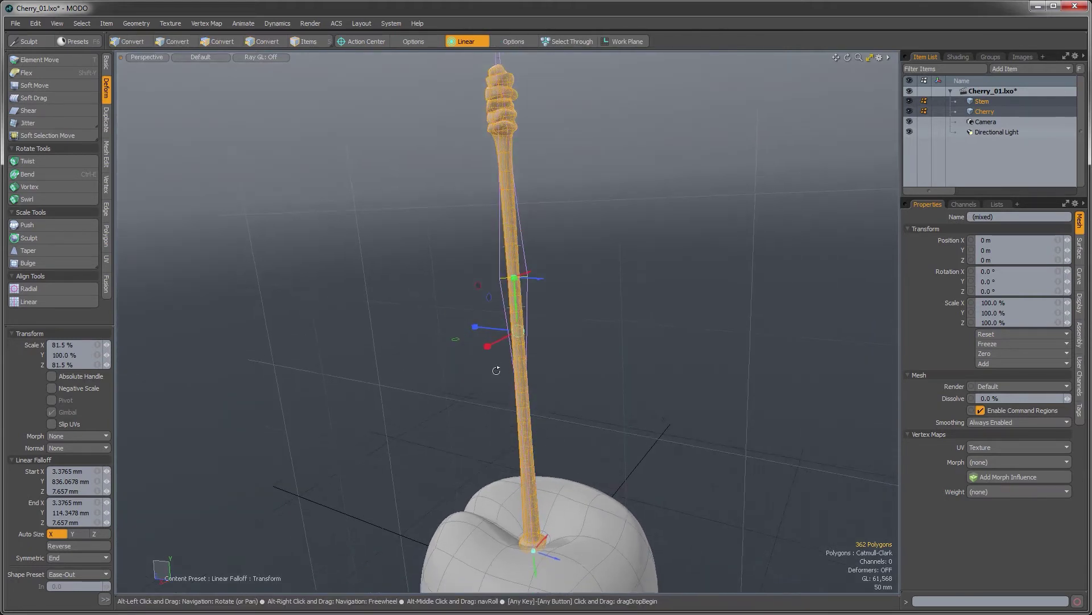
pyautogui.scroll(3, 496, 370)
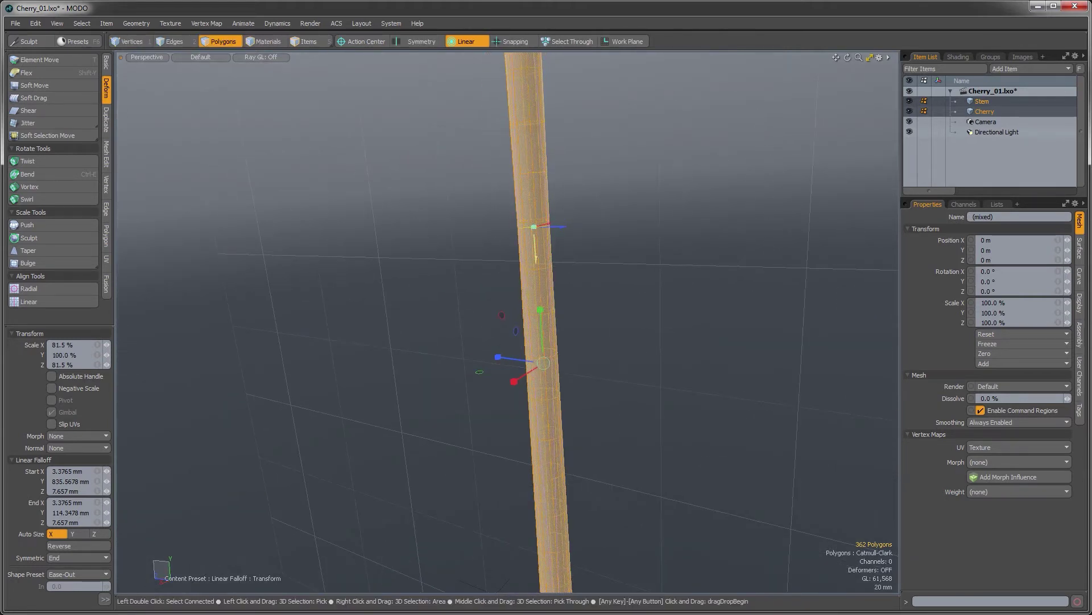
pyautogui.moveTo(534, 252); pyautogui.dragTo(536, 257)
pyautogui.keyDown('alt'); pyautogui.moveTo(559, 360); pyautogui.dragTo(456, 330); pyautogui.keyUp('alt')
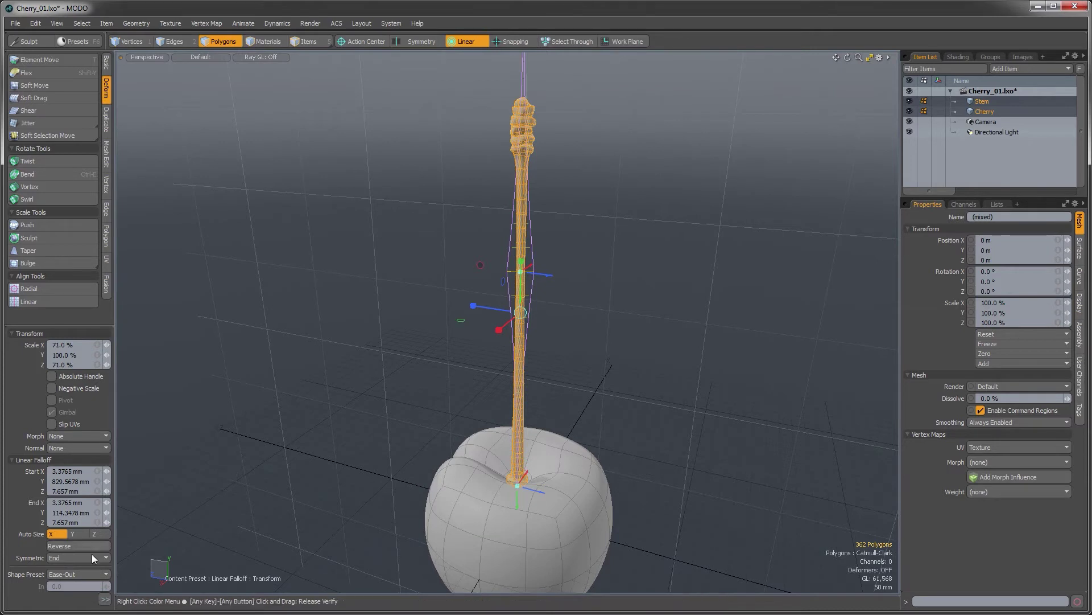
# Set the linear falloff's shape to Ease-In, scale the stem to 83% in X and Z, and clear the falloff and selection.
pyautogui.click(65, 572)
pyautogui.click(70, 561)
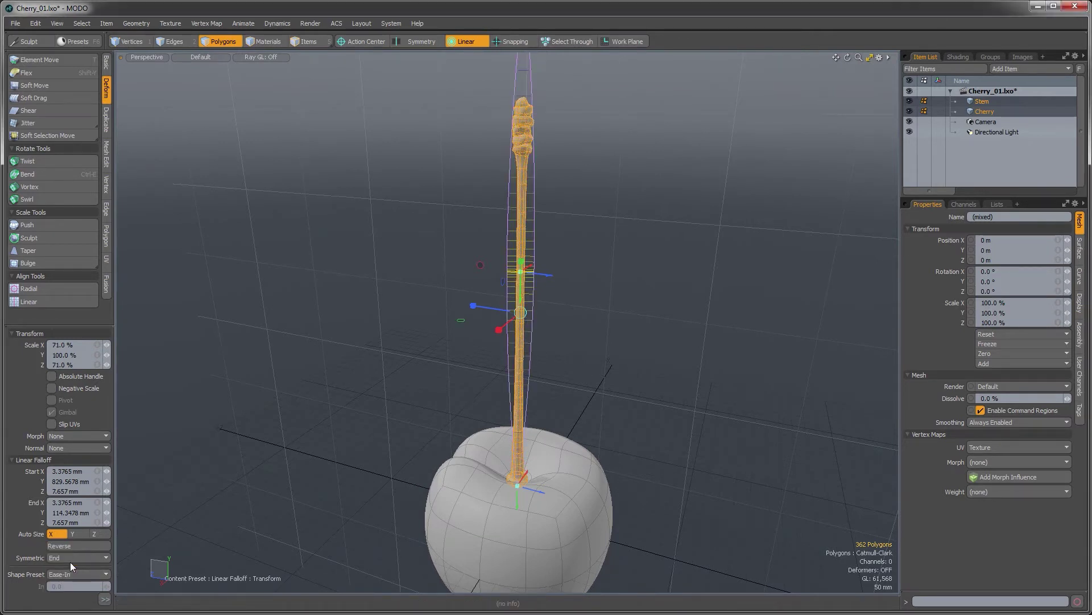
pyautogui.moveTo(463, 321)
pyautogui.mouseDown()
pyautogui.moveTo(506, 321)
pyautogui.moveTo(481, 321)
pyautogui.mouseUp()
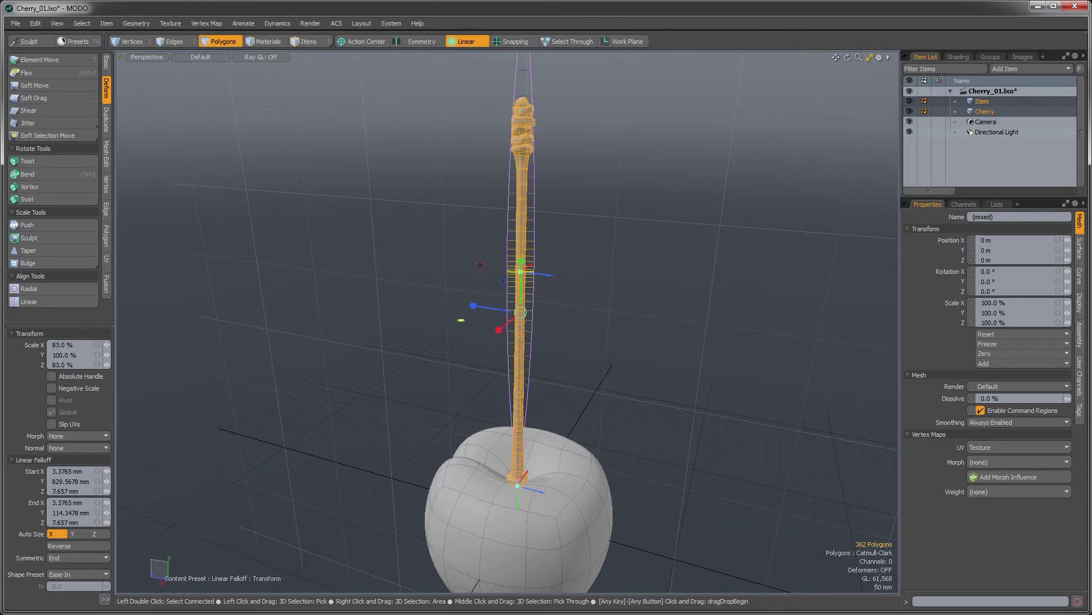
pyautogui.press('space')
pyautogui.click(597, 287)
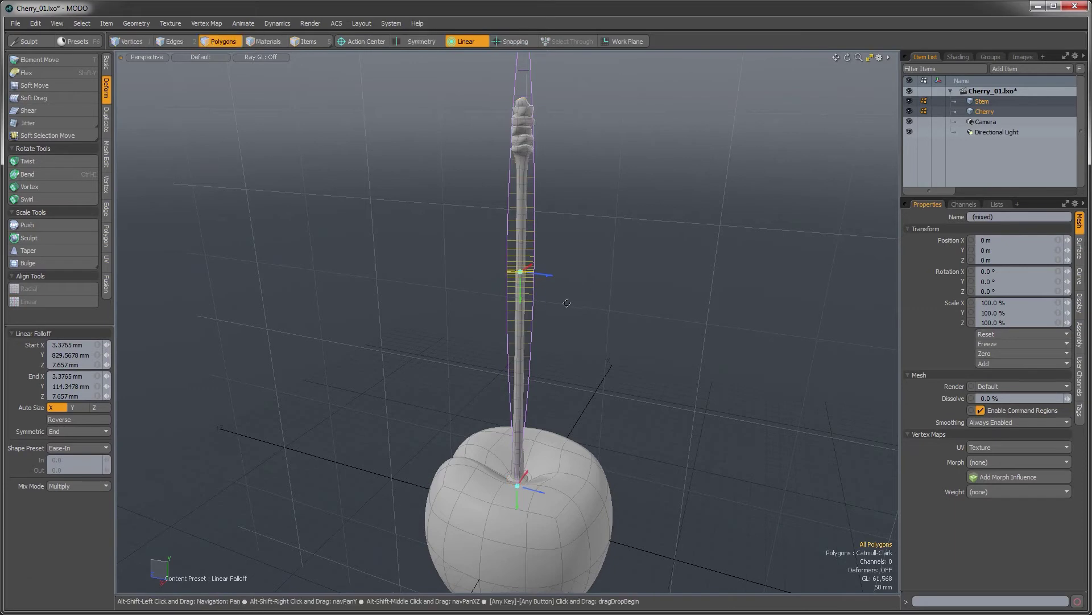
pyautogui.keyDown('alt'); pyautogui.moveTo(592, 290); pyautogui.dragTo(493, 294); pyautogui.keyUp('alt')
pyautogui.press('Escape')
# Push all of the stem's polygons outward by 2 mm to thicken it evenly, and drop the tool and selection.
pyautogui.keyDown('ctrl'); pyautogui.keyDown('alt'); pyautogui.moveTo(492, 293); pyautogui.dragTo(506, 393); pyautogui.keyUp('alt'); pyautogui.keyUp('ctrl')
pyautogui.keyDown('ctrl'); pyautogui.keyDown('alt'); pyautogui.moveTo(507, 393); pyautogui.dragTo(490, 387); pyautogui.keyUp('alt'); pyautogui.keyUp('ctrl')
pyautogui.moveTo(490, 386)
pyautogui.keyDown('alt'); pyautogui.mouseDown()
pyautogui.moveTo(508, 381)
pyautogui.moveTo(502, 393)
pyautogui.mouseUp(); pyautogui.keyUp('alt')
pyautogui.doubleClick(502, 337)
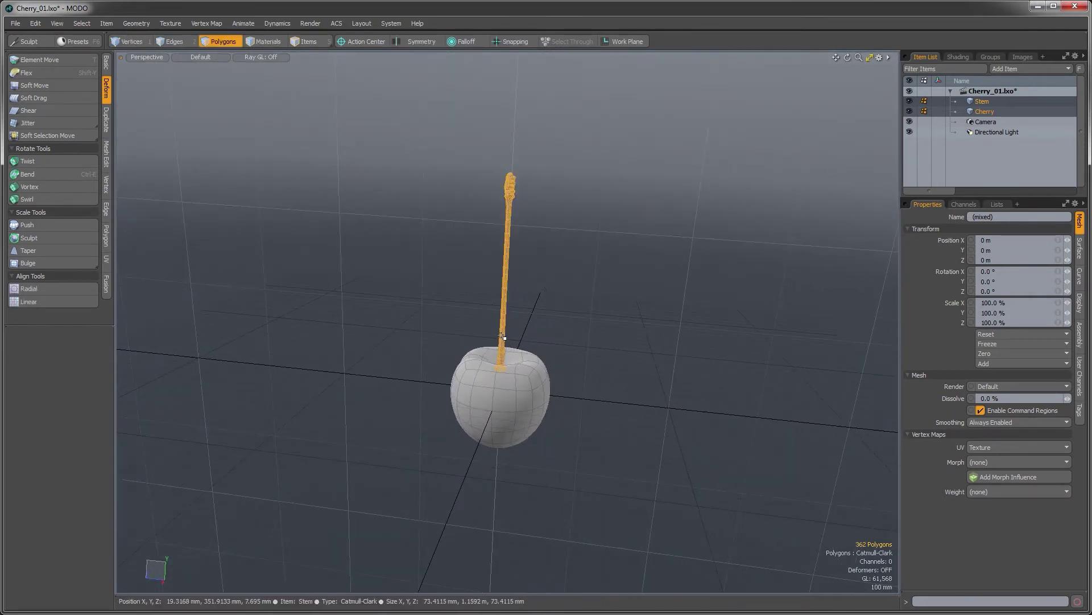
pyautogui.keyDown('ctrl'); pyautogui.keyDown('alt'); pyautogui.moveTo(520, 286); pyautogui.dragTo(548, 279); pyautogui.keyUp('alt'); pyautogui.keyUp('ctrl')
pyautogui.keyDown('alt'); pyautogui.keyDown('shift'); pyautogui.moveTo(548, 279); pyautogui.dragTo(512, 298); pyautogui.keyUp('shift'); pyautogui.keyUp('alt')
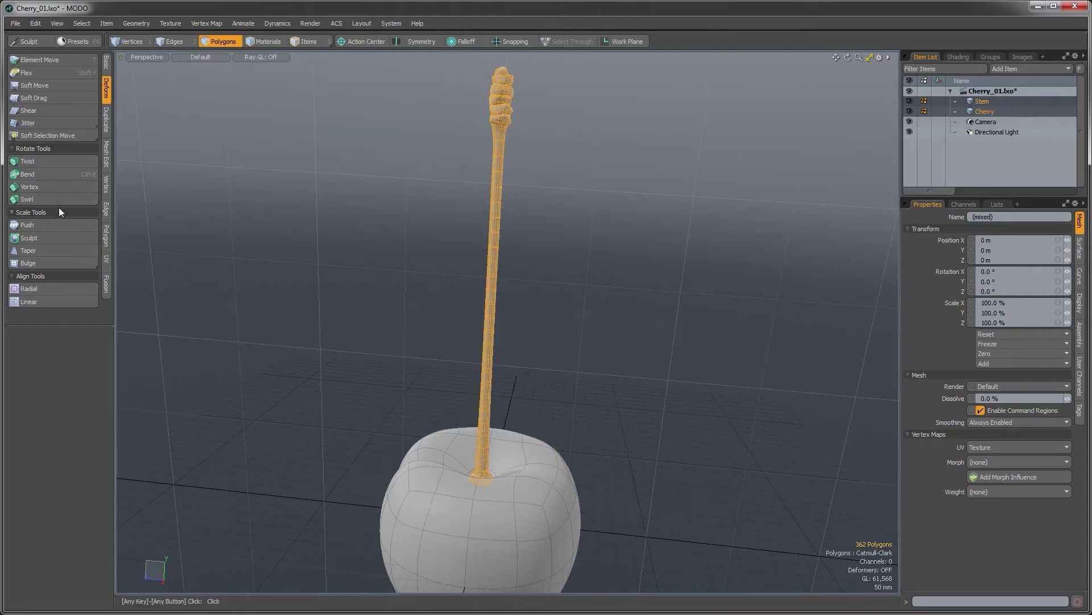
pyautogui.click(50, 224)
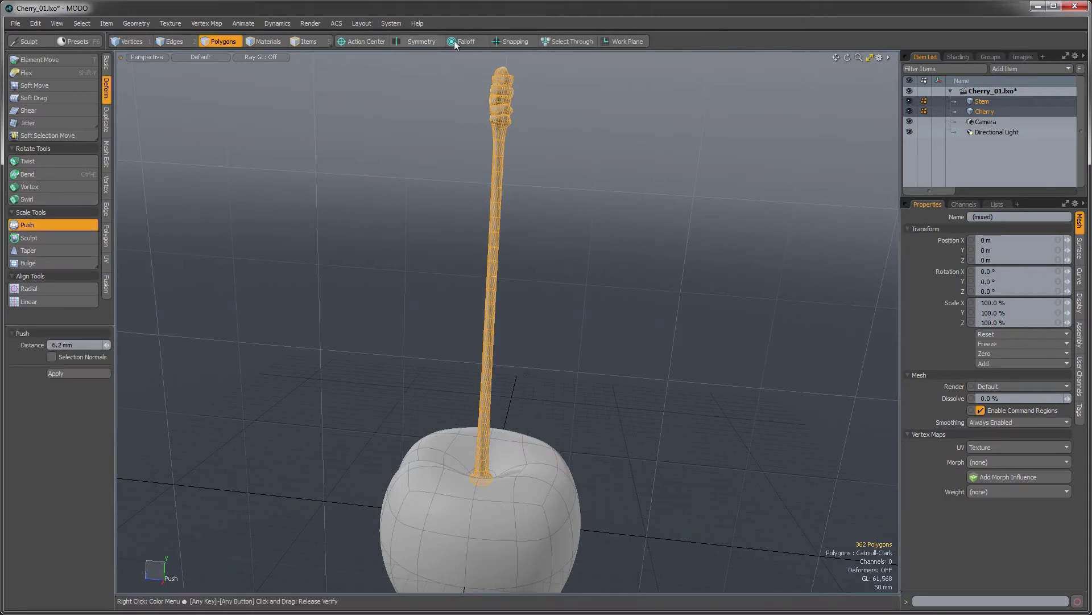
pyautogui.keyDown('alt'); pyautogui.keyDown('shift'); pyautogui.moveTo(527, 185); pyautogui.dragTo(536, 171); pyautogui.keyUp('shift'); pyautogui.keyUp('alt')
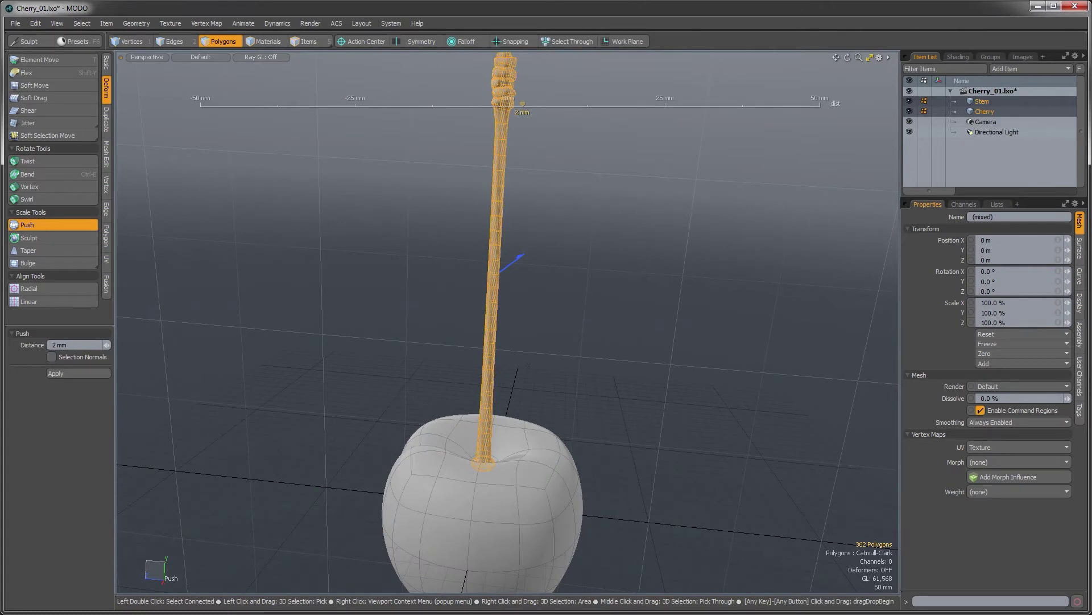
pyautogui.keyDown('ctrl'); pyautogui.keyDown('alt'); pyautogui.moveTo(572, 202); pyautogui.dragTo(555, 257); pyautogui.keyUp('alt'); pyautogui.keyUp('ctrl')
pyautogui.press('space')
pyautogui.click(561, 359)
# Select all of the cherry's polygons and assign them a new material named CherryFlesh.
pyautogui.keyDown('alt'); pyautogui.moveTo(535, 365); pyautogui.dragTo(561, 270); pyautogui.keyUp('alt')
pyautogui.keyDown('alt'); pyautogui.keyDown('shift'); pyautogui.moveTo(656, 234); pyautogui.dragTo(642, 211); pyautogui.keyUp('shift'); pyautogui.keyUp('alt')
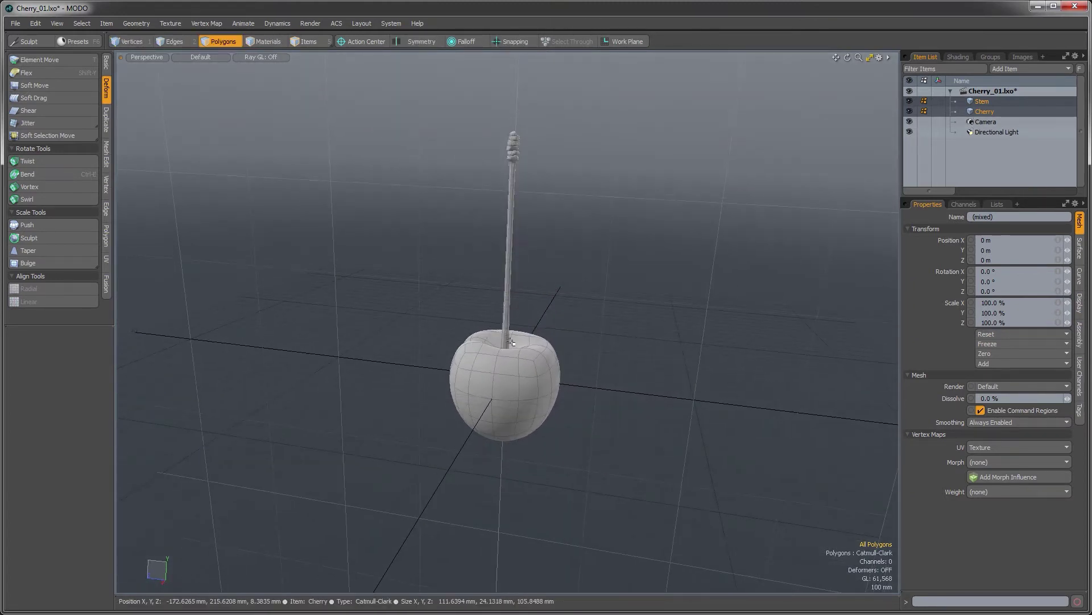
pyautogui.doubleClick(513, 352)
pyautogui.press('m')
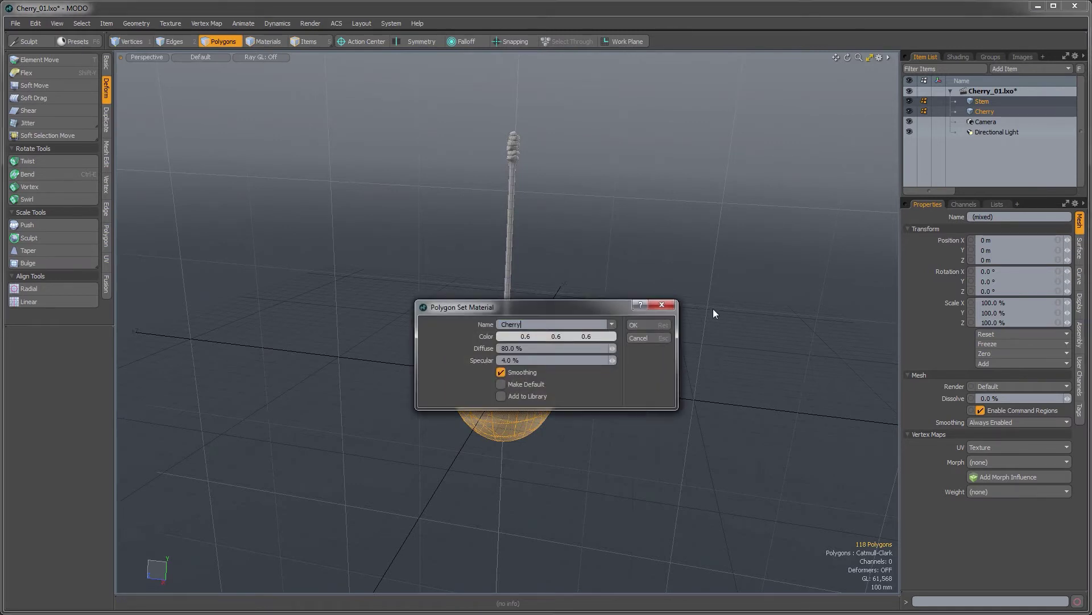
pyautogui.press('Return')
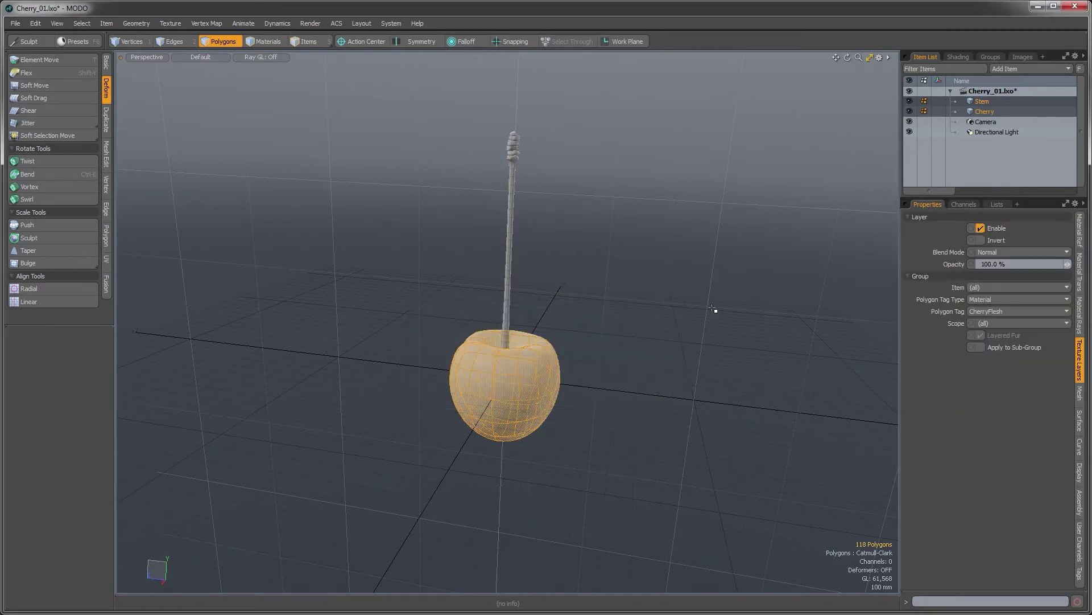
# Assign a new material named CherryStem to all of the stem's polygons, and save the scene.
pyautogui.doubleClick(509, 278)
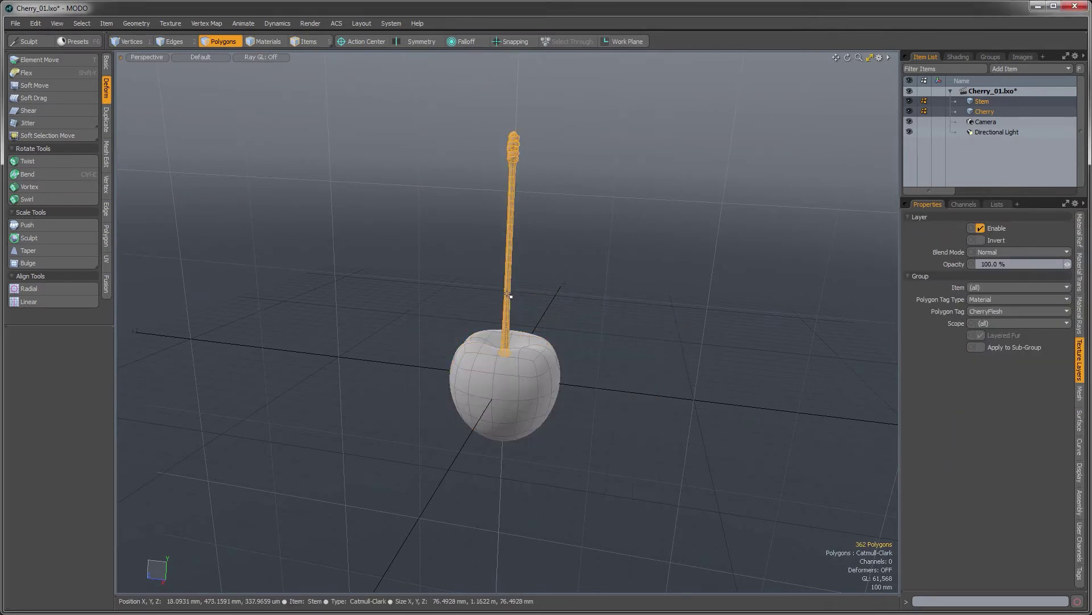
pyautogui.write('m')
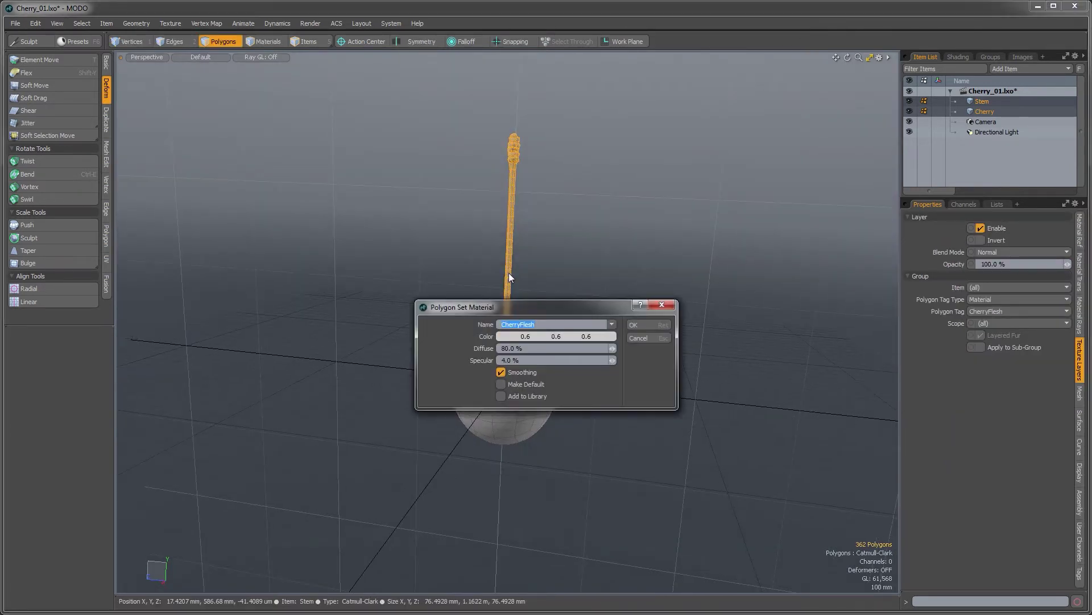
pyautogui.write('CherryStem')
pyautogui.press('Return')
pyautogui.click(677, 286)
pyautogui.keyDown('alt'); pyautogui.moveTo(589, 271); pyautogui.dragTo(550, 340); pyautogui.keyUp('alt')
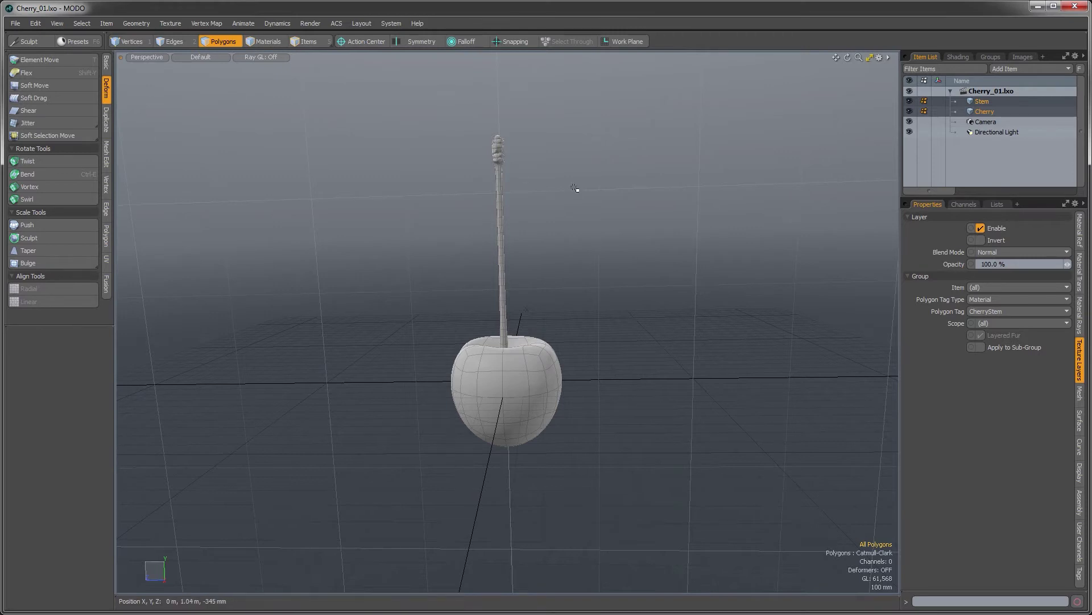
# Add a backdrop item to the scene and place it below the Cherry mesh in the item order.
pyautogui.keyDown('alt'); pyautogui.moveTo(574, 188); pyautogui.dragTo(508, 214); pyautogui.keyUp('alt')
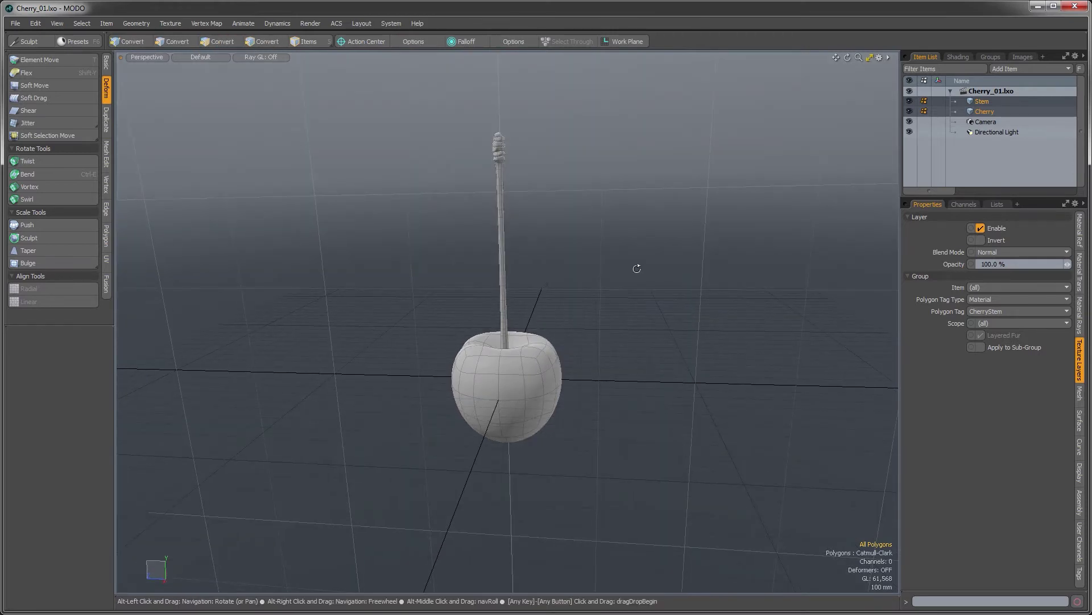
pyautogui.keyDown('alt'); pyautogui.moveTo(636, 268); pyautogui.dragTo(516, 231); pyautogui.keyUp('alt')
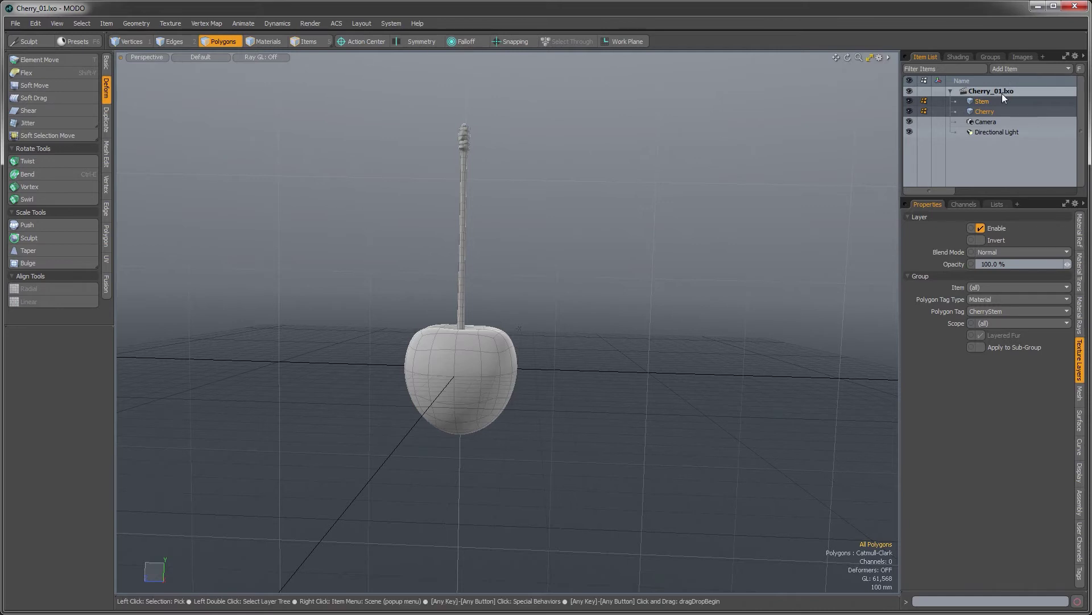
pyautogui.click(1013, 69)
pyautogui.click(1012, 77)
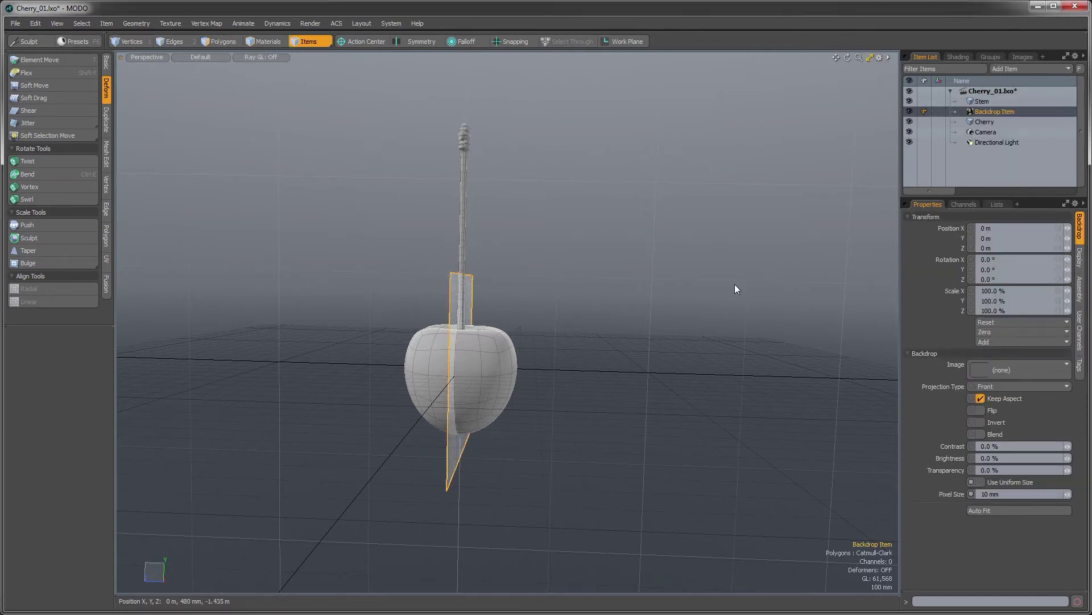
pyautogui.keyDown('alt'); pyautogui.moveTo(736, 287); pyautogui.dragTo(554, 380); pyautogui.keyUp('alt')
pyautogui.moveTo(993, 111)
pyautogui.mouseDown()
pyautogui.moveTo(984, 119)
pyautogui.moveTo(1009, 121)
pyautogui.moveTo(996, 114)
pyautogui.moveTo(999, 126)
pyautogui.mouseUp()
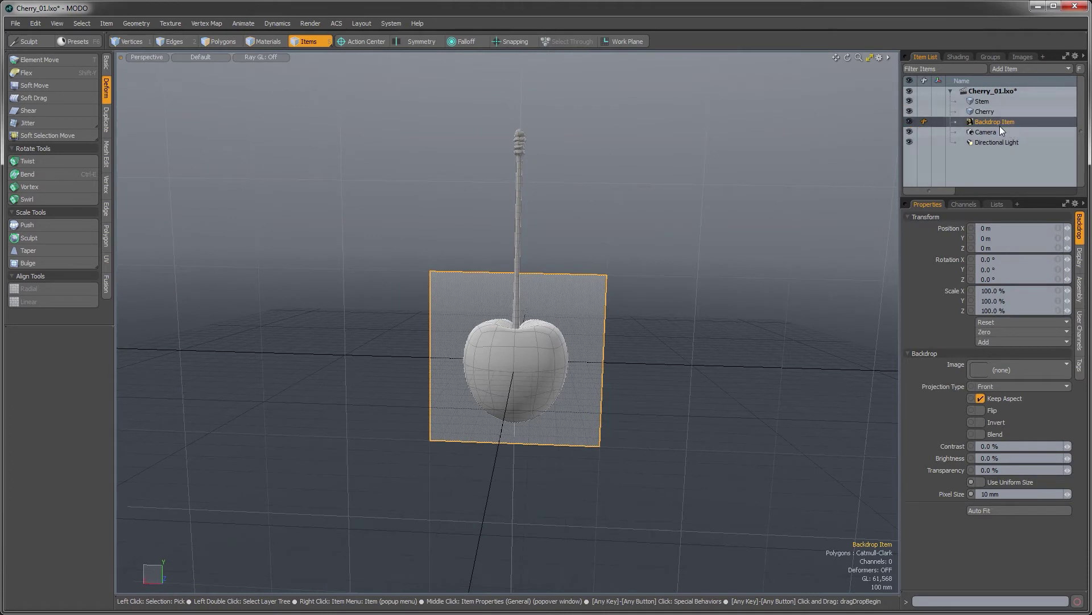
# Load Young_Cherry_leaf_Diff.png from the Textures folder as the backdrop's image.
pyautogui.click(1000, 364)
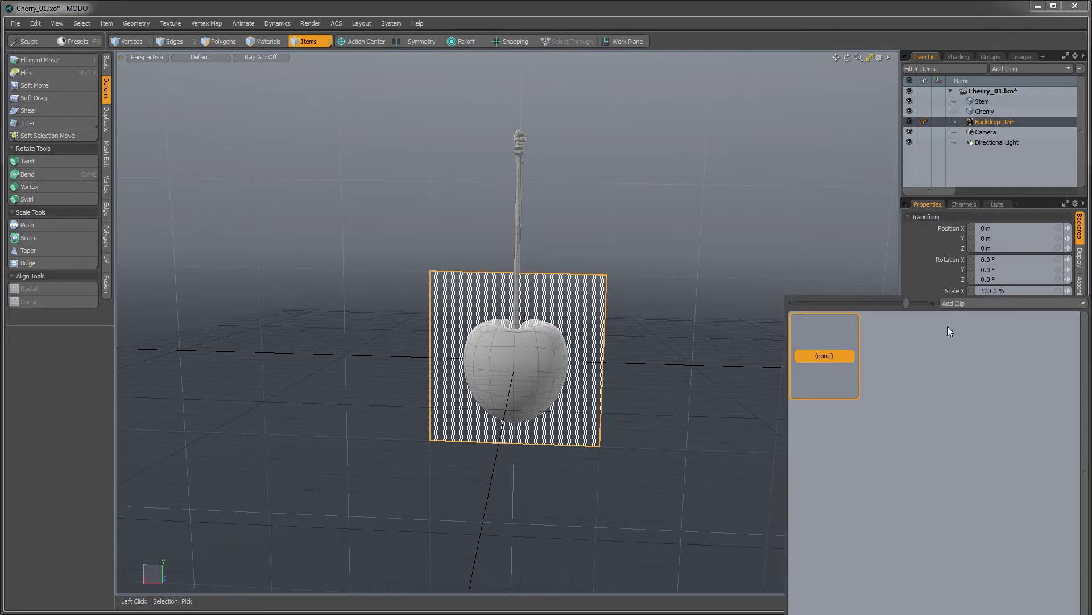
pyautogui.click(986, 305)
pyautogui.click(985, 306)
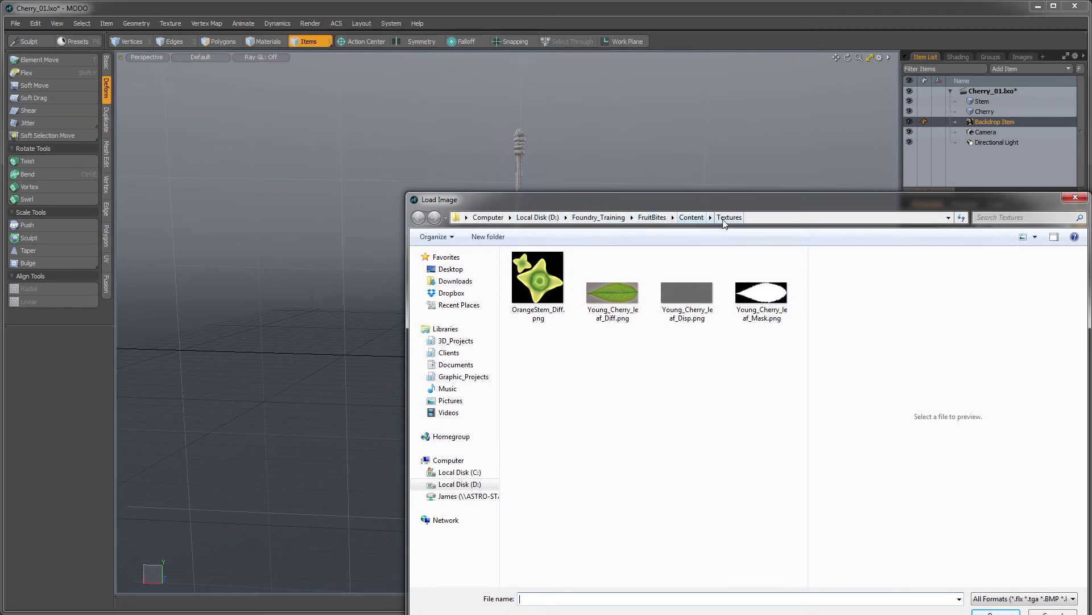
pyautogui.doubleClick(626, 301)
pyautogui.keyDown('ctrl'); pyautogui.keyDown('alt'); pyautogui.moveTo(620, 328); pyautogui.dragTo(474, 286); pyautogui.keyUp('alt'); pyautogui.keyUp('ctrl')
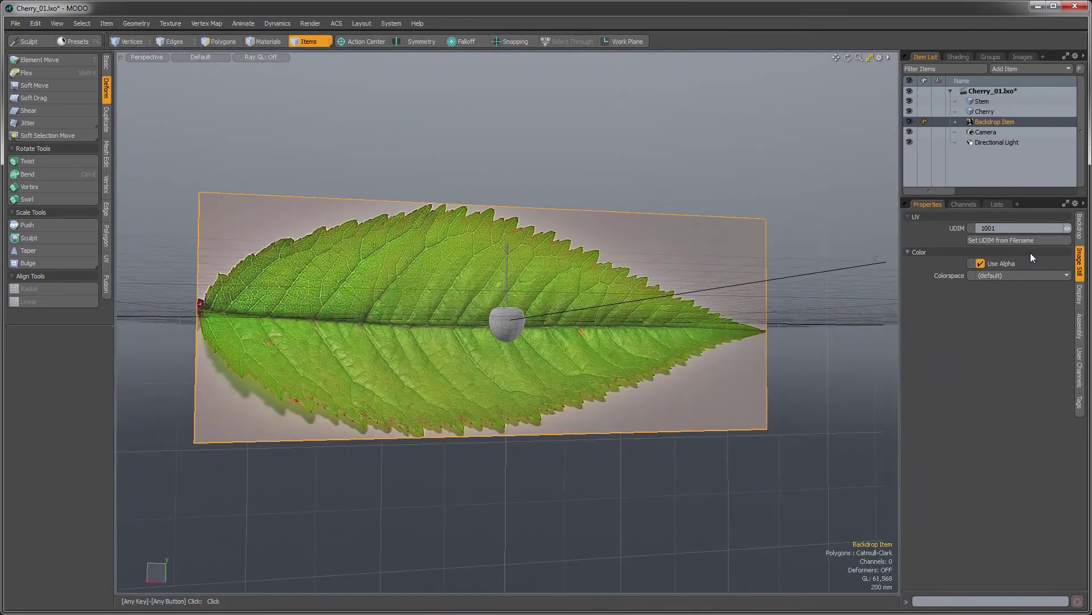
# Set the leaf backdrop's pixel size to 2 mm so that its scale suits the cherry.
pyautogui.click(1081, 227)
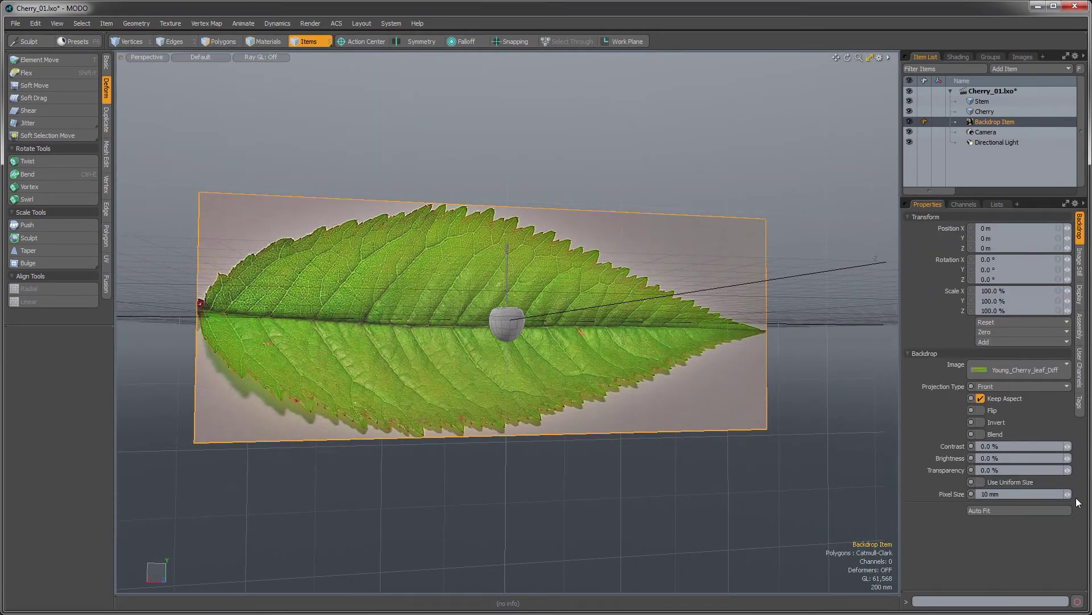
pyautogui.moveTo(1068, 494)
pyautogui.mouseDown()
pyautogui.moveTo(1039, 494)
pyautogui.moveTo(1048, 494)
pyautogui.mouseUp()
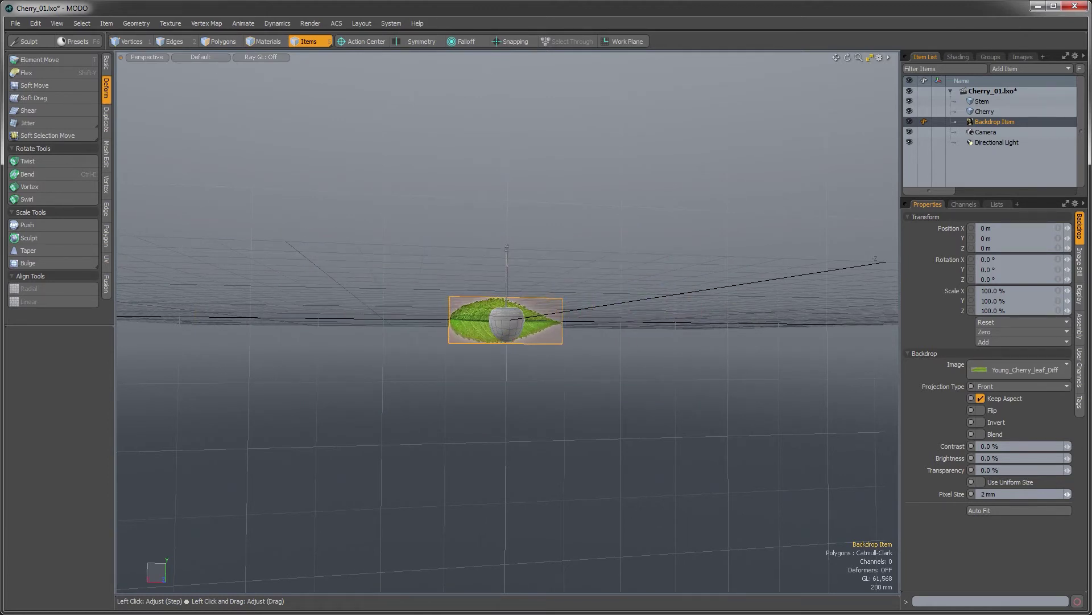
pyautogui.keyDown('alt'); pyautogui.moveTo(614, 386); pyautogui.dragTo(452, 305); pyautogui.keyUp('alt')
# Hide the Cherry and Stem meshes, leaving only the leaf backdrop in view.
pyautogui.click(910, 110)
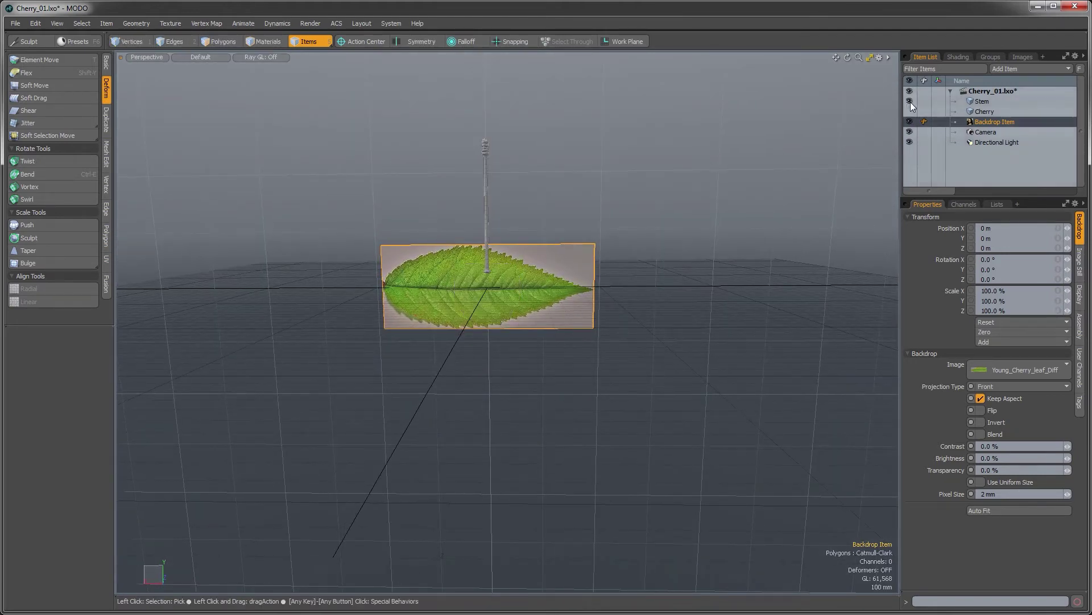
pyautogui.click(909, 100)
pyautogui.keyDown('alt'); pyautogui.keyDown('shift'); pyautogui.moveTo(536, 295); pyautogui.dragTo(547, 228); pyautogui.keyUp('shift'); pyautogui.keyUp('alt')
pyautogui.keyDown('alt'); pyautogui.keyDown('shift'); pyautogui.moveTo(534, 253); pyautogui.dragTo(502, 318); pyautogui.keyUp('shift'); pyautogui.keyUp('alt')
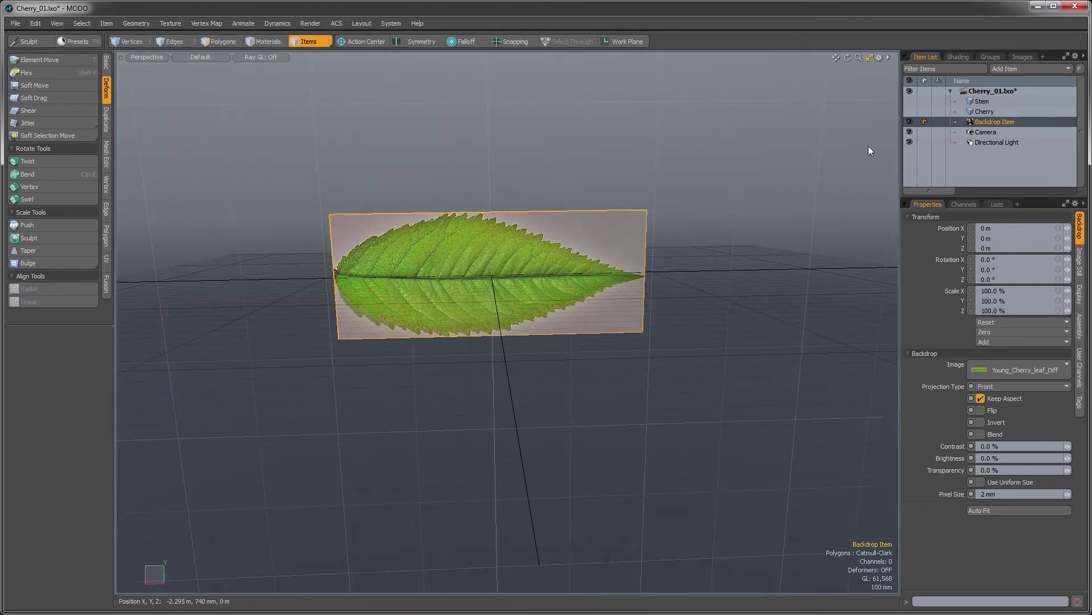
# Add a new mesh item and display the leaf backdrop in the Front view.
pyautogui.press('n')
pyautogui.keyDown('alt'); pyautogui.moveTo(621, 239); pyautogui.dragTo(614, 195); pyautogui.keyUp('alt')
pyautogui.hotkey('ctrl', 'space')
pyautogui.click(527, 267)
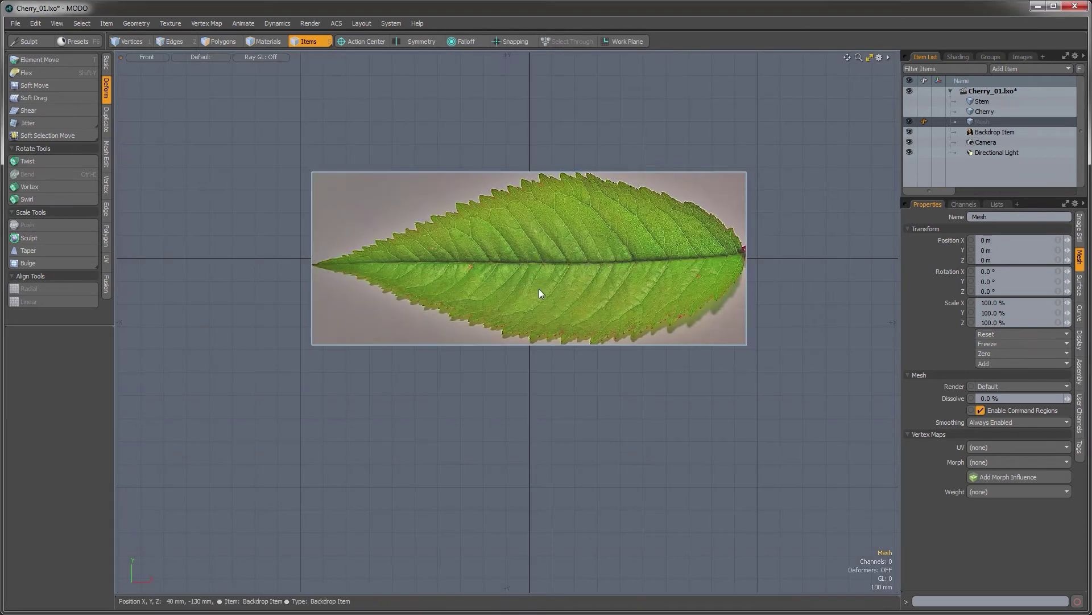
pyautogui.scroll(-3, 538, 289)
pyautogui.scroll(1, 518, 285)
# Try the Back view for the leaf backdrop, and return to the Front view.
pyautogui.hotkey('ctrl', 'space')
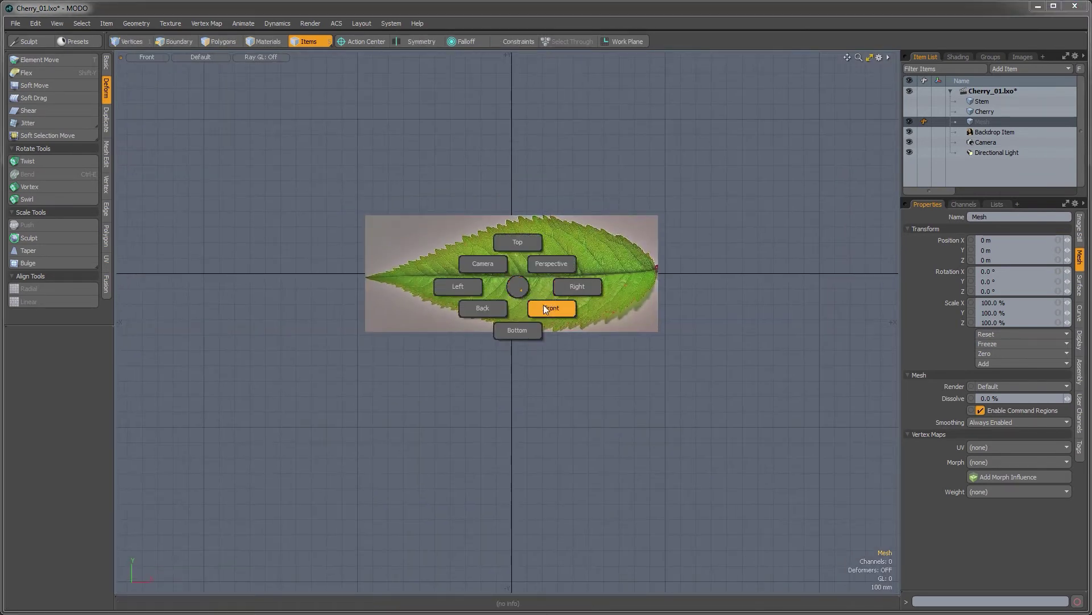
pyautogui.click(481, 308)
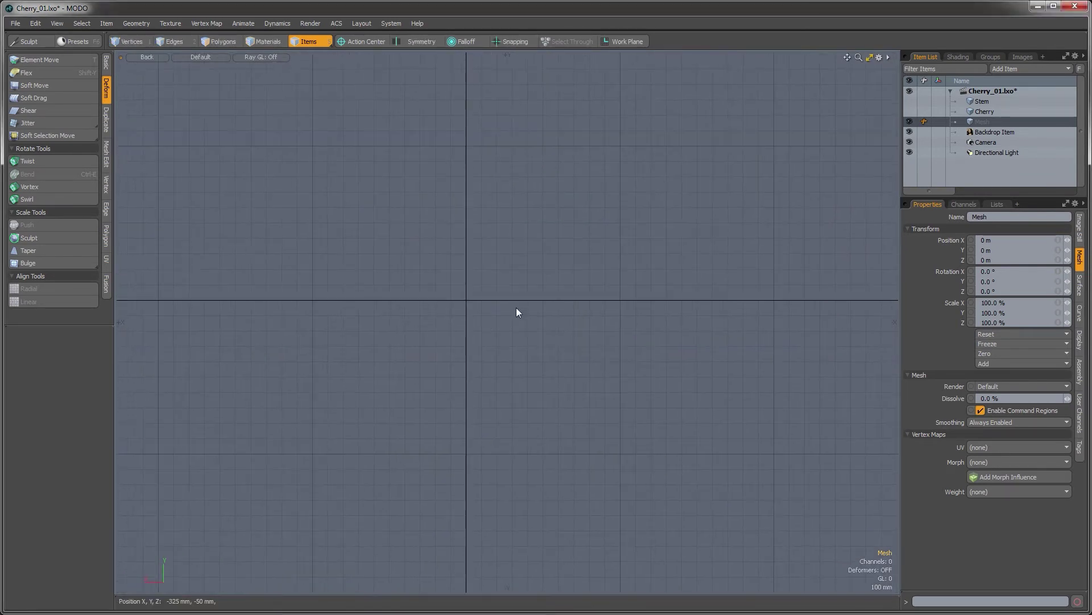
pyautogui.hotkey('ctrl', 'space')
pyautogui.click(552, 306)
pyautogui.keyDown('ctrl'); pyautogui.keyDown('alt'); pyautogui.moveTo(495, 306); pyautogui.dragTo(543, 329); pyautogui.keyUp('alt'); pyautogui.keyUp('ctrl')
# Create a flat cube primitive covering the leaf backdrop, about 1.942 m by 770 mm, with 7 by 2 segments.
pyautogui.click(106, 62)
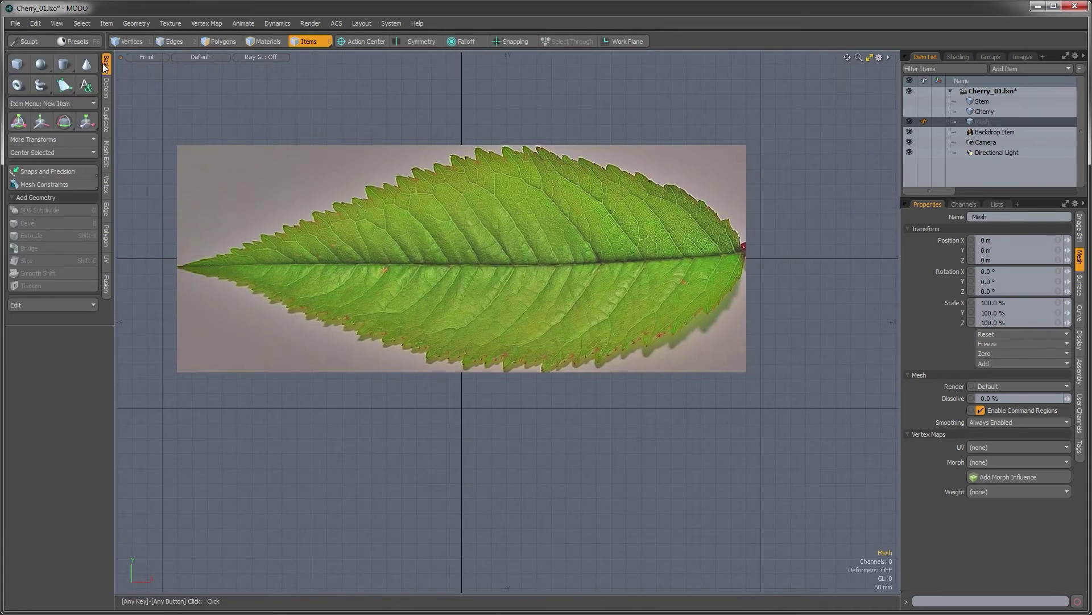
pyautogui.click(26, 67)
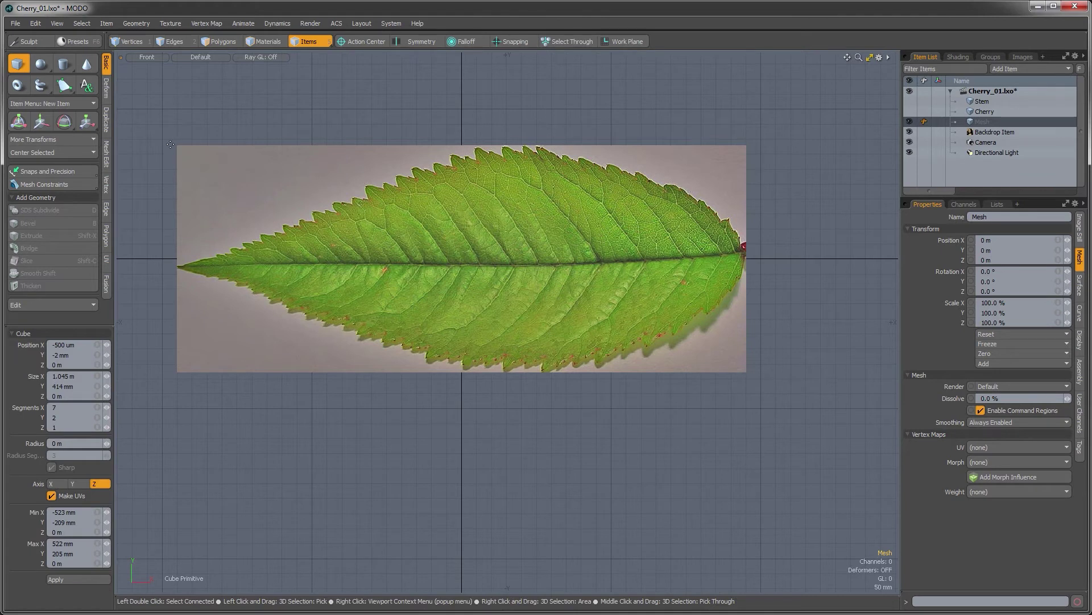
pyautogui.moveTo(170, 145); pyautogui.dragTo(752, 374)
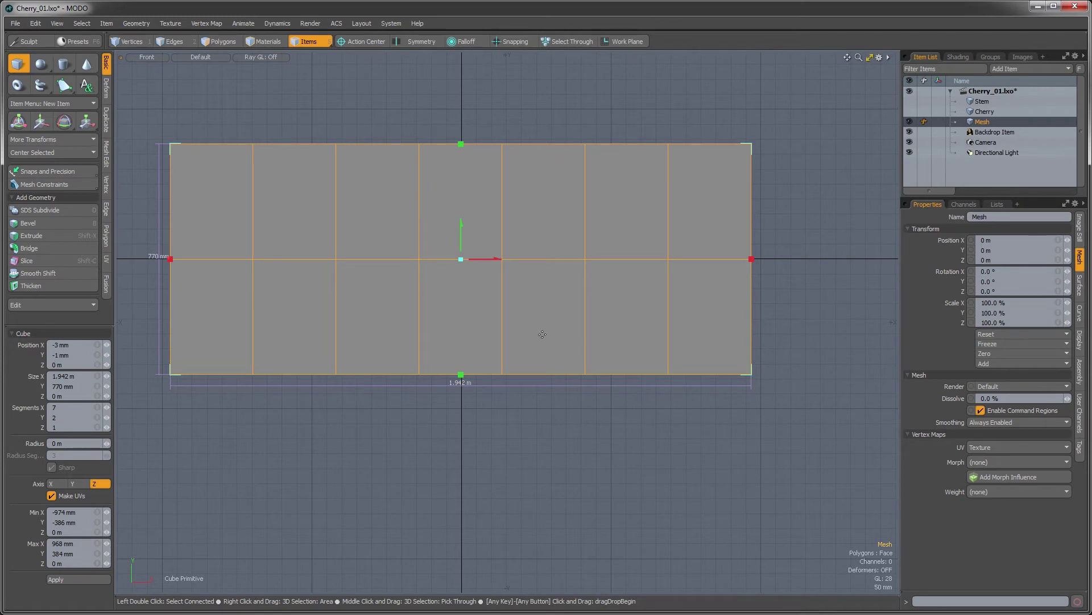
pyautogui.keyDown('alt'); pyautogui.keyDown('shift'); pyautogui.moveTo(469, 289); pyautogui.dragTo(525, 302); pyautogui.keyUp('shift'); pyautogui.keyUp('alt')
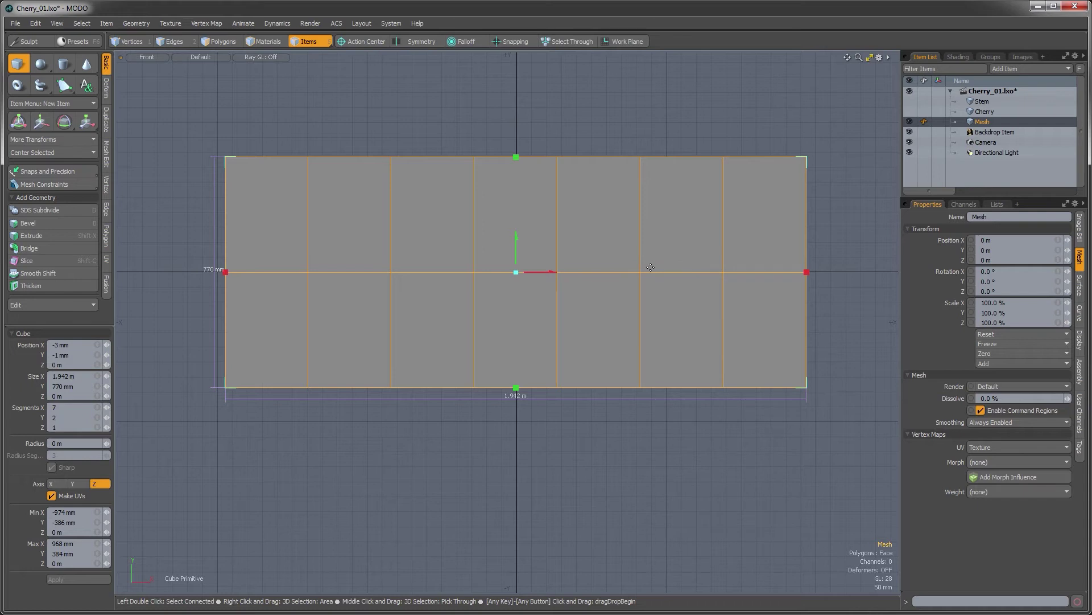
# Finish the cube primitive and display the Front view in Wireframe so the leaf backdrop shows through.
pyautogui.press('space')
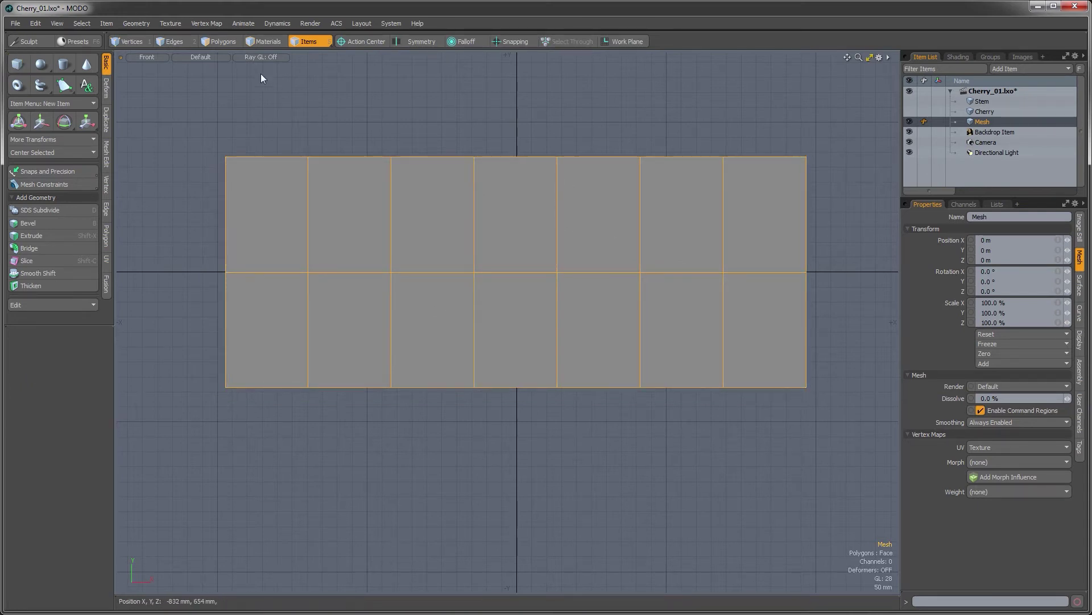
pyautogui.click(210, 57)
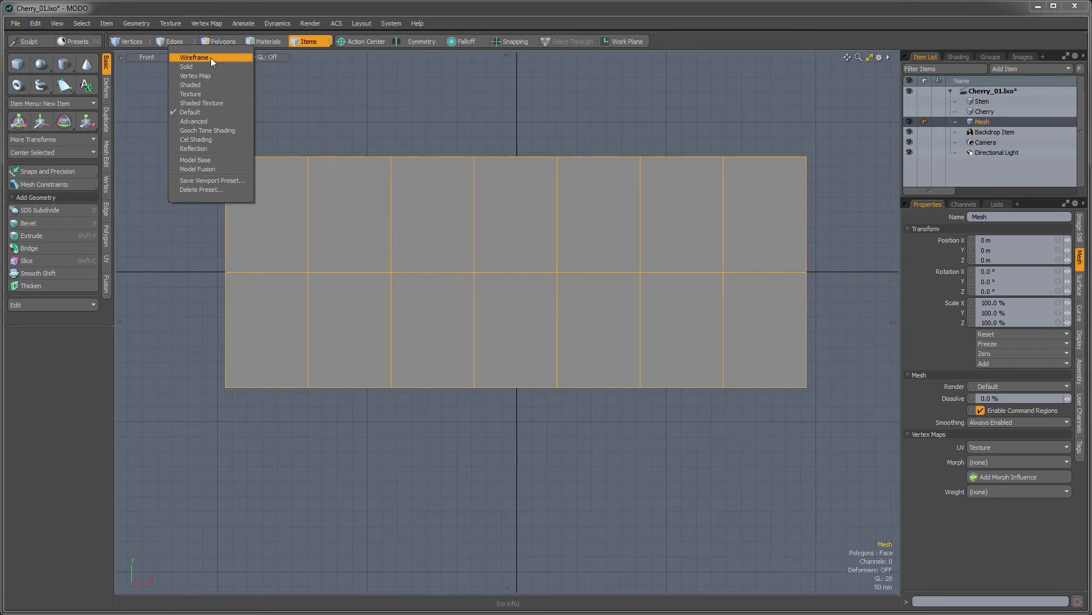
pyautogui.click(211, 57)
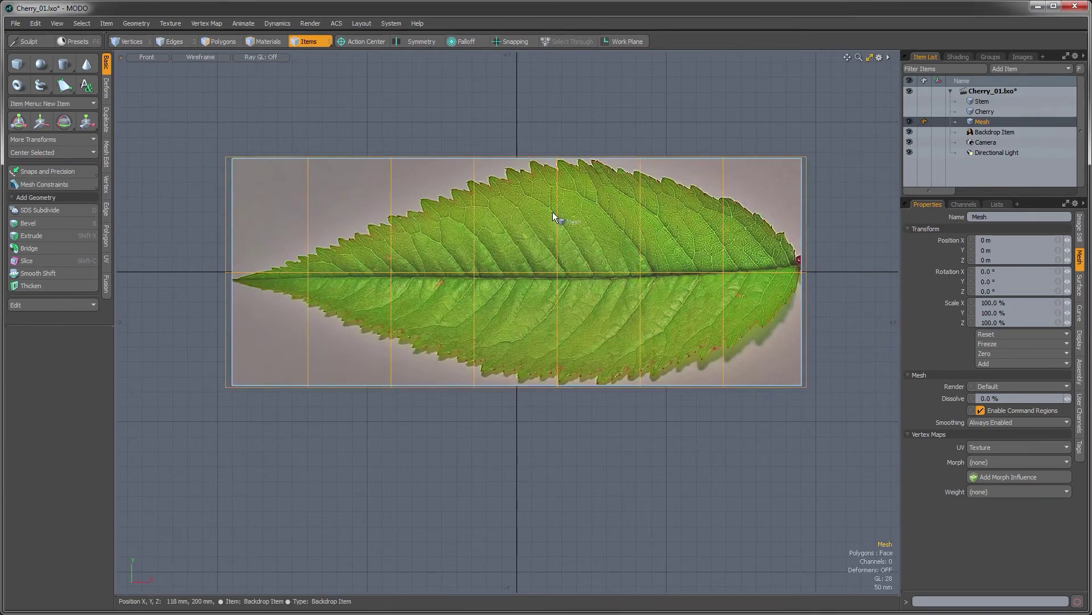
# Select the eight polygons covering the tip-side part of the leaf mesh, leaving the stem-side columns unselected.
pyautogui.click(223, 42)
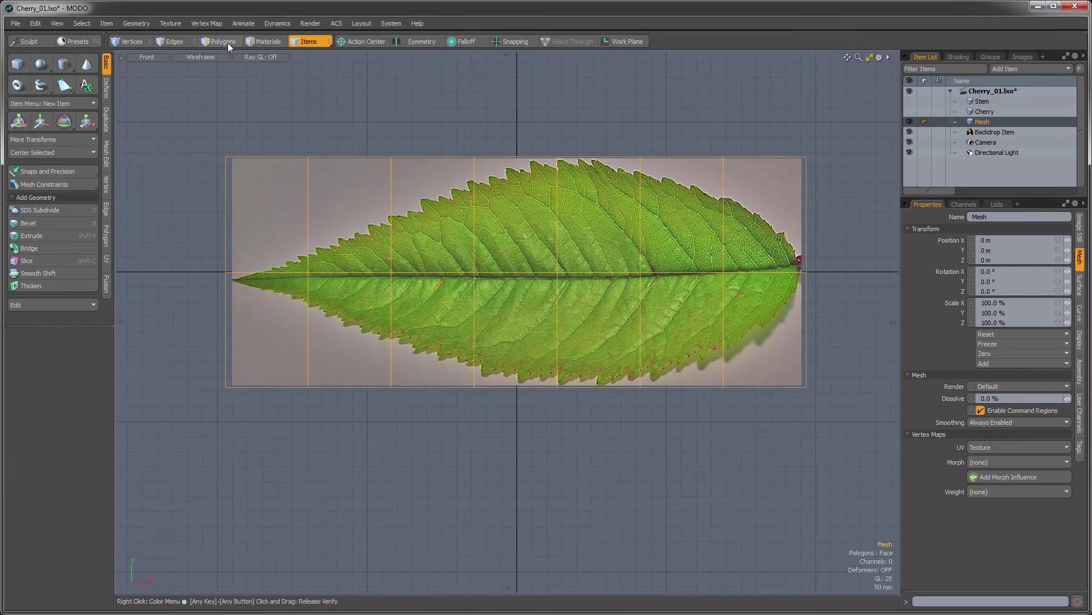
pyautogui.doubleClick(522, 275)
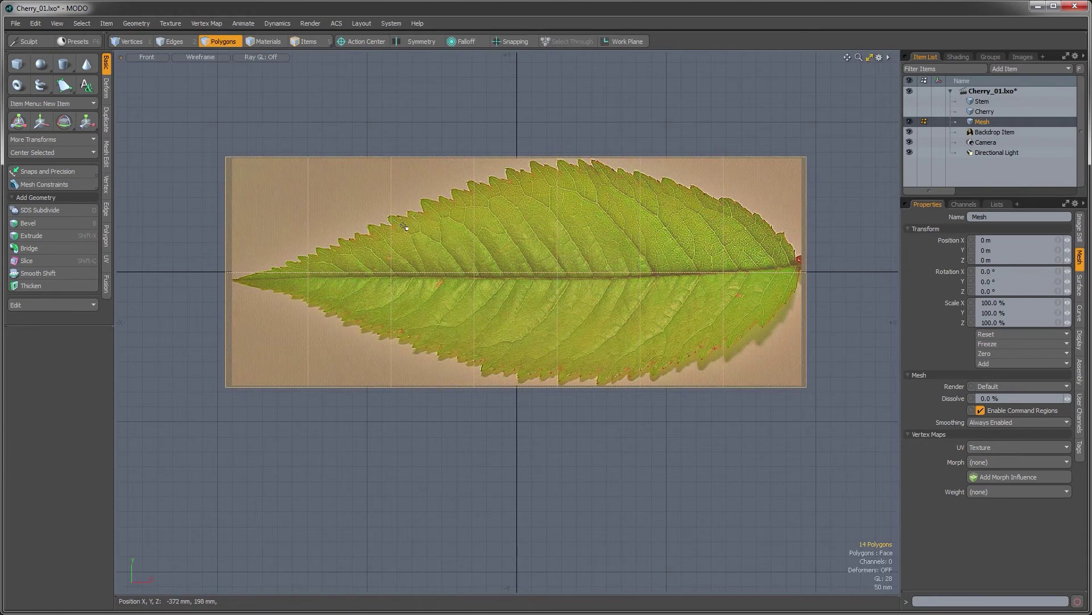
pyautogui.click(546, 154)
pyautogui.moveTo(572, 145)
pyautogui.mouseDown(button='right')
pyautogui.moveTo(195, 166)
pyautogui.moveTo(245, 453)
pyautogui.moveTo(573, 445)
pyautogui.mouseUp(button='right')
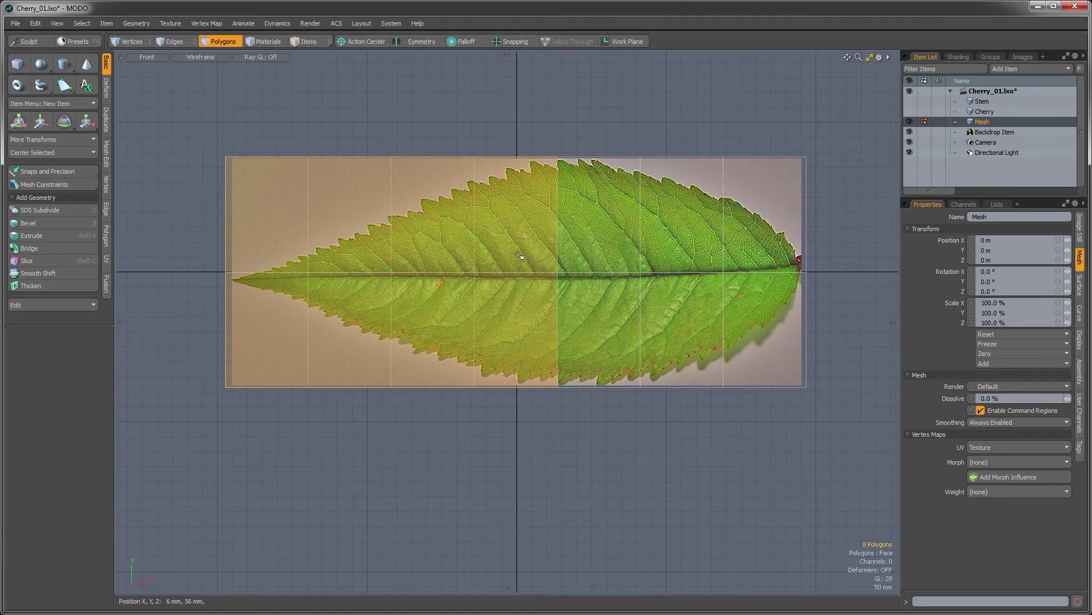
# Set up a scale on the selected polygons with a linear falloff, Symmetric set to None, starting at the leaf tip, X about -973 mm.
pyautogui.press('r')
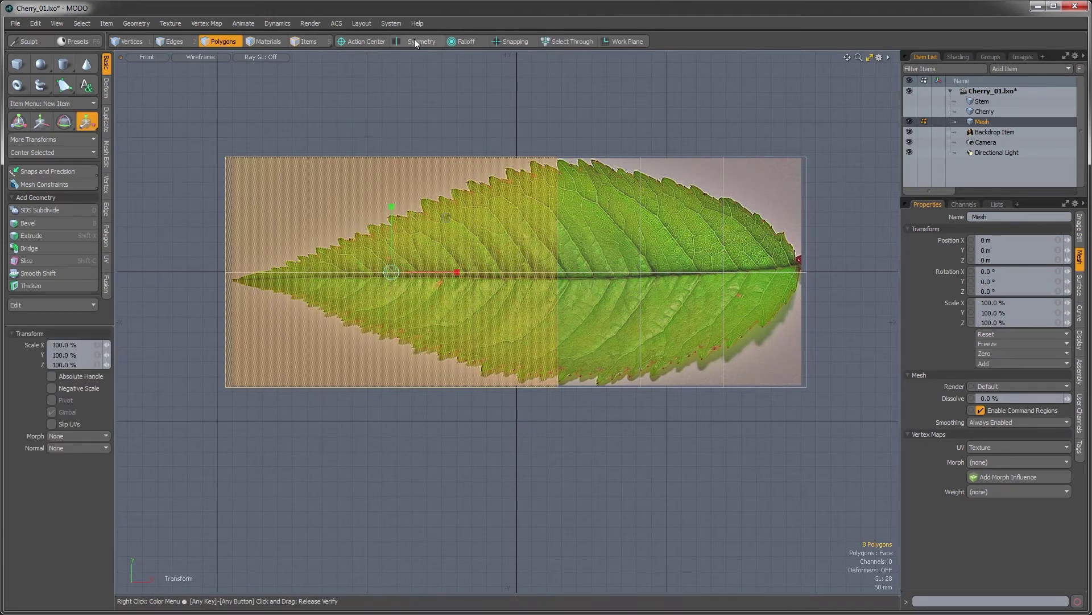
pyautogui.click(453, 40)
pyautogui.click(458, 82)
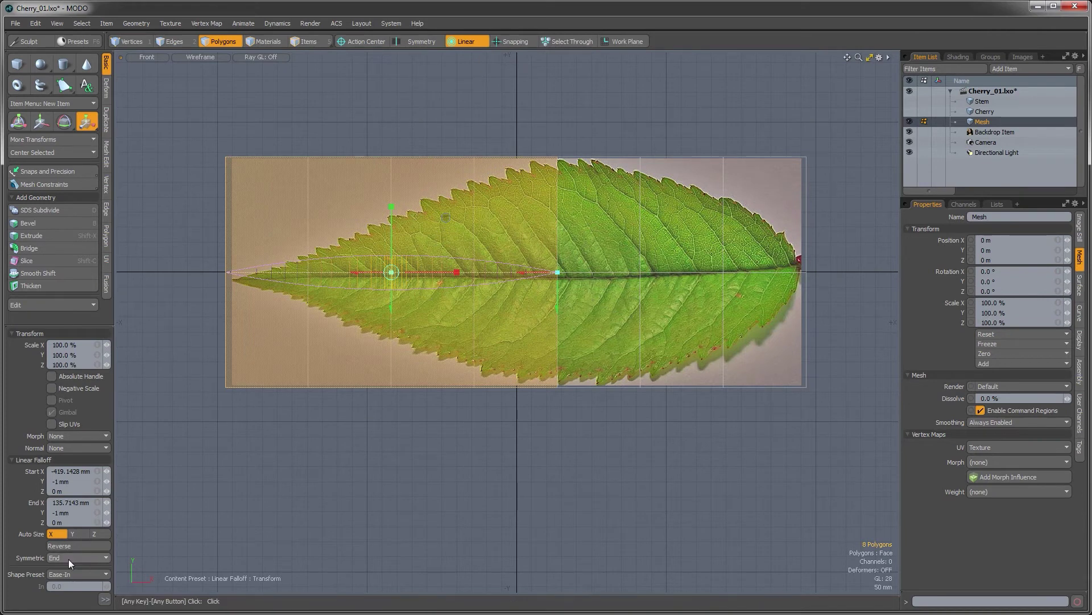
pyautogui.click(68, 558)
pyautogui.click(64, 537)
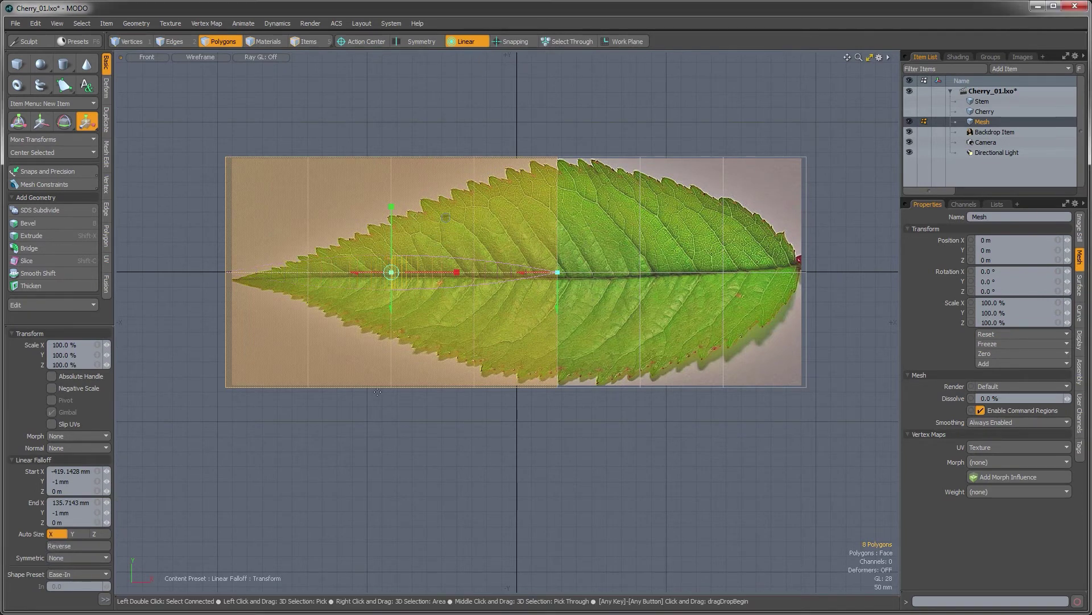
pyautogui.moveTo(377, 277); pyautogui.dragTo(226, 276)
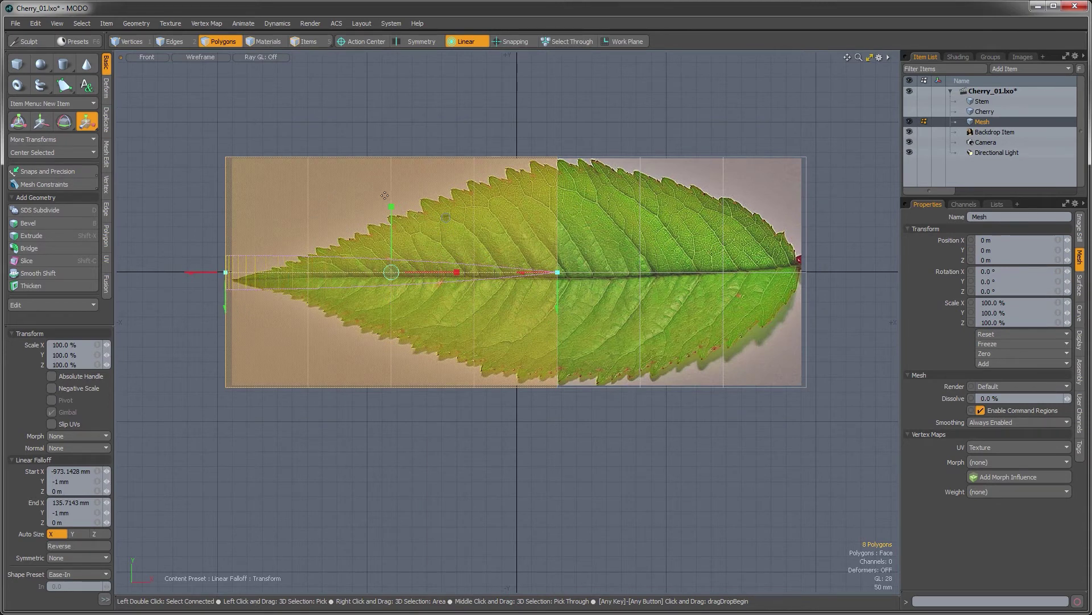
# Taper the selected polygons toward the leaf tip by scaling Y to about 7.5% with the Ease-Out falloff shape.
pyautogui.moveTo(391, 207); pyautogui.dragTo(391, 259)
pyautogui.click(60, 573)
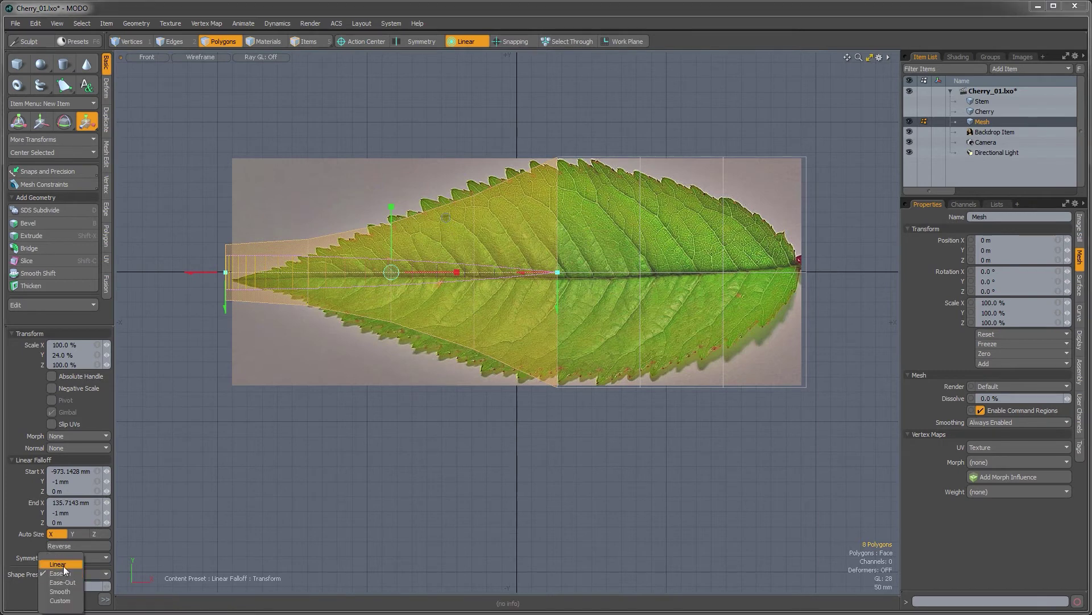
pyautogui.click(64, 582)
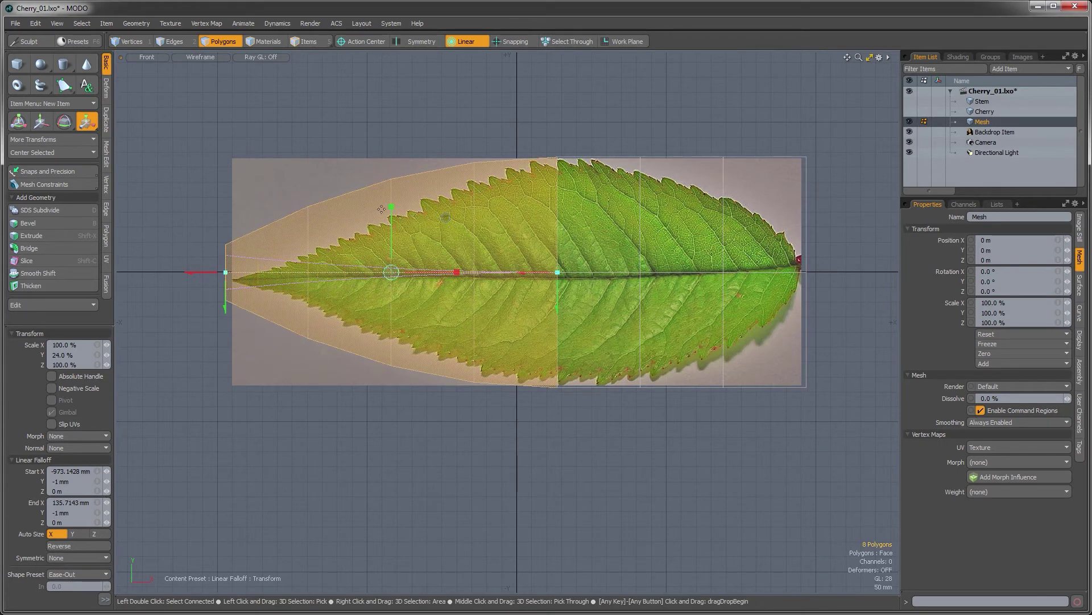
pyautogui.moveTo(392, 207); pyautogui.dragTo(392, 218)
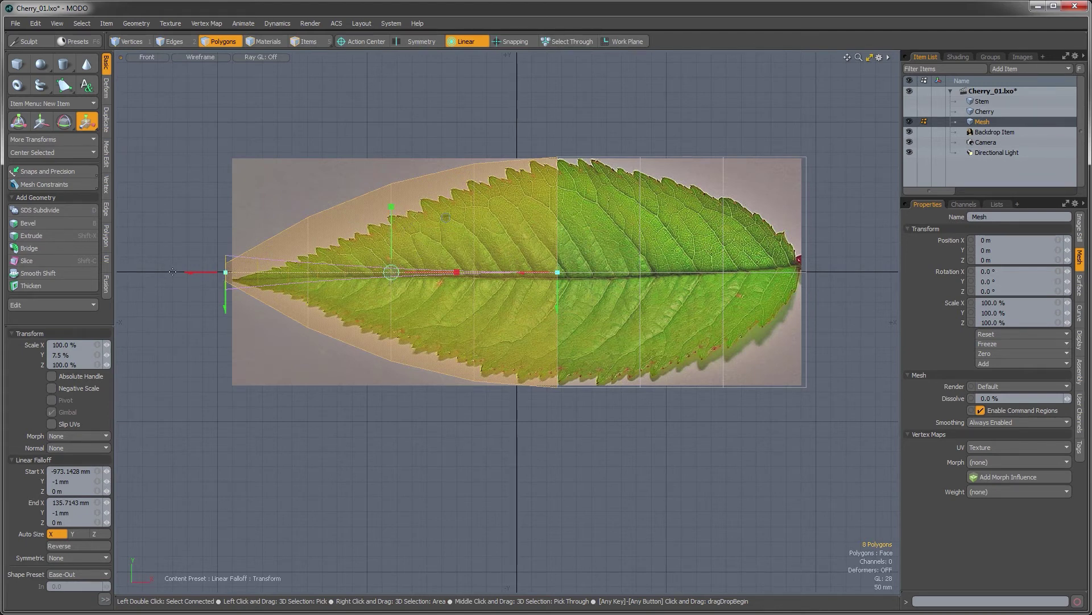
# Adjust the linear falloff to run from X about -851 mm to 198 mm and apply the taper.
pyautogui.moveTo(199, 272); pyautogui.dragTo(226, 273)
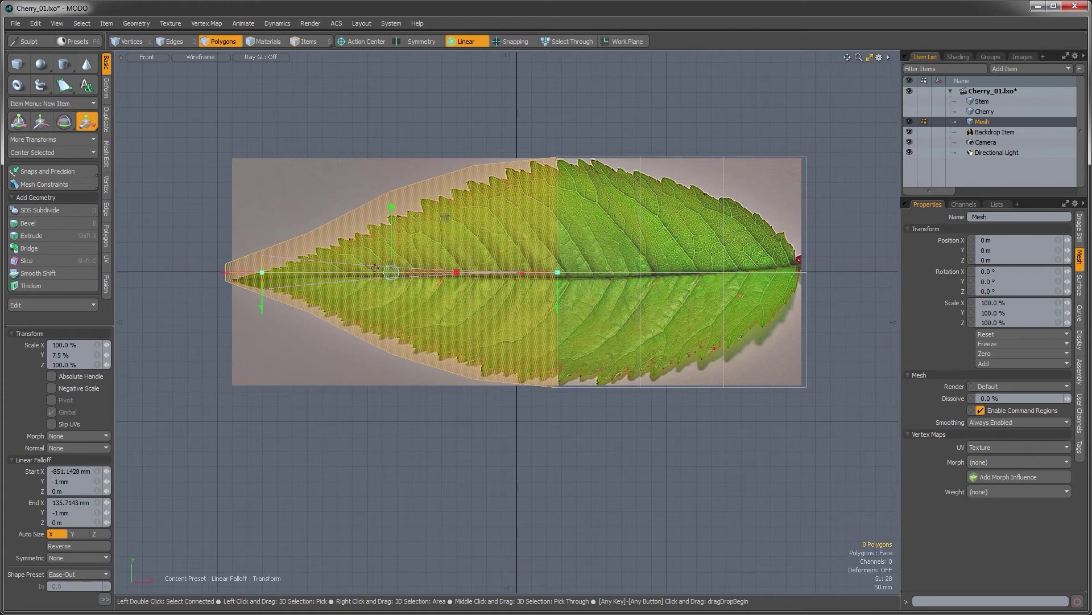
pyautogui.moveTo(555, 272); pyautogui.dragTo(576, 272)
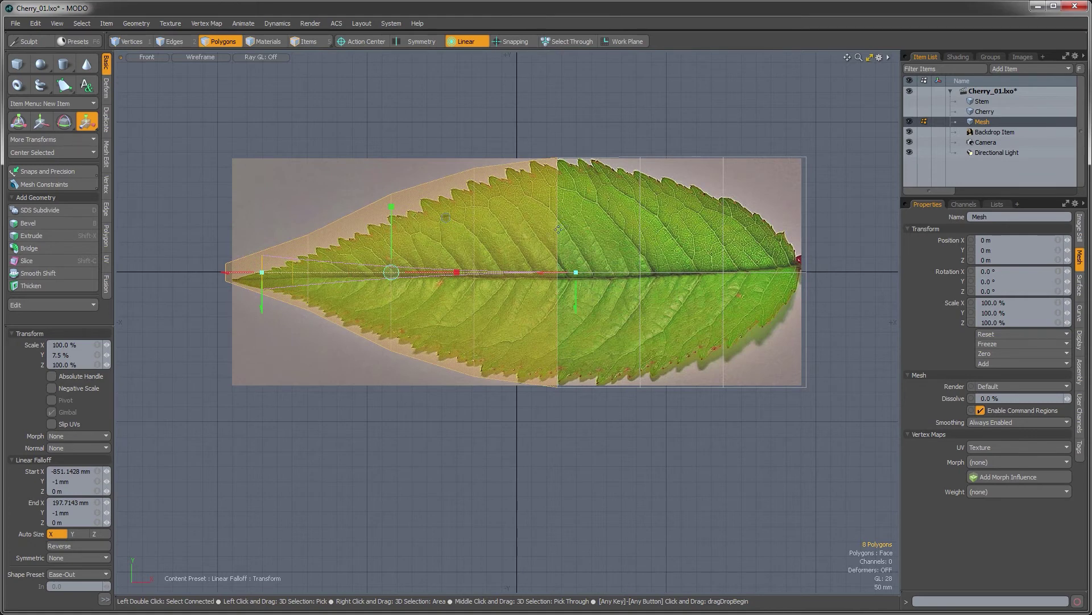
pyautogui.press('space')
# Replace the selection with the four polygons at the stem end of the leaf mesh.
pyautogui.press('Escape')
pyautogui.moveTo(624, 226); pyautogui.dragTo(701, 217)
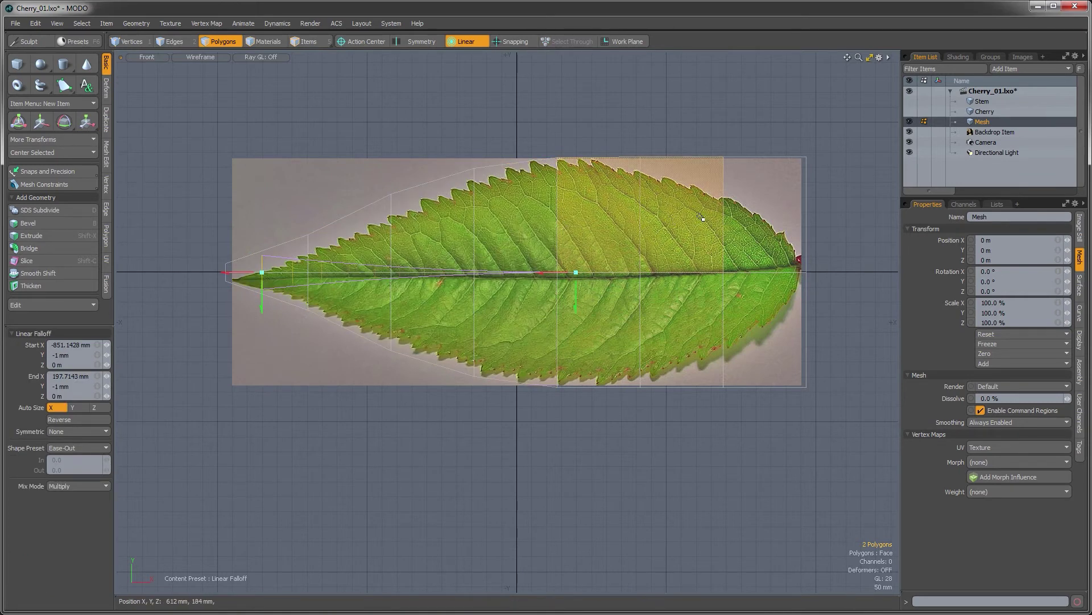
pyautogui.press('Escape')
pyautogui.moveTo(620, 147)
pyautogui.mouseDown(button='right')
pyautogui.moveTo(846, 196)
pyautogui.moveTo(788, 458)
pyautogui.moveTo(607, 447)
pyautogui.mouseUp(button='right')
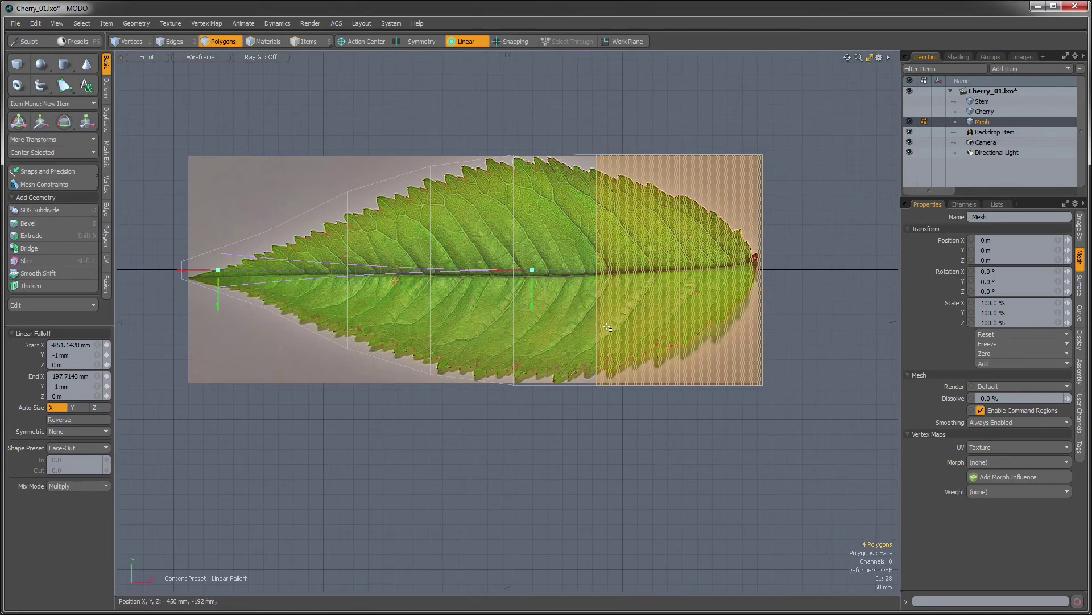
# Move the falloff start past the stem end to X about 1.037 m and scale the selected polygons to about 31.5% in Y.
pyautogui.press('y')
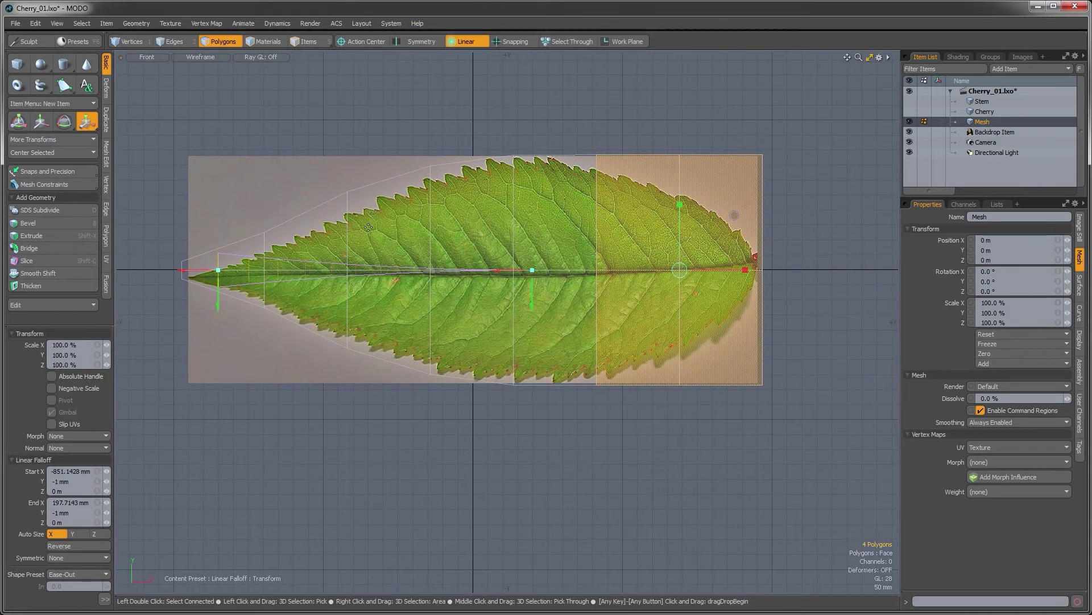
pyautogui.moveTo(203, 274); pyautogui.dragTo(783, 271)
pyautogui.moveTo(683, 203); pyautogui.dragTo(680, 251)
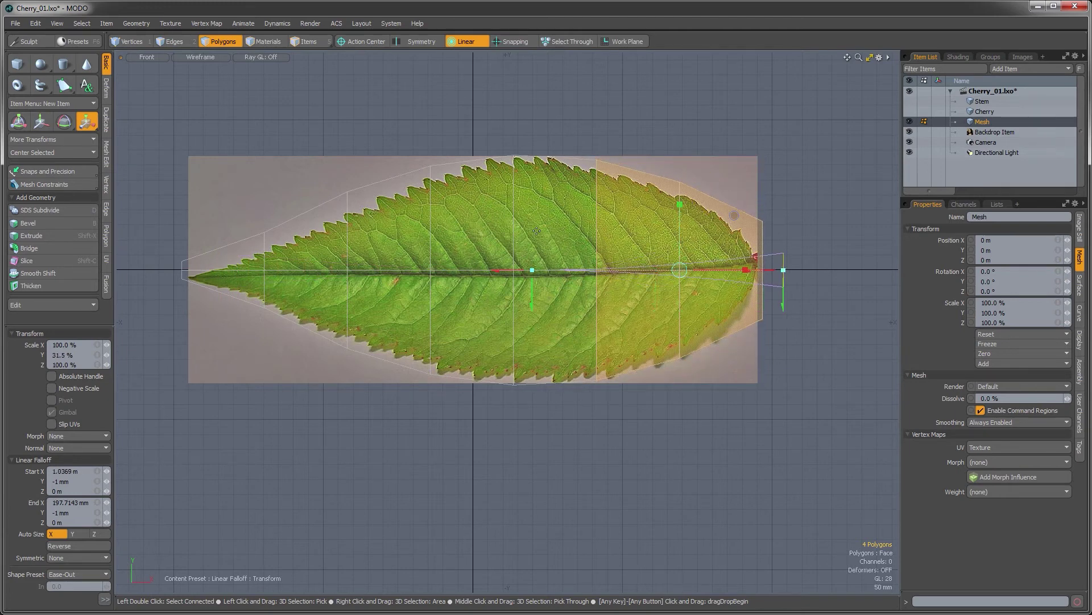
# Move the falloff end to X about 332 mm, tighten the stem-end Y scale to about 13.5%, and clear the falloff.
pyautogui.moveTo(532, 270); pyautogui.dragTo(579, 270)
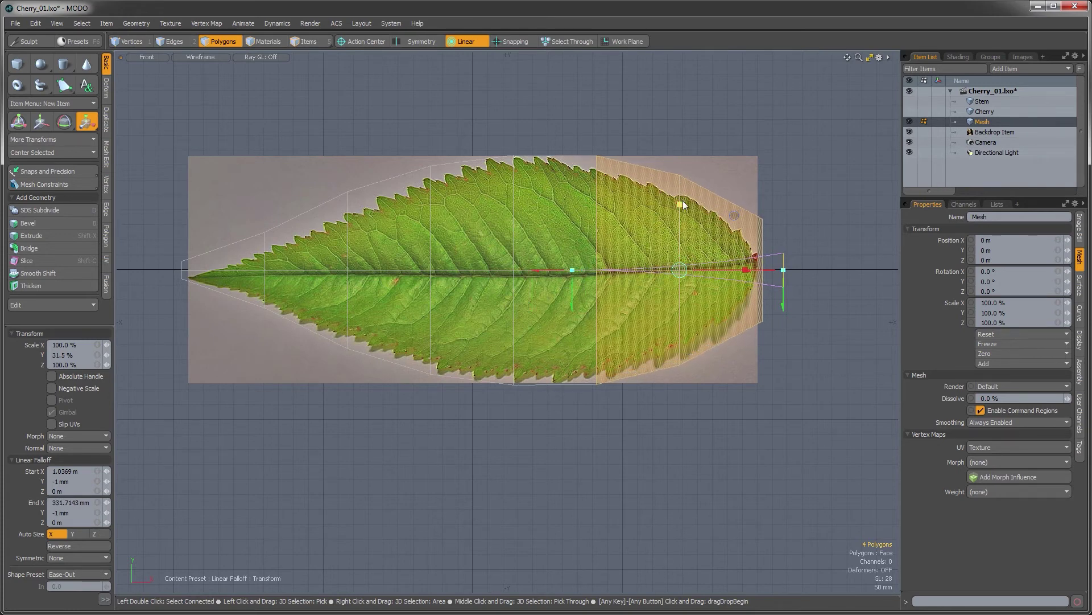
pyautogui.moveTo(682, 205); pyautogui.dragTo(680, 214)
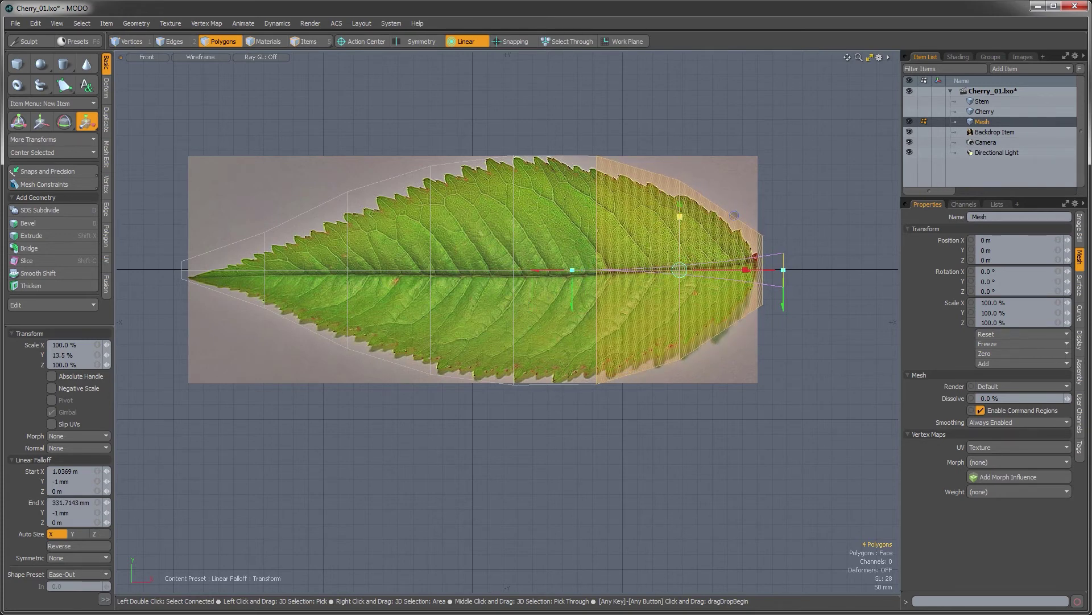
pyautogui.press('space')
pyautogui.keyDown('alt'); pyautogui.moveTo(573, 189); pyautogui.dragTo(576, 174); pyautogui.keyUp('alt')
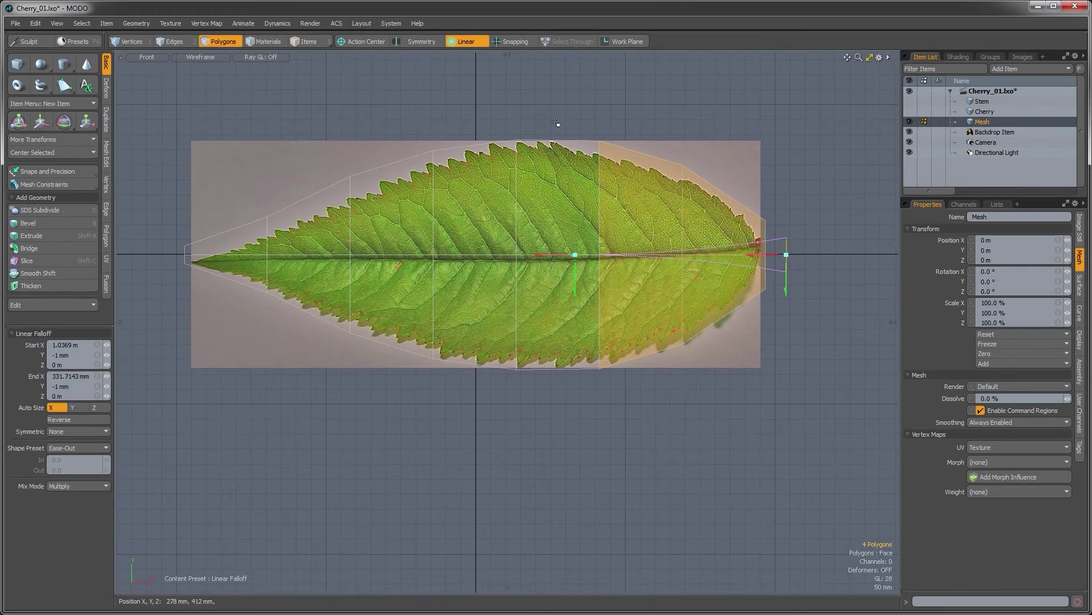
pyautogui.press('space')
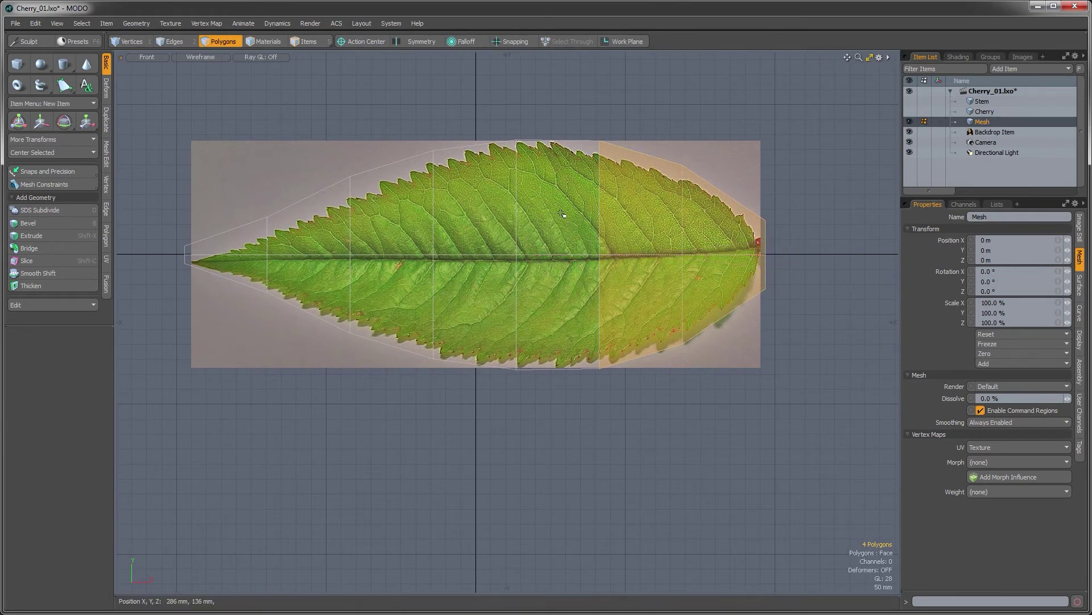
# Select all connected polygons of the leaf mesh.
pyautogui.moveTo(558, 250)
pyautogui.mouseDown()
pyautogui.moveTo(694, 226)
pyautogui.moveTo(678, 228)
pyautogui.mouseUp()
pyautogui.press('Escape')
pyautogui.press('Escape')
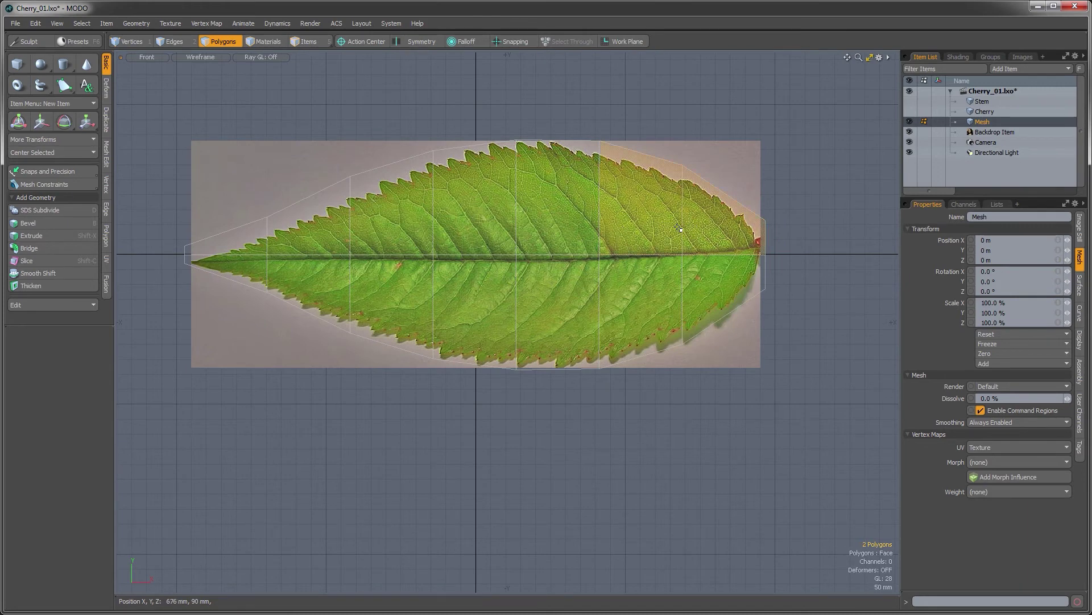
pyautogui.press(']')
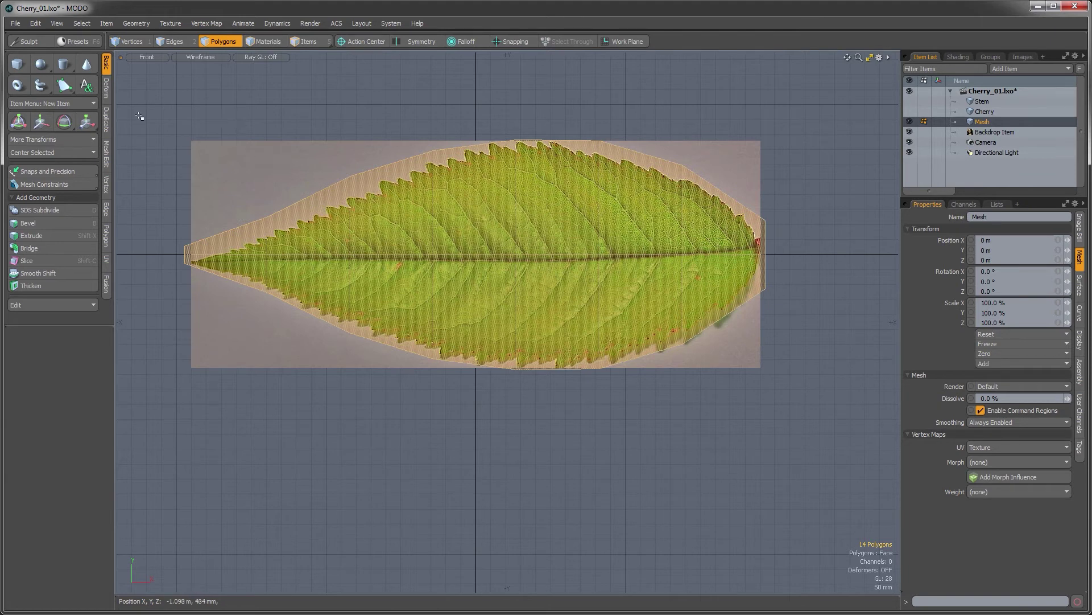
# Pull the tip and the upper edge beside it closer to the leaf outline with Soft Drag, using a screen falloff size of about 127.
pyautogui.click(107, 91)
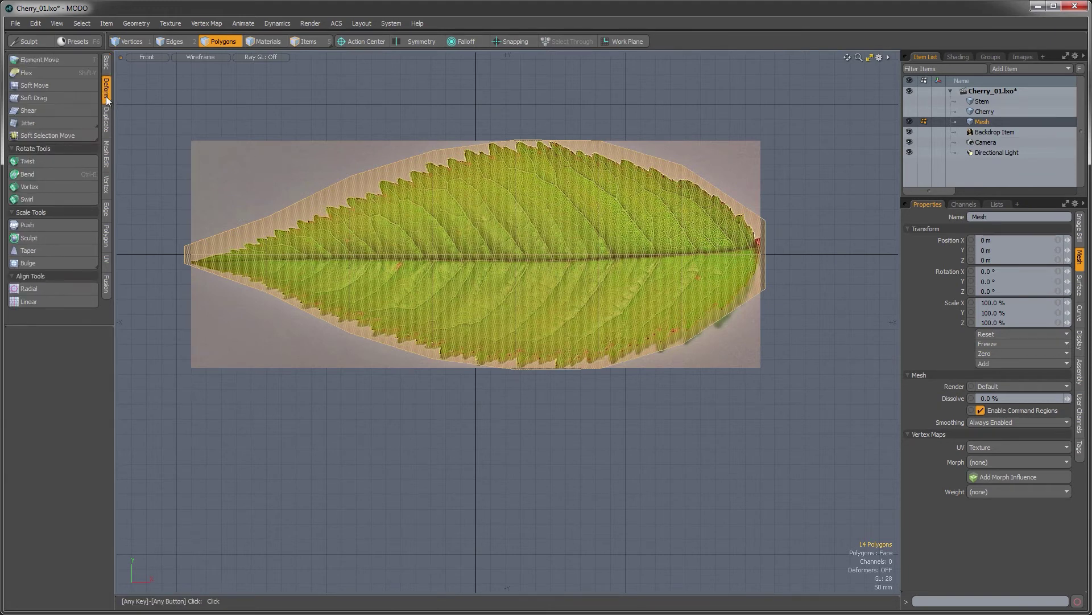
pyautogui.click(26, 99)
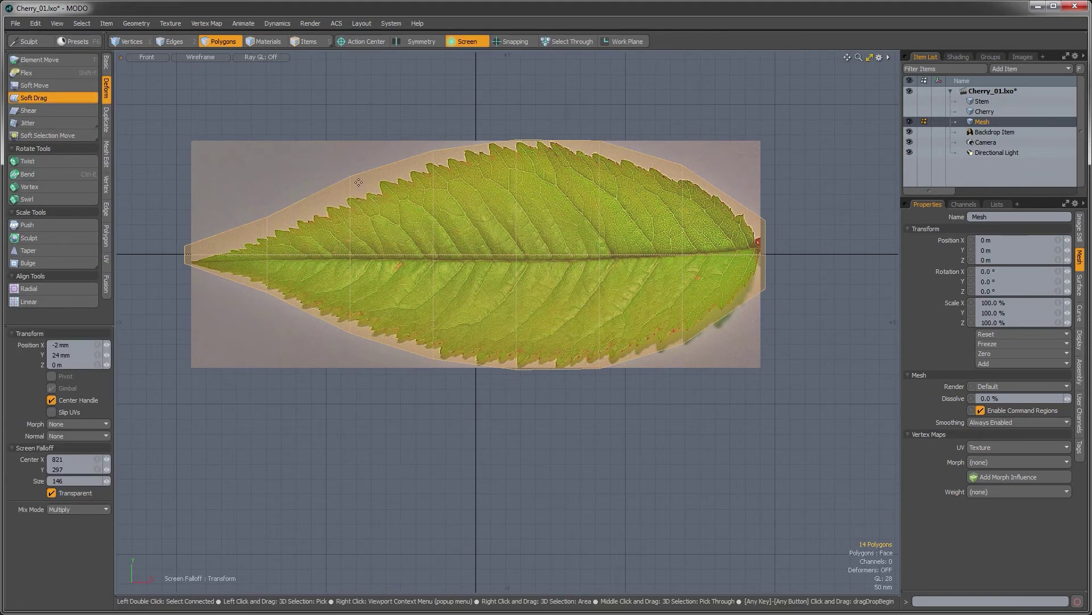
pyautogui.moveTo(347, 201); pyautogui.dragTo(420, 201, button='right')
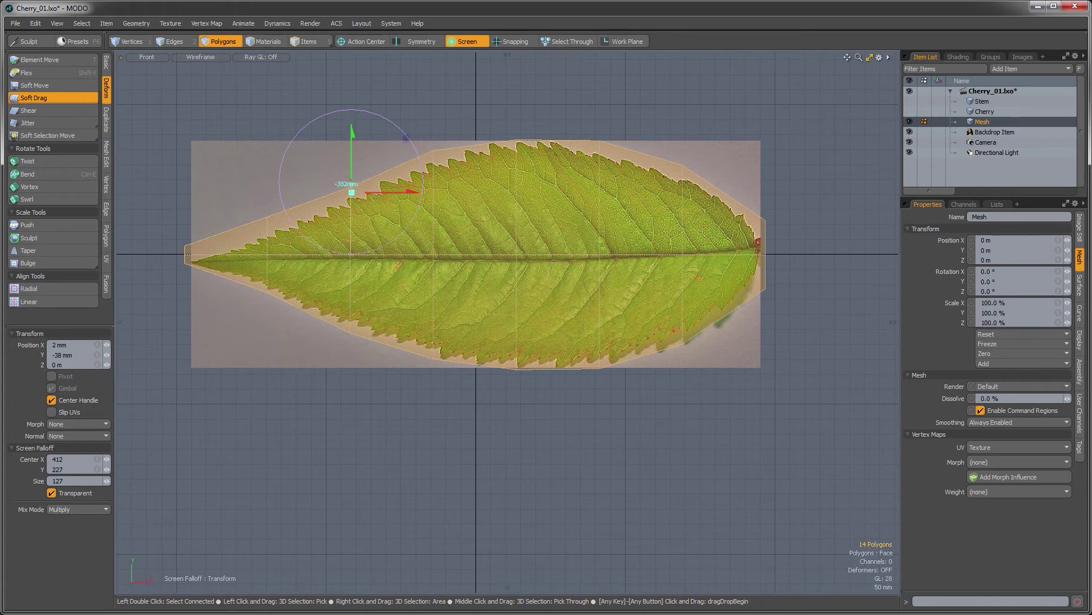
pyautogui.click(272, 216)
pyautogui.moveTo(272, 217); pyautogui.dragTo(271, 220)
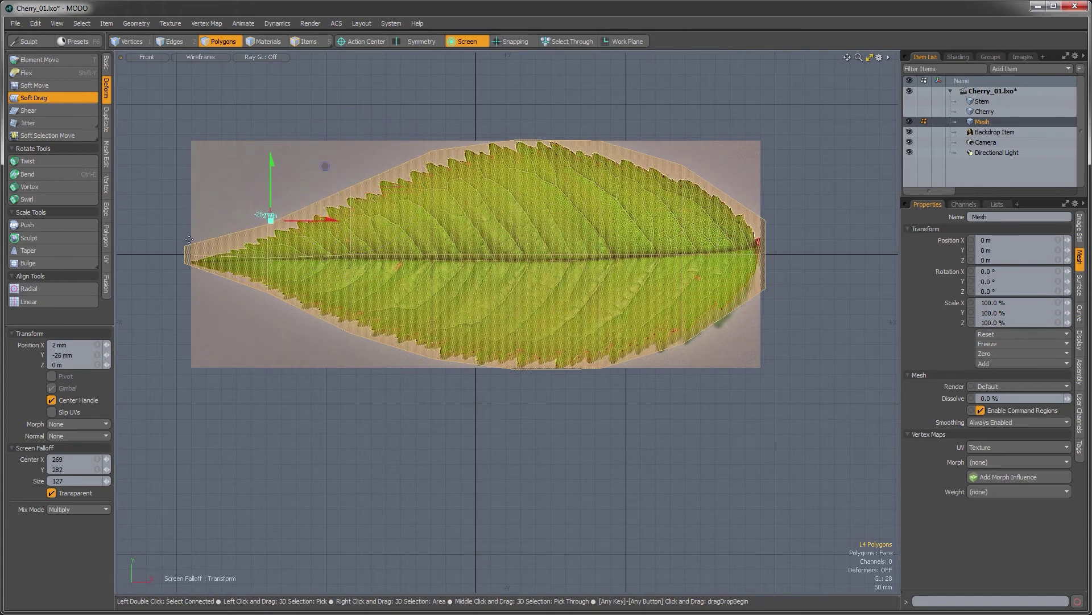
pyautogui.click(187, 256)
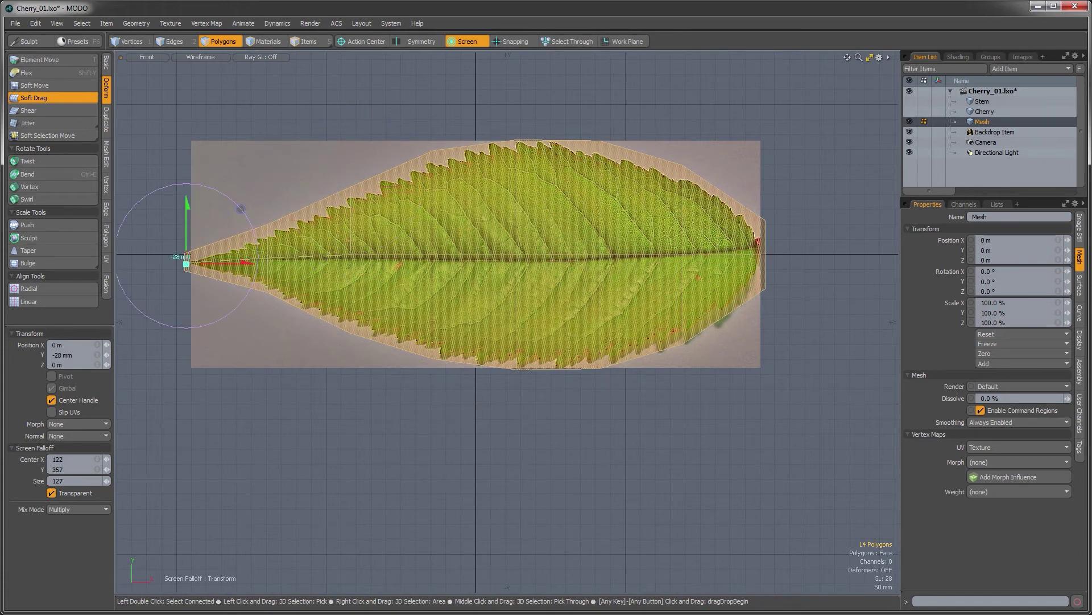
pyautogui.moveTo(187, 258); pyautogui.dragTo(182, 257)
# Fit the lower edge, the stem end and the upper edge beside it to the leaf outline with Soft Drag.
pyautogui.click(362, 329)
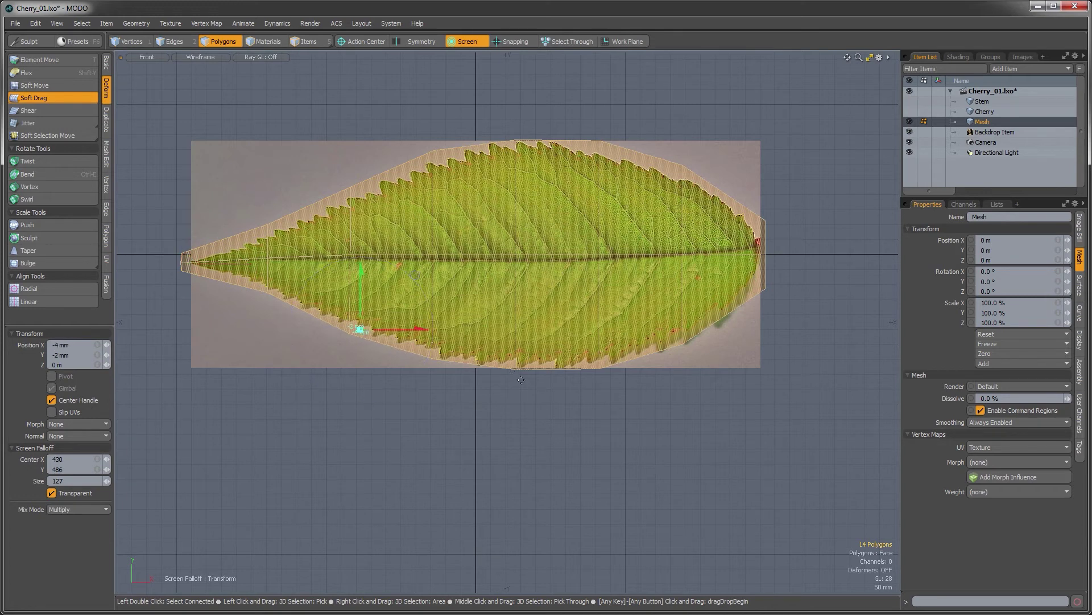
pyautogui.moveTo(470, 367); pyautogui.dragTo(471, 371)
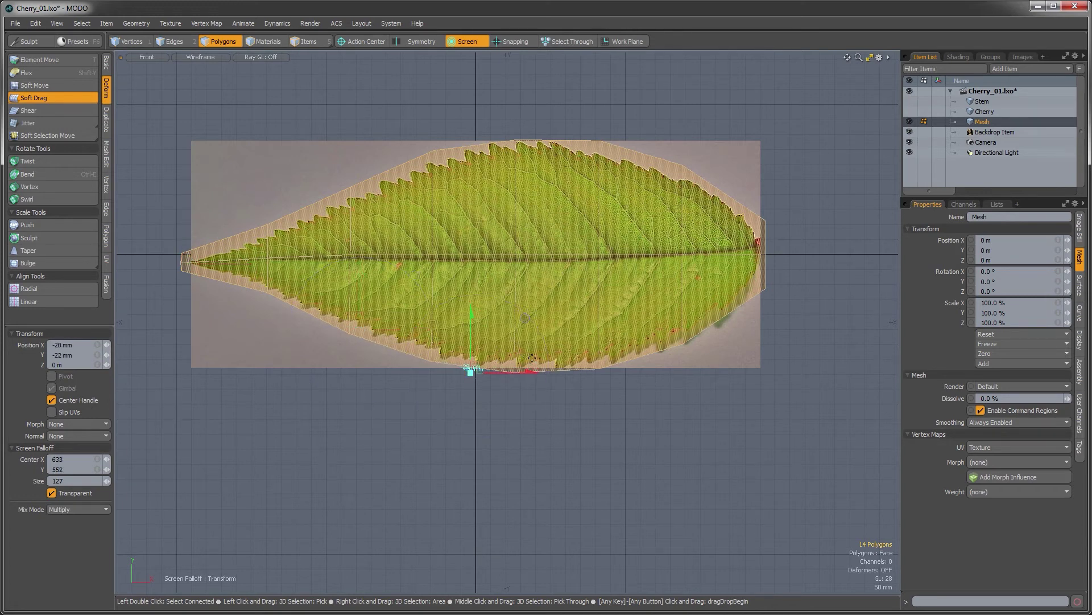
pyautogui.moveTo(604, 364); pyautogui.dragTo(605, 370)
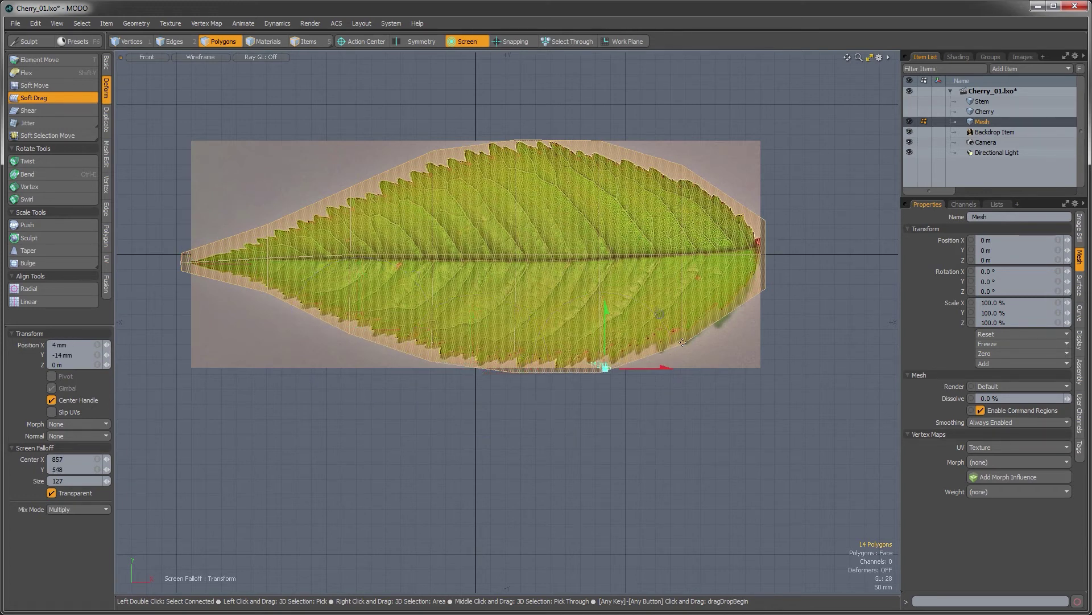
pyautogui.moveTo(683, 342); pyautogui.dragTo(688, 342)
pyautogui.moveTo(763, 286); pyautogui.dragTo(761, 286)
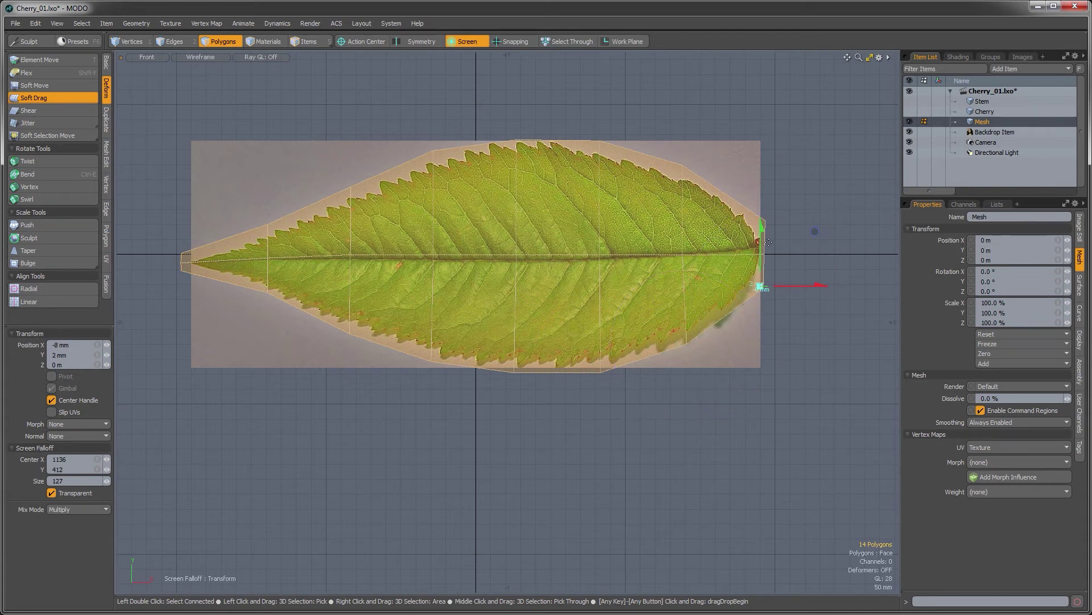
pyautogui.moveTo(768, 215); pyautogui.dragTo(765, 217)
pyautogui.moveTo(681, 164); pyautogui.dragTo(673, 169)
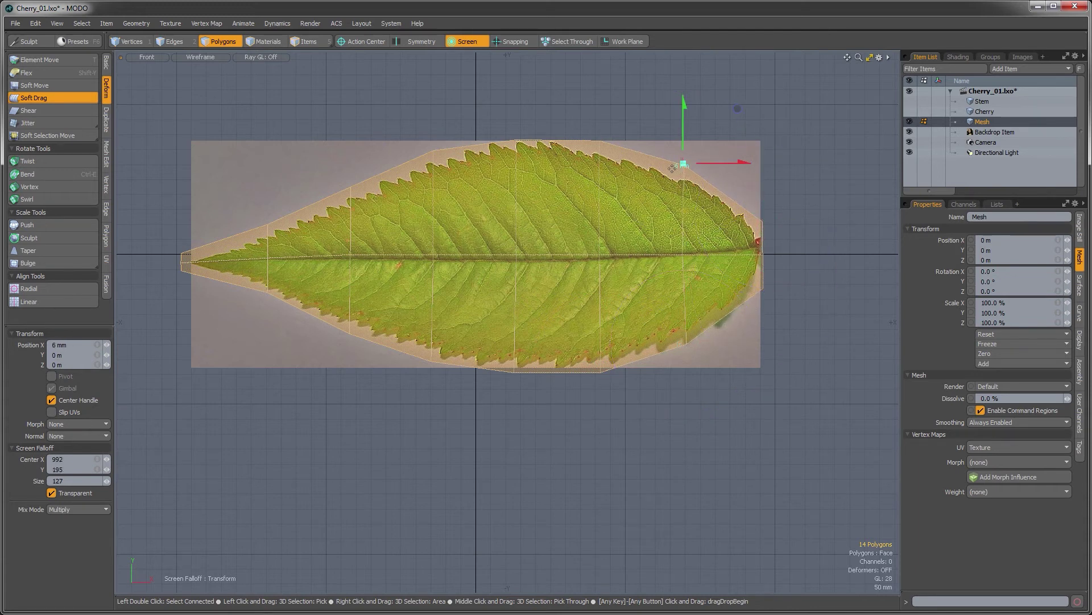
# Fit the middle of the leaf's upper edge to the outline with Soft Drag, and convert the mesh to Catmull-Clark subdivision.
pyautogui.moveTo(596, 134); pyautogui.dragTo(593, 136)
pyautogui.moveTo(517, 137); pyautogui.dragTo(516, 134)
pyautogui.press('shift')
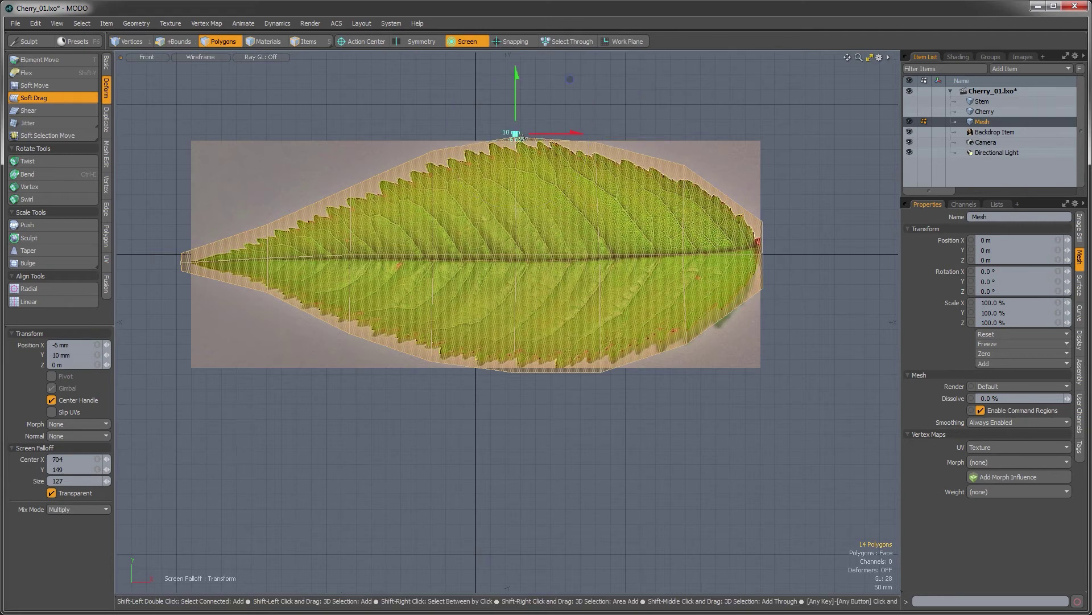
pyautogui.hotkey('shift', 'Tab')
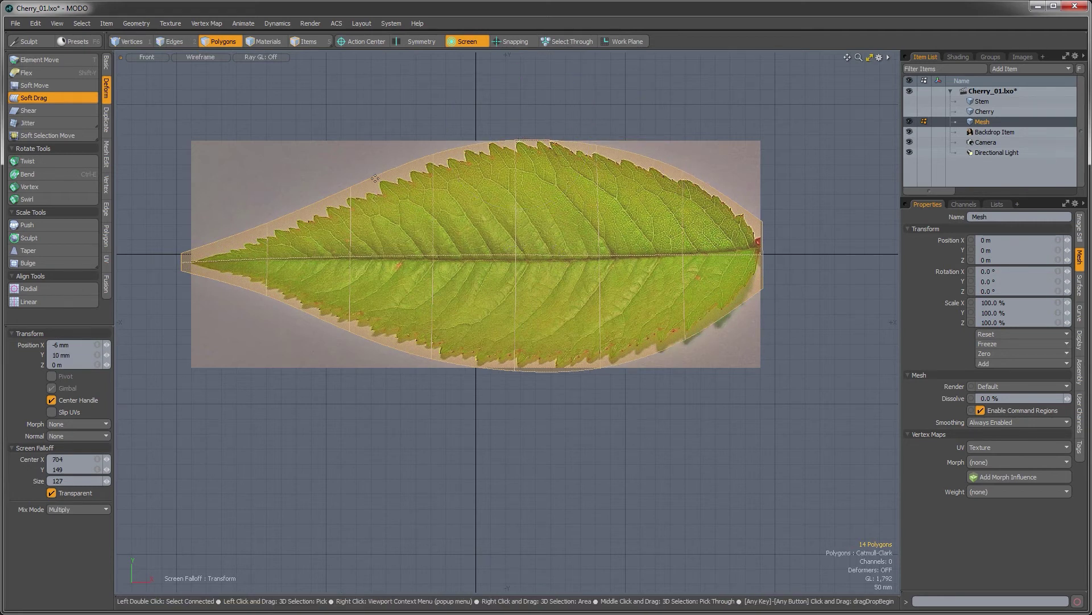
# Align the mesh's centre line with the leaf's midrib using Soft Drag, with a screen falloff size of about 120.
pyautogui.click(516, 249)
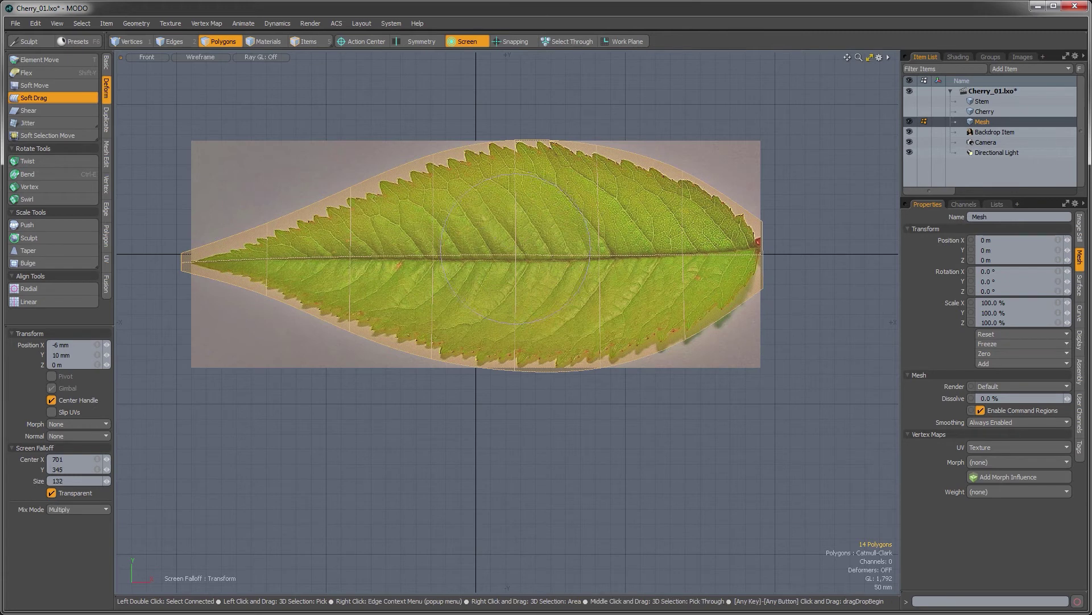
pyautogui.moveTo(515, 251); pyautogui.dragTo(516, 258)
pyautogui.moveTo(433, 258); pyautogui.dragTo(433, 264)
pyautogui.moveTo(346, 255); pyautogui.dragTo(344, 257)
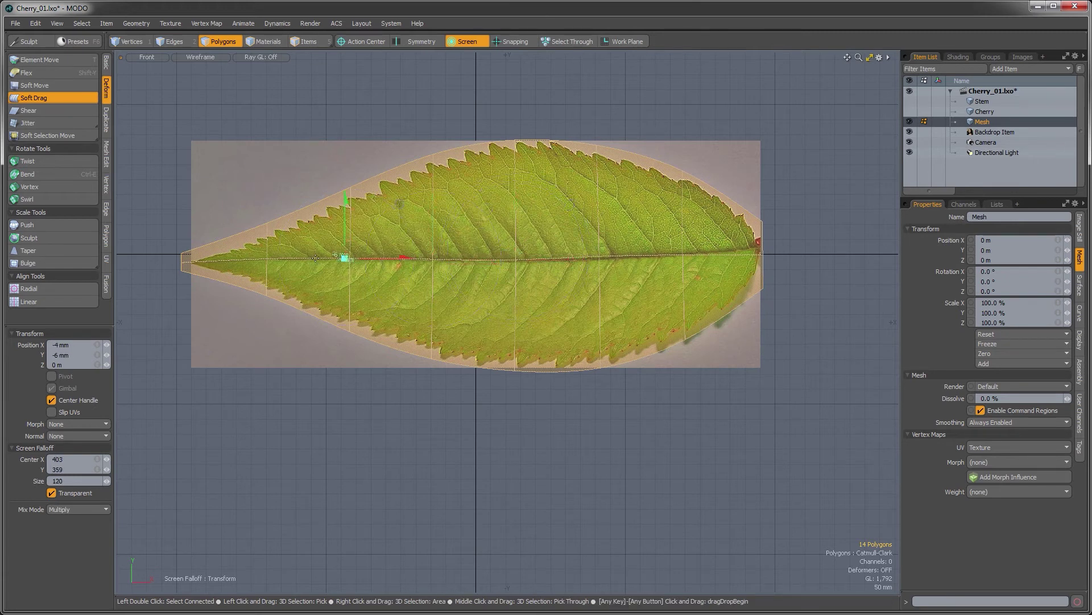
pyautogui.moveTo(275, 259); pyautogui.dragTo(274, 260)
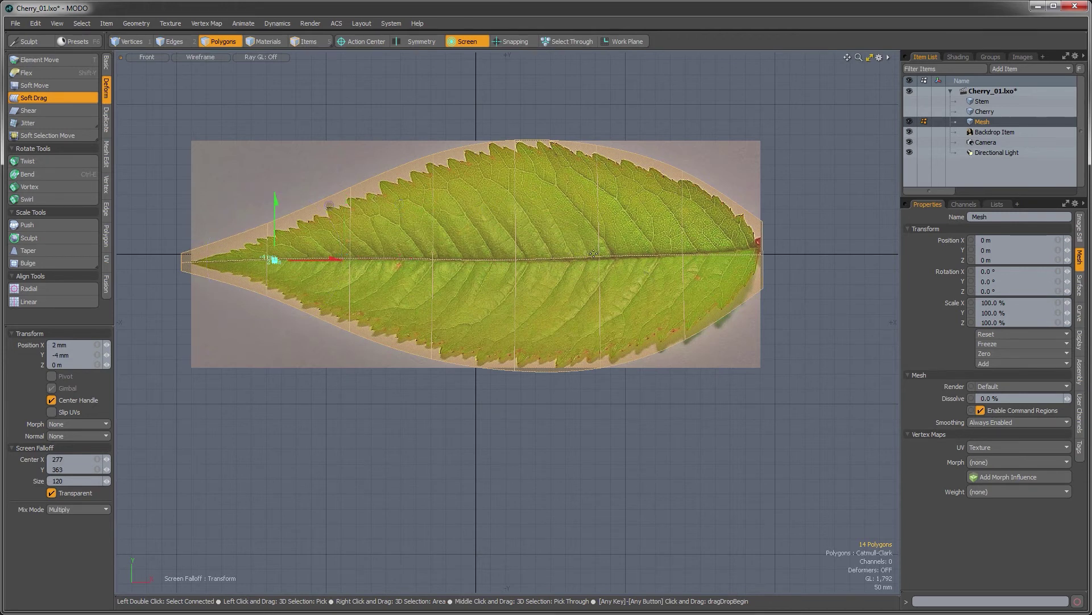
pyautogui.moveTo(600, 254); pyautogui.dragTo(604, 257)
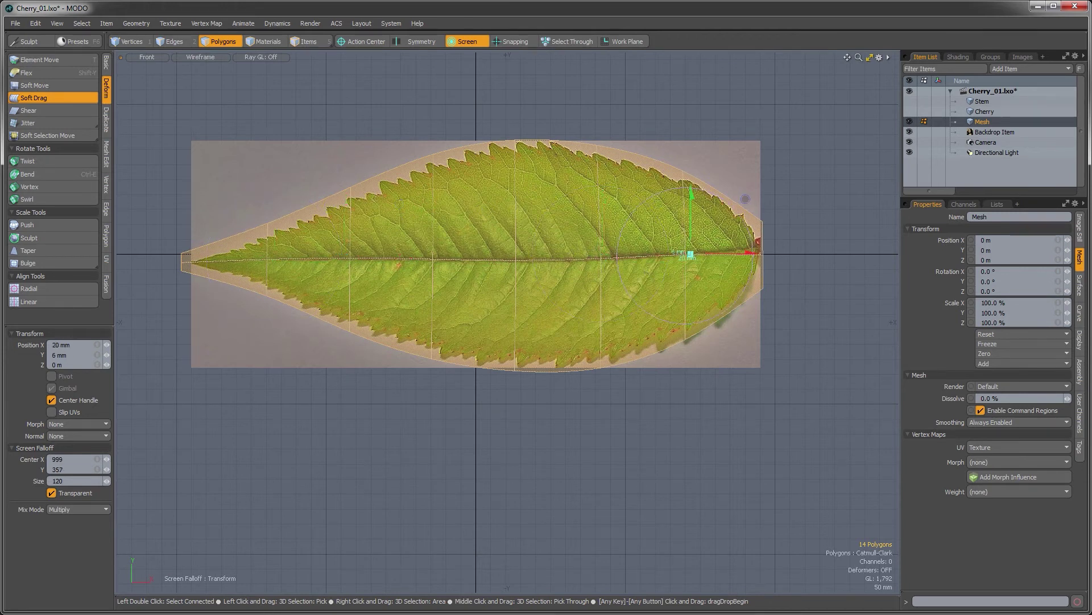
# Fit the stem end and its neighbouring edges to the outline with Soft Drag, and refine the centre line along the midrib.
pyautogui.moveTo(765, 259)
pyautogui.mouseDown()
pyautogui.moveTo(760, 249)
pyautogui.moveTo(763, 280)
pyautogui.mouseUp()
pyautogui.moveTo(686, 333); pyautogui.dragTo(693, 330)
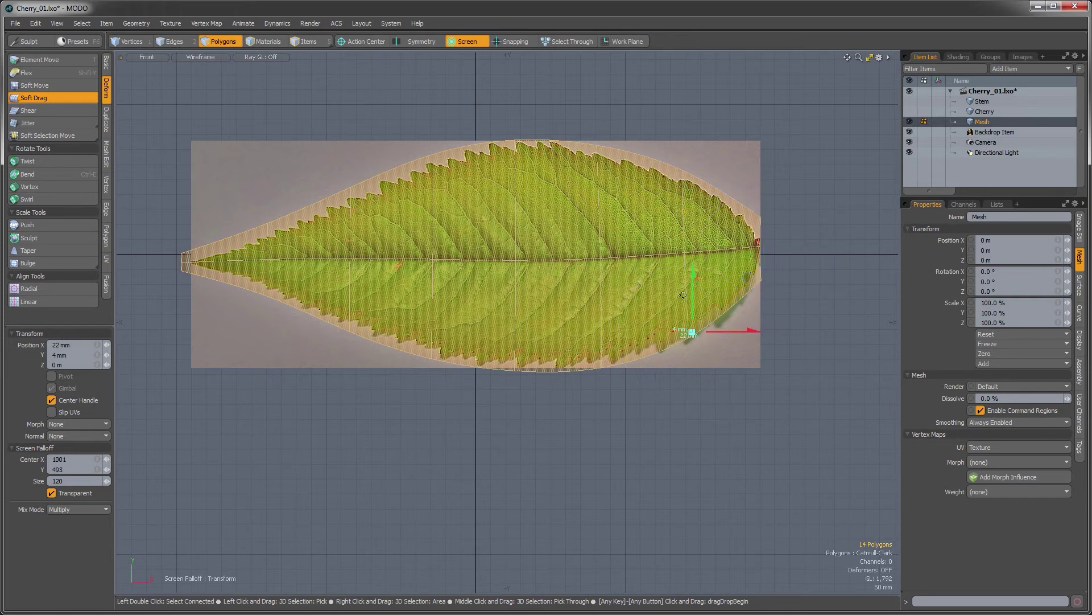
pyautogui.moveTo(686, 168); pyautogui.dragTo(690, 169)
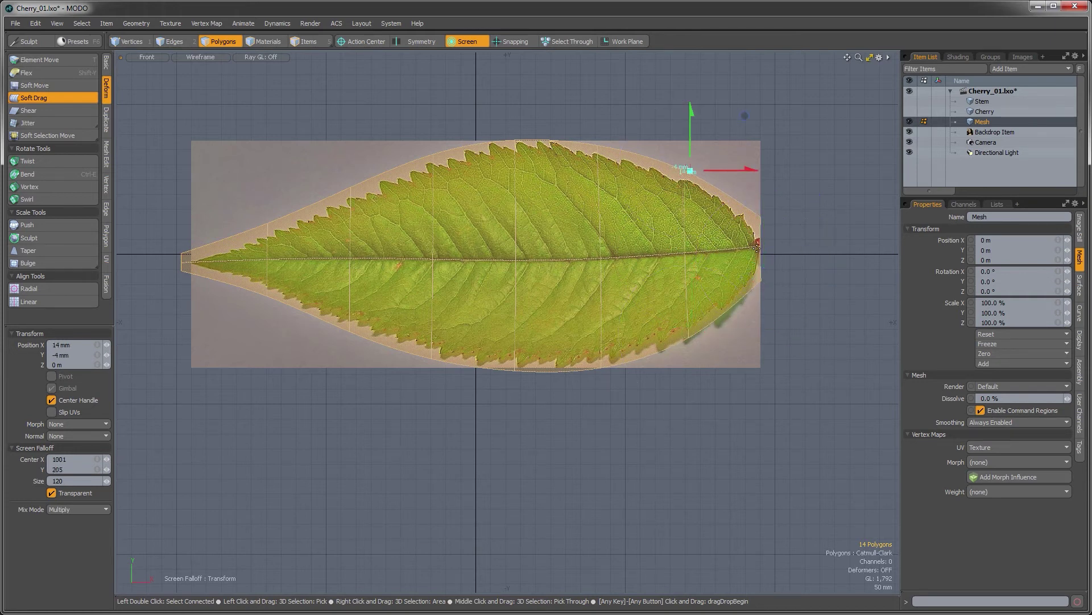
pyautogui.moveTo(684, 250); pyautogui.dragTo(684, 252)
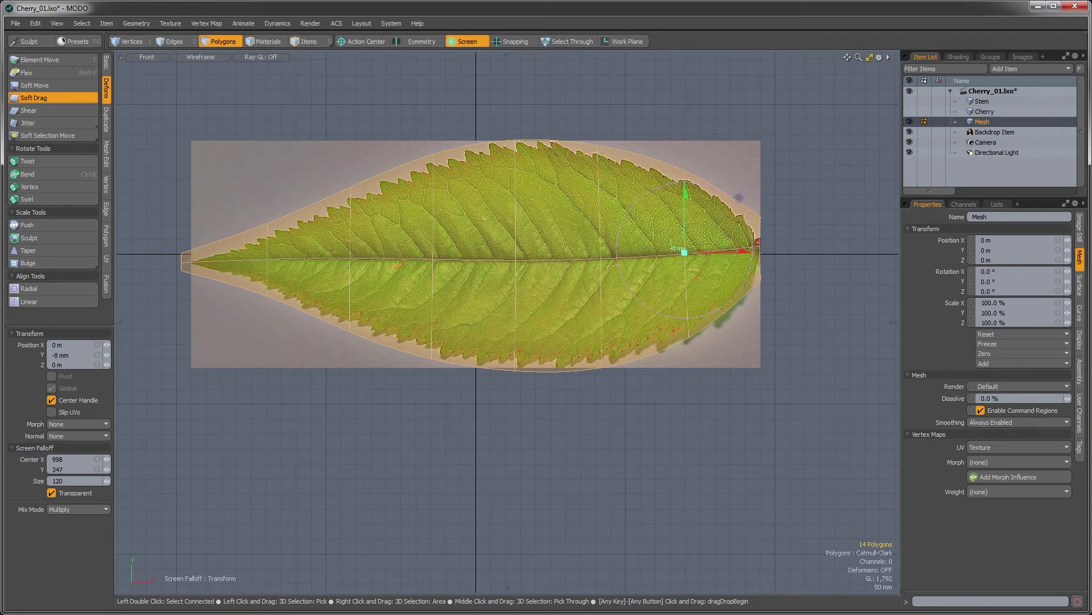
pyautogui.click(604, 260)
pyautogui.moveTo(514, 262); pyautogui.dragTo(515, 265)
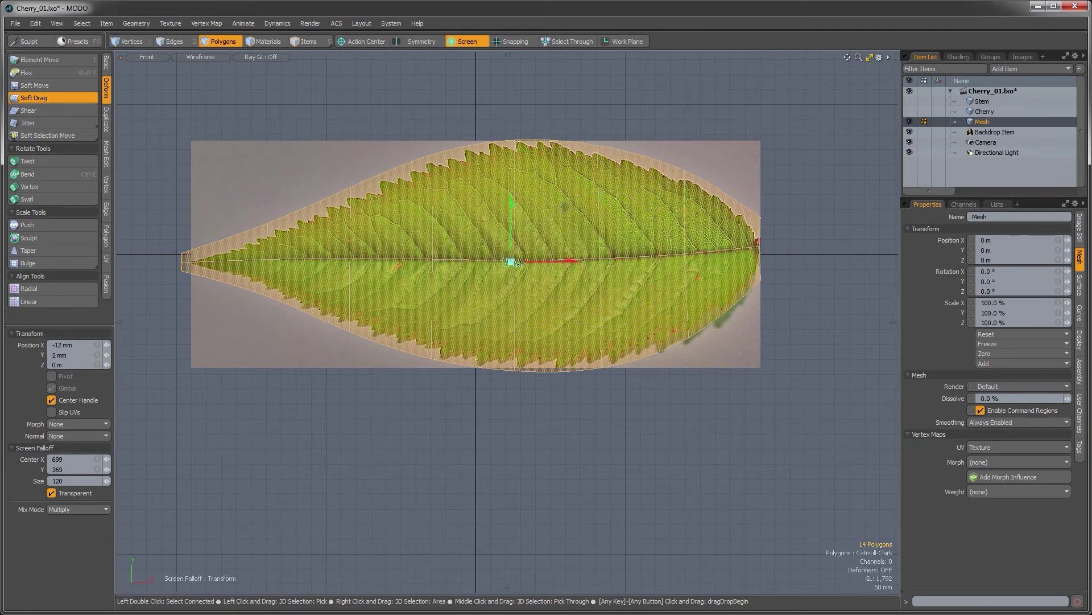
pyautogui.press('space')
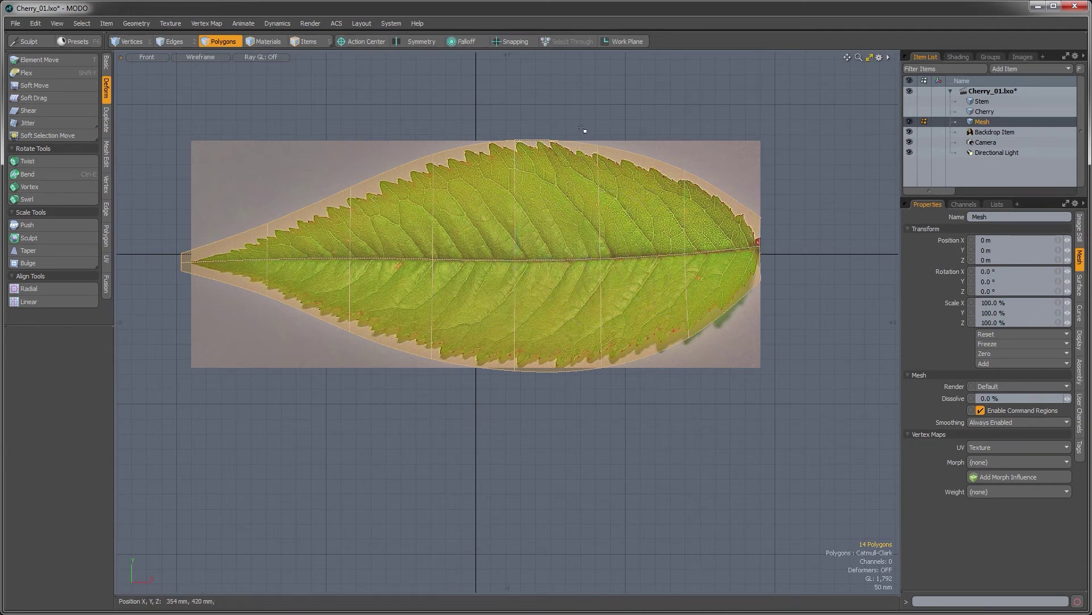
# Pick polygons on the leaf's upper half, and extend the selection across the whole mesh.
pyautogui.click(581, 128)
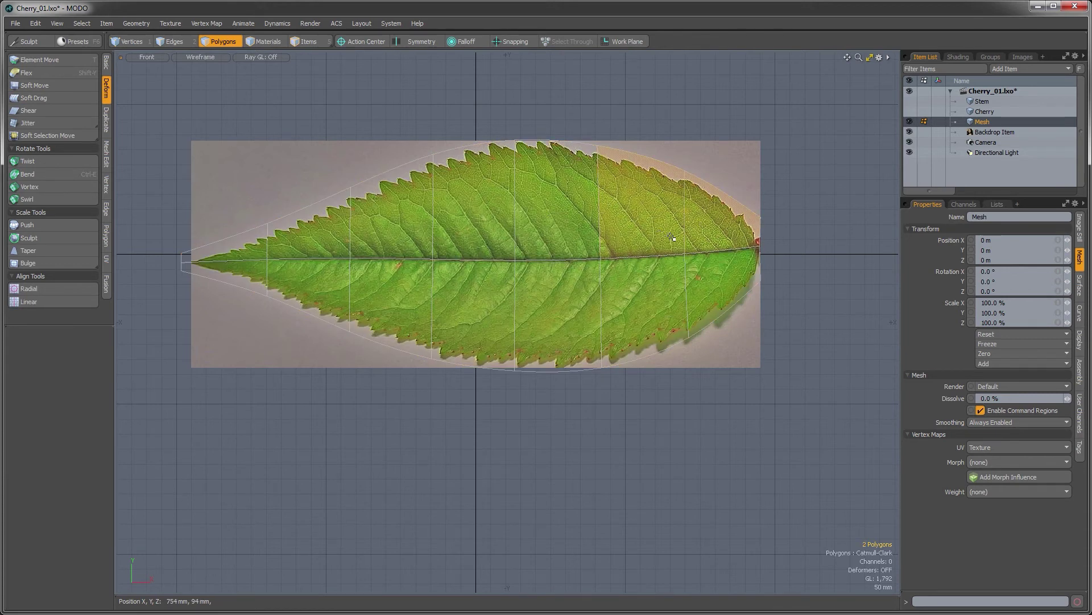
pyautogui.click(759, 230)
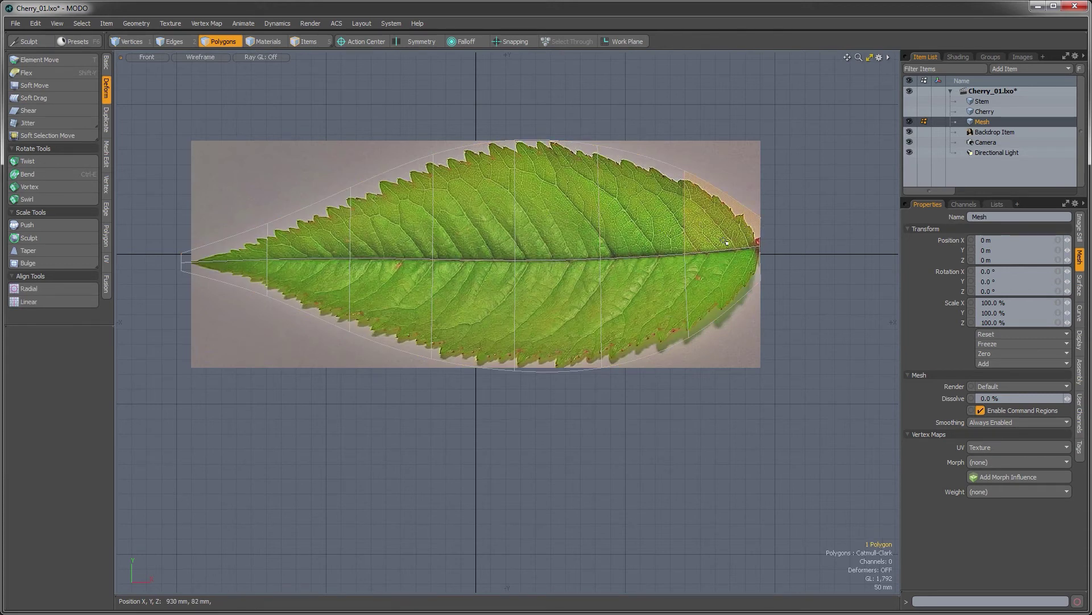
pyautogui.keyDown('shift'); pyautogui.moveTo(724, 241); pyautogui.dragTo(538, 212); pyautogui.keyUp('shift')
pyautogui.moveTo(674, 239)
pyautogui.keyDown('shift'); pyautogui.mouseDown()
pyautogui.moveTo(524, 279)
pyautogui.moveTo(307, 288)
pyautogui.moveTo(228, 254)
pyautogui.moveTo(366, 240)
pyautogui.mouseUp(); pyautogui.keyUp('shift')
pyautogui.keyDown('shift'); pyautogui.click(241, 274); pyautogui.keyUp('shift')
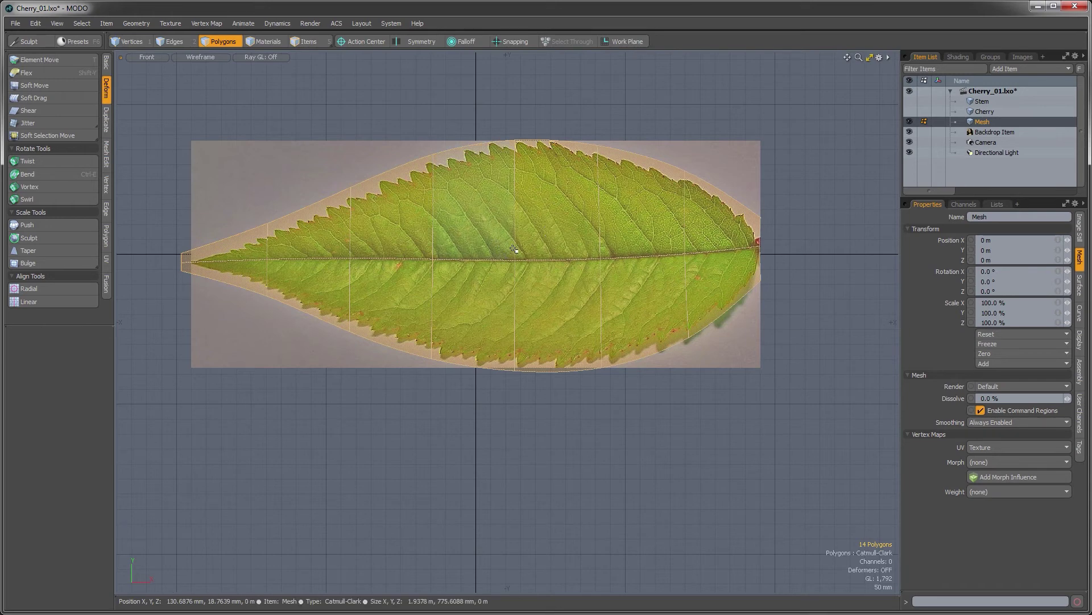
# Select the edge loop running along the leaf's midrib, and bring up the edge modelling tools.
pyautogui.keyDown('alt'); pyautogui.keyDown('shift'); pyautogui.moveTo(531, 259); pyautogui.dragTo(554, 261); pyautogui.keyUp('shift'); pyautogui.keyUp('alt')
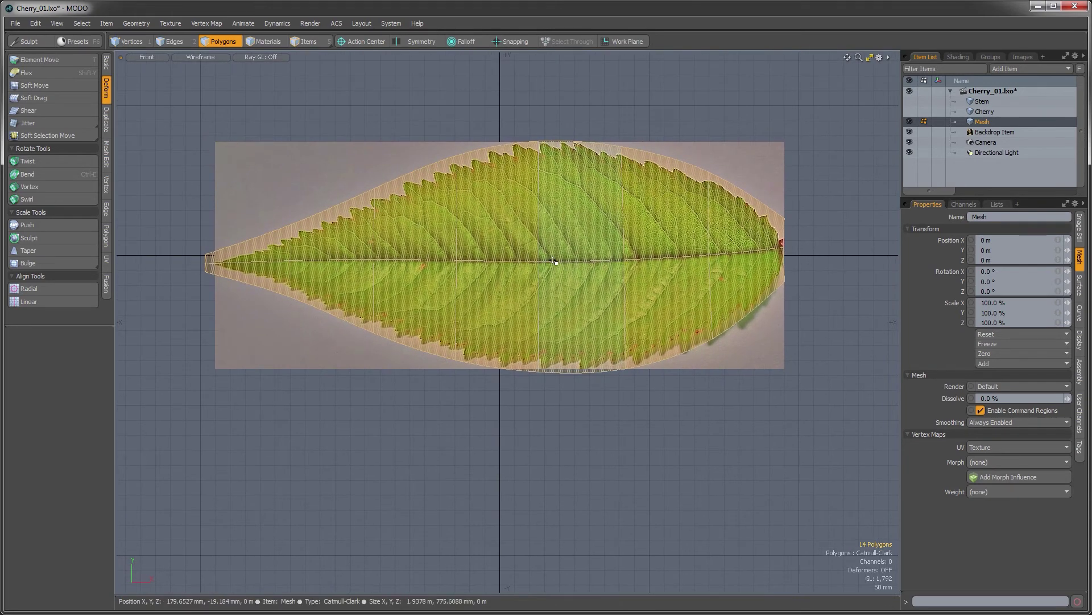
pyautogui.press('2')
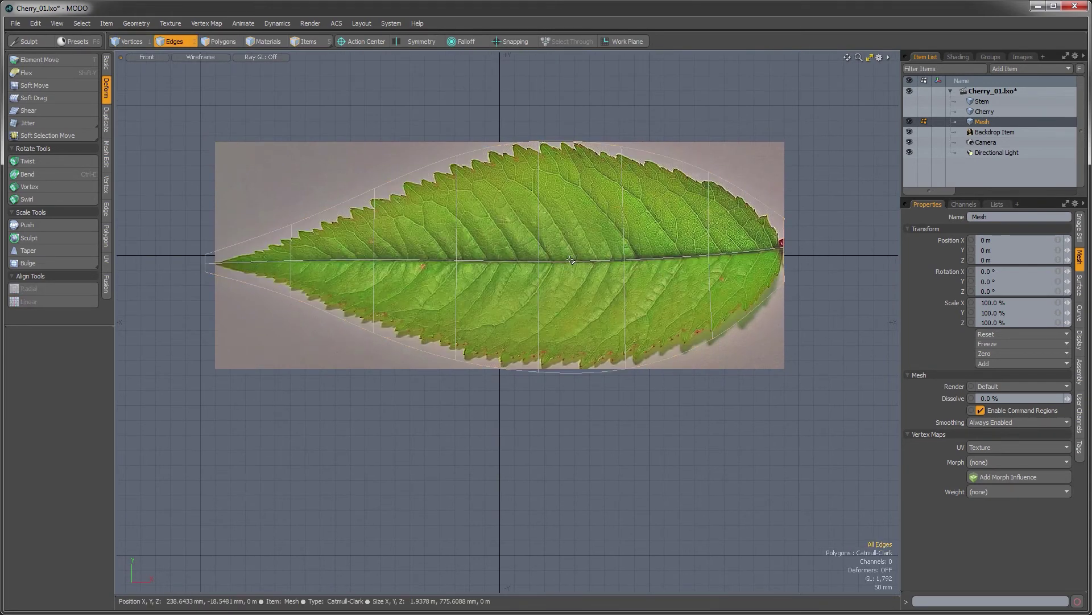
pyautogui.doubleClick(620, 262)
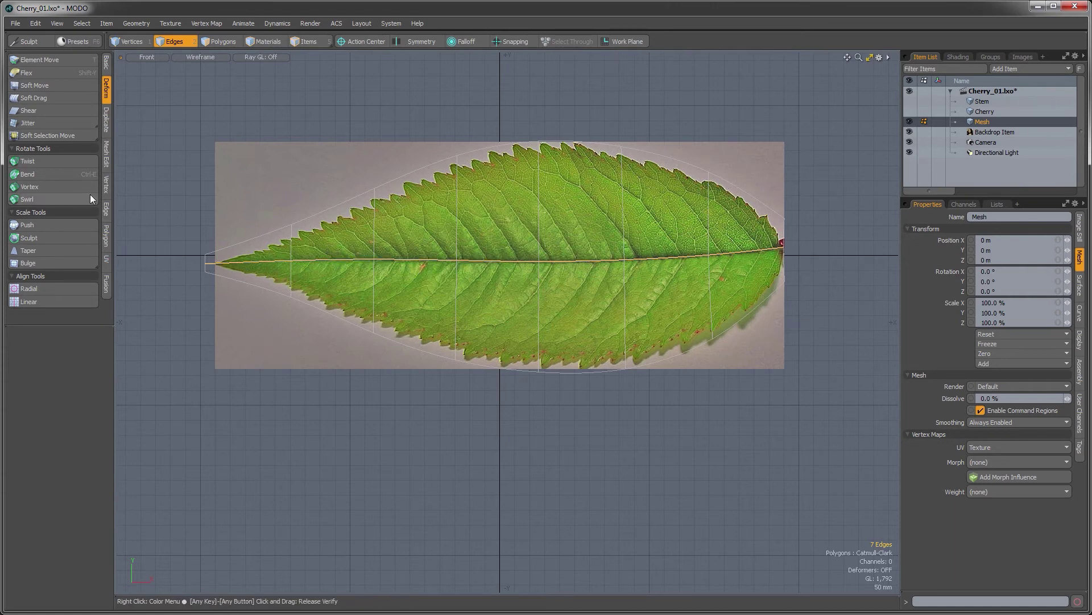
pyautogui.click(105, 206)
# Switch the viewport to Perspective, and hide the leaf backdrop item to view the mesh at an angle.
pyautogui.hotkey('ctrl', 'space')
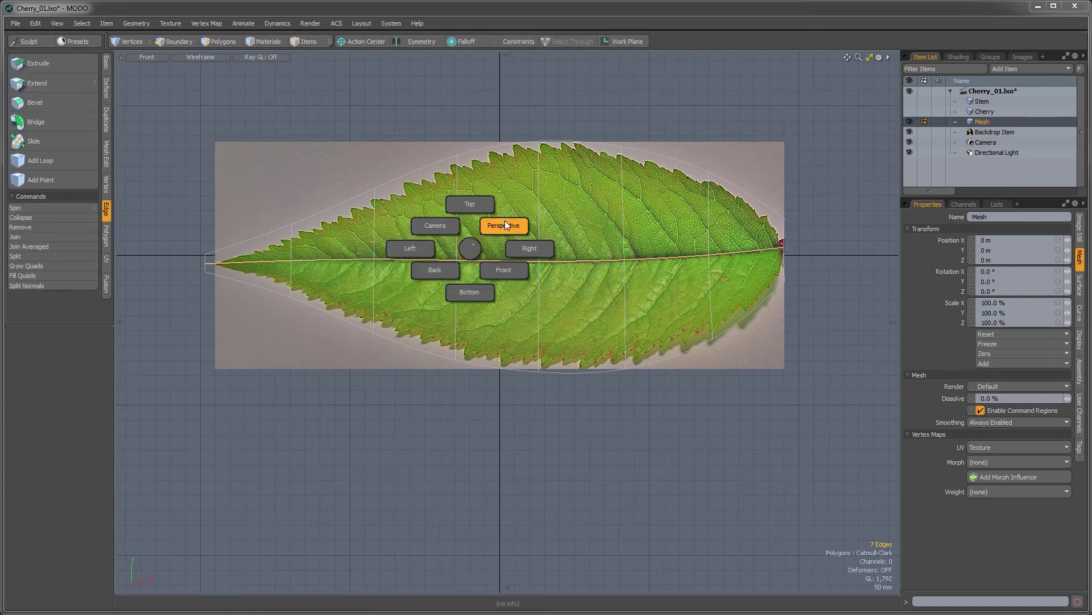
pyautogui.click(504, 223)
pyautogui.keyDown('alt'); pyautogui.moveTo(504, 244); pyautogui.dragTo(782, 318); pyautogui.keyUp('alt')
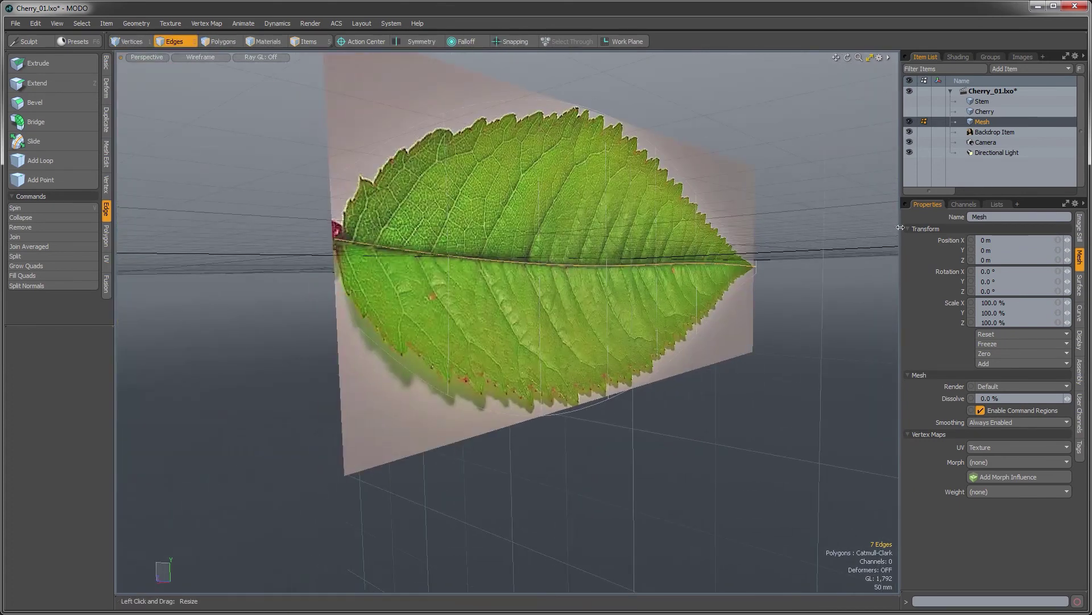
pyautogui.click(909, 133)
pyautogui.keyDown('alt'); pyautogui.moveTo(643, 262); pyautogui.dragTo(677, 310); pyautogui.keyUp('alt')
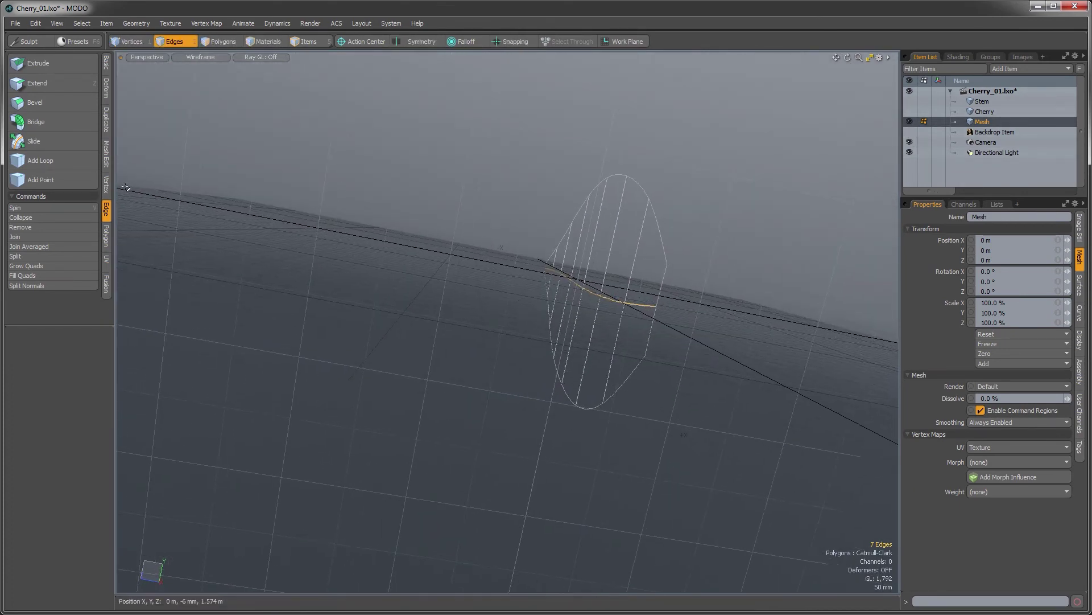
# Extrude the selected midrib edges with Edge Extrude, using a width of about 14 mm.
pyautogui.click(38, 63)
pyautogui.moveTo(597, 316); pyautogui.dragTo(626, 316)
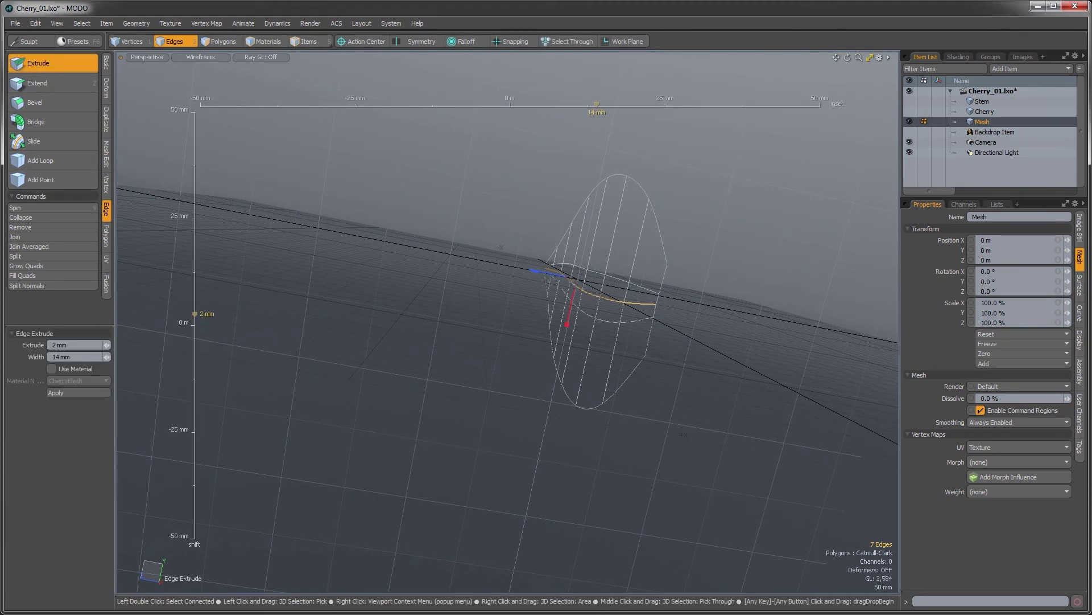
pyautogui.moveTo(550, 274); pyautogui.dragTo(544, 243)
pyautogui.press('space')
# Set up a transform of the extruded midrib edges with a Radial falloff, and enlarge the falloff's Y size to 615 mm.
pyautogui.press('y')
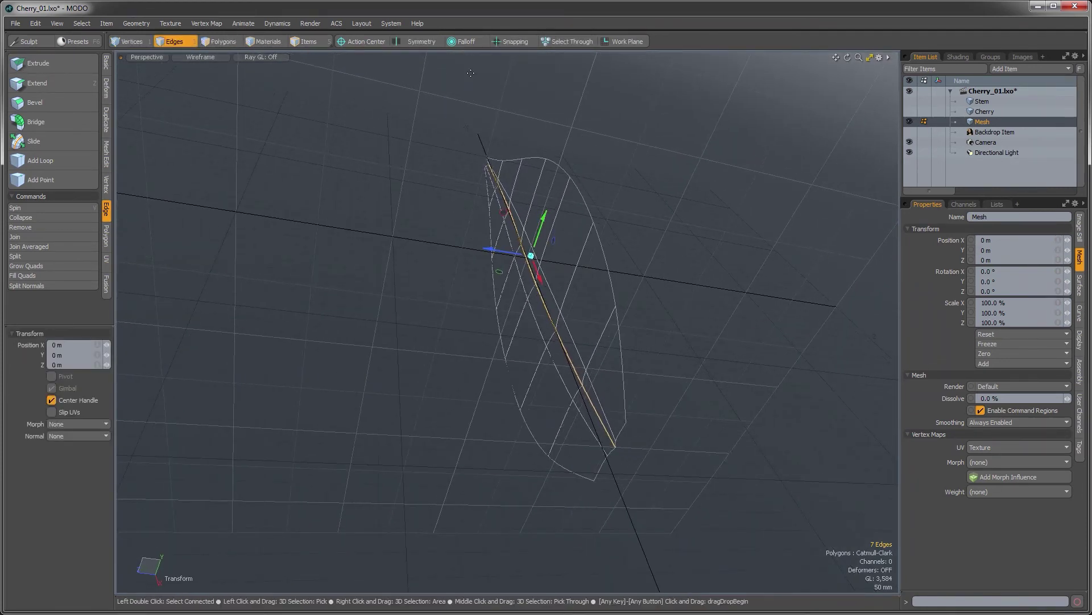
pyautogui.click(462, 42)
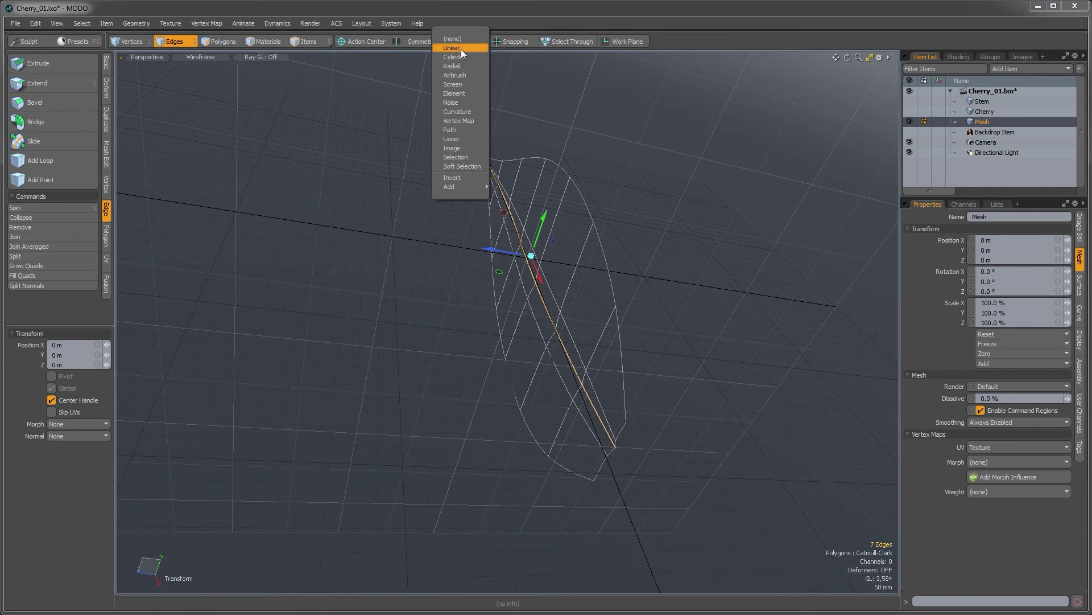
pyautogui.click(463, 66)
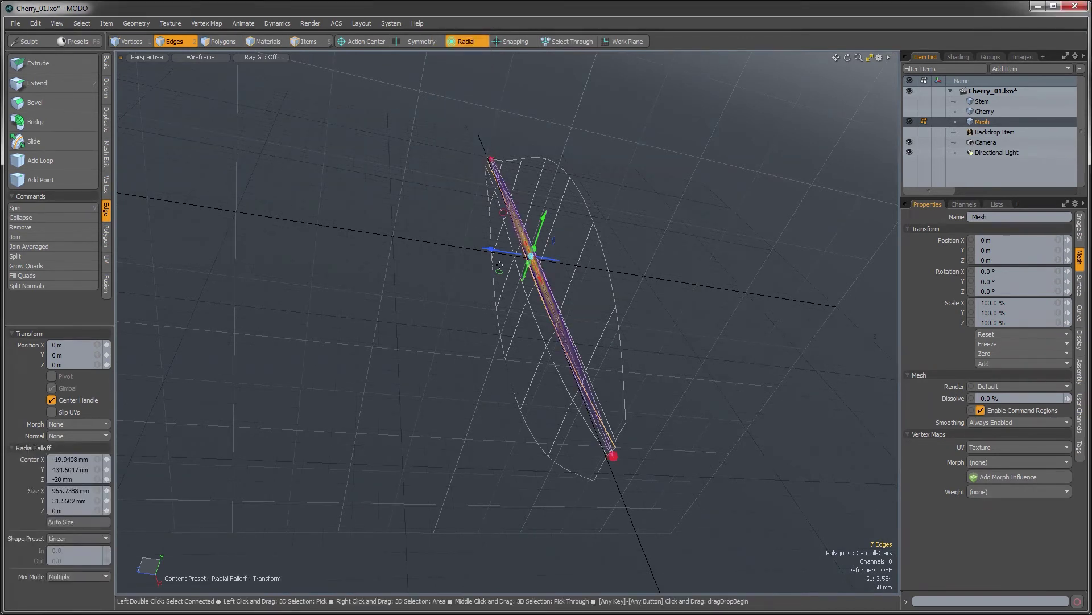
pyautogui.moveTo(493, 254)
pyautogui.mouseDown()
pyautogui.moveTo(569, 261)
pyautogui.moveTo(472, 246)
pyautogui.moveTo(508, 252)
pyautogui.moveTo(497, 251)
pyautogui.mouseUp()
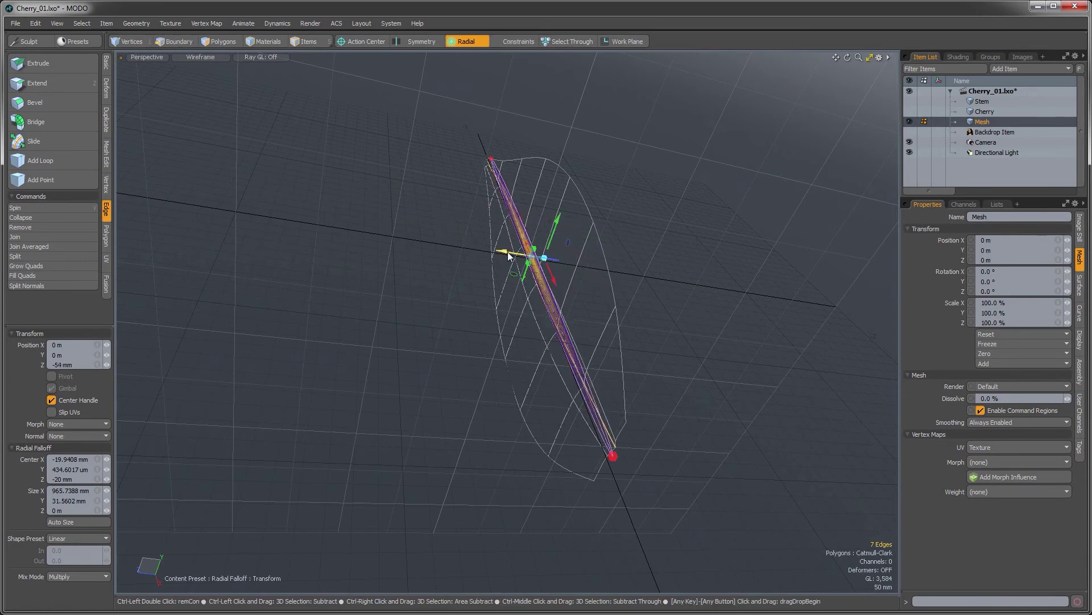
pyautogui.hotkey('ctrl', 'z')
pyautogui.keyDown('alt'); pyautogui.moveTo(544, 292); pyautogui.dragTo(449, 298); pyautogui.keyUp('alt')
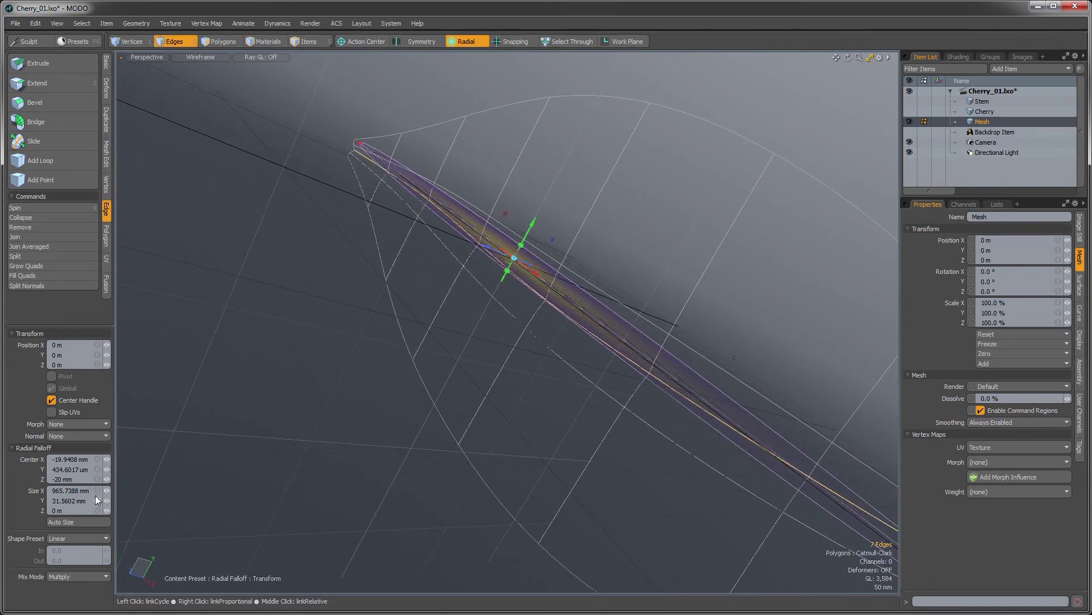
pyautogui.moveTo(107, 501); pyautogui.dragTo(182, 500)
# Move the midrib edges to about -222 mm along Z to arch the leaf's centre through the radial falloff.
pyautogui.keyDown('alt'); pyautogui.moveTo(364, 404); pyautogui.dragTo(254, 475); pyautogui.keyUp('alt')
pyautogui.moveTo(456, 260)
pyautogui.mouseDown()
pyautogui.moveTo(438, 255)
pyautogui.moveTo(482, 263)
pyautogui.moveTo(459, 260)
pyautogui.mouseUp()
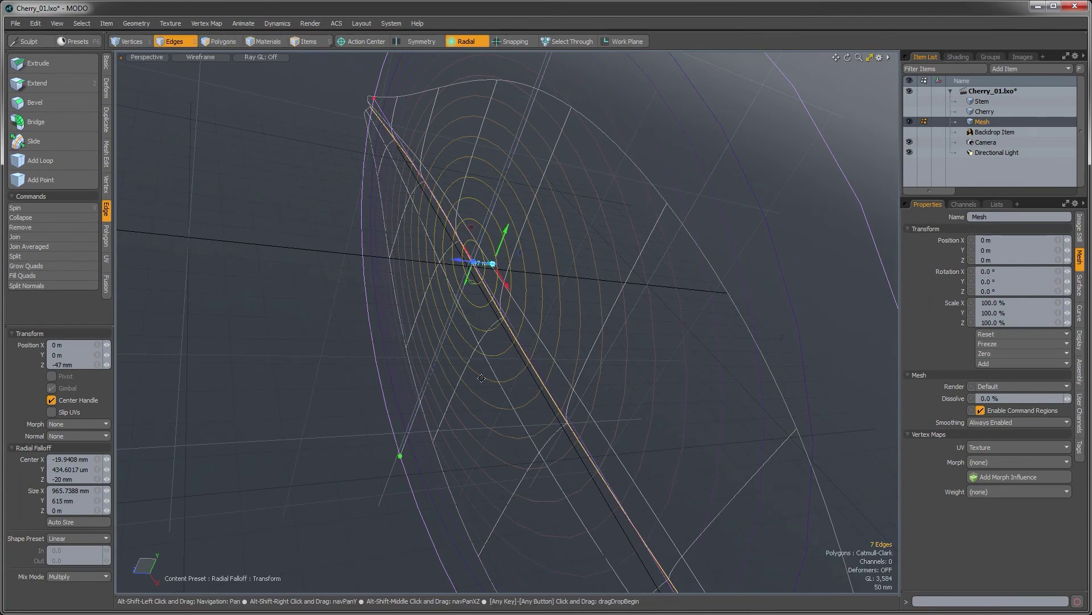
pyautogui.keyDown('alt'); pyautogui.keyDown('shift'); pyautogui.moveTo(439, 358); pyautogui.dragTo(422, 224); pyautogui.keyUp('shift'); pyautogui.keyUp('alt')
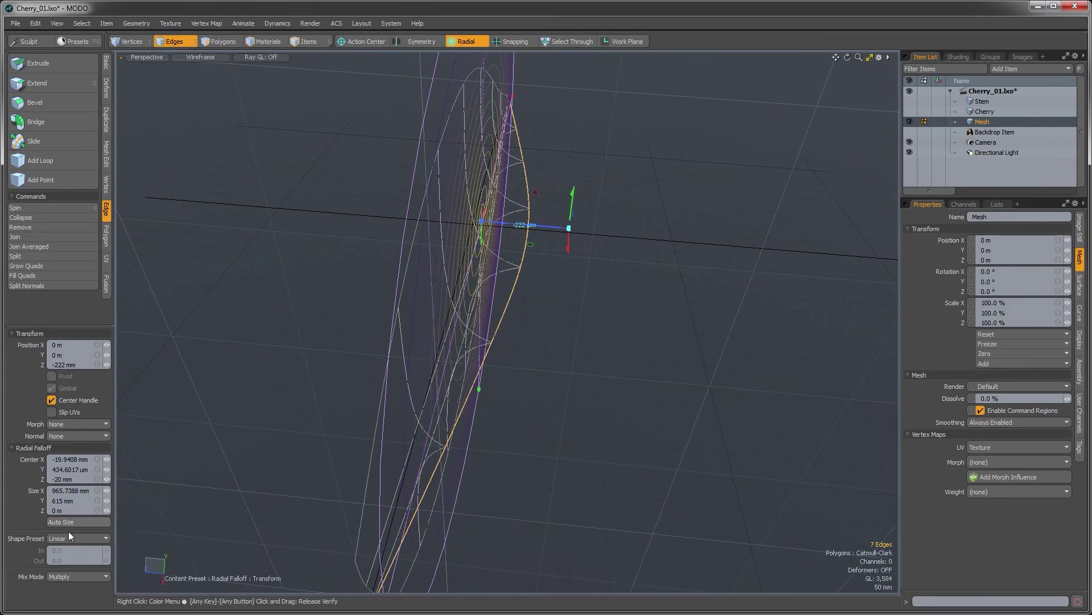
# Set the radial falloff's shape preset to Ease-In, then finish the move and clear the falloff and edge selection.
pyautogui.click(68, 537)
pyautogui.click(74, 551)
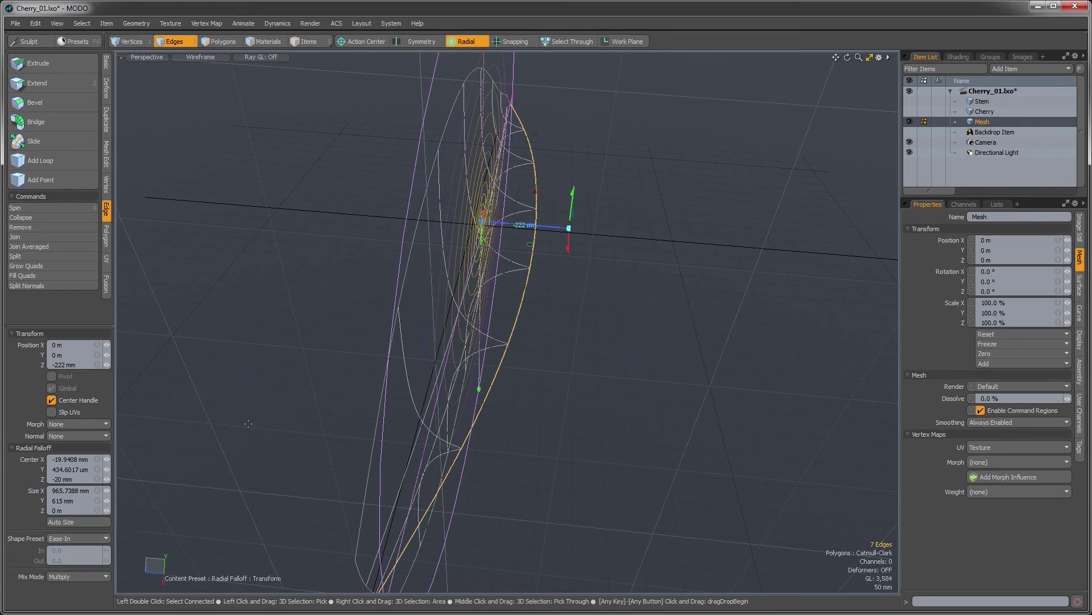
pyautogui.keyDown('alt'); pyautogui.moveTo(527, 229); pyautogui.dragTo(544, 259); pyautogui.keyUp('alt')
pyautogui.press('space')
pyautogui.press('Escape')
pyautogui.press('Escape')
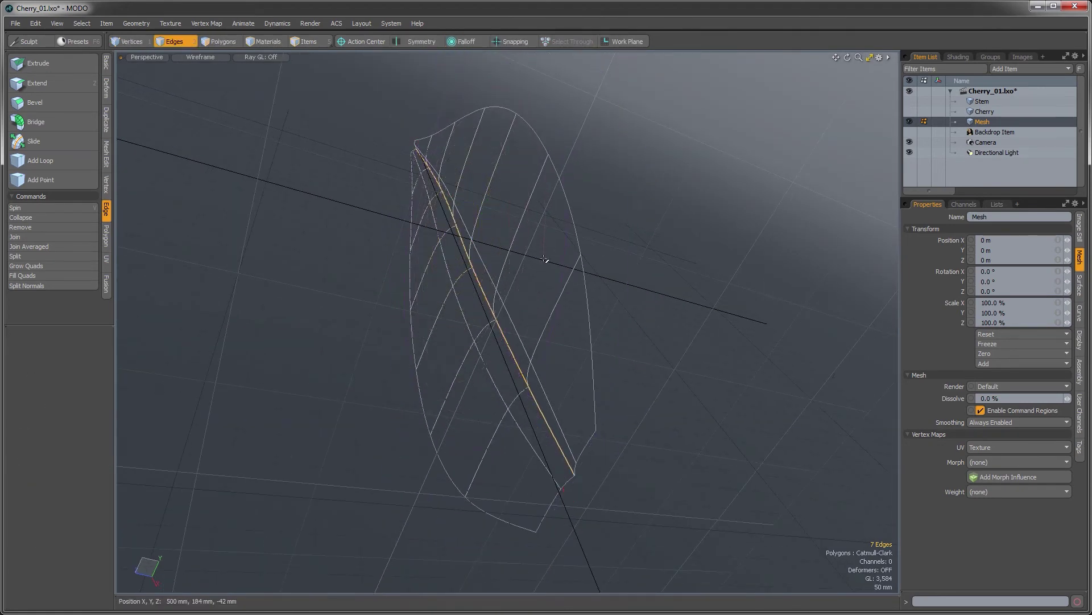
# Select all connected polygons of the arched leaf mesh.
pyautogui.keyDown('alt'); pyautogui.moveTo(473, 335); pyautogui.dragTo(535, 313); pyautogui.keyUp('alt')
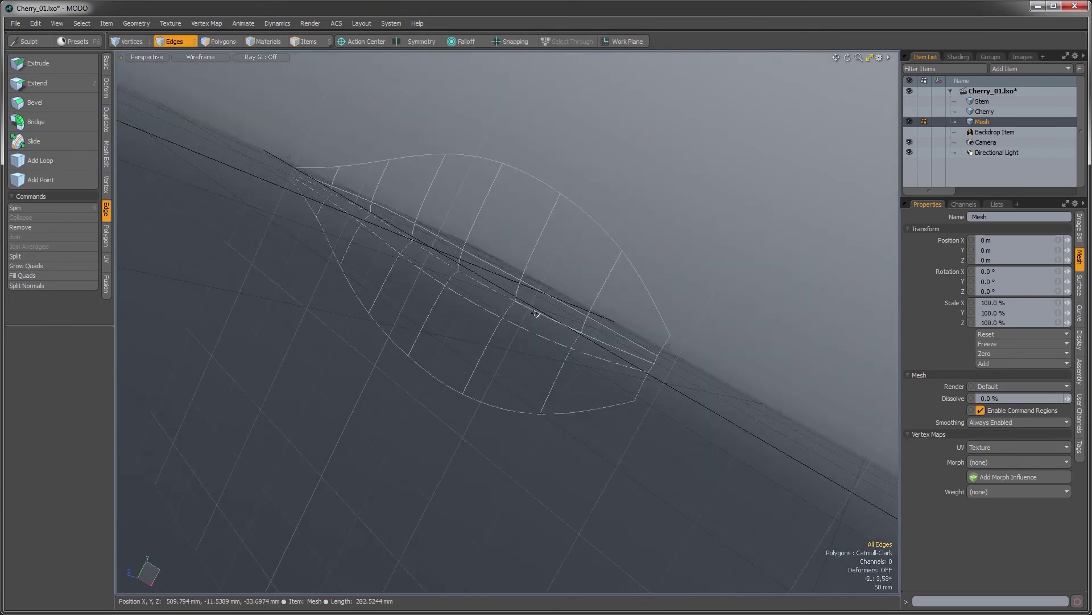
pyautogui.press('3')
pyautogui.doubleClick(524, 279)
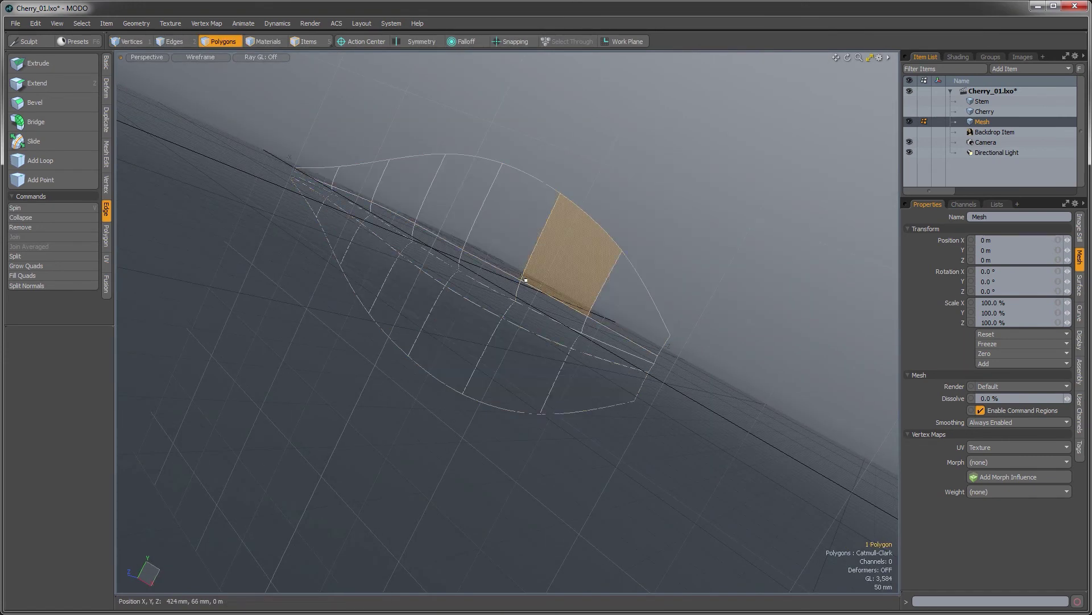
pyautogui.keyDown('alt'); pyautogui.moveTo(524, 279); pyautogui.dragTo(594, 304); pyautogui.keyUp('alt')
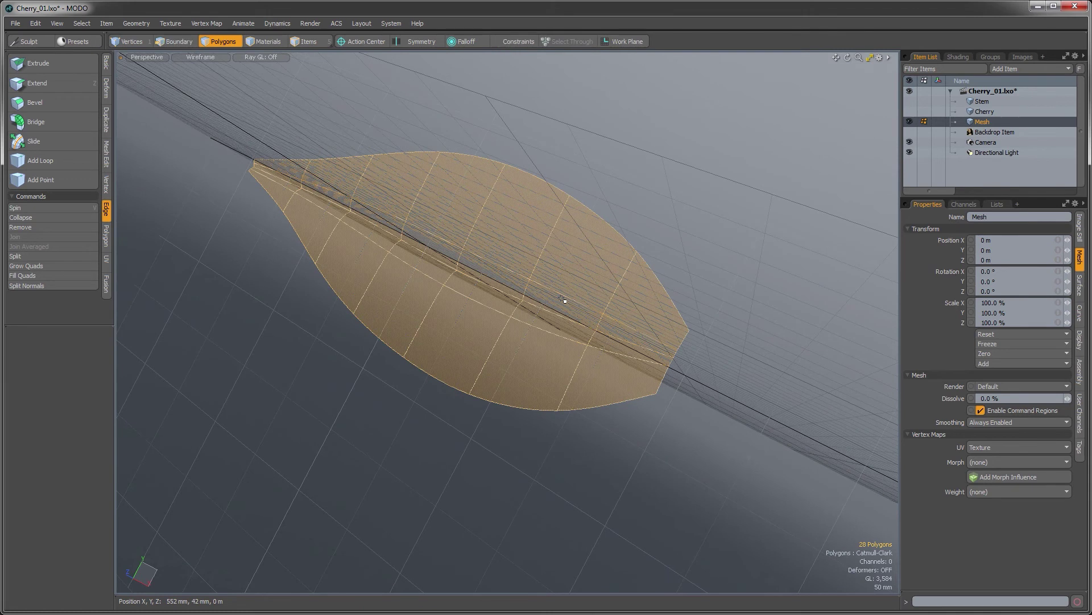
# Switch to the UV editing layout, and frame the leaf's UV map over its texture image.
pyautogui.hotkey('ctrl', 'Tab')
pyautogui.hotkey('ctrl', 'Tab')
pyautogui.hotkey('ctrl', 'shift', 'Tab')
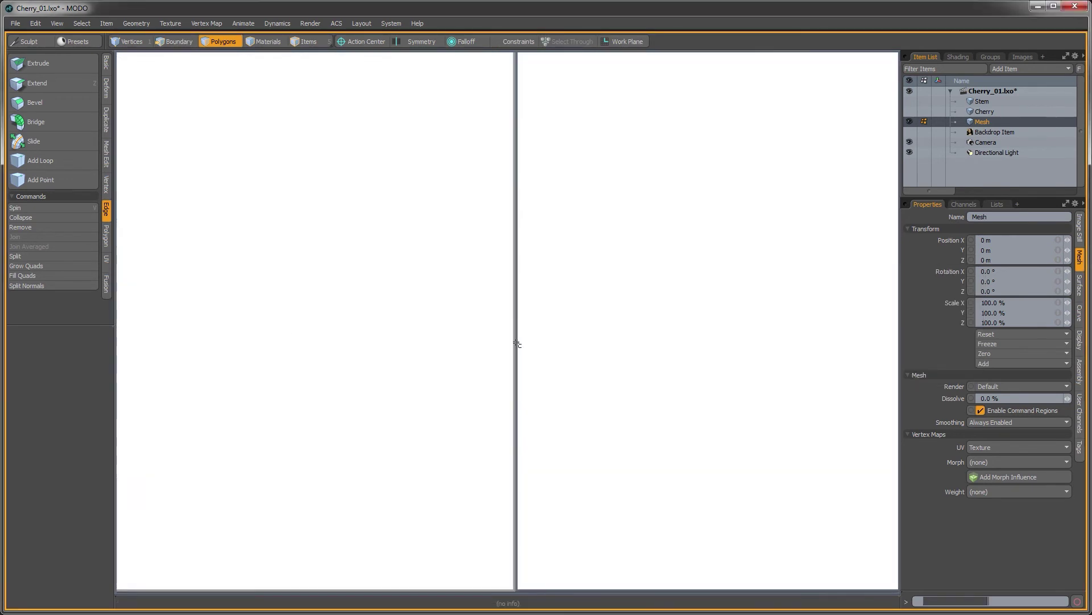
pyautogui.keyDown('alt'); pyautogui.keyDown('shift'); pyautogui.moveTo(601, 312); pyautogui.dragTo(604, 296); pyautogui.keyUp('shift'); pyautogui.keyUp('alt')
pyautogui.keyDown('alt'); pyautogui.keyDown('shift'); pyautogui.moveTo(337, 351); pyautogui.dragTo(305, 315); pyautogui.keyUp('shift'); pyautogui.keyUp('alt')
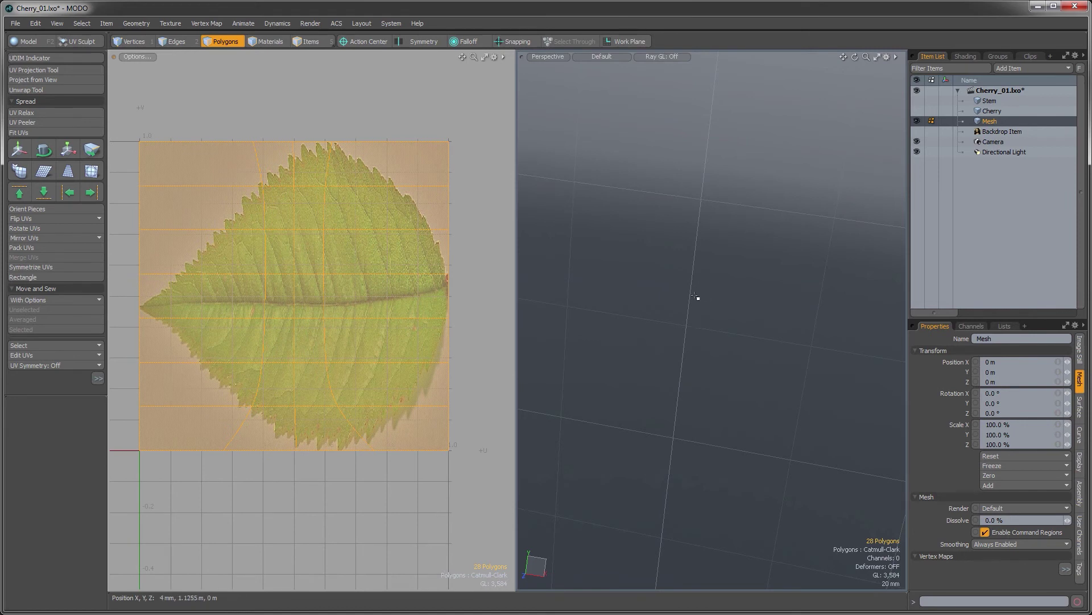
# Project the leaf's UVs from the straight-on perspective view with Project from View, after framing the leaf.
pyautogui.hotkey('shift', 'a')
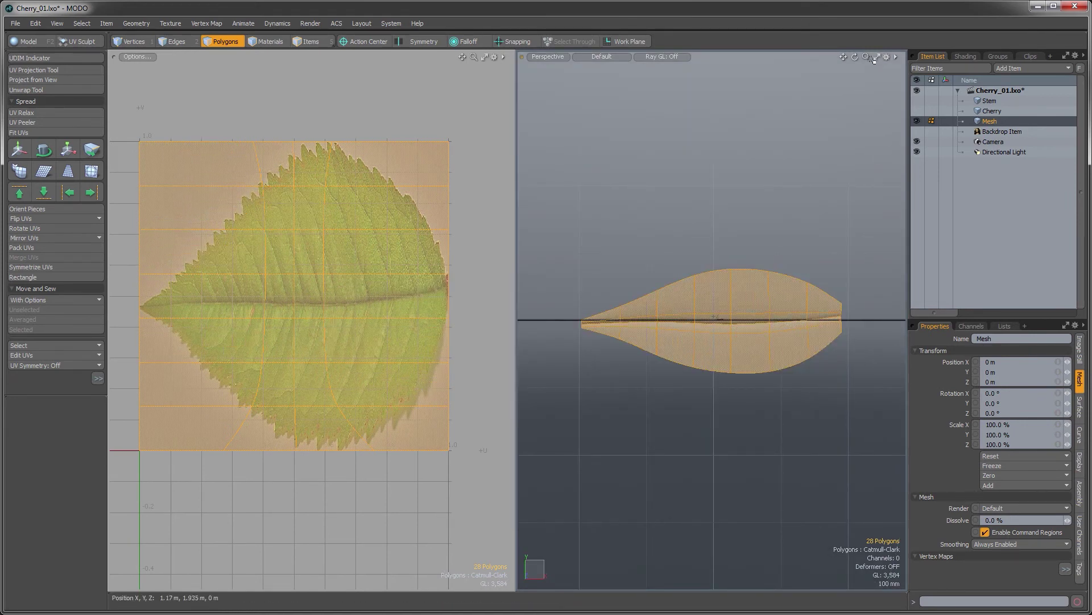
pyautogui.moveTo(866, 57); pyautogui.dragTo(902, 57)
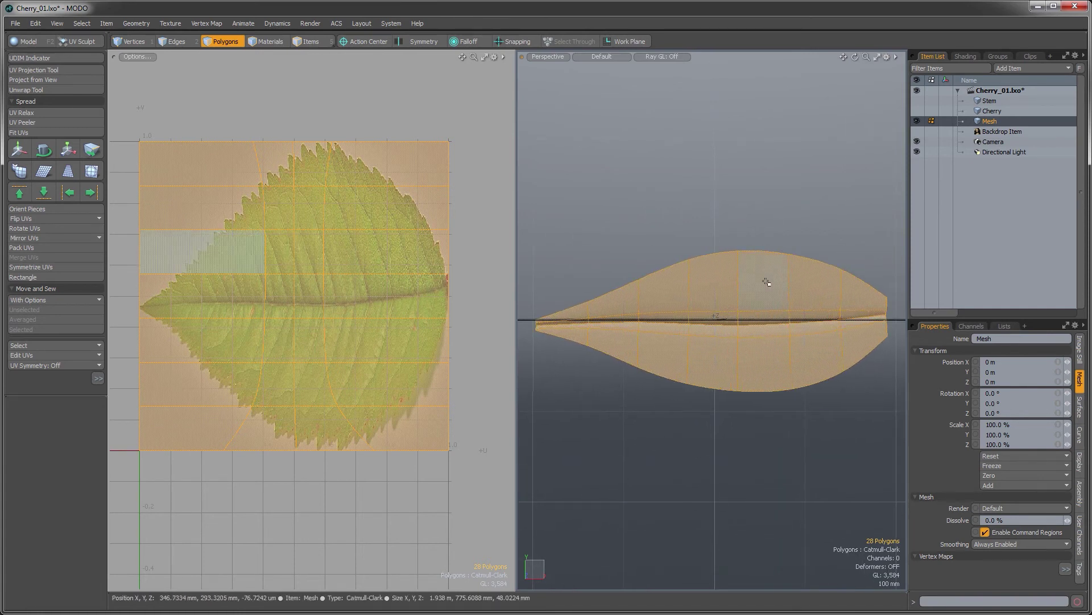
pyautogui.click(21, 80)
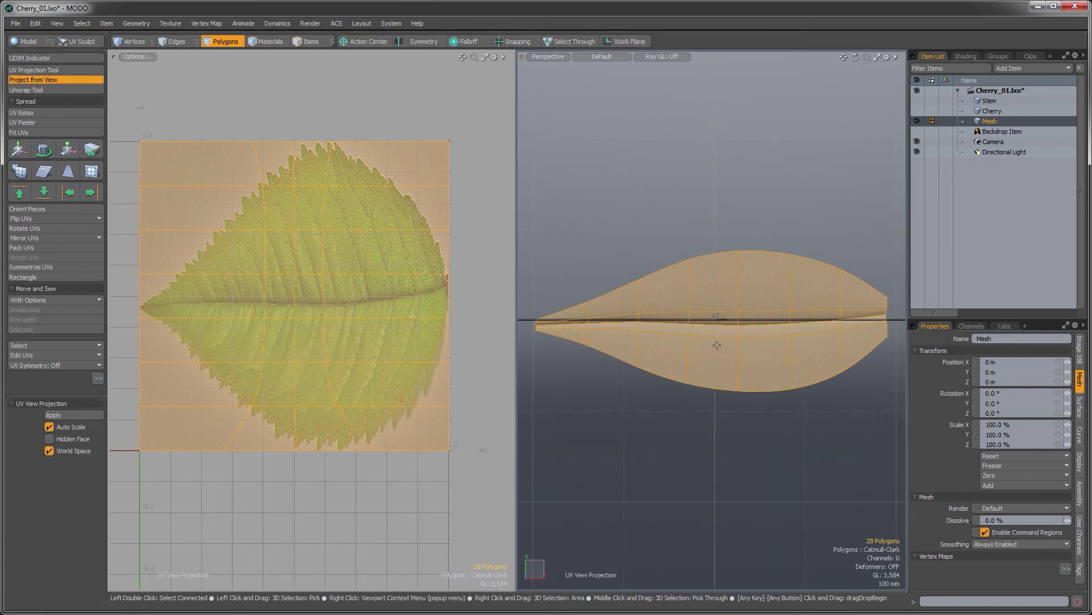
pyautogui.click(775, 331)
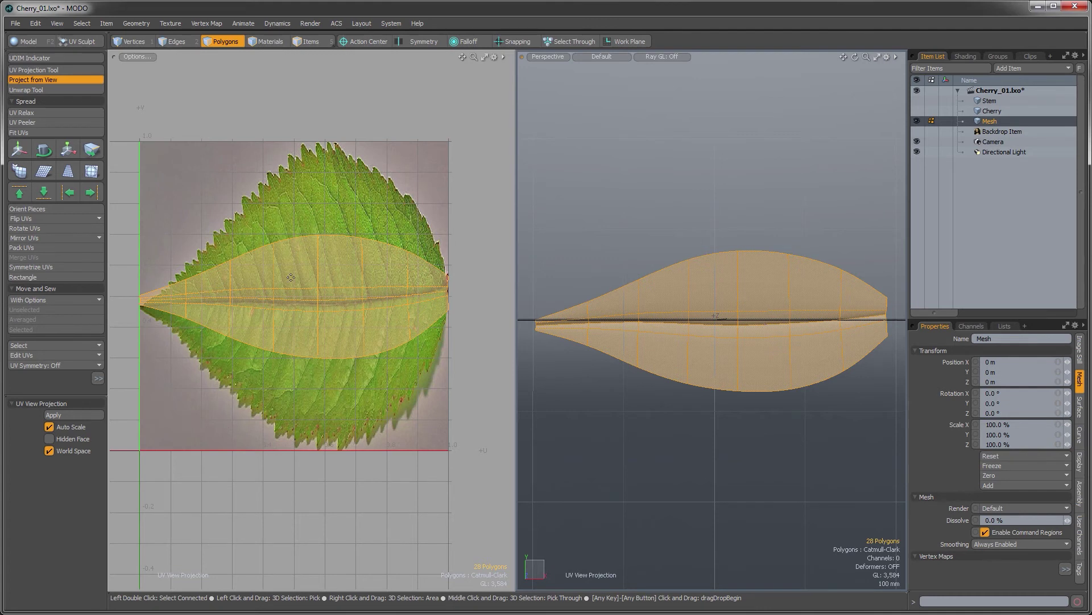
# Scale the projected leaf UVs to 101% in U and 257% in V so they cover the leaf image.
pyautogui.scroll(2, 291, 277)
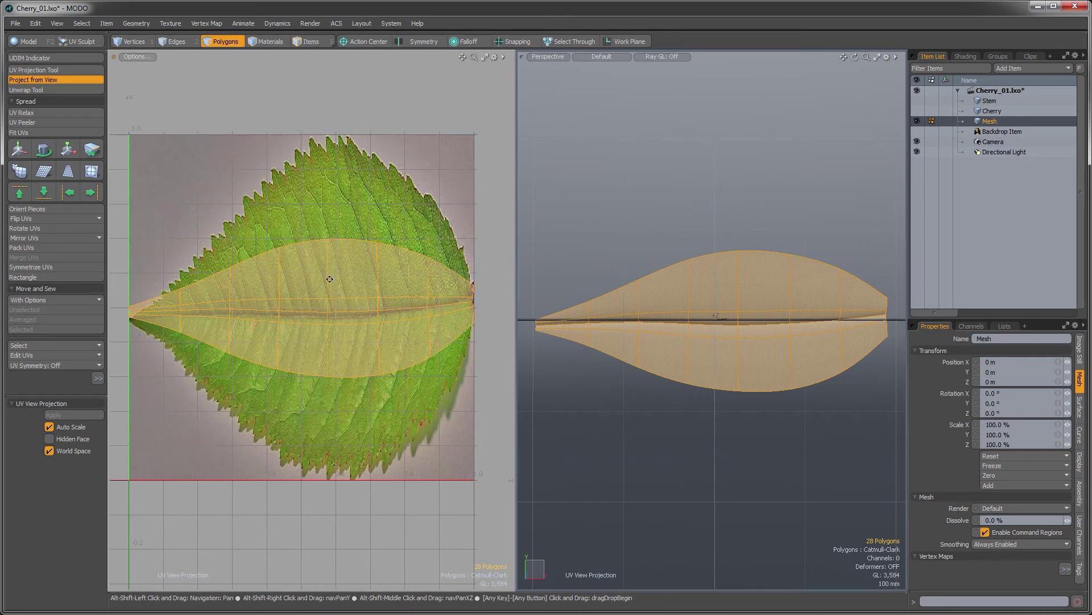
pyautogui.keyDown('alt'); pyautogui.moveTo(329, 276); pyautogui.dragTo(299, 133); pyautogui.keyUp('alt')
pyautogui.press('r')
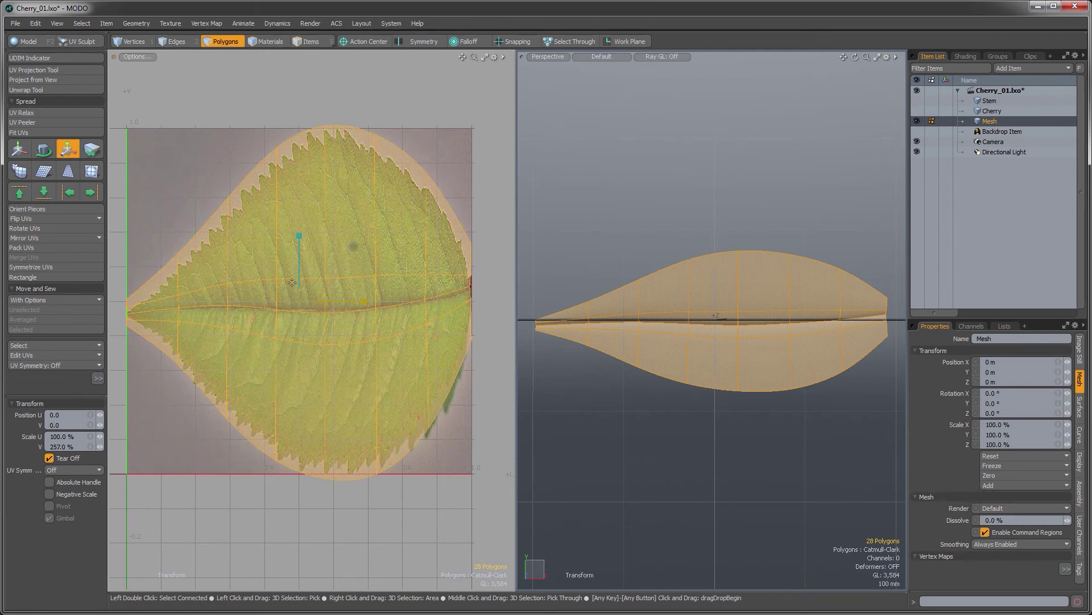
pyautogui.keyDown('alt'); pyautogui.keyDown('shift'); pyautogui.moveTo(324, 289); pyautogui.dragTo(339, 294); pyautogui.keyUp('shift'); pyautogui.keyUp('alt')
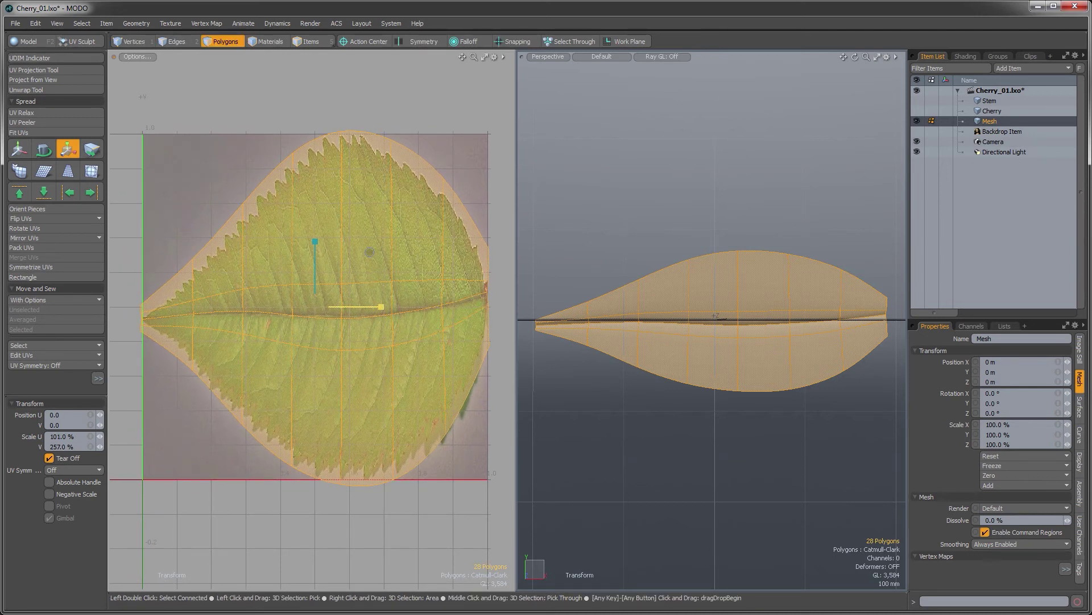
pyautogui.keyDown('alt'); pyautogui.moveTo(368, 370); pyautogui.dragTo(356, 375); pyautogui.keyUp('alt')
pyautogui.press('space')
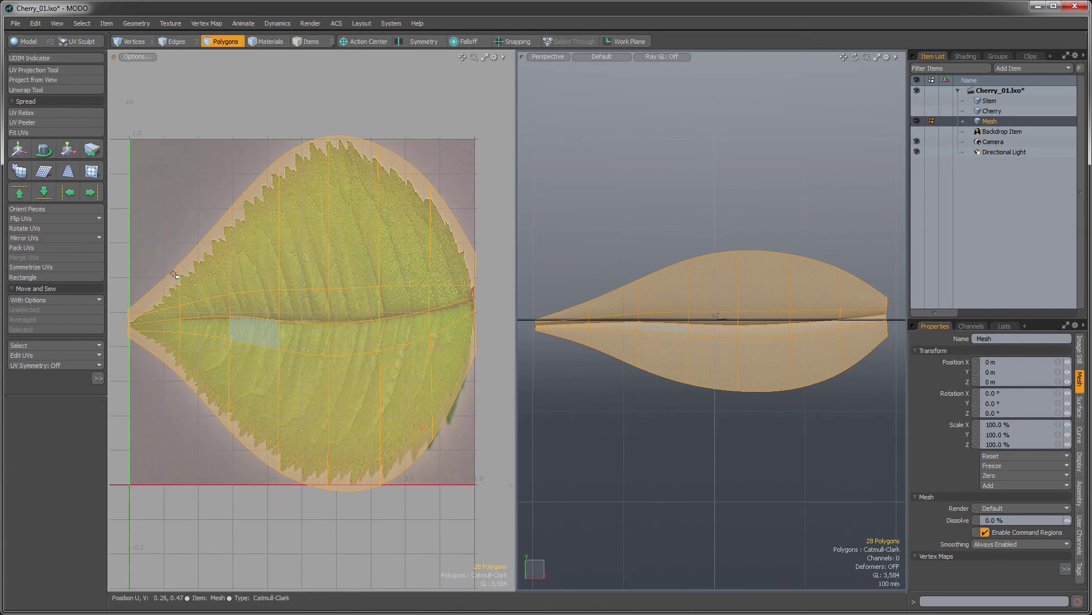
# Use Soft Drag to nudge the UVs in the leaf's middle and towards its wide end onto the pictured midrib.
pyautogui.click(25, 41)
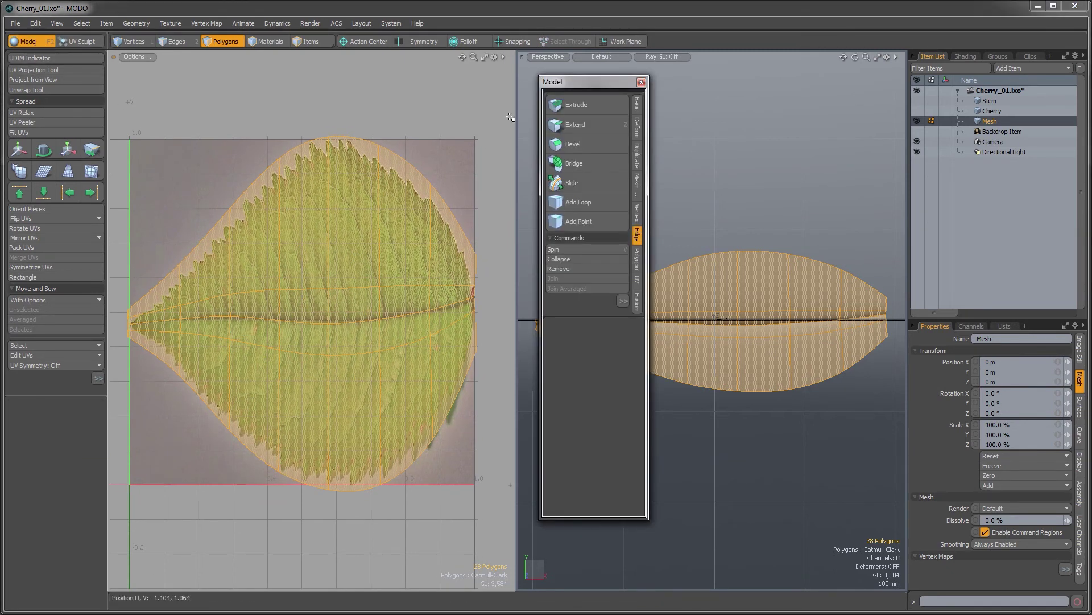
pyautogui.click(638, 126)
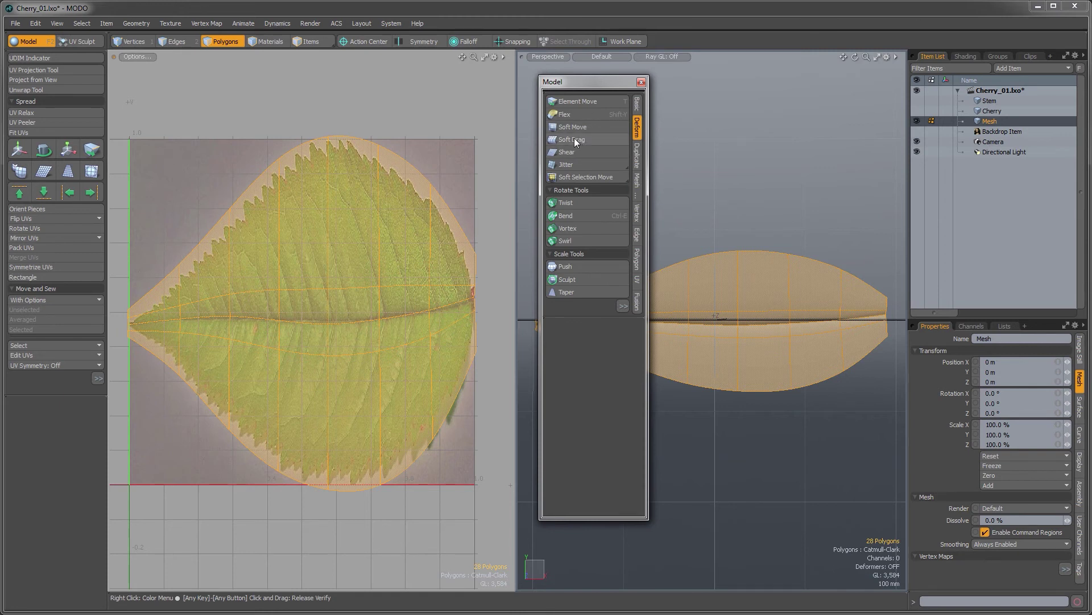
pyautogui.click(572, 139)
pyautogui.click(251, 315)
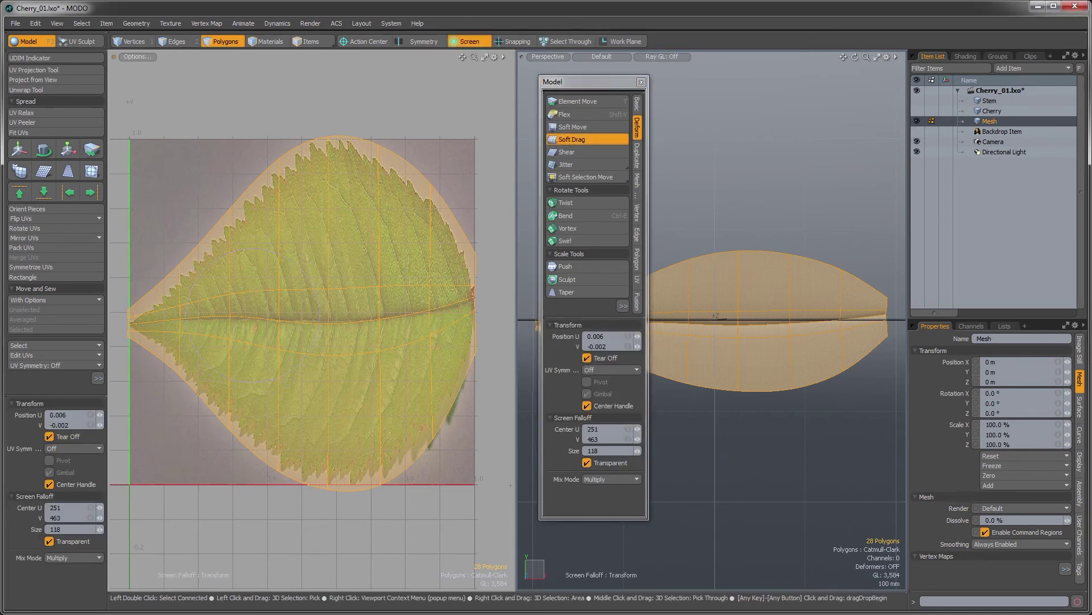
pyautogui.moveTo(323, 326); pyautogui.dragTo(324, 320)
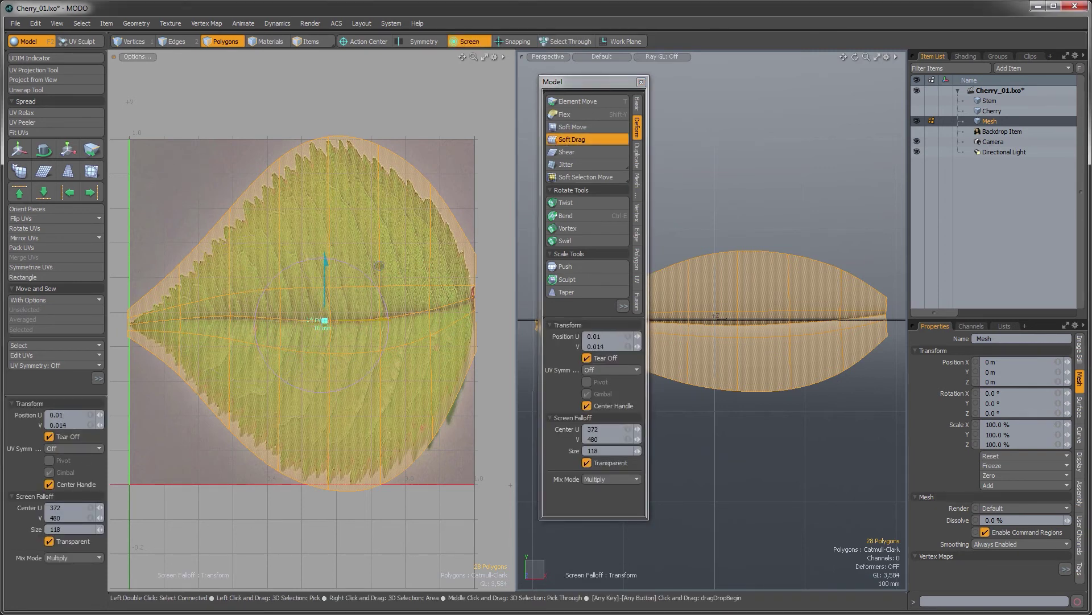
pyautogui.moveTo(422, 306); pyautogui.dragTo(423, 310)
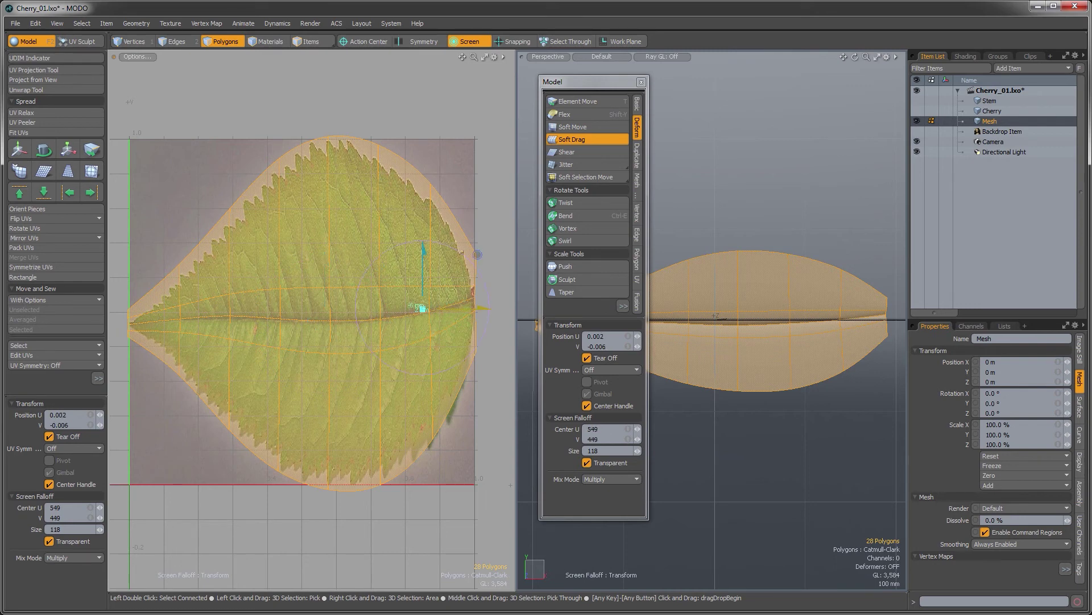
# Soft-drag the UVs at both leaf ends and the centre to match the midrib, then leave the tool and close the modelling palette.
pyautogui.click(475, 295)
pyautogui.moveTo(286, 320); pyautogui.dragTo(182, 318)
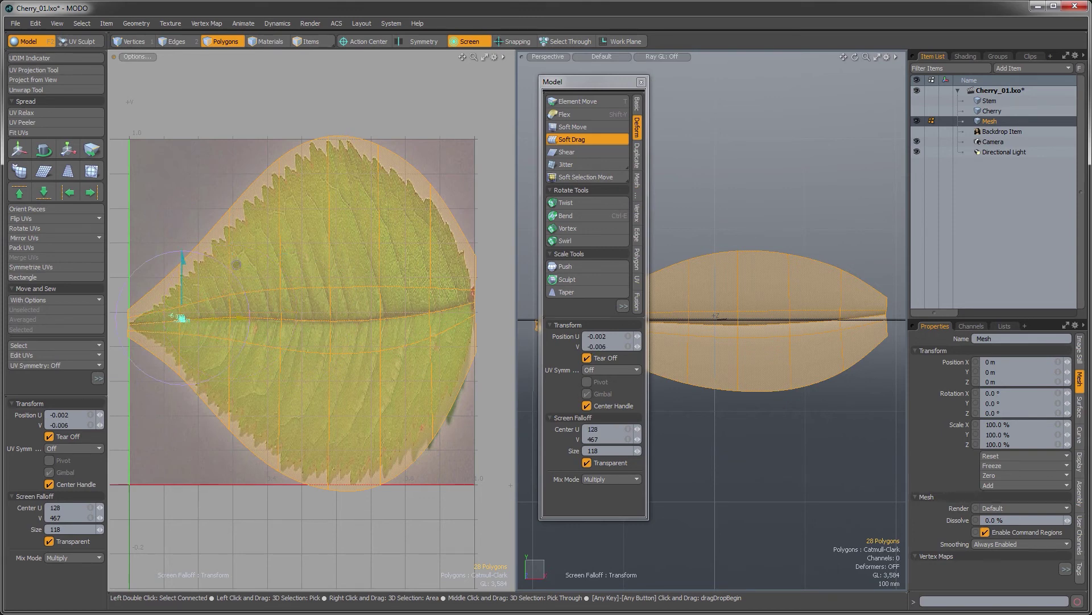
pyautogui.click(332, 323)
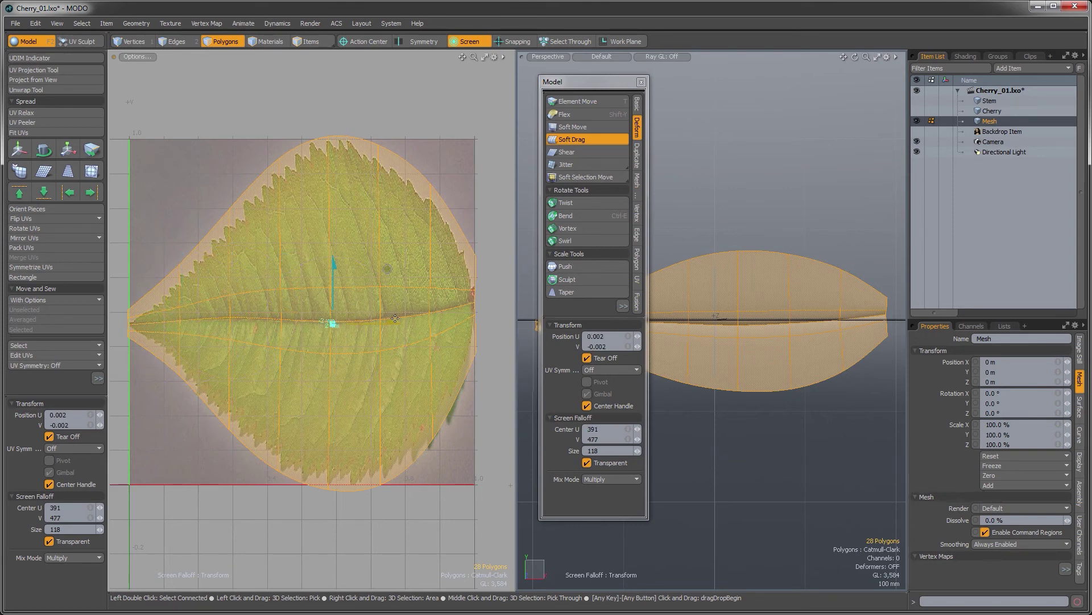
pyautogui.keyDown('alt'); pyautogui.keyDown('shift'); pyautogui.moveTo(429, 297); pyautogui.dragTo(424, 297); pyautogui.keyUp('shift'); pyautogui.keyUp('alt')
pyautogui.press('Escape')
pyautogui.press('Escape')
pyautogui.press('Escape')
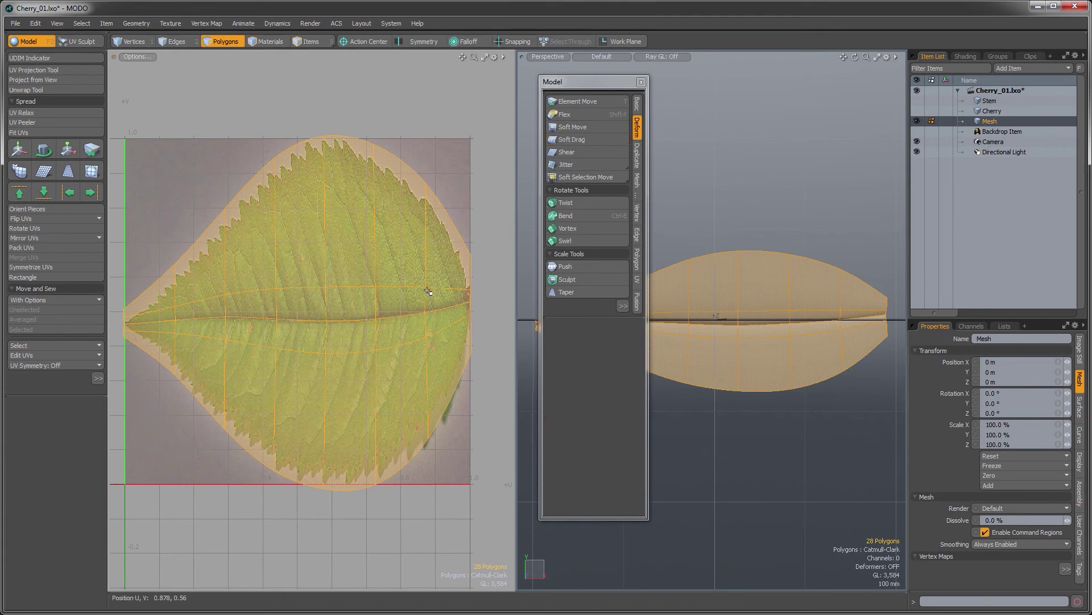
pyautogui.click(641, 82)
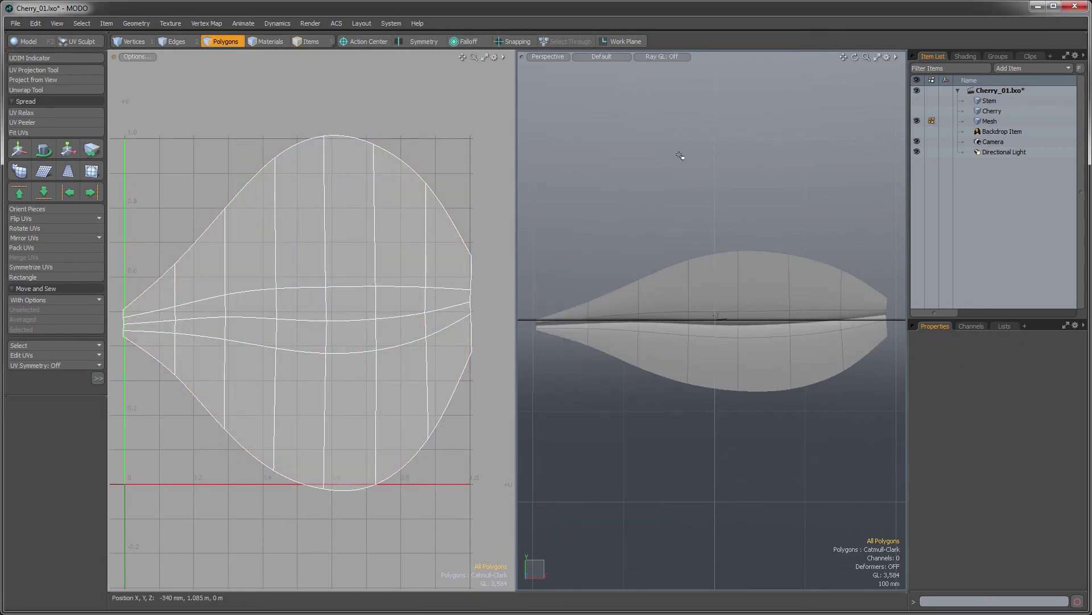
# Rename the leaf's mesh item as Leaf.
pyautogui.doubleClick(990, 121)
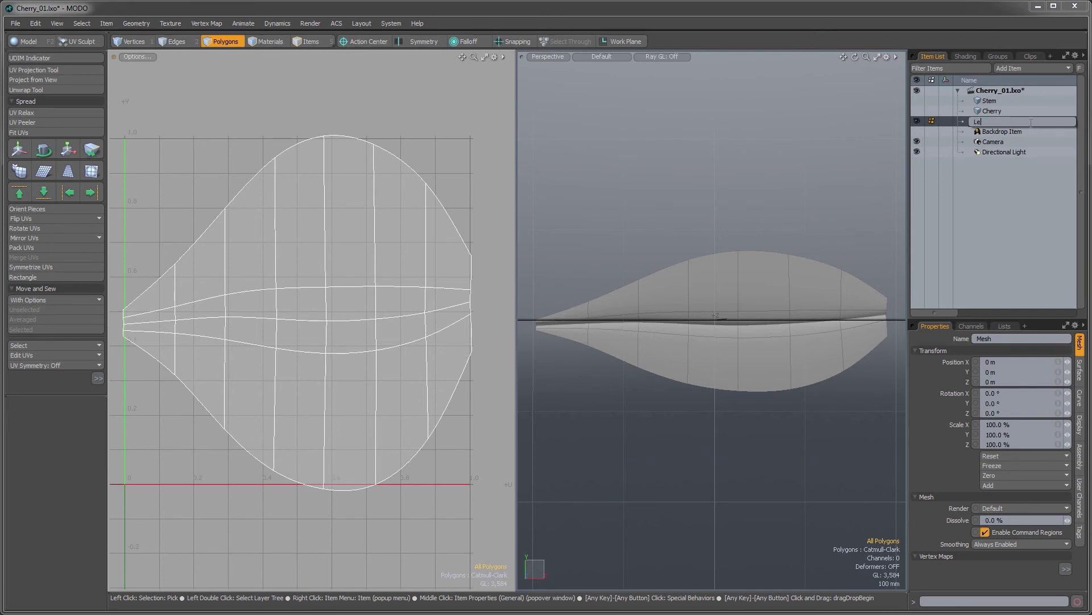
pyautogui.press('Return')
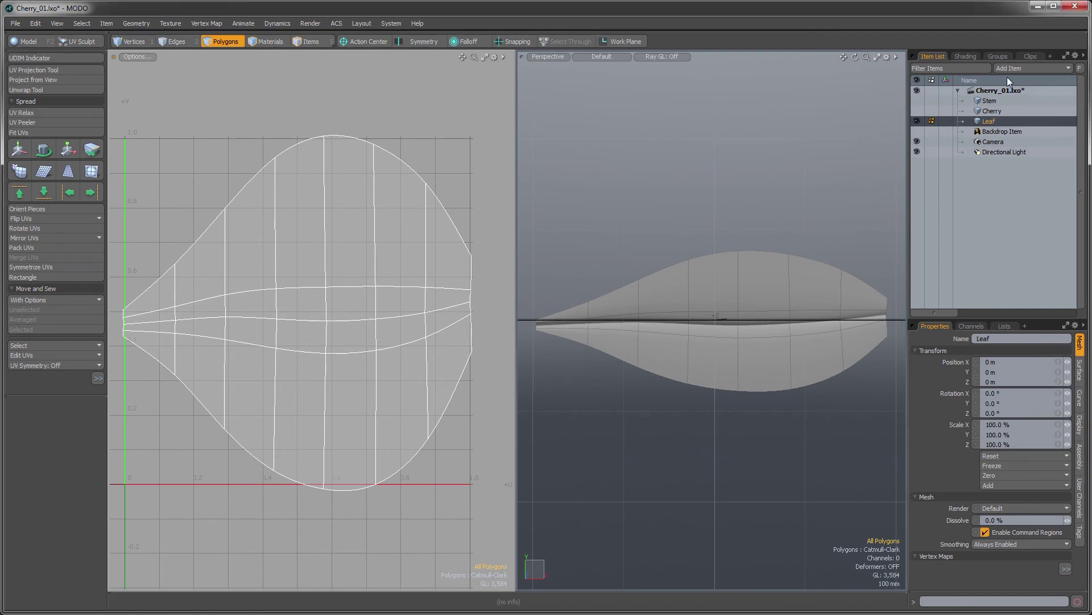
pyautogui.click(966, 57)
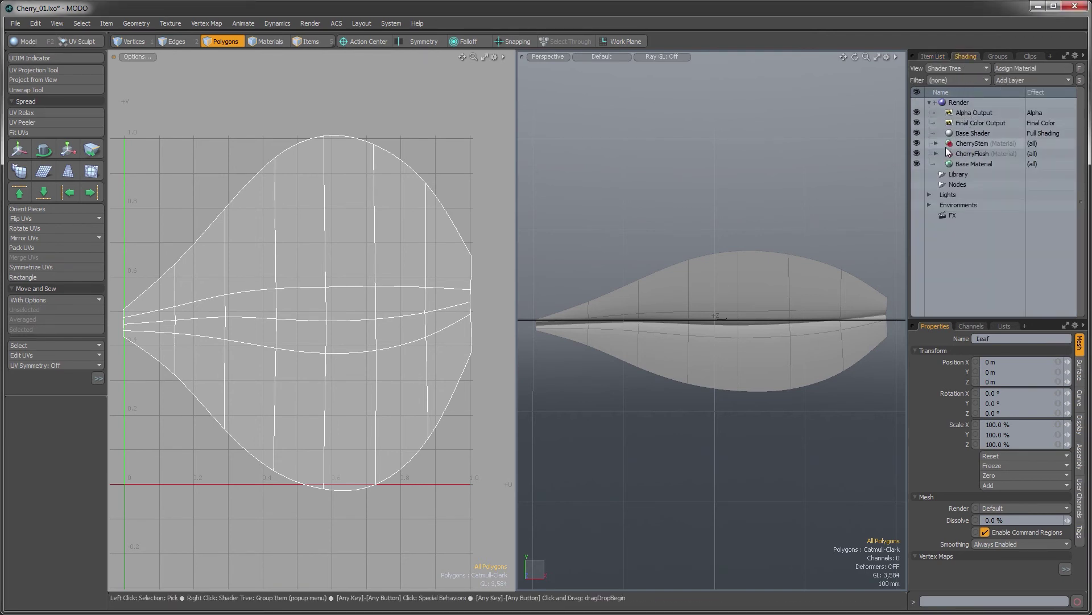
pyautogui.click(933, 56)
# Select all connected leaf polygons and assign them a new material named CherryLeaf.
pyautogui.doubleClick(805, 301)
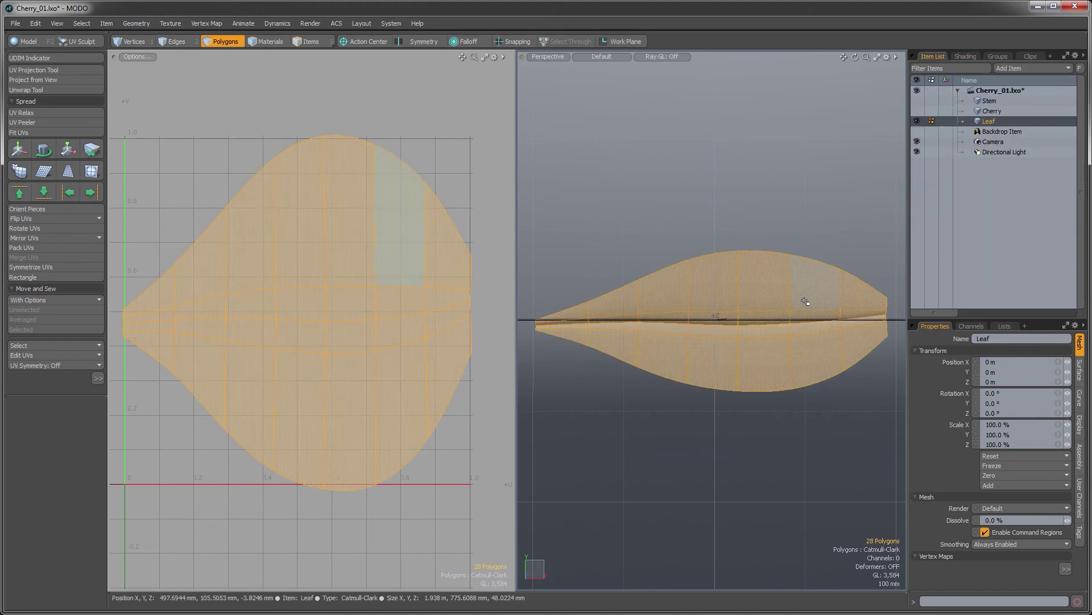
pyautogui.press('m')
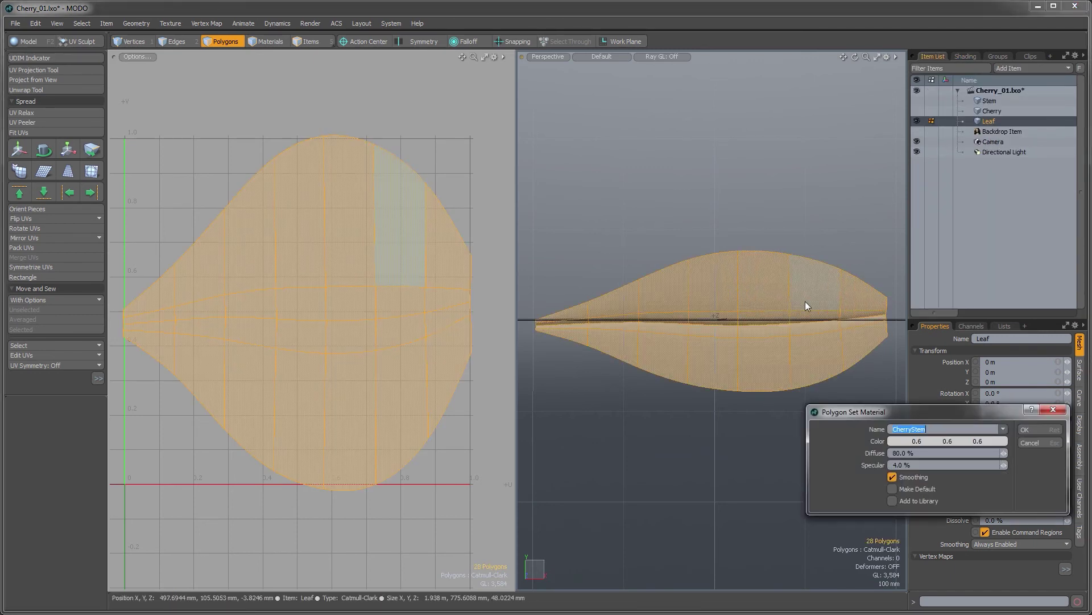
pyautogui.write('CherryLeaf')
pyautogui.press('BackSpace')
pyautogui.write('af')
pyautogui.press('Return')
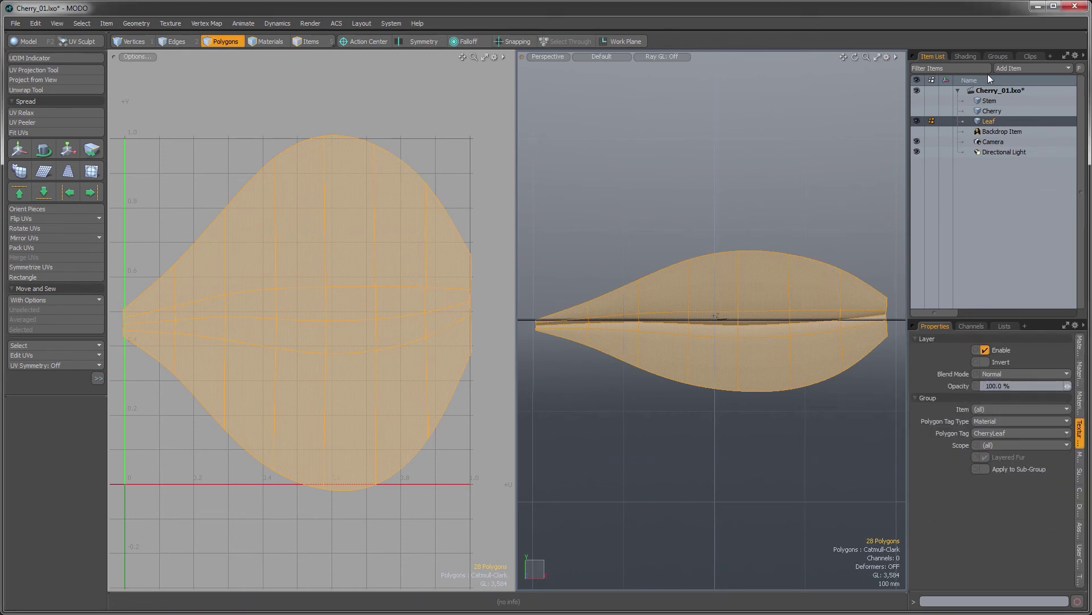
# Add the Young_Cherry_leaf_Diff image map as a layer in the CherryLeaf material group, then clear the polygon selection.
pyautogui.click(966, 56)
pyautogui.click(936, 144)
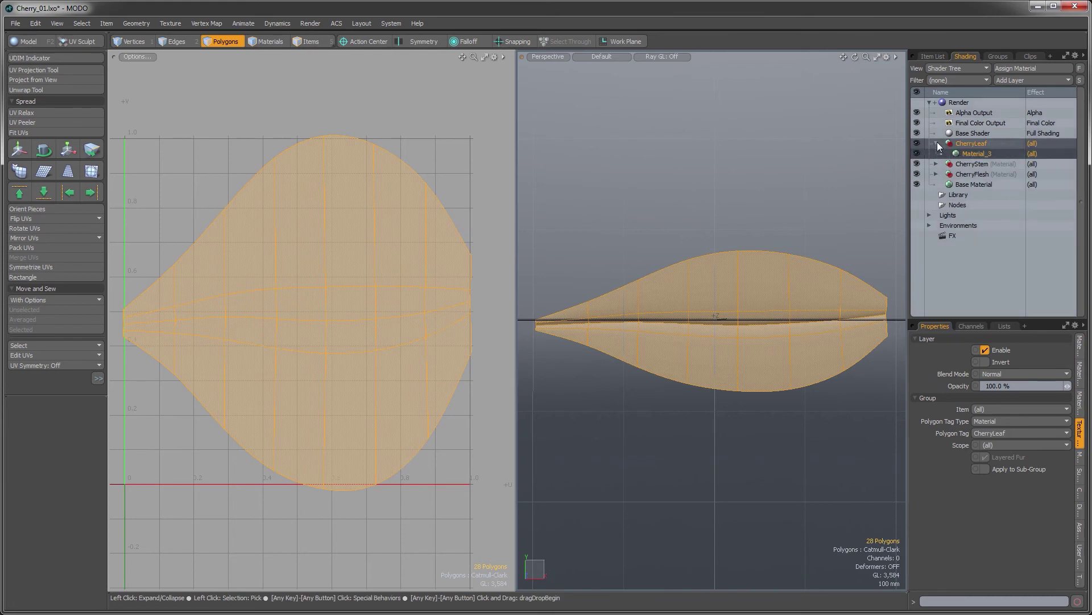
pyautogui.click(968, 153)
pyautogui.click(1013, 81)
pyautogui.moveTo(1006, 132)
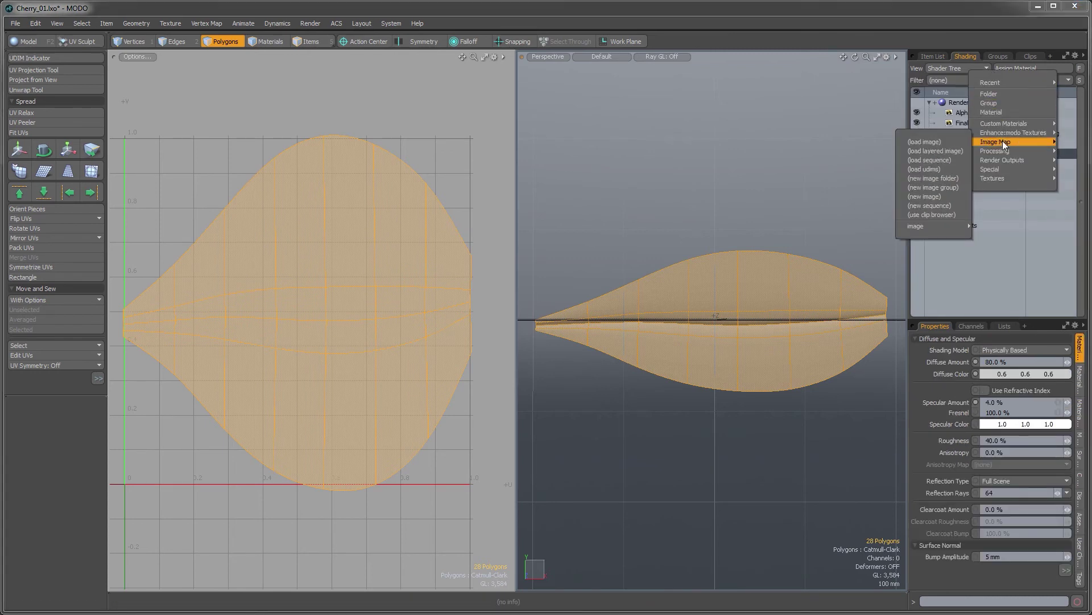
pyautogui.click(930, 210)
pyautogui.click(891, 250)
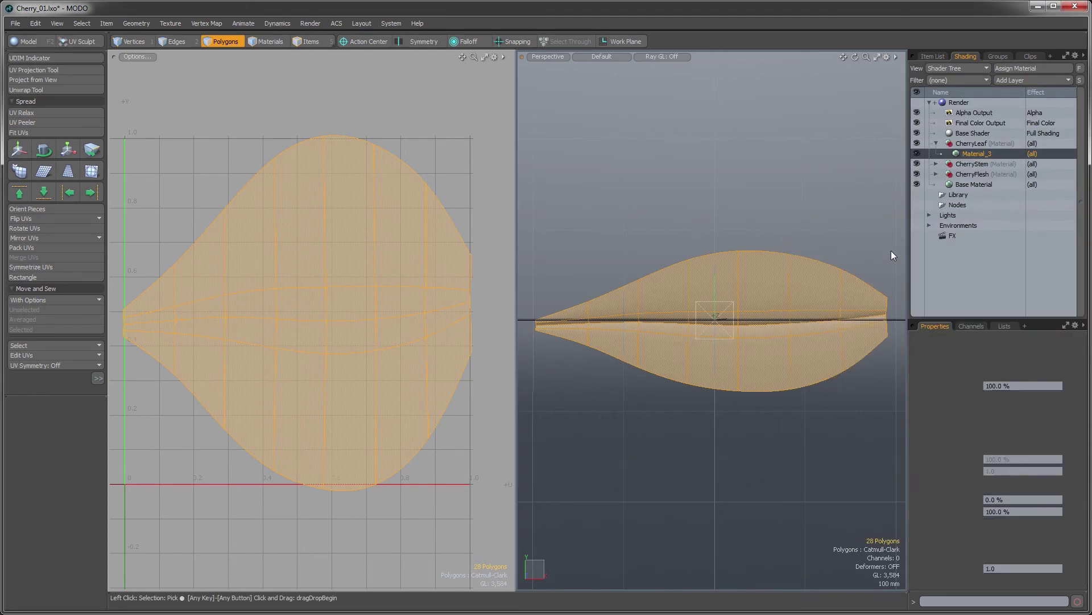
pyautogui.keyDown('alt'); pyautogui.moveTo(713, 298); pyautogui.dragTo(687, 328); pyautogui.keyUp('alt')
pyautogui.click(702, 300)
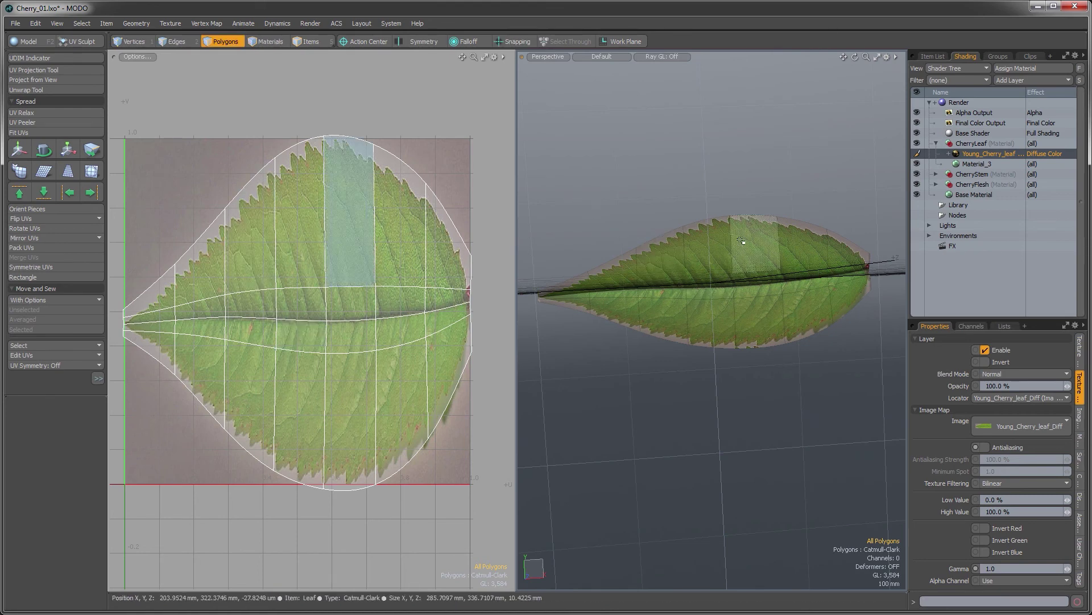
pyautogui.keyDown('alt'); pyautogui.moveTo(745, 244); pyautogui.dragTo(882, 198); pyautogui.keyUp('alt')
# Make the Stem and Cherry items visible together with the leaf.
pyautogui.click(927, 57)
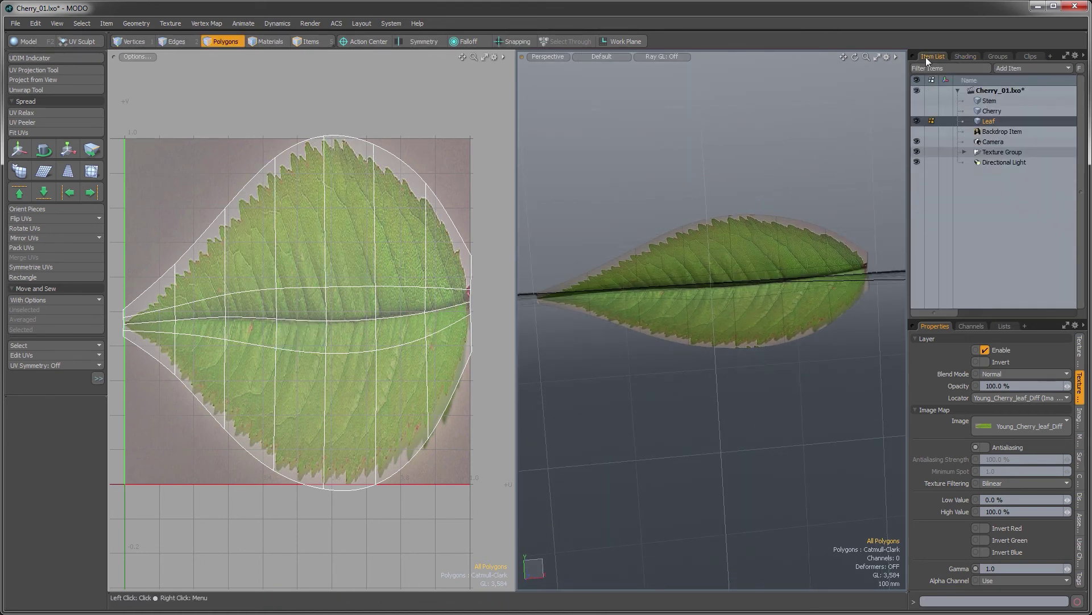
pyautogui.click(931, 120)
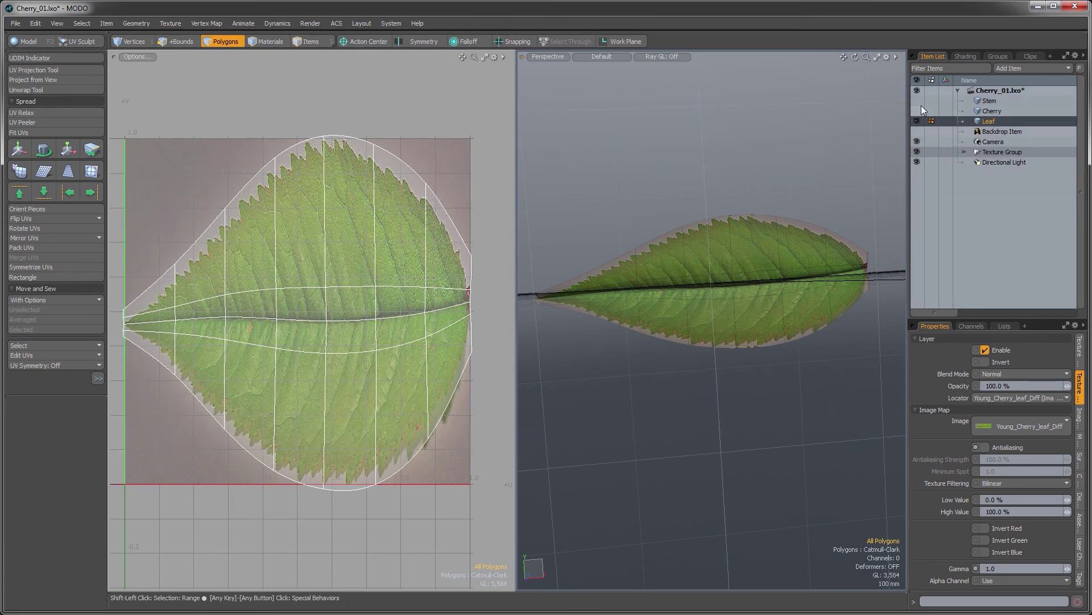
pyautogui.moveTo(916, 104); pyautogui.dragTo(916, 111)
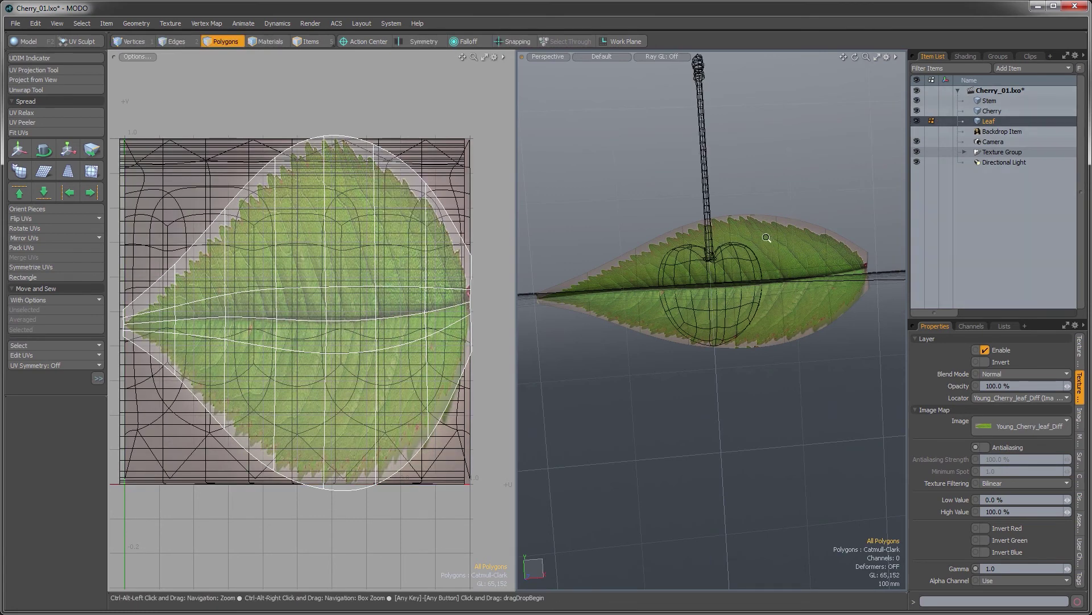
# Switch to the Model layout and set the perspective view's shading style to Default.
pyautogui.hotkey('ctrl', 'Tab')
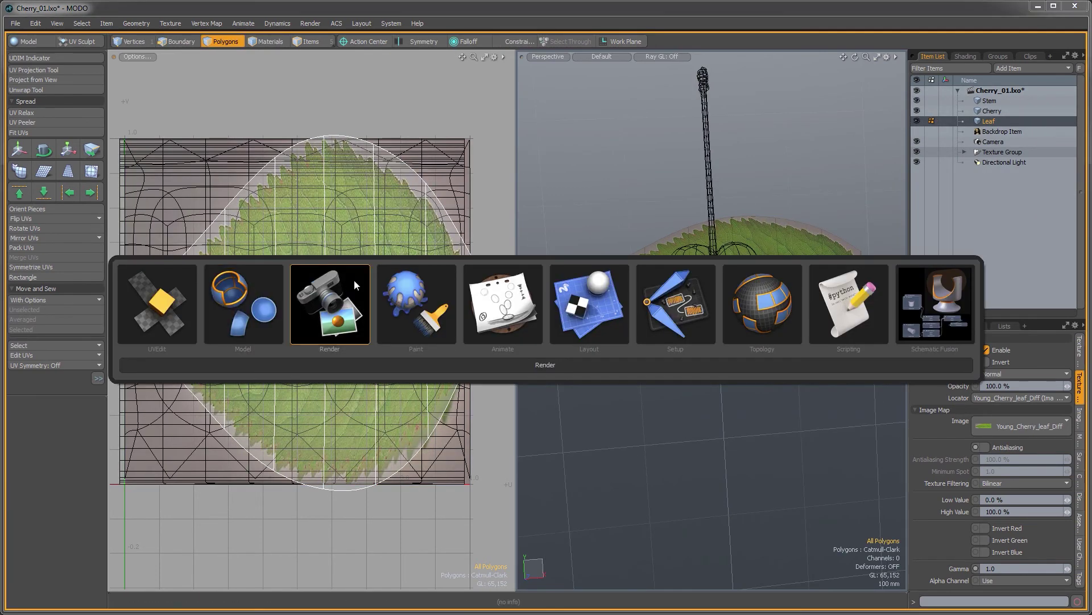
pyautogui.click(261, 310)
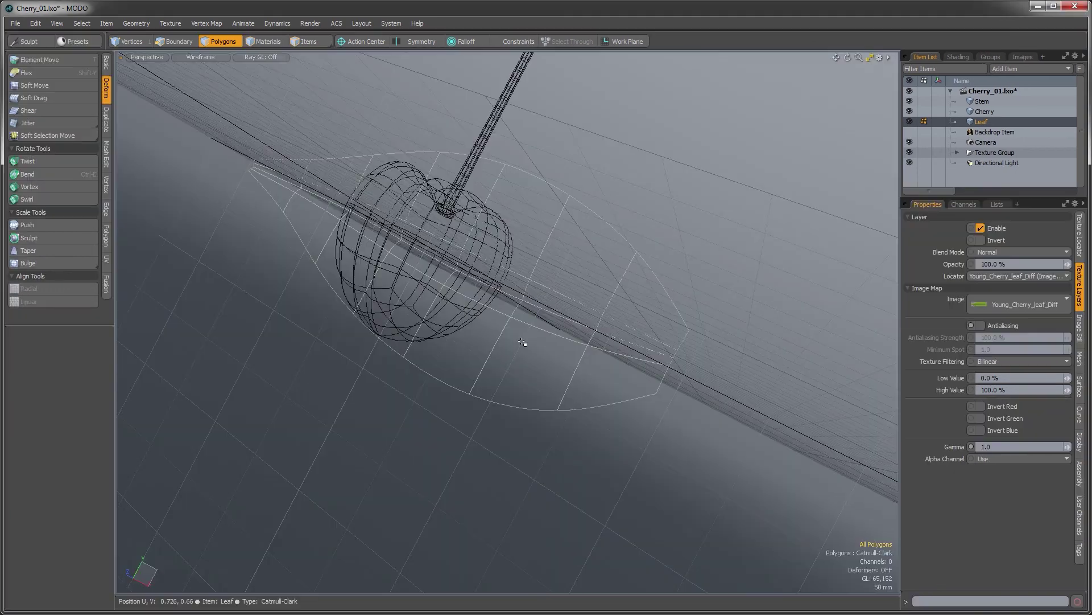
pyautogui.click(221, 60)
pyautogui.click(213, 114)
# Select the Stem, Cherry and Leaf items together, and select all connected polygons of the leaf.
pyautogui.moveTo(524, 307)
pyautogui.keyDown('alt'); pyautogui.mouseDown()
pyautogui.moveTo(547, 316)
pyautogui.moveTo(554, 410)
pyautogui.moveTo(472, 407)
pyautogui.mouseUp(); pyautogui.keyUp('alt')
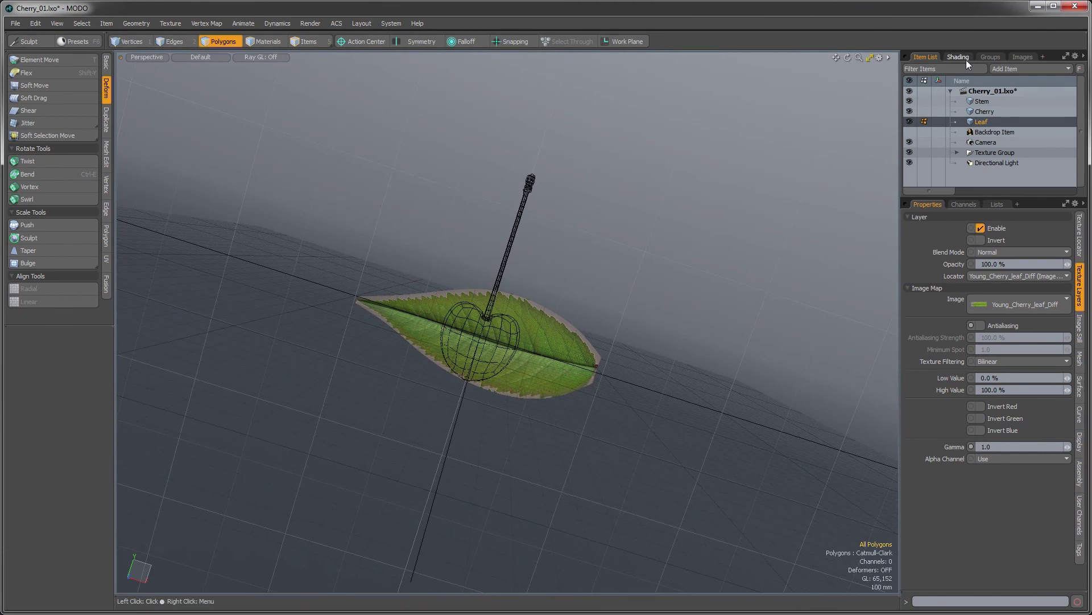
pyautogui.keyDown('shift'); pyautogui.click(975, 104); pyautogui.keyUp('shift')
pyautogui.moveTo(560, 236)
pyautogui.keyDown('alt'); pyautogui.mouseDown()
pyautogui.moveTo(527, 278)
pyautogui.moveTo(613, 282)
pyautogui.mouseUp(); pyautogui.keyUp('alt')
pyautogui.keyDown('alt'); pyautogui.moveTo(613, 283); pyautogui.dragTo(607, 239); pyautogui.keyUp('alt')
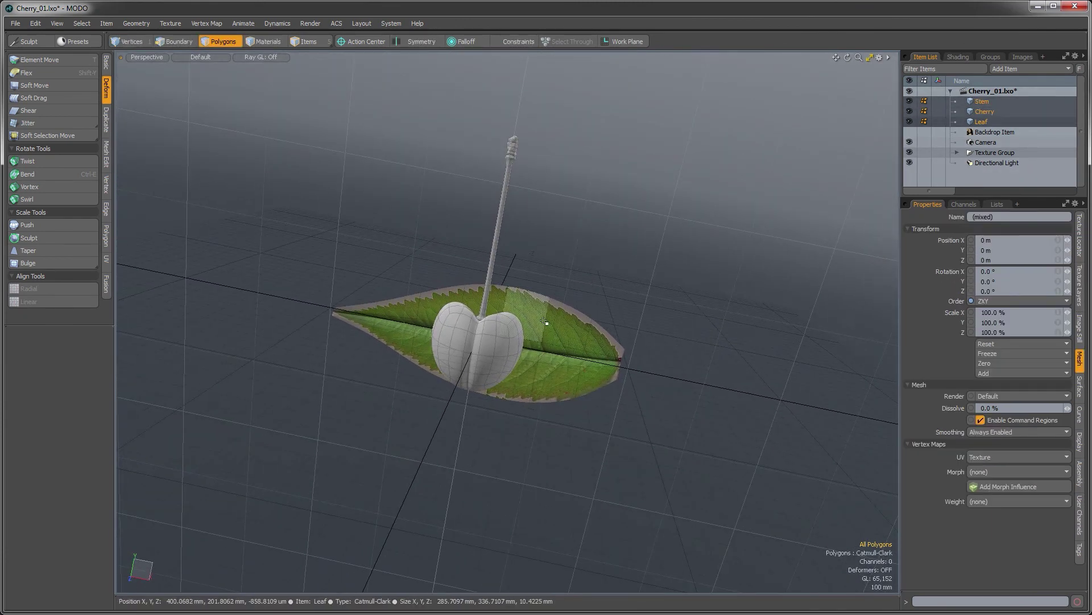
pyautogui.doubleClick(589, 354)
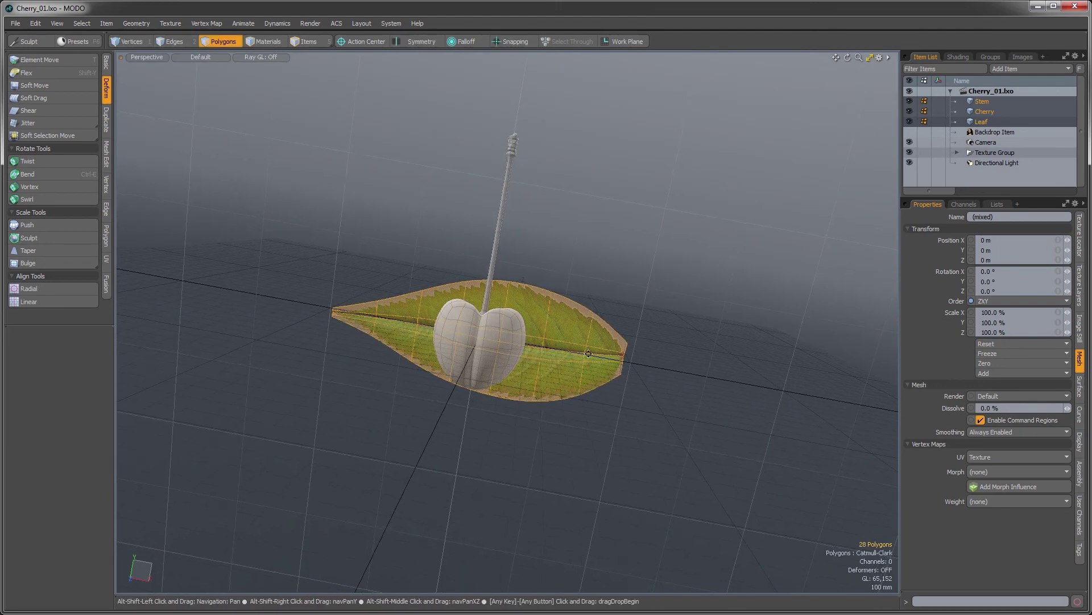
# In the Top view, Bend the leaf about one end of its length so it curves into roughly a quarter-circle arc.
pyautogui.keyDown('alt'); pyautogui.moveTo(589, 353); pyautogui.dragTo(521, 375); pyautogui.keyUp('alt')
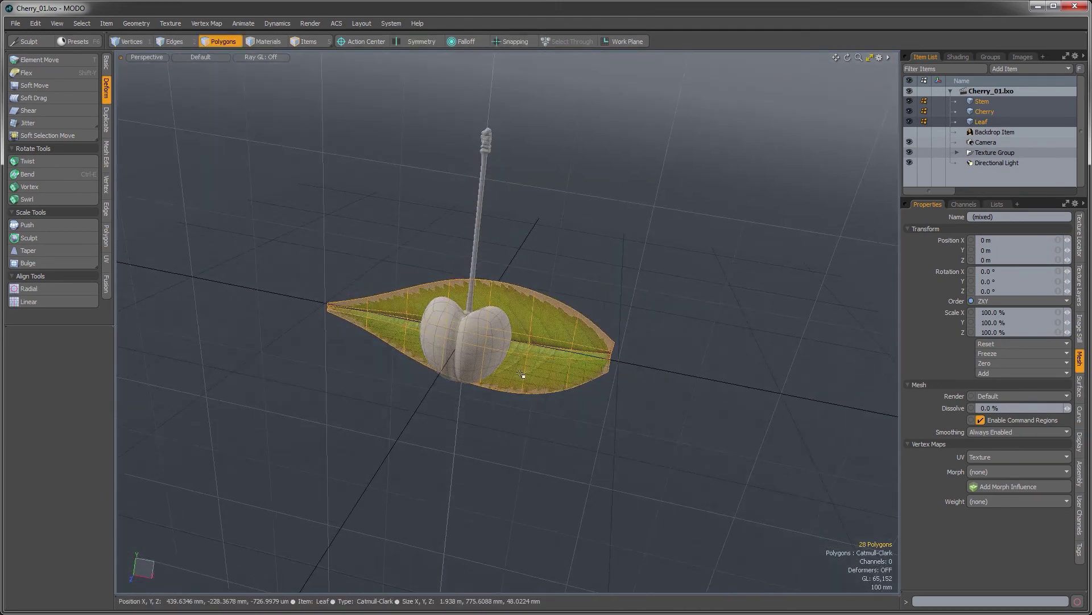
pyautogui.hotkey('ctrl', 'space')
pyautogui.click(519, 326)
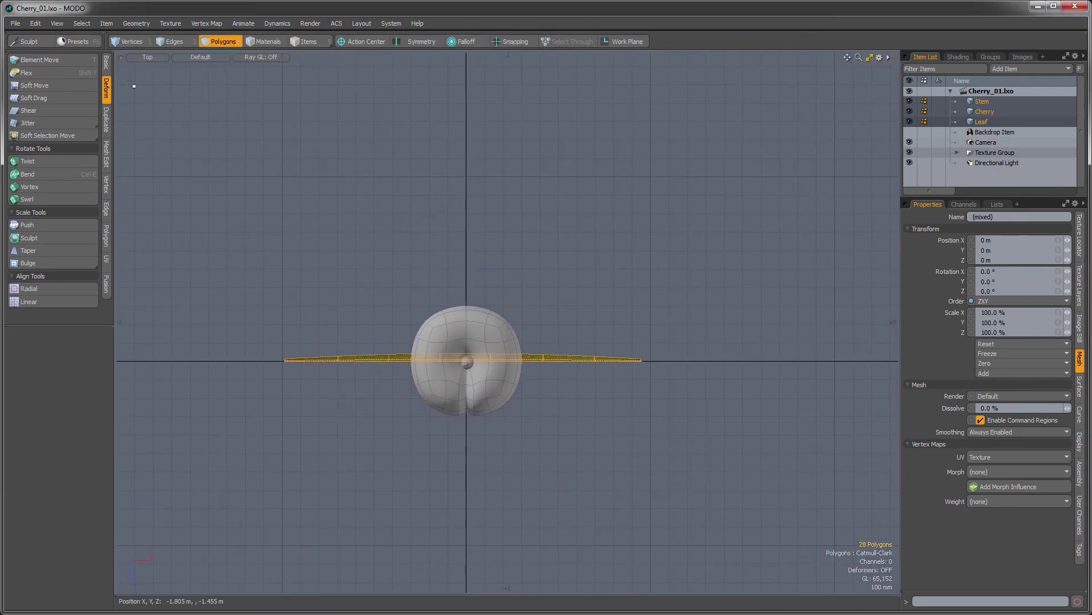
pyautogui.click(27, 173)
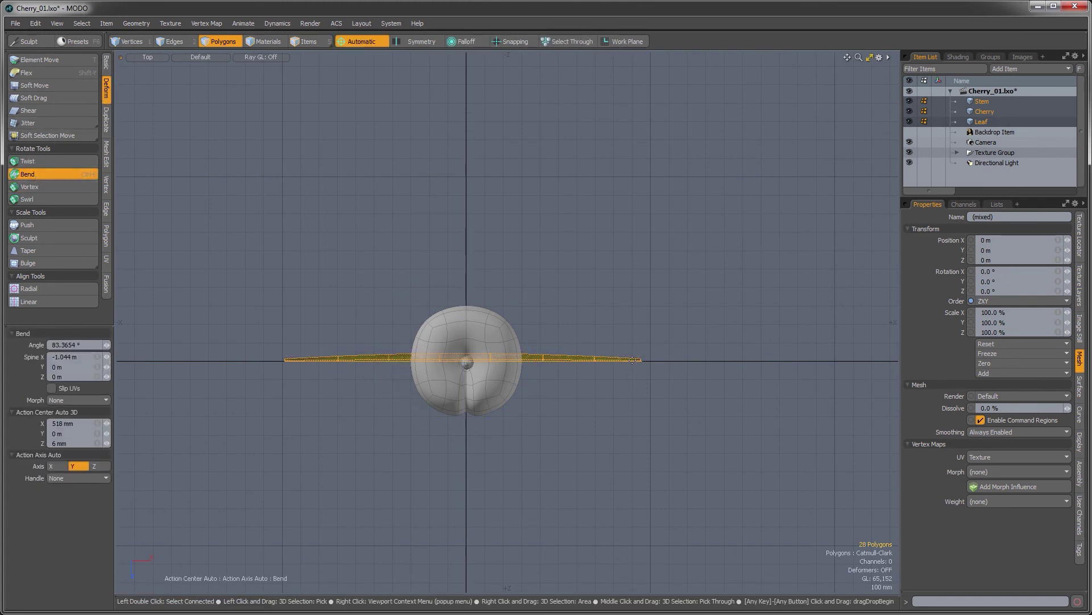
pyautogui.click(643, 359)
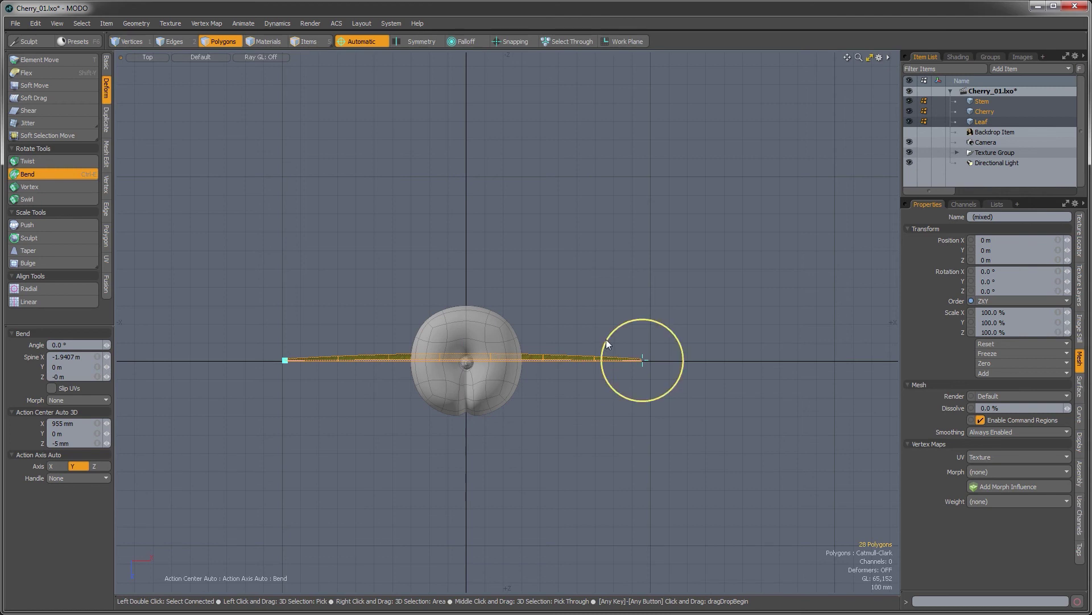
pyautogui.moveTo(606, 340); pyautogui.dragTo(633, 391)
pyautogui.press('space')
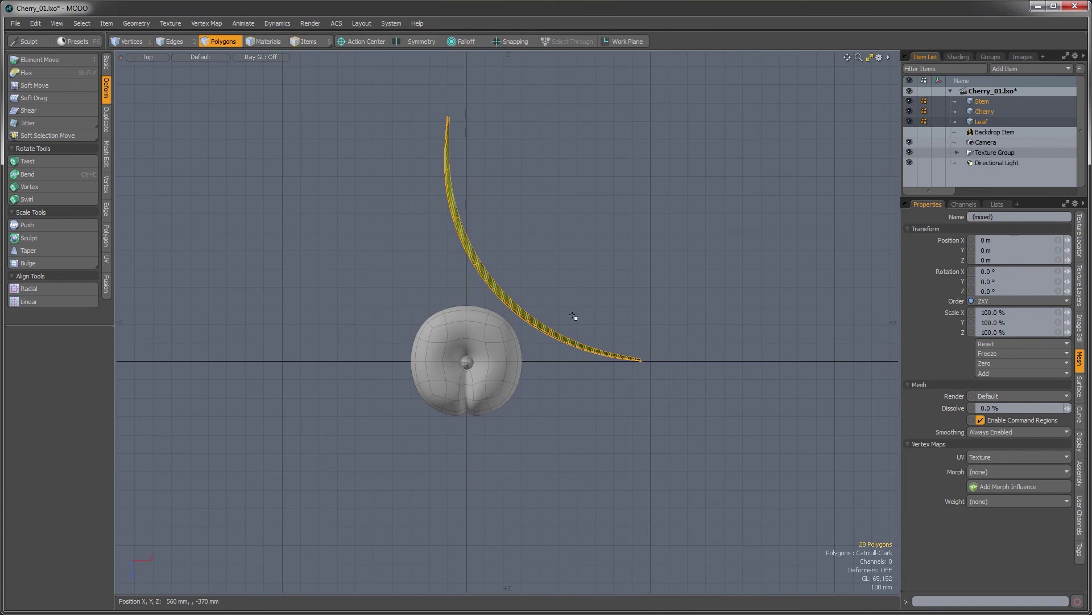
# In the Perspective view, rotate the bent leaf about 91° in X, 12° in Y and -178° in Z so it arches downward beside the cherry.
pyautogui.hotkey('ctrl', 'space')
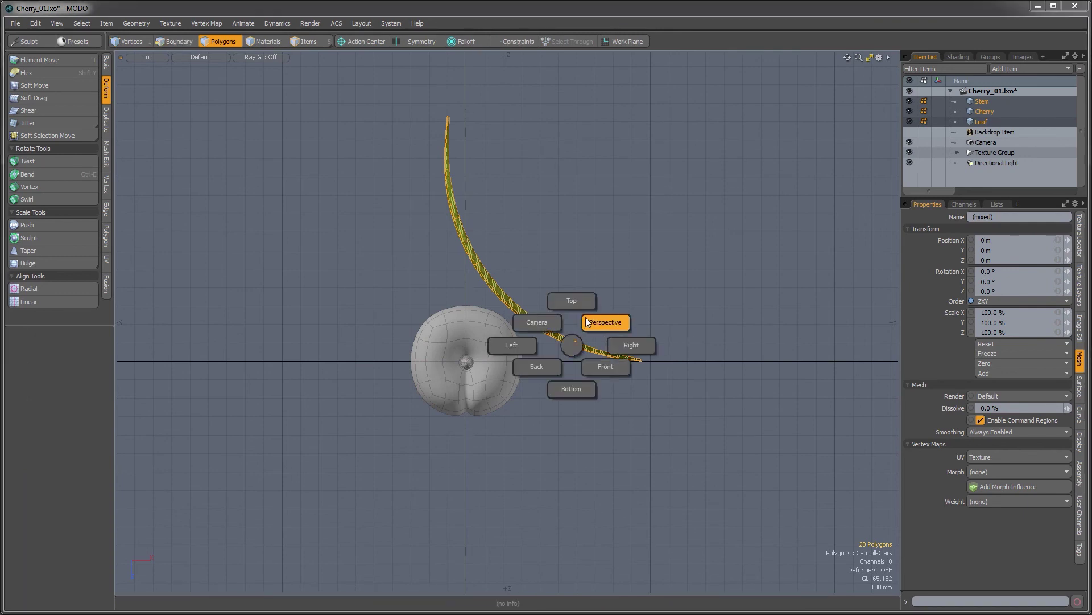
pyautogui.click(590, 323)
pyautogui.keyDown('alt'); pyautogui.moveTo(576, 405); pyautogui.dragTo(577, 364); pyautogui.keyUp('alt')
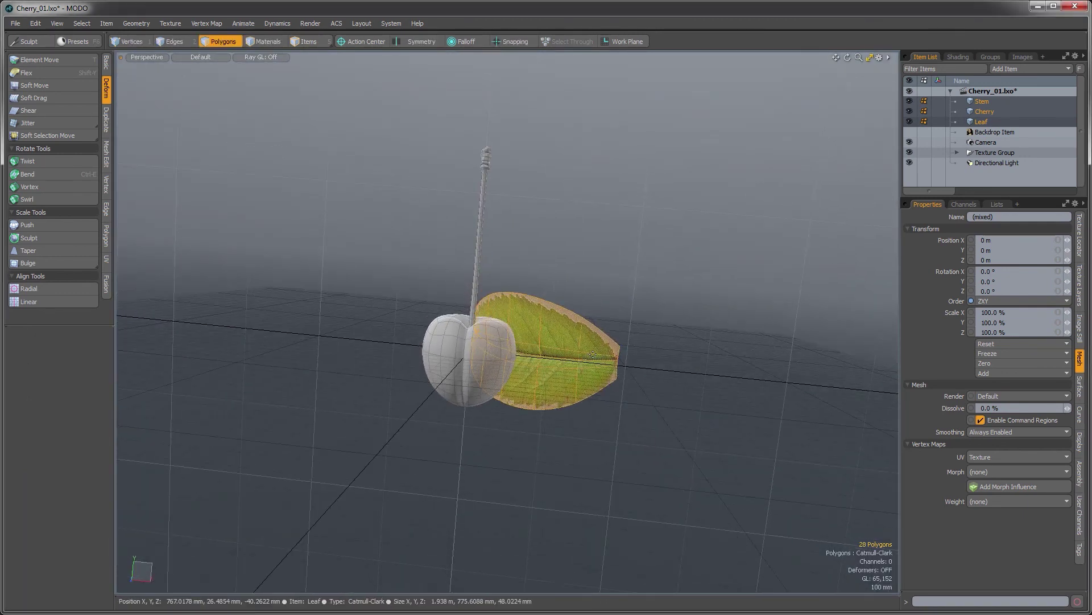
pyautogui.press('y')
pyautogui.moveTo(576, 318); pyautogui.dragTo(593, 354)
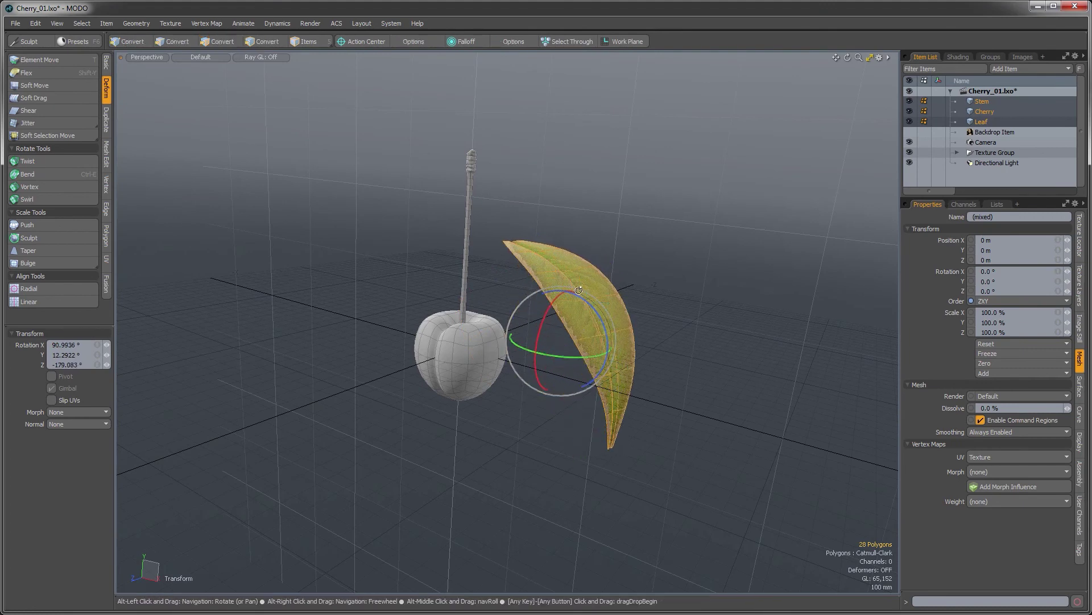
# Move the leaf about 130 mm in X, 455 mm in Y and 770 mm in Z so its base meets the upper stem.
pyautogui.keyDown('alt'); pyautogui.moveTo(582, 248); pyautogui.dragTo(562, 274); pyautogui.keyUp('alt')
pyautogui.hotkey('ctrl', 'space')
pyautogui.click(567, 232)
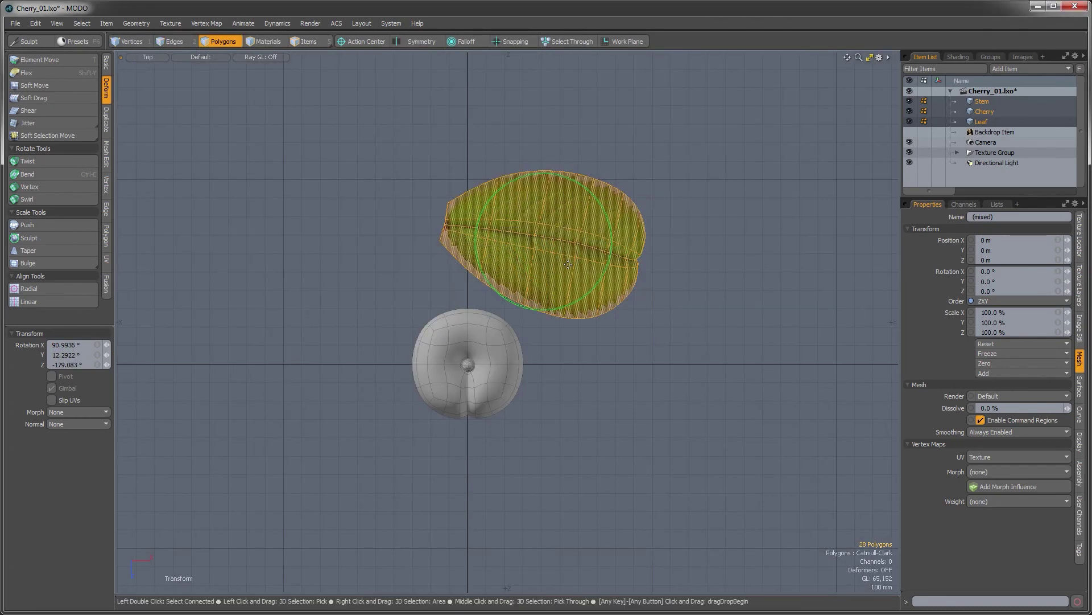
pyautogui.press('w')
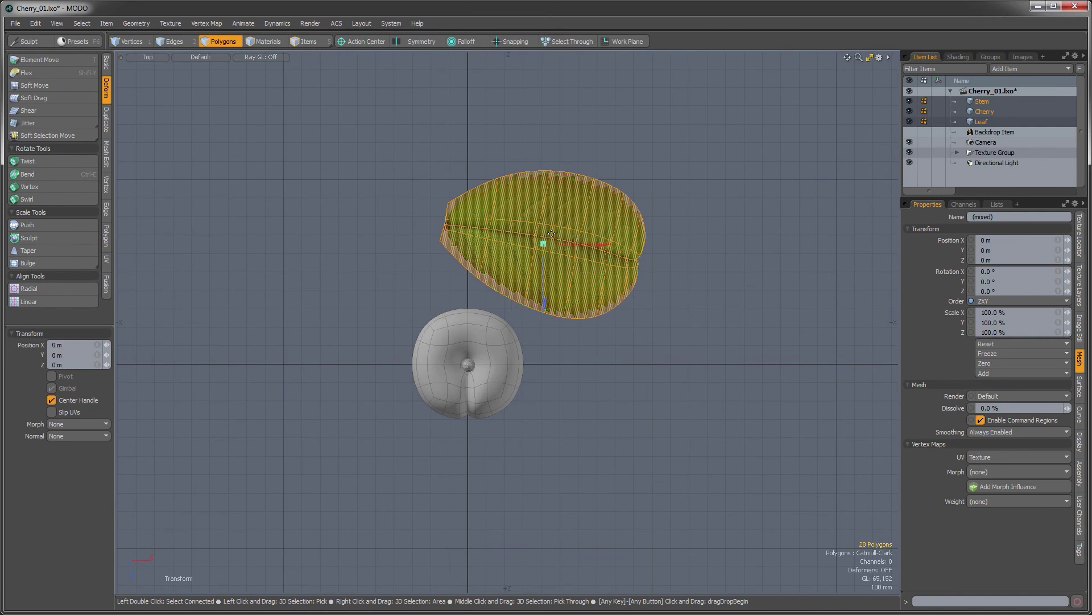
pyautogui.moveTo(552, 233); pyautogui.dragTo(579, 378)
pyautogui.hotkey('ctrl', 'space')
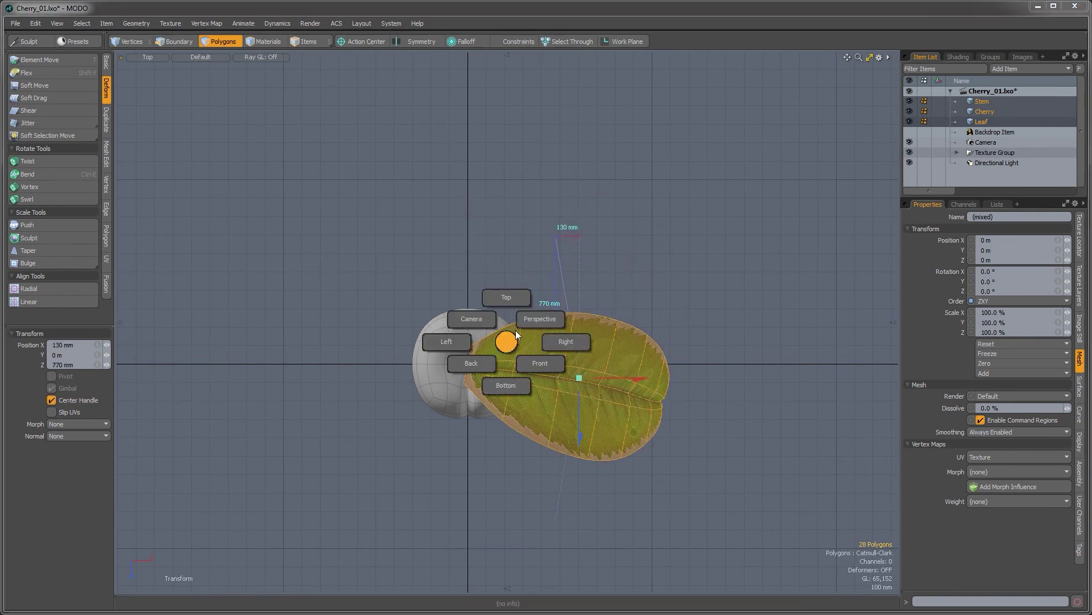
pyautogui.click(544, 320)
pyautogui.keyDown('alt'); pyautogui.moveTo(560, 319); pyautogui.dragTo(586, 276); pyautogui.keyUp('alt')
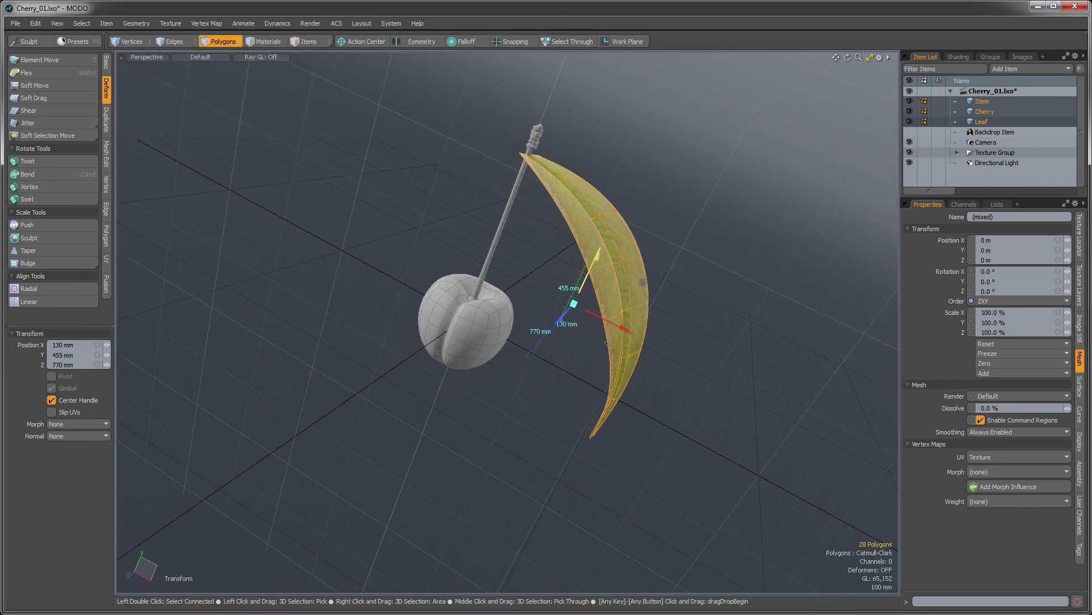
# Adjust the leaf's scale and rotation about its base at the stem, and deselect its polygons.
pyautogui.keyDown('alt'); pyautogui.moveTo(607, 343); pyautogui.dragTo(598, 328); pyautogui.keyUp('alt')
pyautogui.keyDown('alt'); pyautogui.keyDown('shift'); pyautogui.moveTo(598, 327); pyautogui.dragTo(504, 367); pyautogui.keyUp('shift'); pyautogui.keyUp('alt')
pyautogui.keyDown('alt'); pyautogui.keyDown('shift'); pyautogui.moveTo(503, 367); pyautogui.dragTo(488, 302); pyautogui.keyUp('shift'); pyautogui.keyUp('alt')
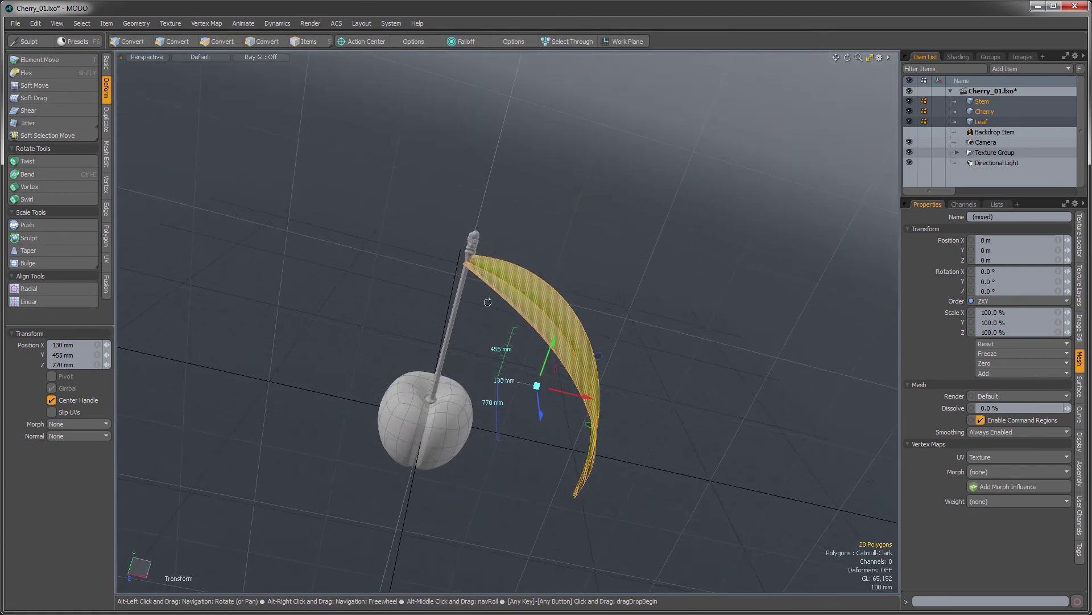
pyautogui.press('r')
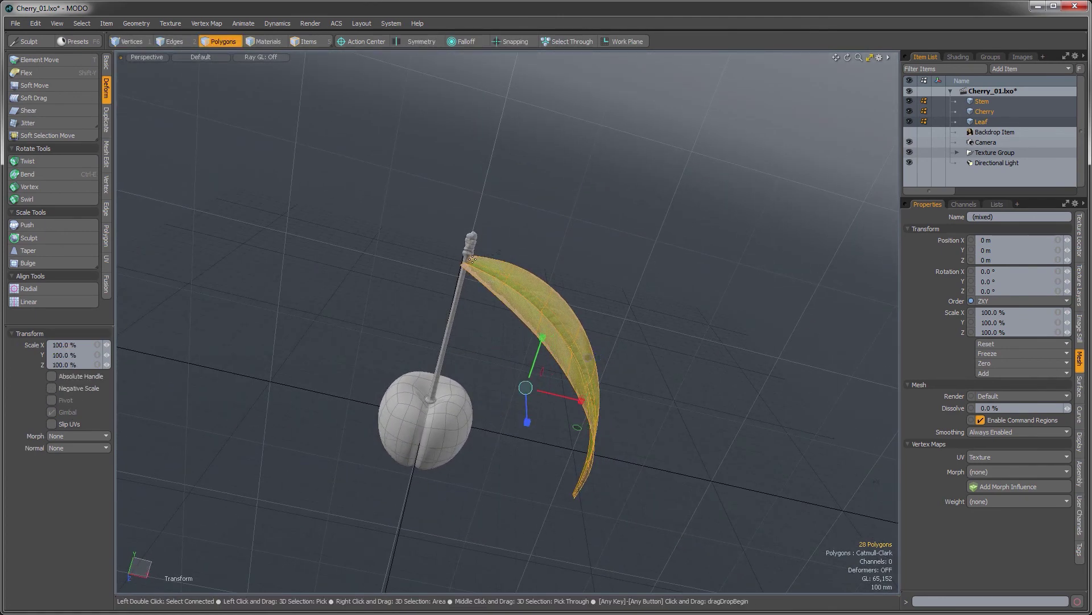
pyautogui.click(472, 260)
pyautogui.moveTo(481, 259); pyautogui.dragTo(504, 237)
pyautogui.press('e')
pyautogui.press('space')
pyautogui.click(541, 273)
pyautogui.keyDown('alt'); pyautogui.moveTo(541, 273); pyautogui.dragTo(546, 387); pyautogui.keyUp('alt')
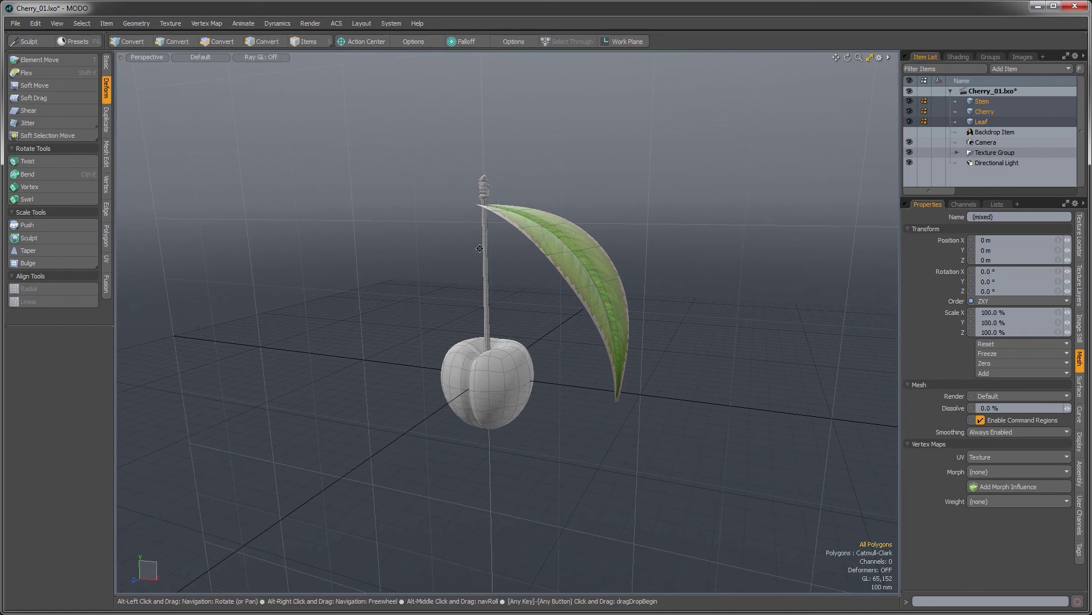
# Select the polygons of the ringed knob at the stem's tip, scale them to about 151% in X and Z and 127% in Y, and deselect them.
pyautogui.keyDown('ctrl'); pyautogui.keyDown('alt'); pyautogui.moveTo(481, 181); pyautogui.dragTo(528, 191); pyautogui.keyUp('alt'); pyautogui.keyUp('ctrl')
pyautogui.keyDown('alt'); pyautogui.scroll(3, 529, 191); pyautogui.keyUp('alt')
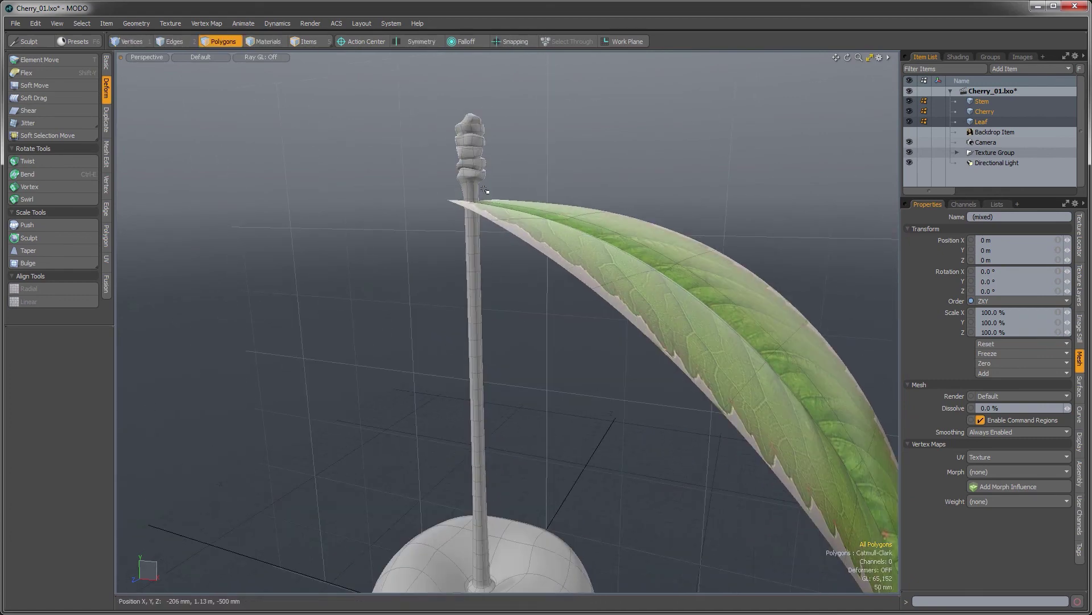
pyautogui.moveTo(404, 182); pyautogui.dragTo(405, 183, button='middle')
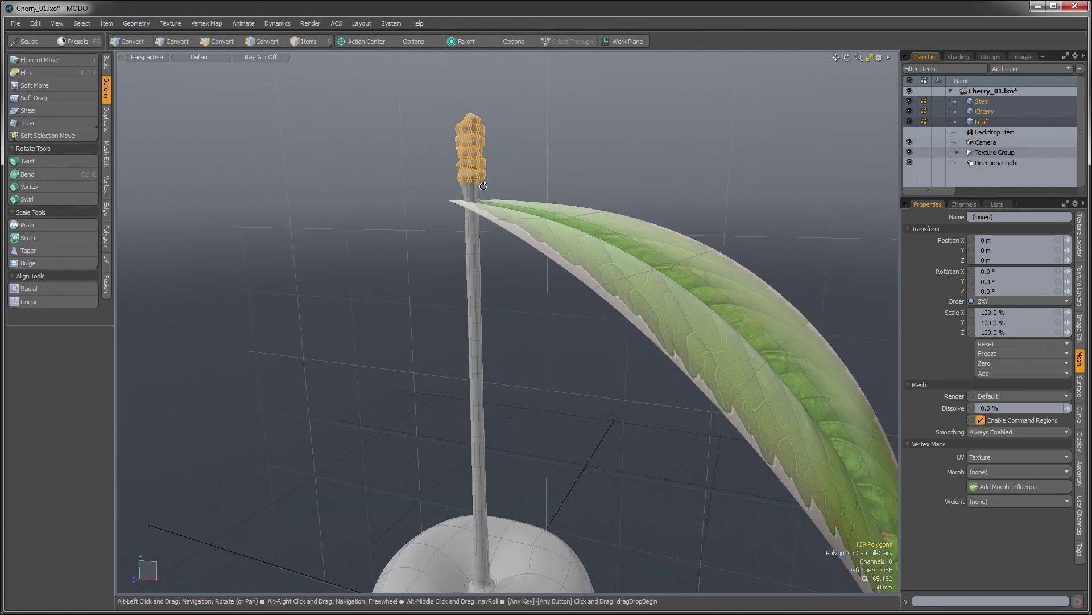
pyautogui.keyDown('alt'); pyautogui.moveTo(499, 175); pyautogui.dragTo(519, 321); pyautogui.keyUp('alt')
pyautogui.press('r')
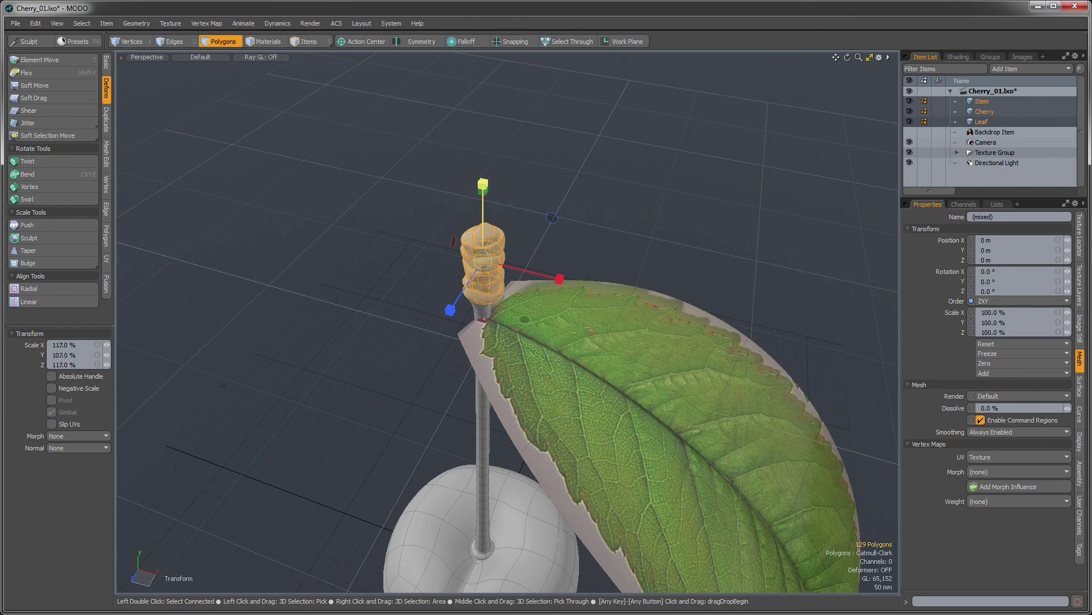
pyautogui.moveTo(483, 184); pyautogui.dragTo(483, 182)
pyautogui.keyDown('alt'); pyautogui.moveTo(487, 250); pyautogui.dragTo(454, 208); pyautogui.keyUp('alt')
pyautogui.keyDown('alt'); pyautogui.moveTo(454, 209); pyautogui.dragTo(457, 197); pyautogui.keyUp('alt')
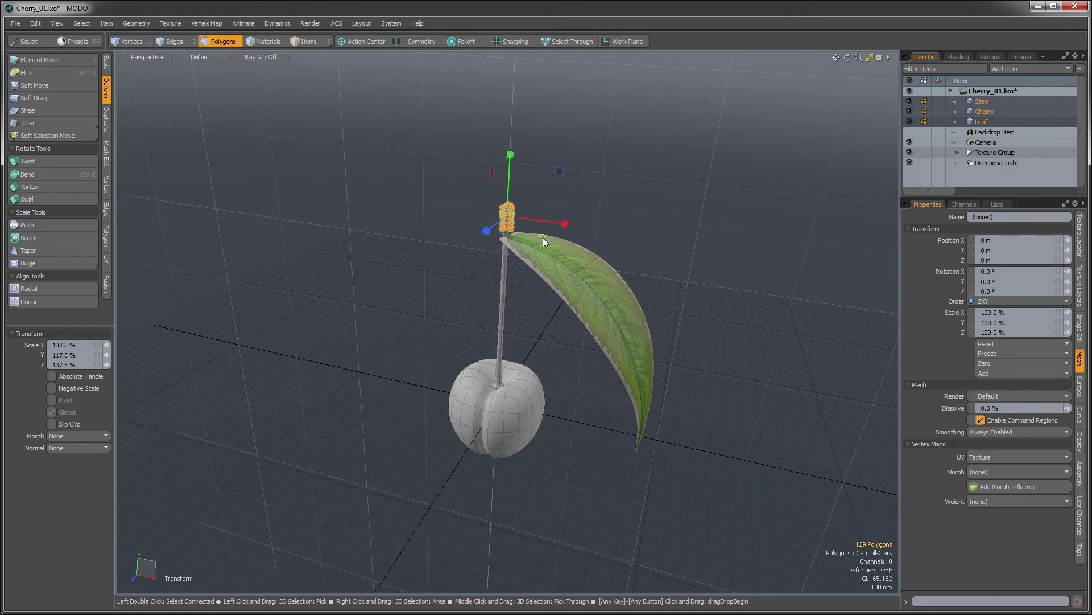
pyautogui.moveTo(543, 237); pyautogui.dragTo(559, 237)
pyautogui.moveTo(510, 156); pyautogui.dragTo(510, 149)
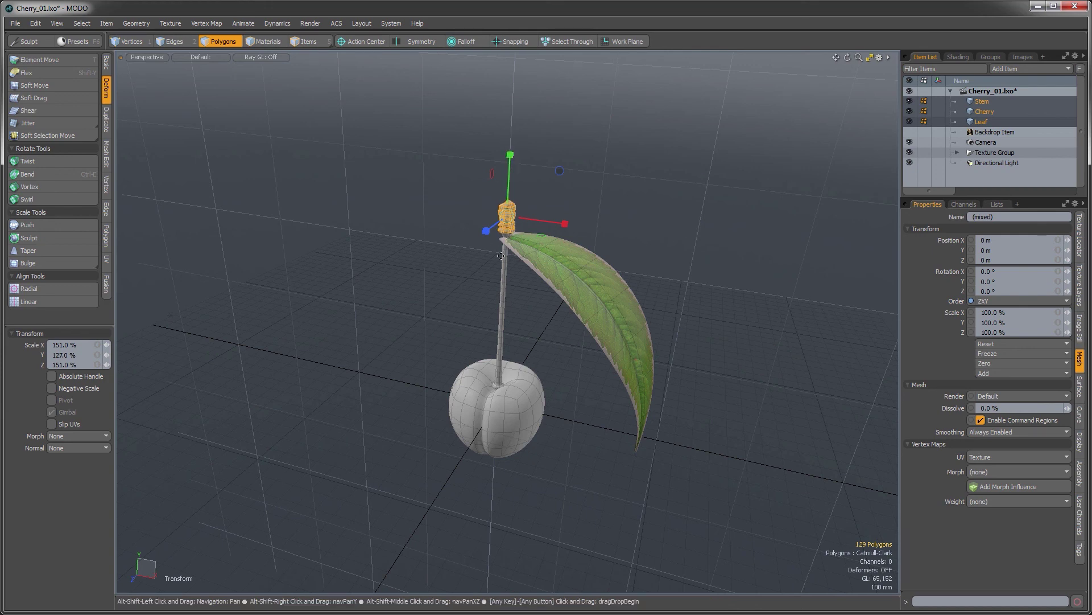
pyautogui.keyDown('ctrl'); pyautogui.keyDown('alt'); pyautogui.moveTo(498, 208); pyautogui.dragTo(529, 268); pyautogui.keyUp('alt'); pyautogui.keyUp('ctrl')
pyautogui.keyDown('ctrl'); pyautogui.keyDown('alt'); pyautogui.moveTo(529, 267); pyautogui.dragTo(554, 257); pyautogui.keyUp('alt'); pyautogui.keyUp('ctrl')
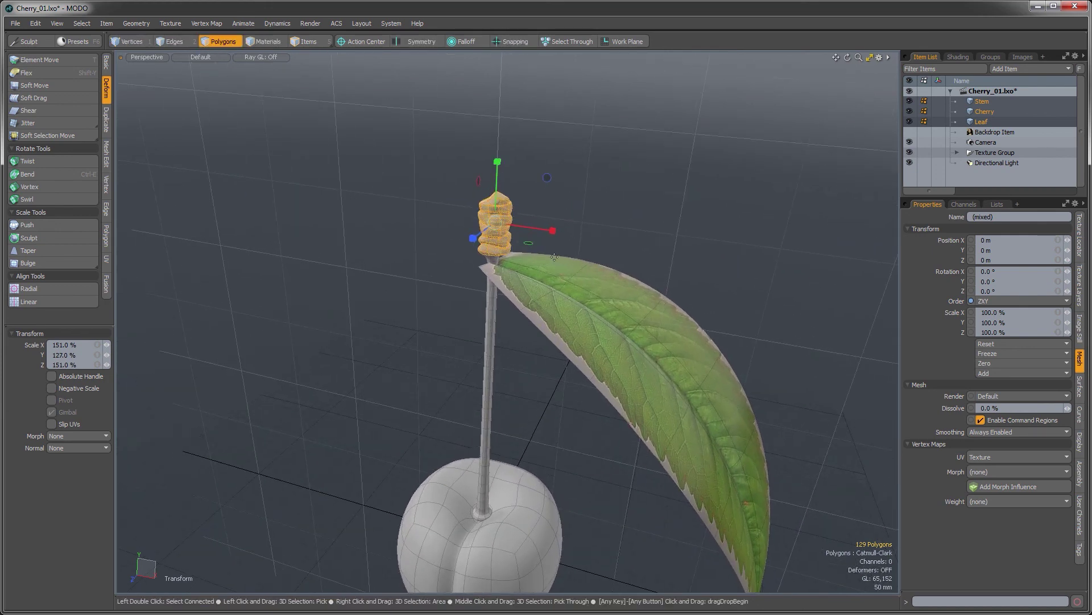
pyautogui.press('q')
pyautogui.press('Escape')
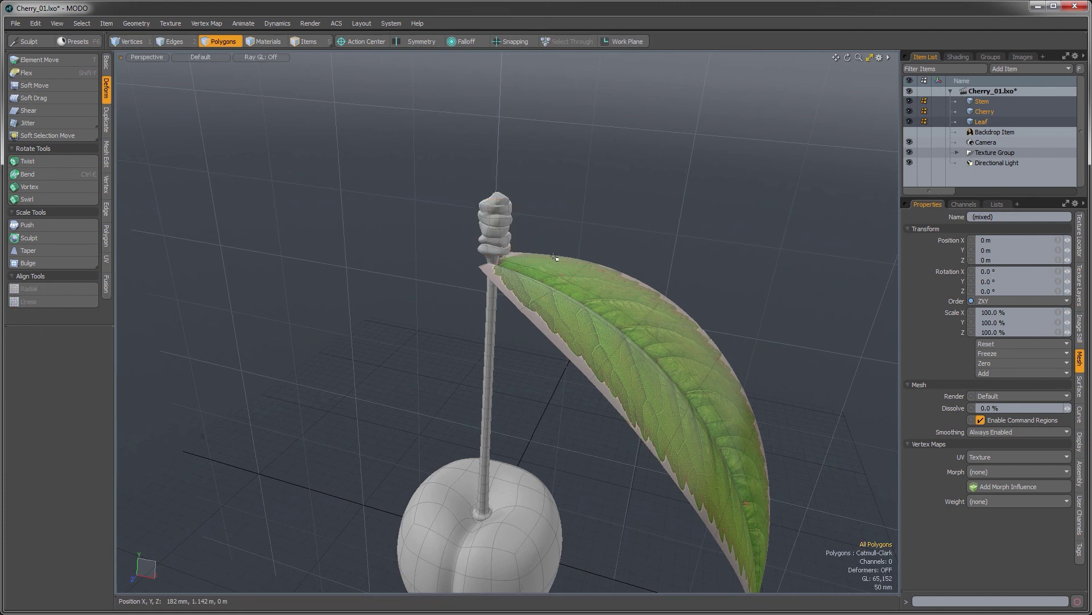
pyautogui.keyDown('alt'); pyautogui.keyDown('shift'); pyautogui.moveTo(571, 210); pyautogui.dragTo(549, 224); pyautogui.keyUp('shift'); pyautogui.keyUp('alt')
pyautogui.keyDown('alt'); pyautogui.moveTo(549, 224); pyautogui.dragTo(545, 245); pyautogui.keyUp('alt')
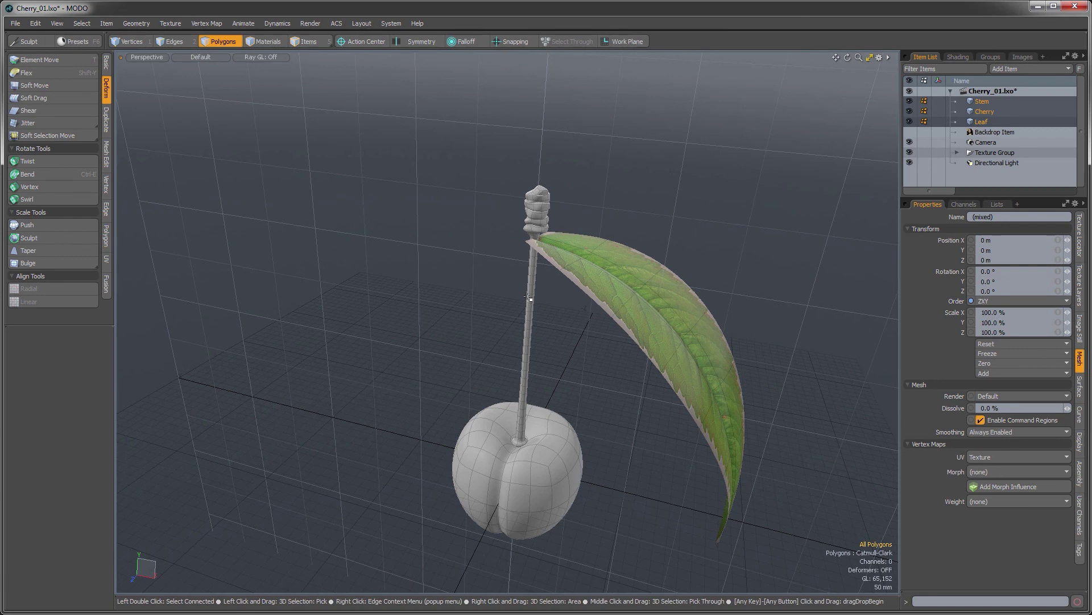
pyautogui.keyDown('ctrl'); pyautogui.keyDown('alt'); pyautogui.moveTo(528, 297); pyautogui.dragTo(508, 345); pyautogui.keyUp('alt'); pyautogui.keyUp('ctrl')
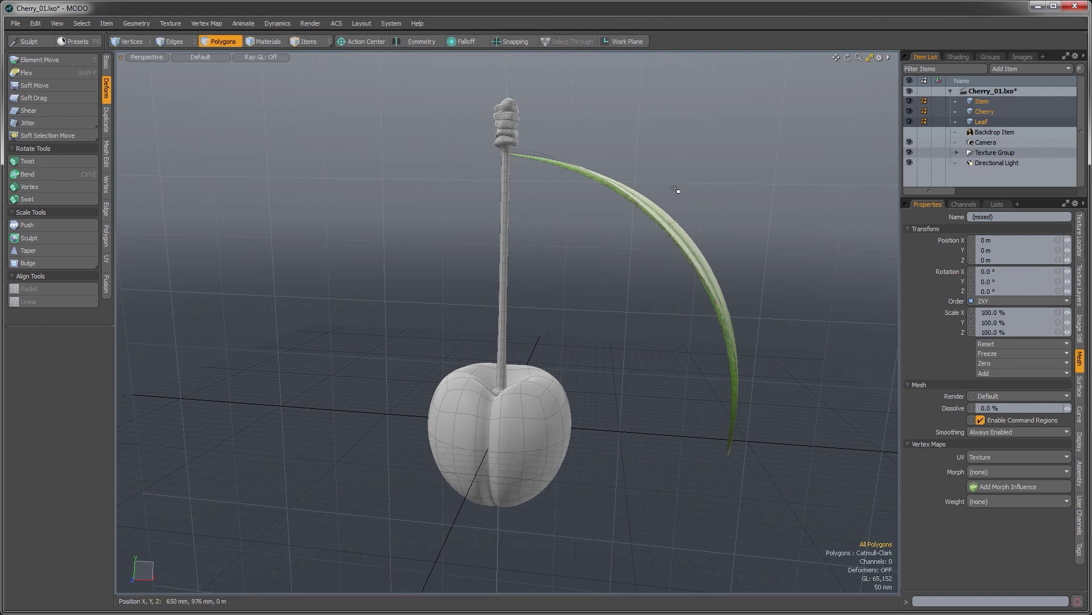
pyautogui.keyDown('alt'); pyautogui.moveTo(602, 156); pyautogui.dragTo(645, 263); pyautogui.keyUp('alt')
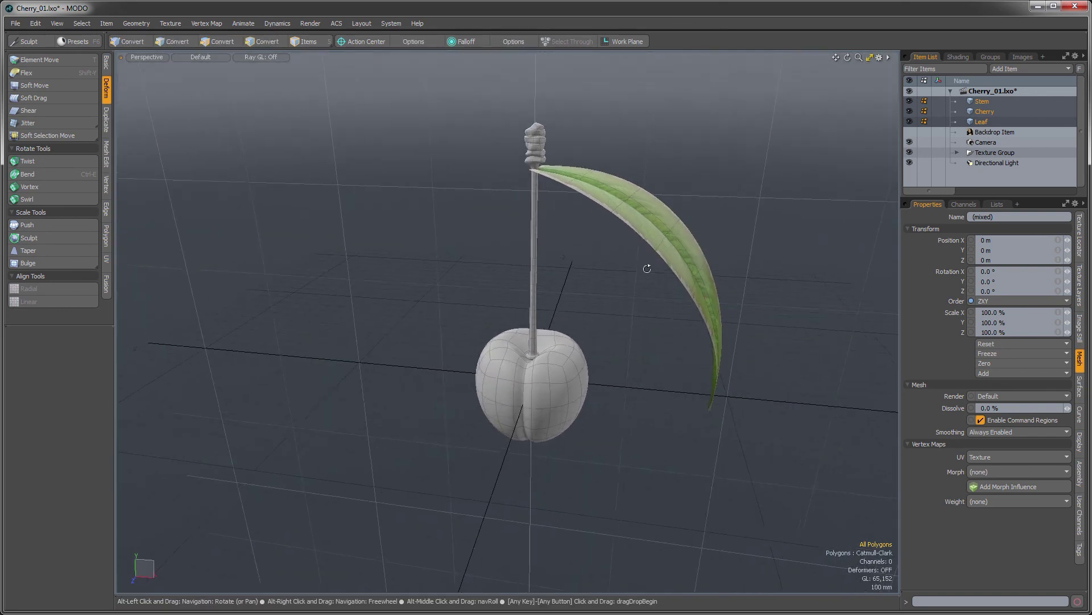